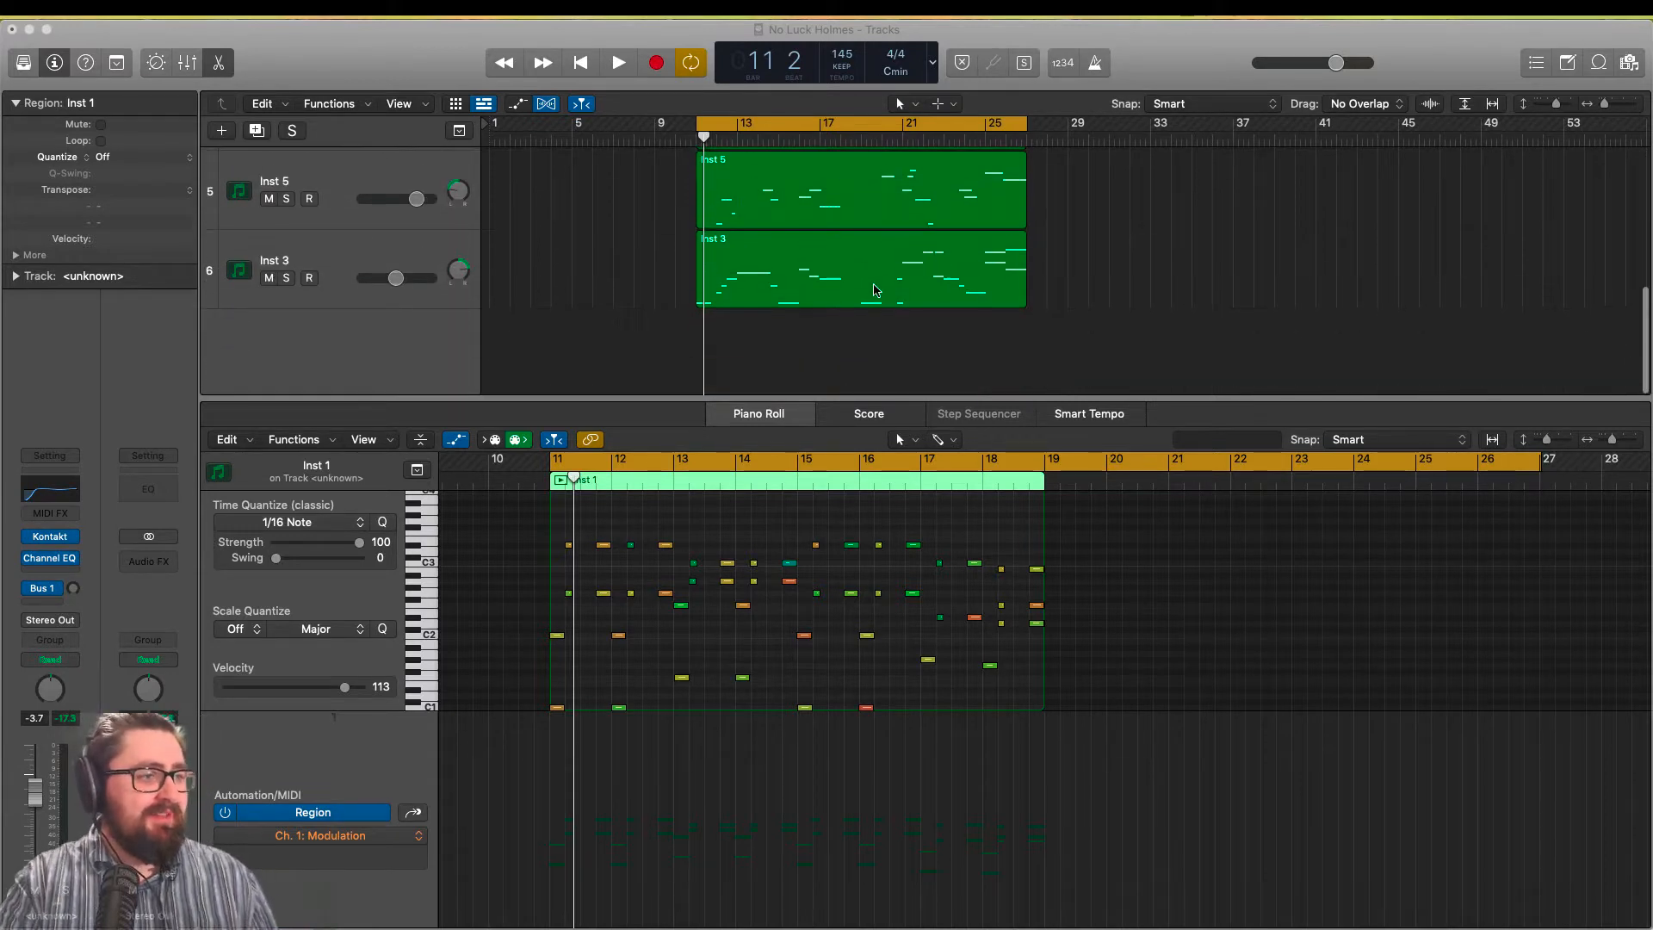
# Examine the notes of the Inst 3 region in the Piano Roll, selecting them in two groups
pyautogui.click(999, 247)
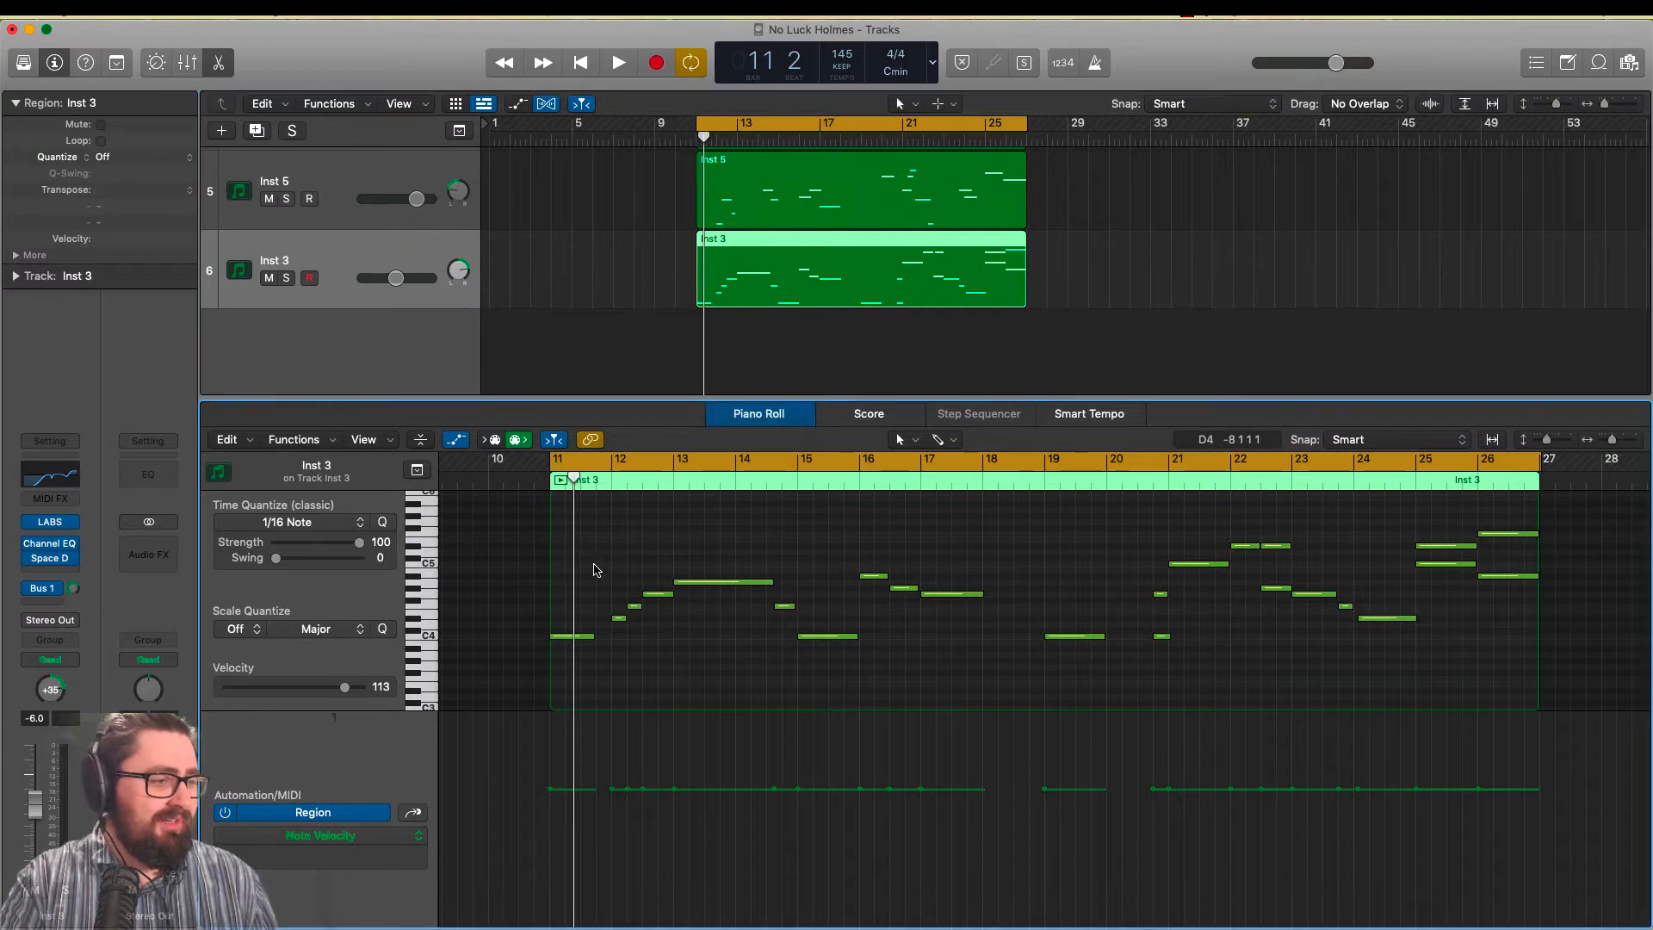
pyautogui.moveTo(573, 555); pyautogui.dragTo(1322, 687)
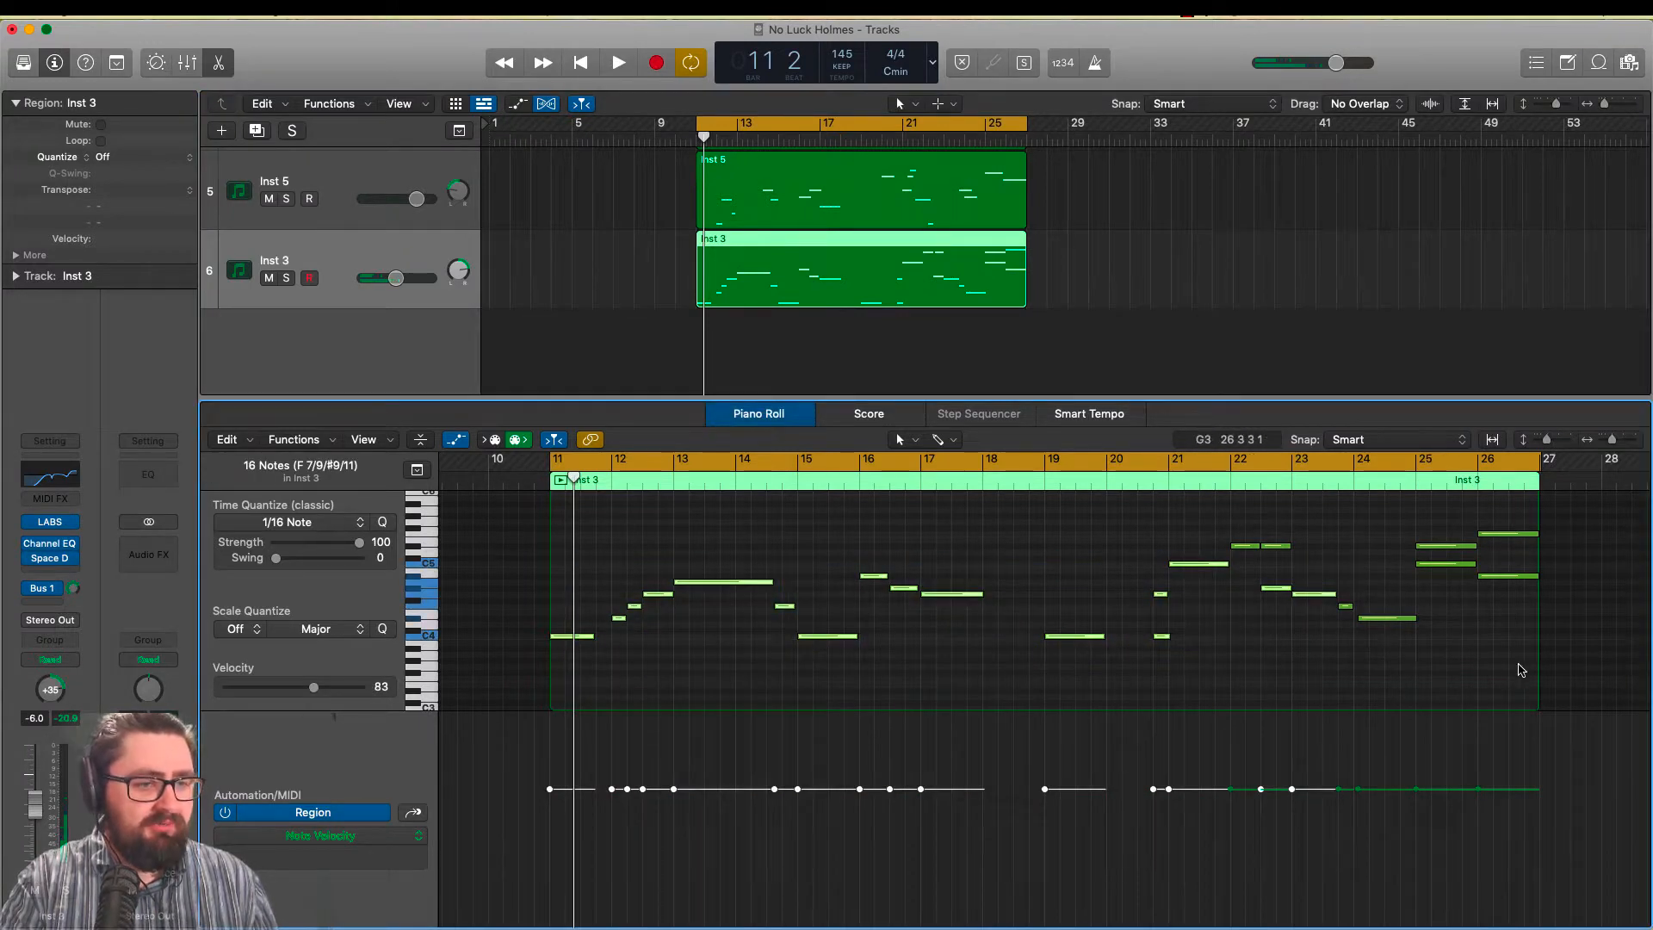
pyautogui.moveTo(1519, 670); pyautogui.dragTo(1226, 545)
pyautogui.scroll(-3, 1204, 554)
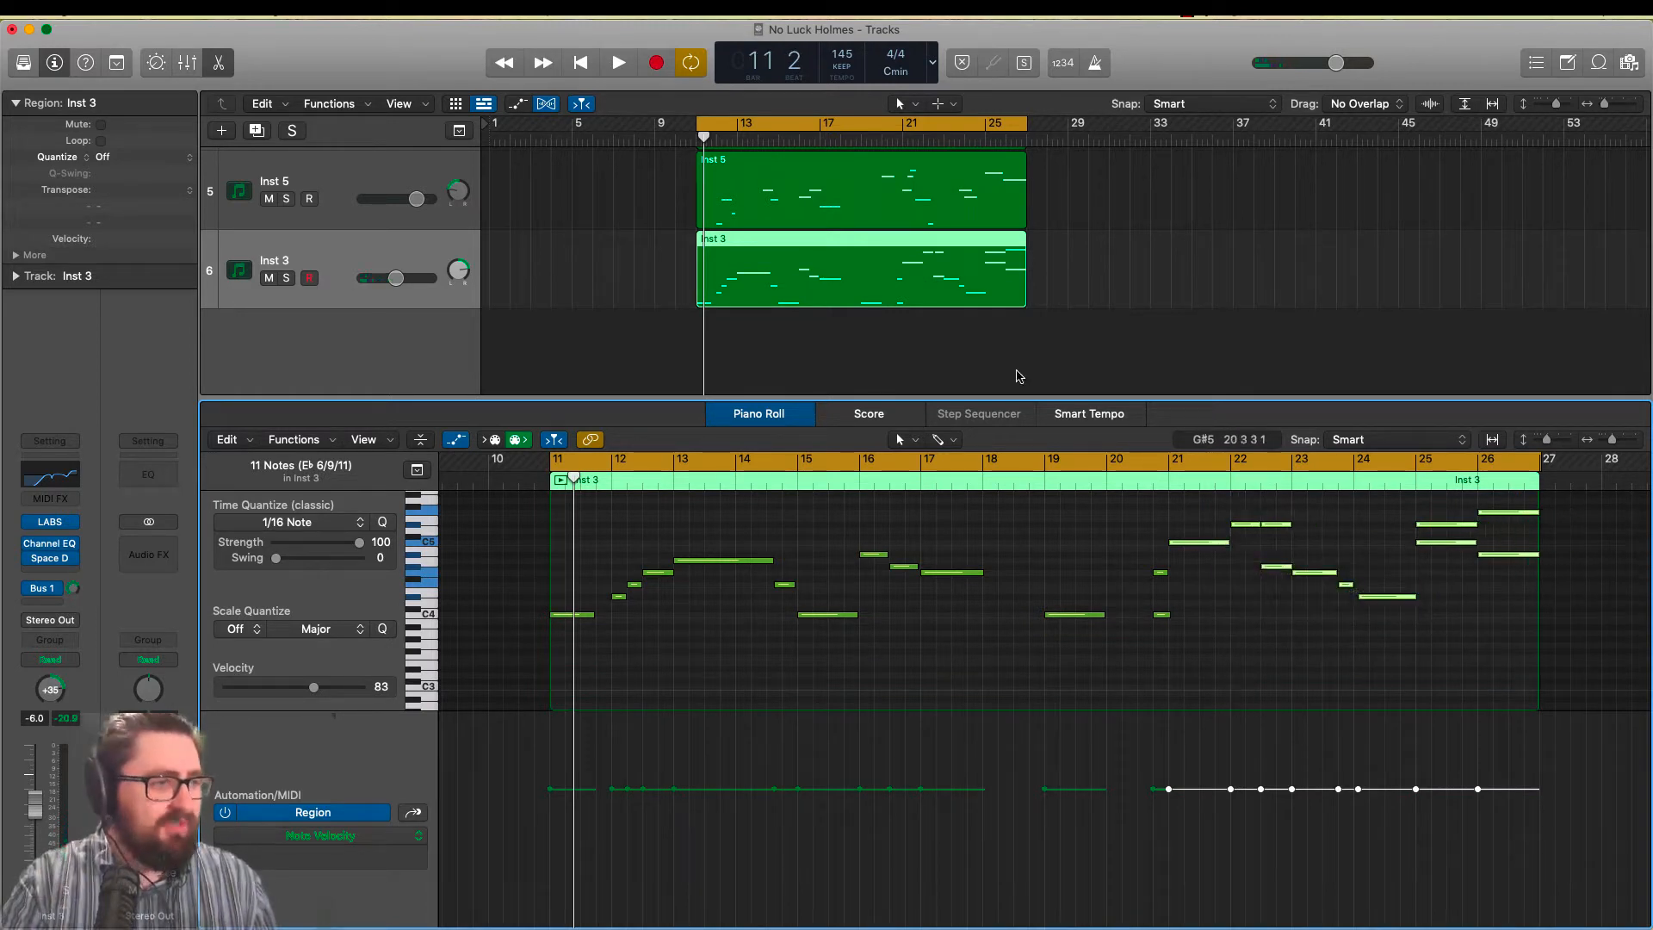
# Shorten the overlapping notes in the Inst 5 region around bars 14, 16, 21 and 23 so each ends before the next begins
pyautogui.click(864, 221)
pyautogui.scroll(2, 841, 583)
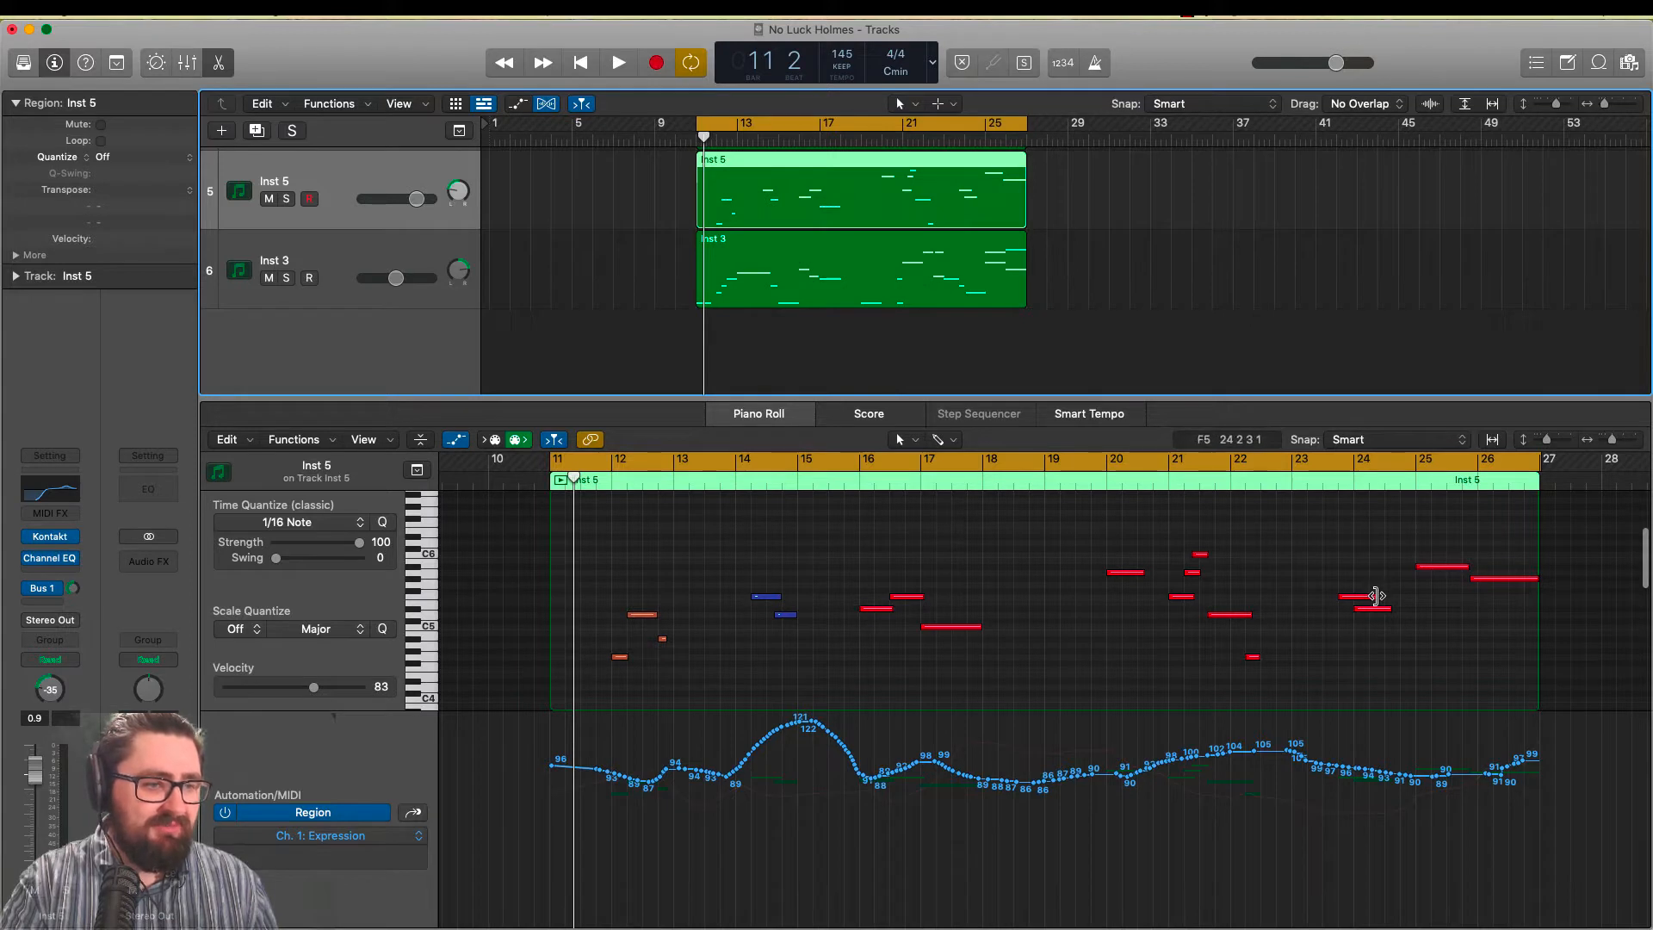
pyautogui.moveTo(1376, 595); pyautogui.dragTo(1352, 596)
pyautogui.moveTo(1191, 594); pyautogui.dragTo(1190, 578)
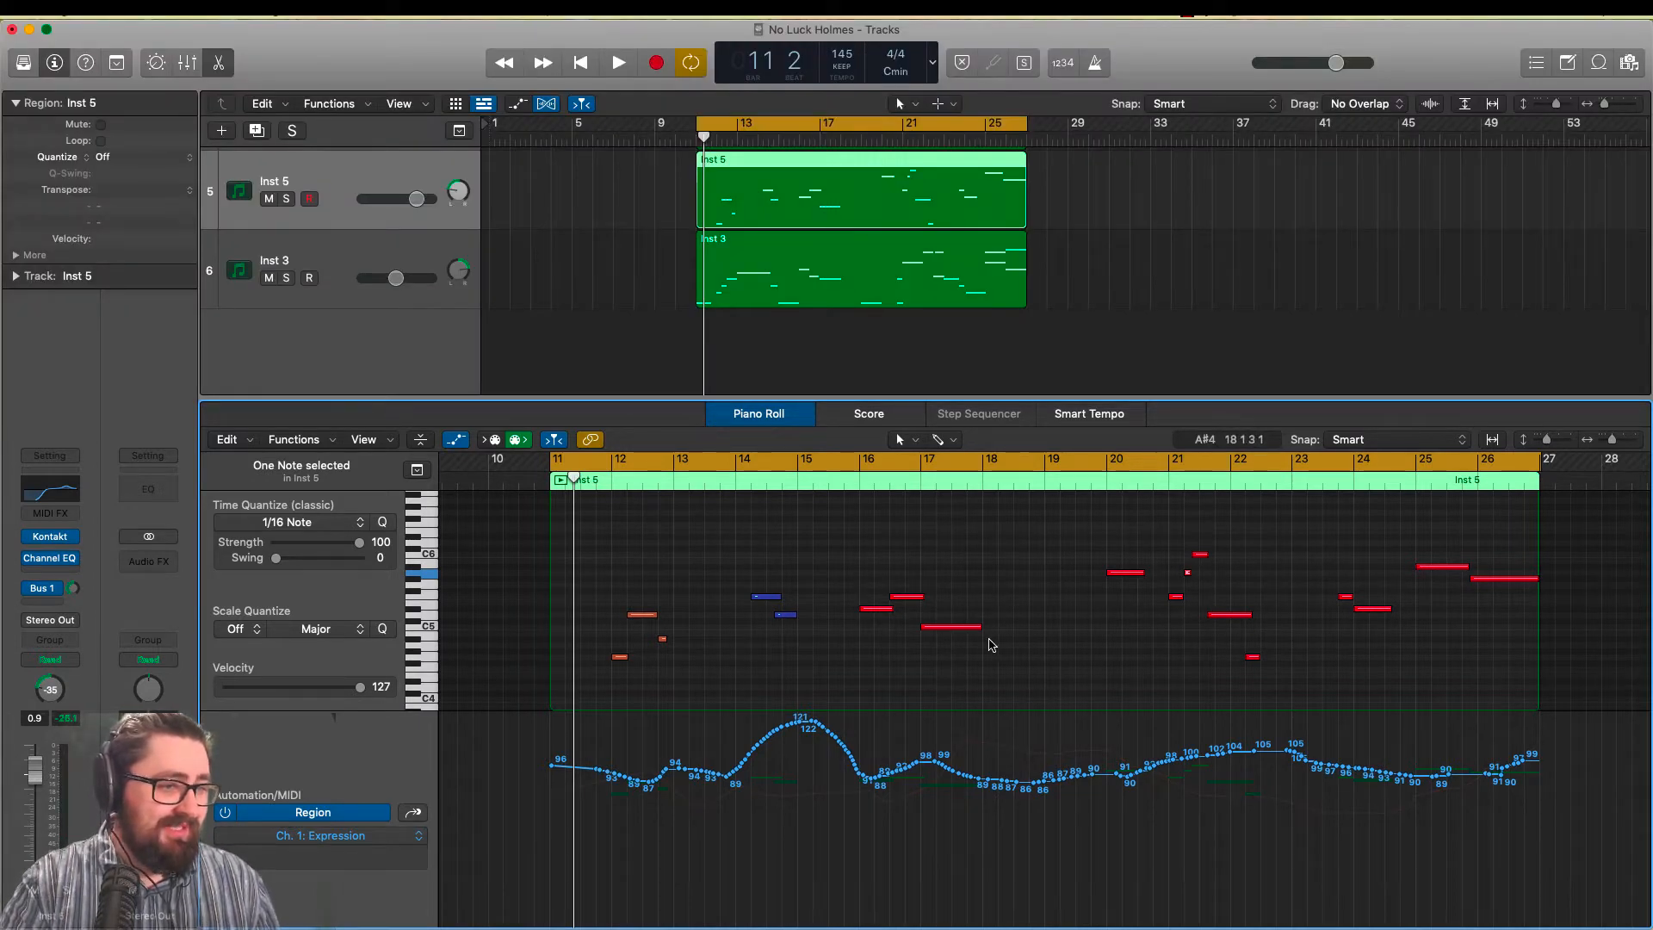
pyautogui.click(777, 596)
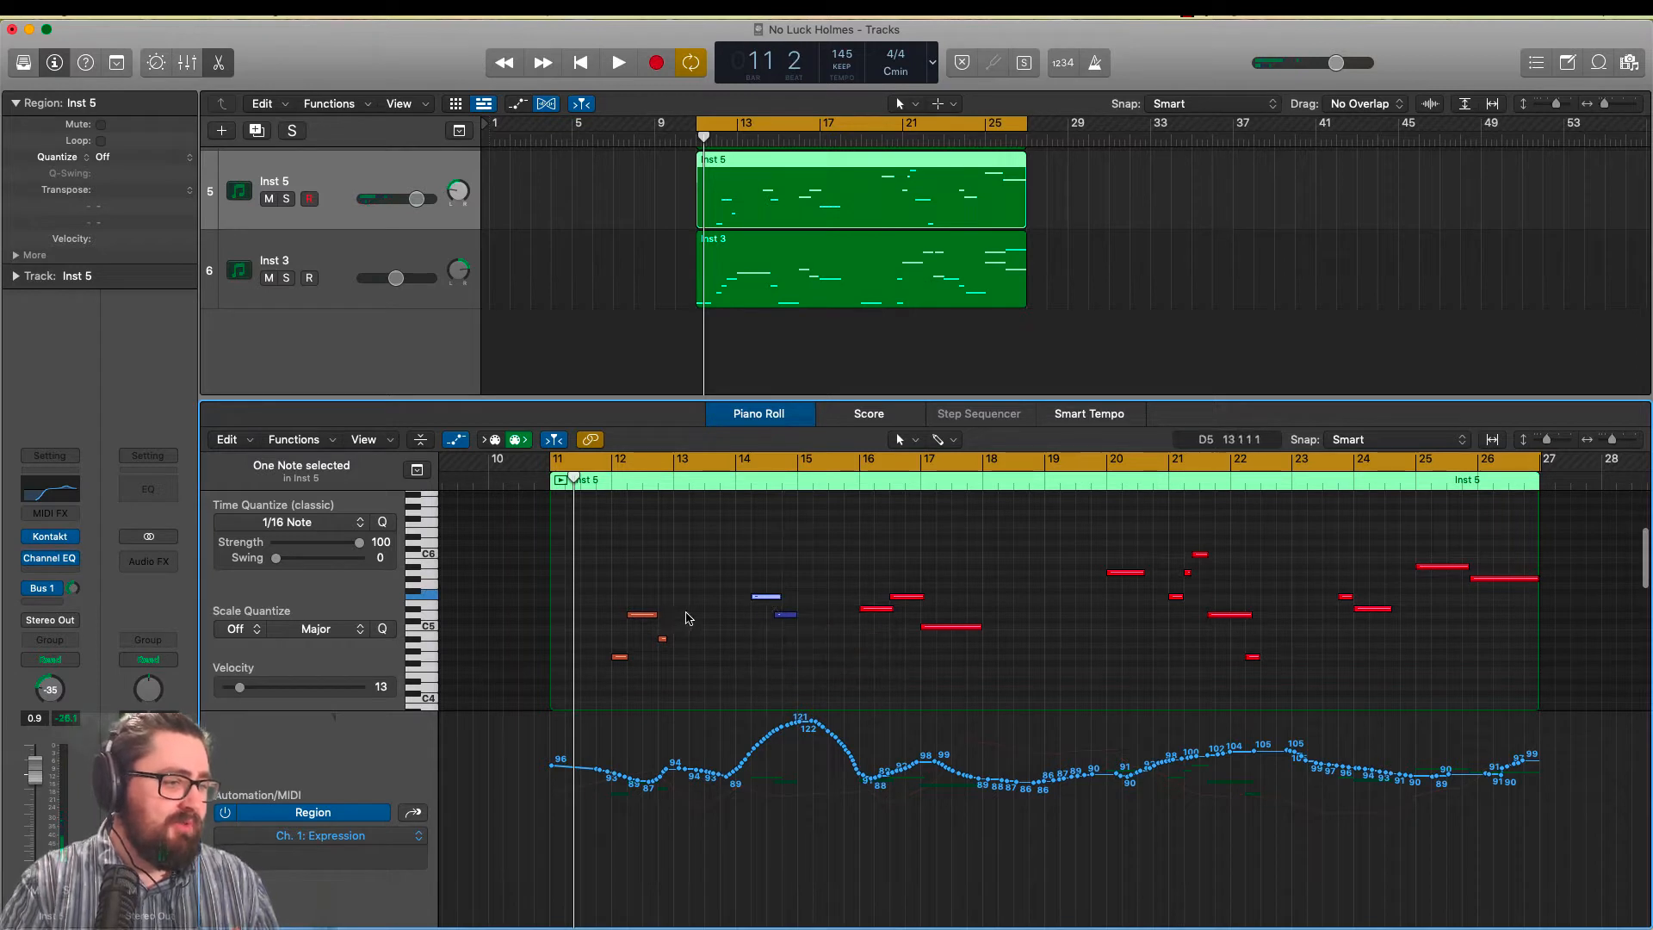
pyautogui.click(781, 599)
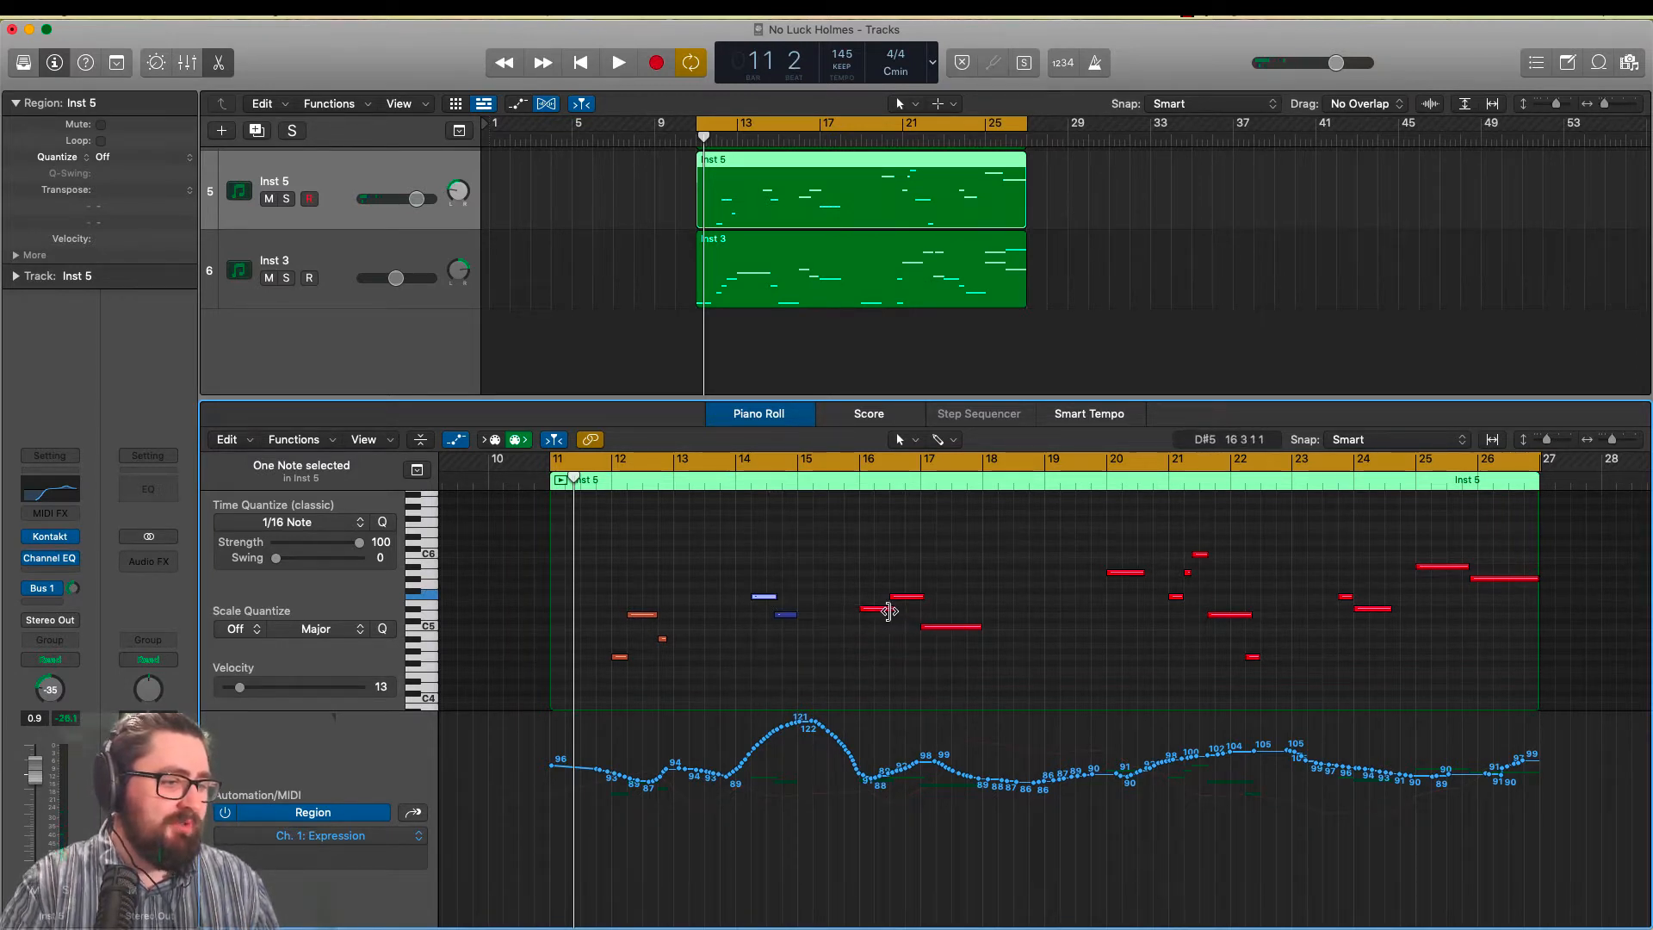
pyautogui.moveTo(890, 609); pyautogui.dragTo(887, 609)
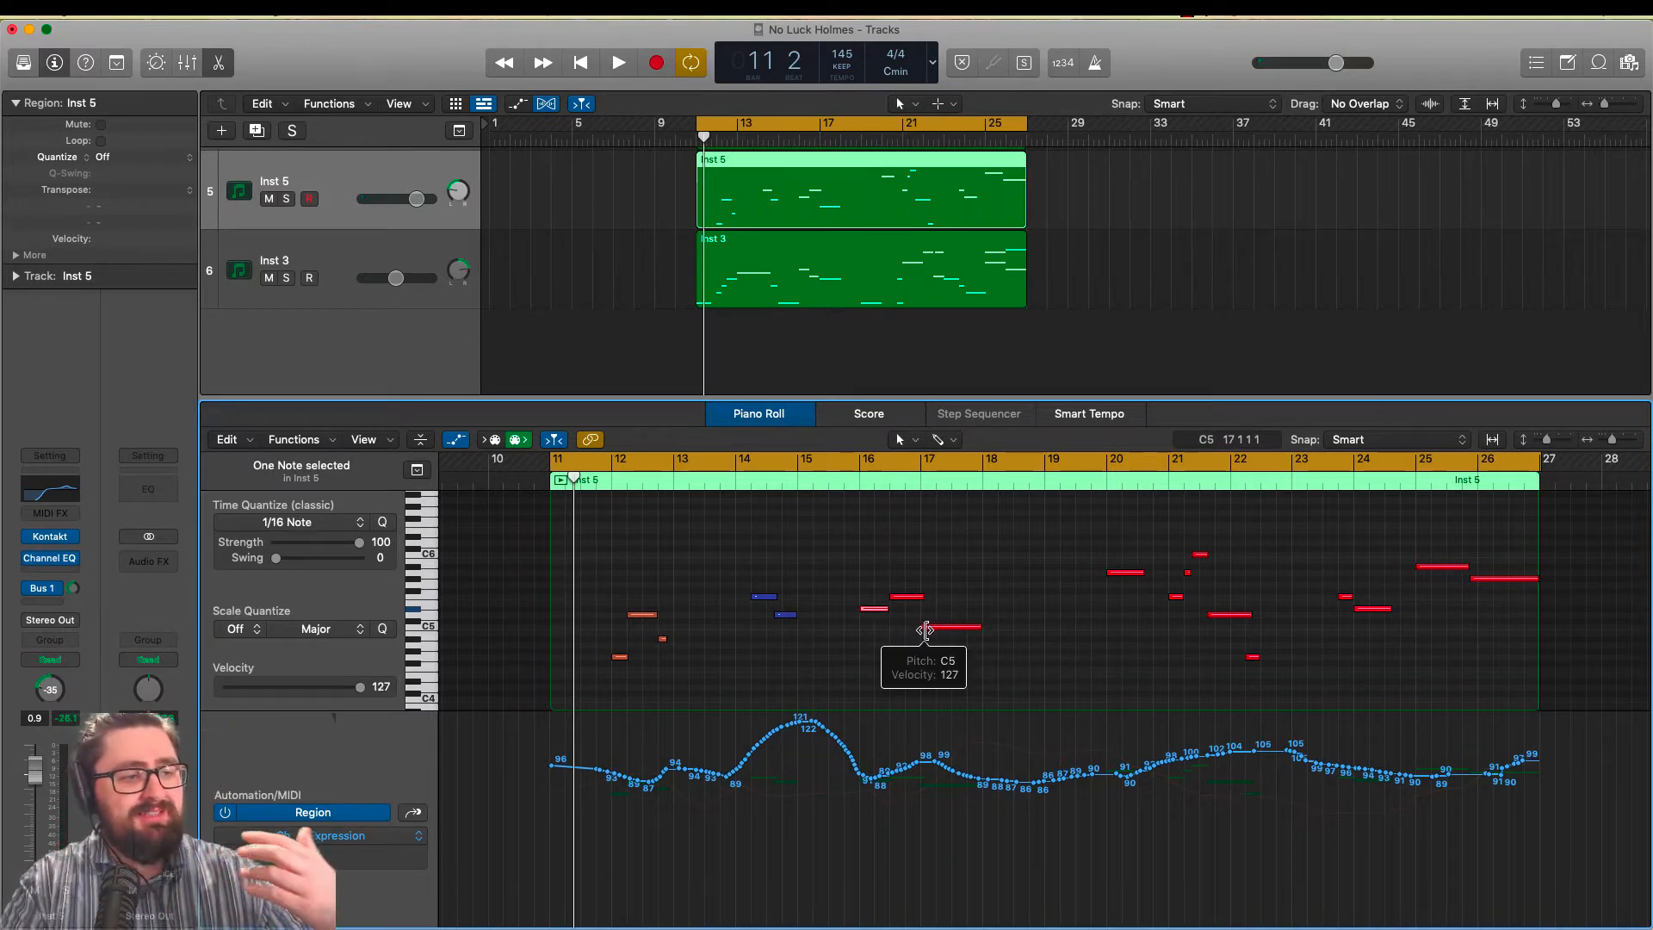
# Examine the notes of the two Inst 4 regions on tracks 4 and 3 in the Piano Roll
pyautogui.scroll(3, 848, 296)
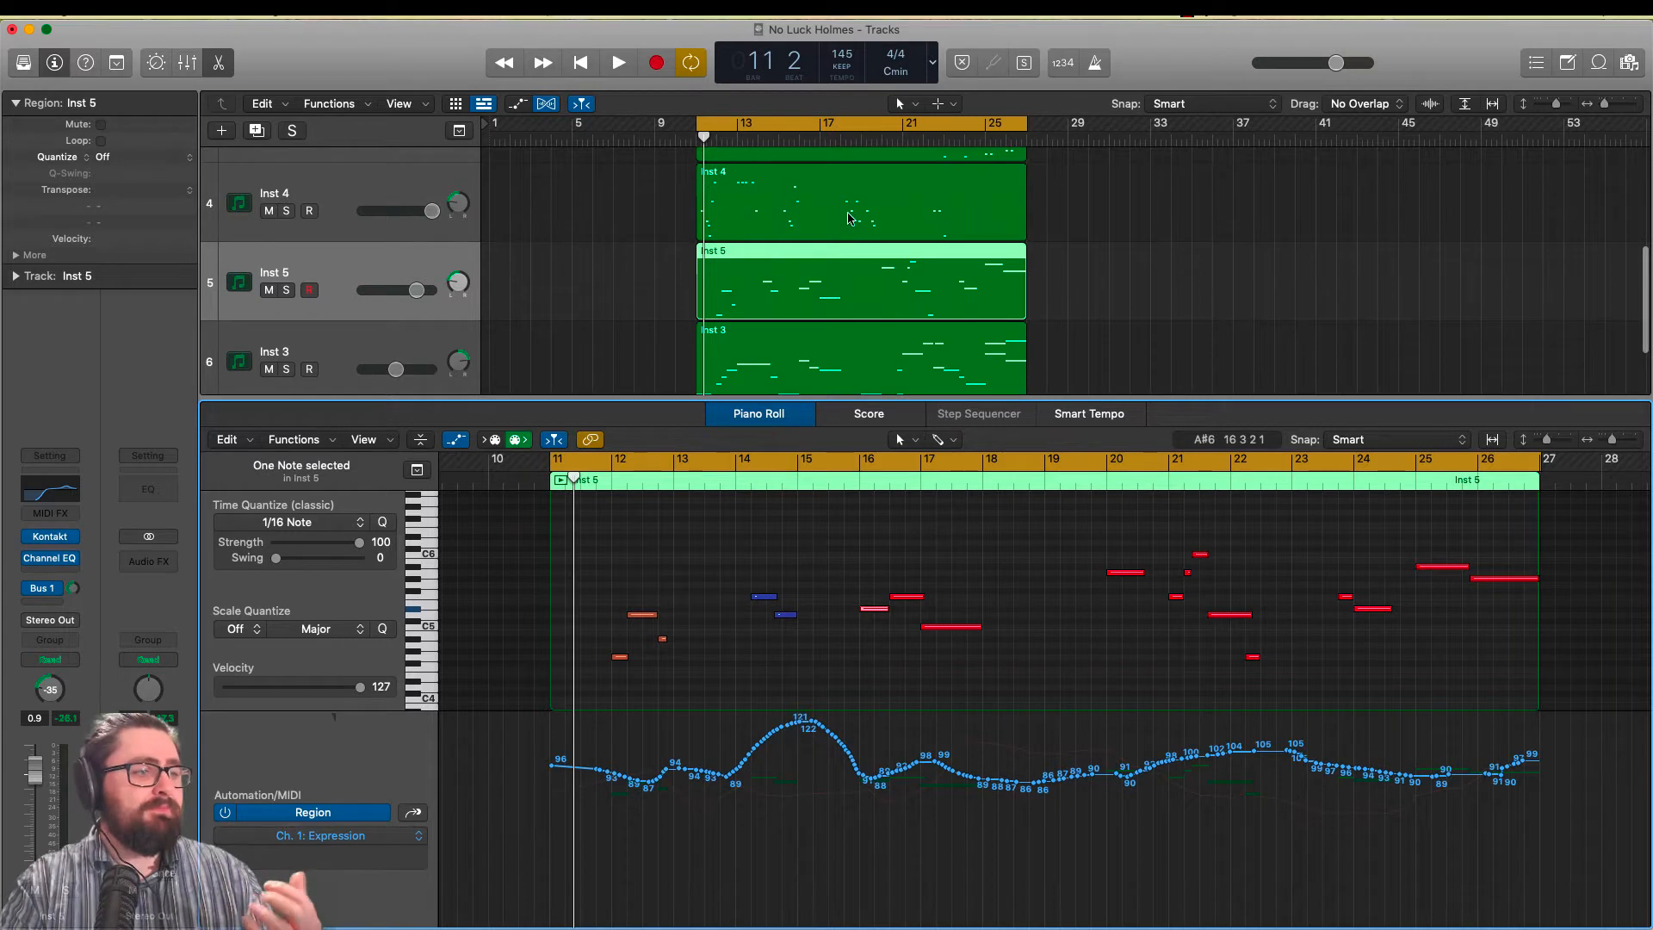
pyautogui.click(848, 218)
pyautogui.scroll(-3, 1007, 529)
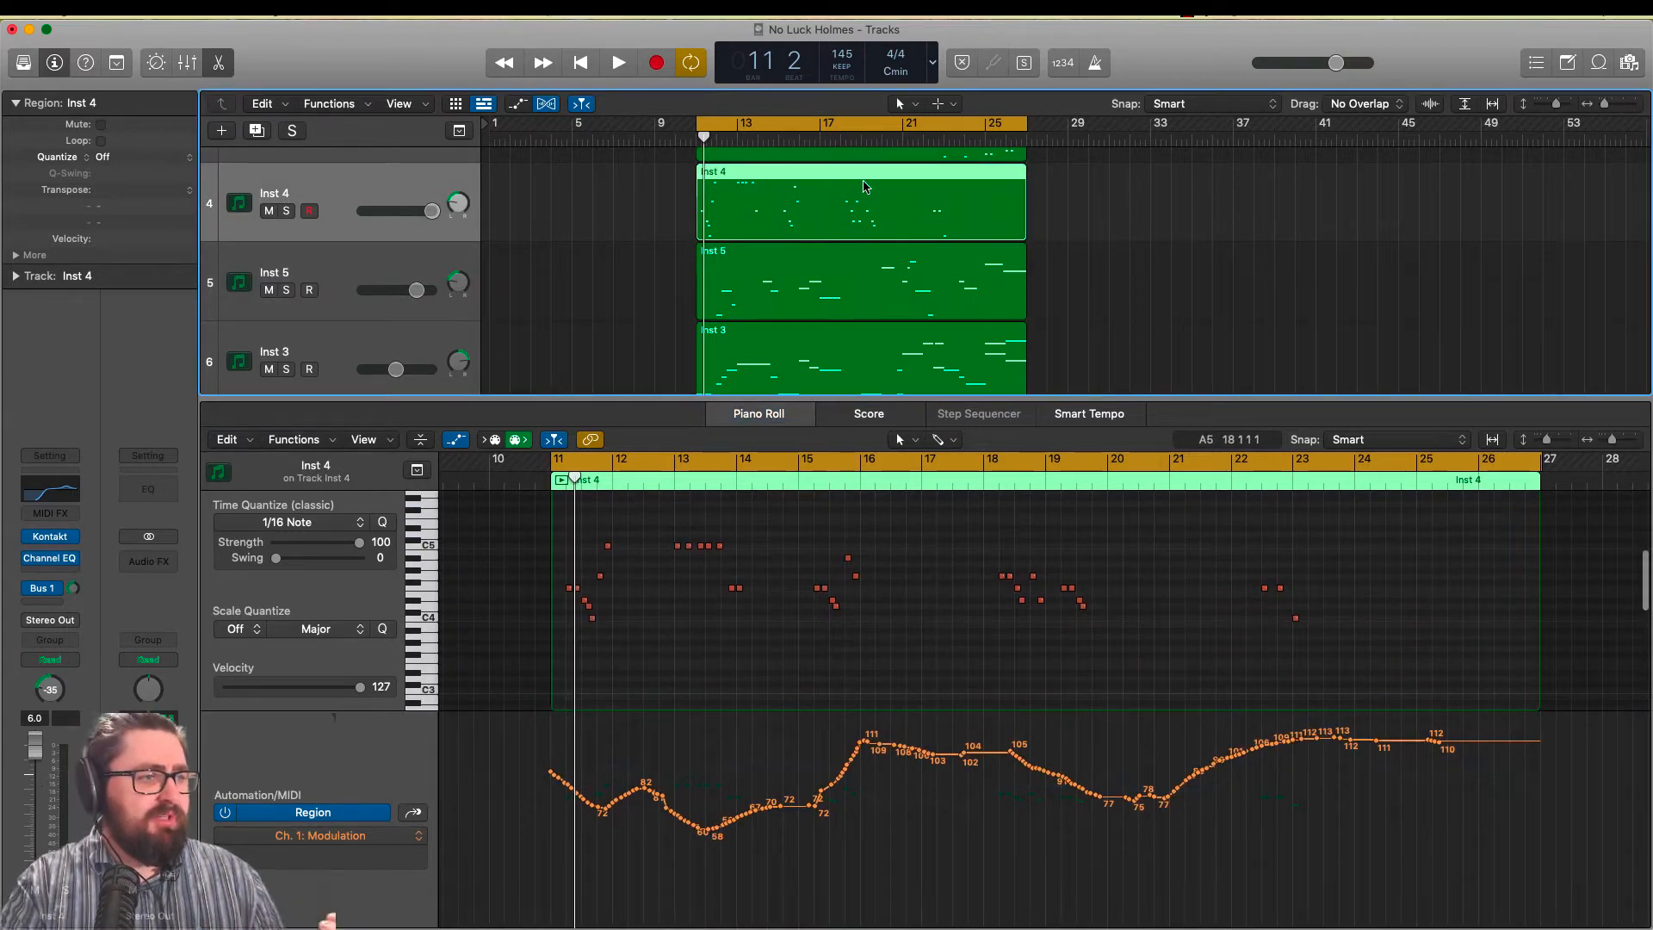
pyautogui.scroll(2, 864, 185)
pyautogui.click(865, 201)
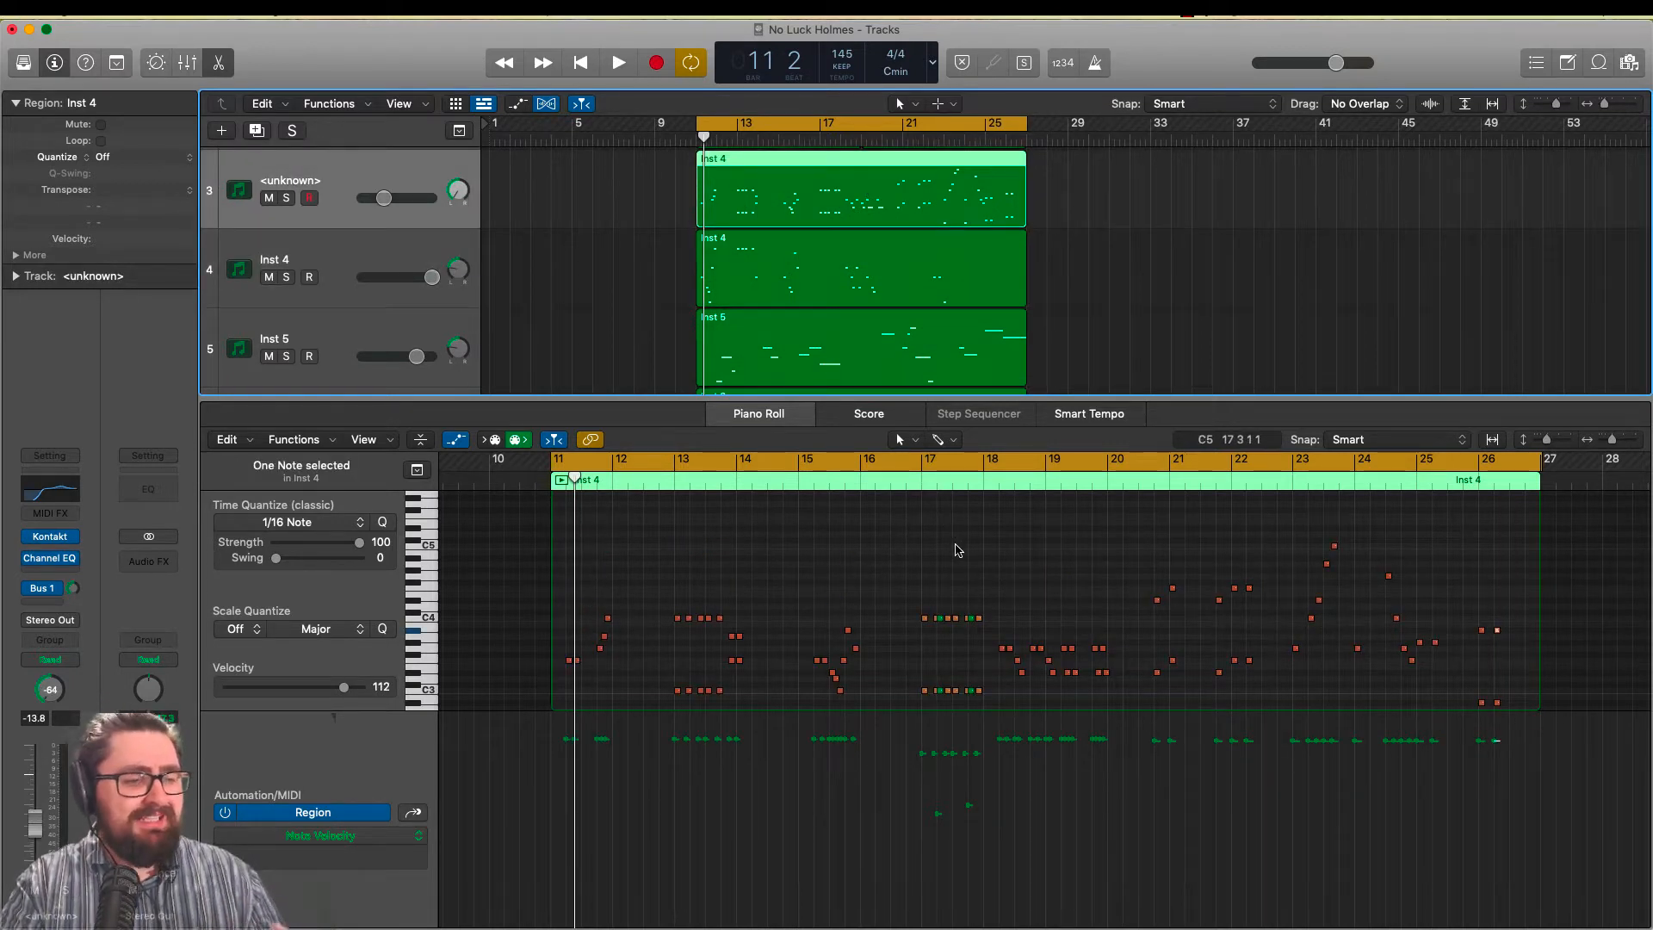
pyautogui.scroll(2, 944, 310)
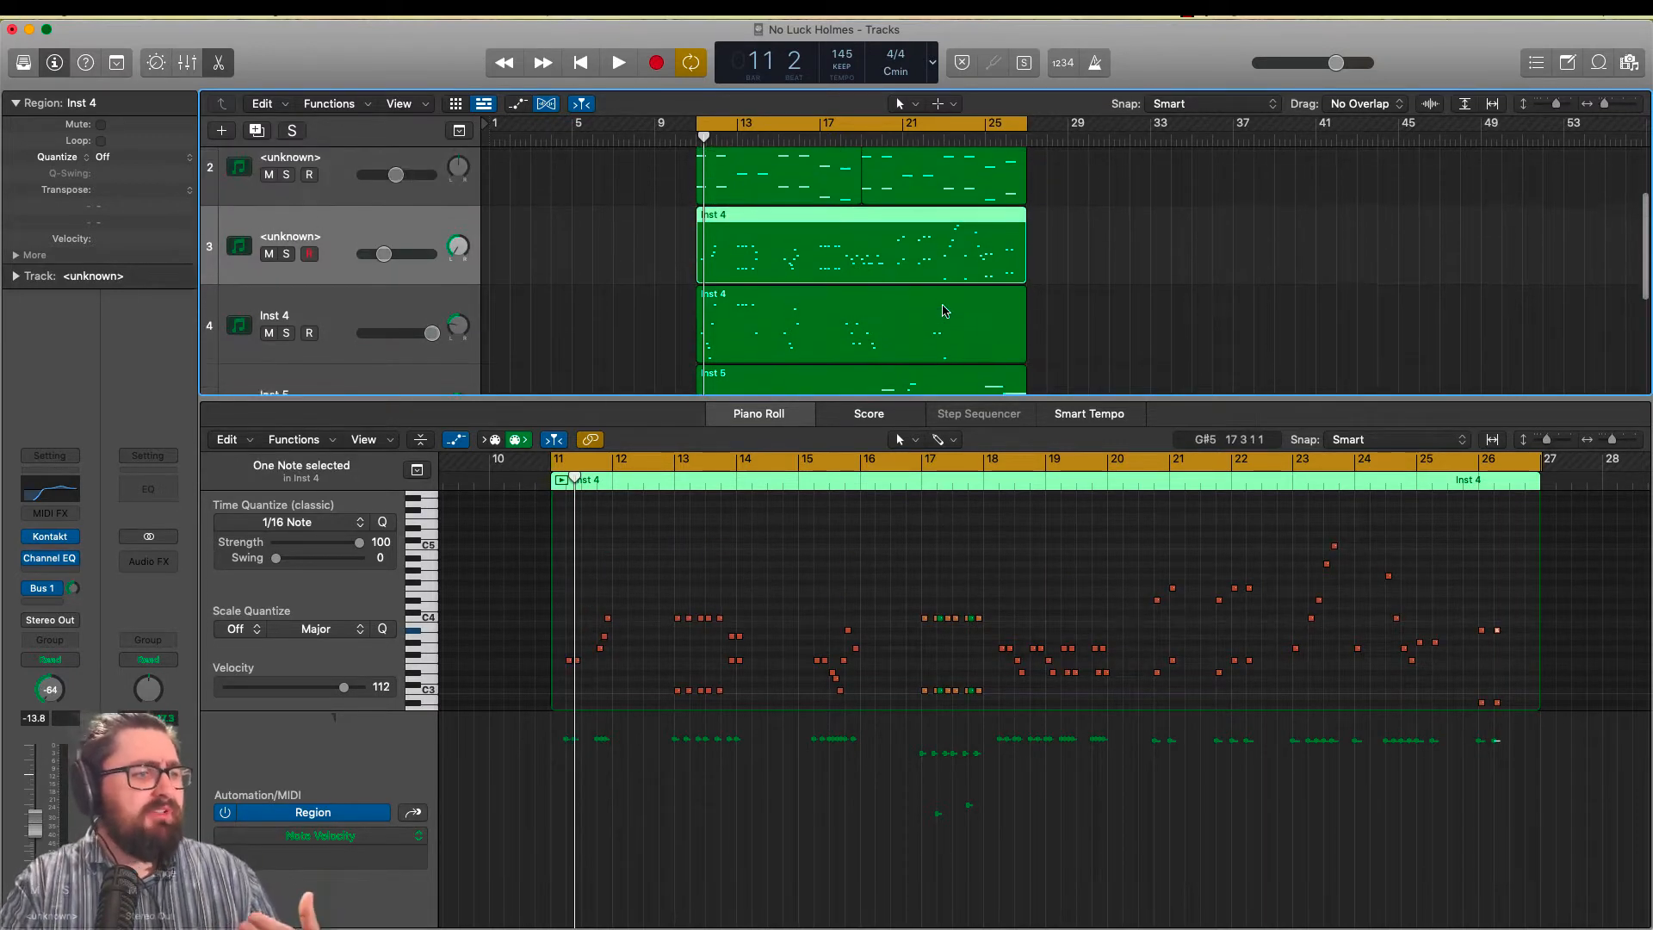
# Examine the notes of the Inst 1 regions on tracks 2 and 1 in the Piano Roll
pyautogui.click(807, 196)
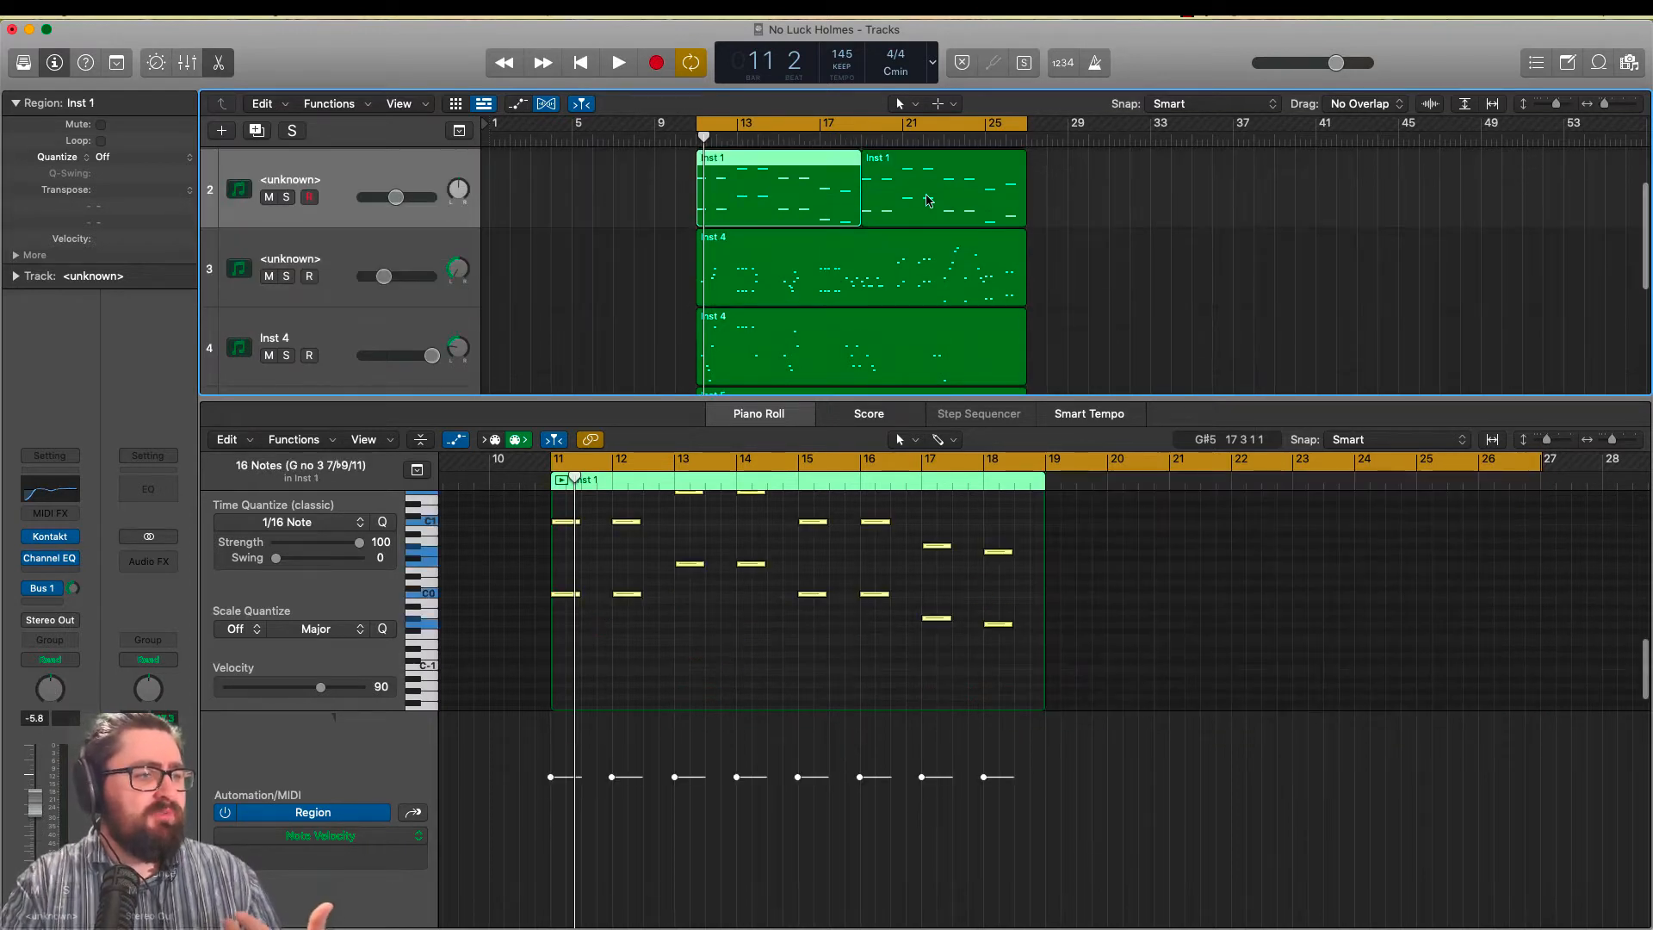
pyautogui.click(933, 203)
pyautogui.scroll(3, 1360, 552)
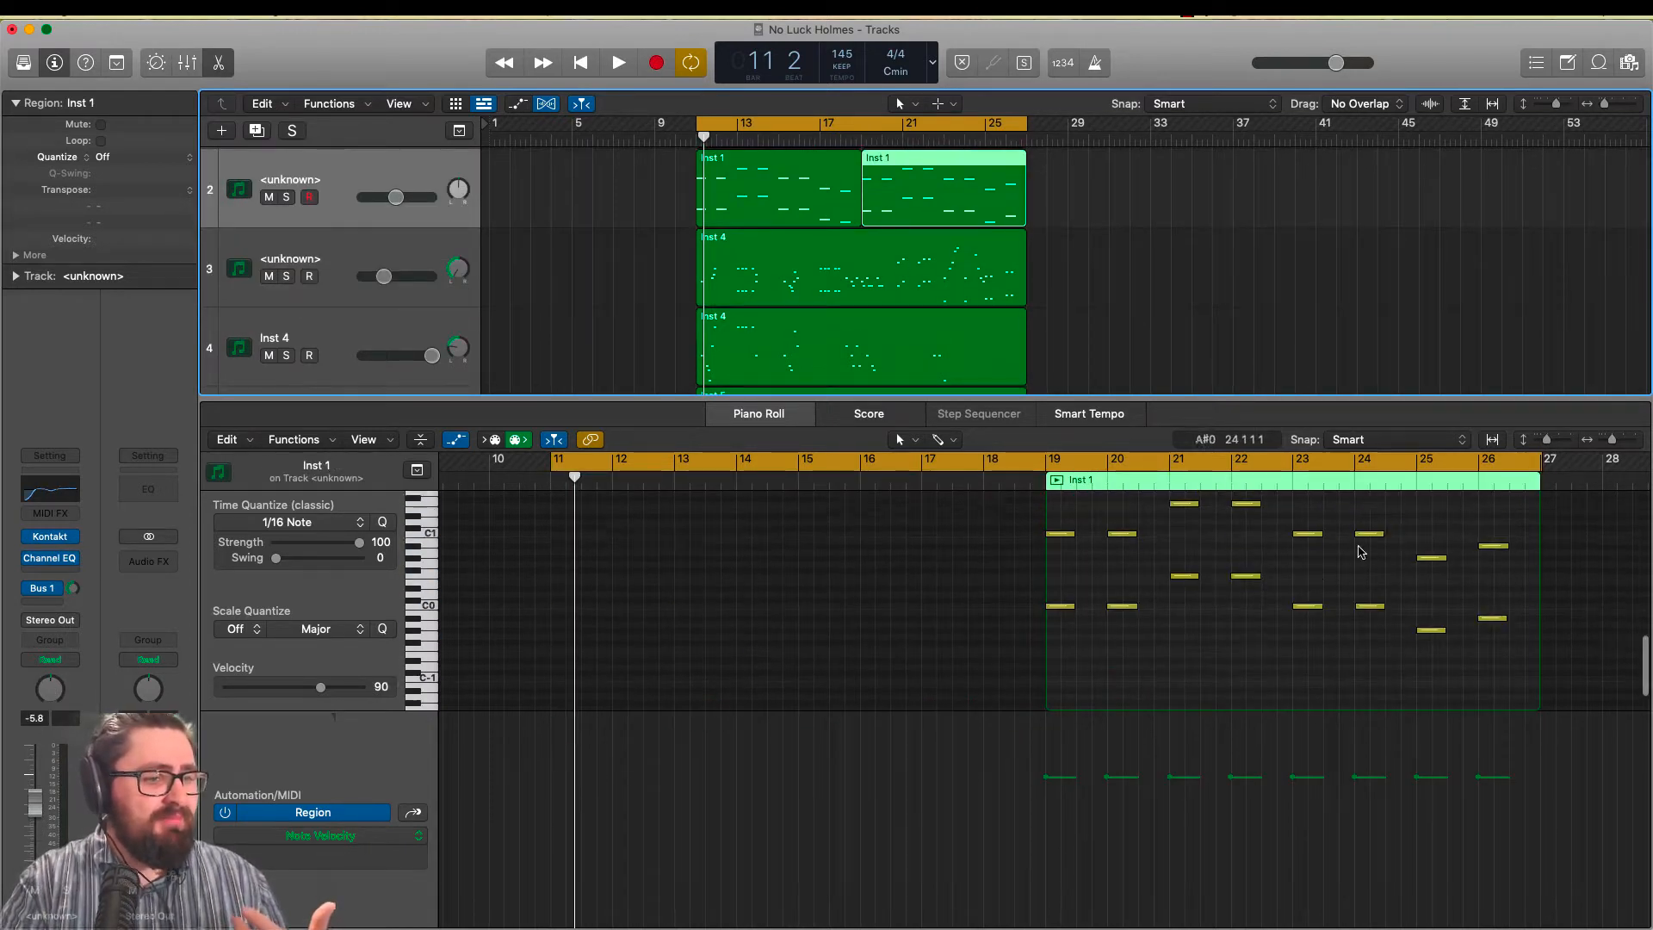
pyautogui.scroll(2, 987, 340)
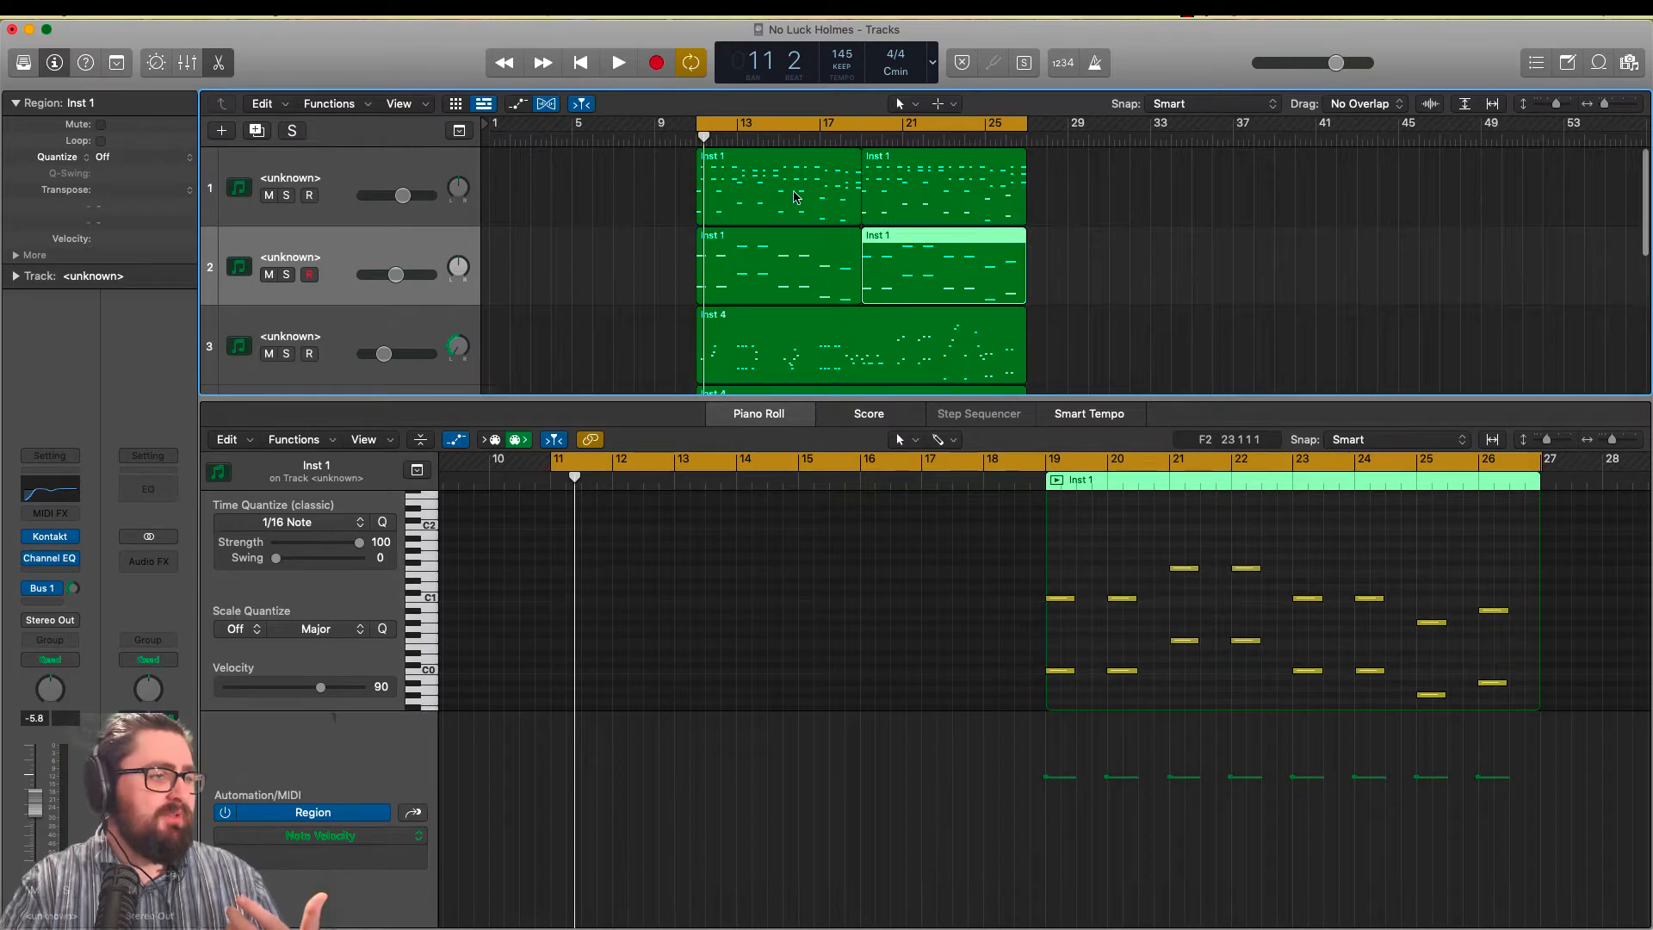
pyautogui.click(793, 194)
pyautogui.click(954, 204)
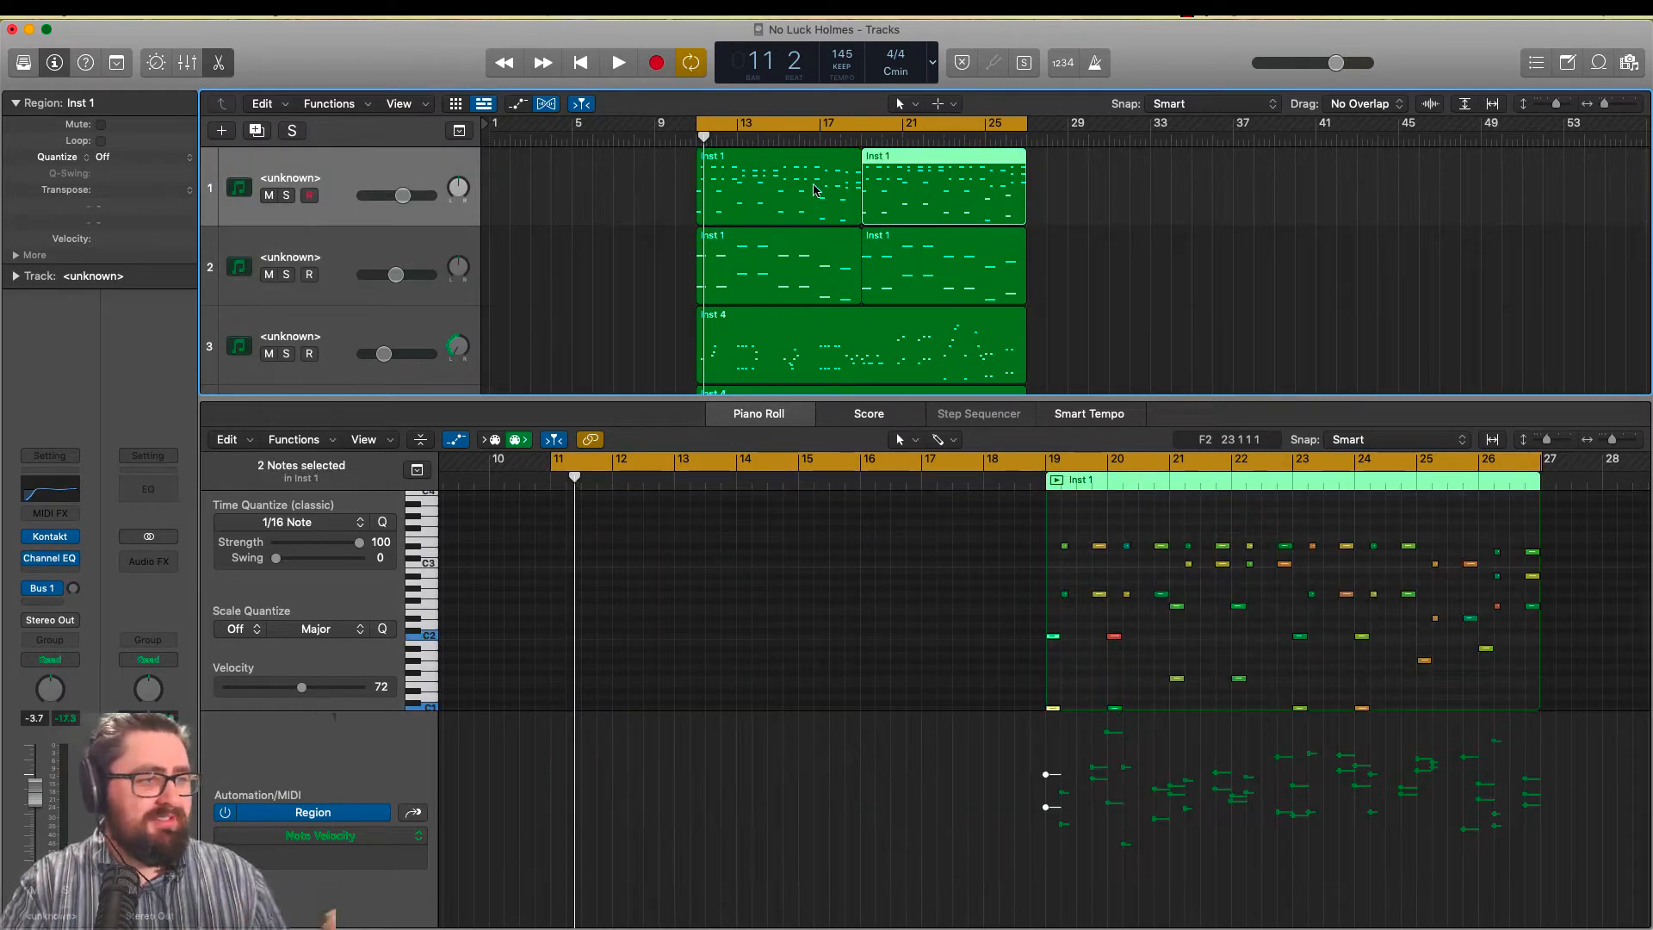
# Show both Inst 1 regions of track 1 together and play the arrangement through the cycled bars 11 to 27
pyautogui.keyDown('shift'); pyautogui.click(816, 188); pyautogui.keyUp('shift')
pyautogui.press('space')
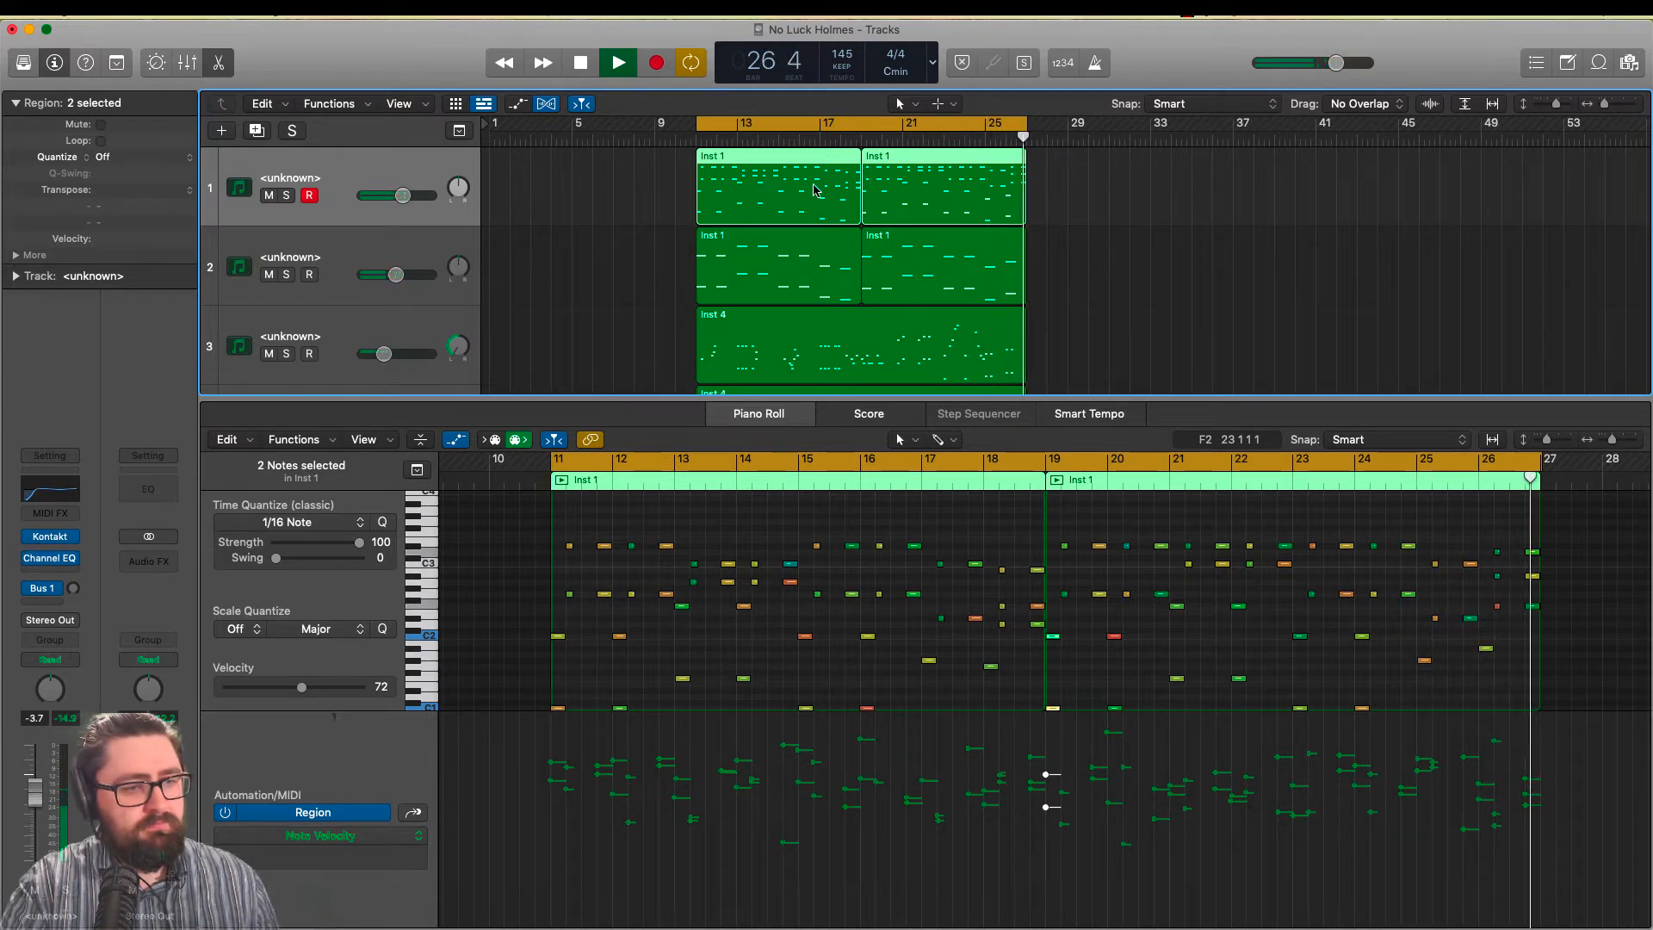
pyautogui.press('space')
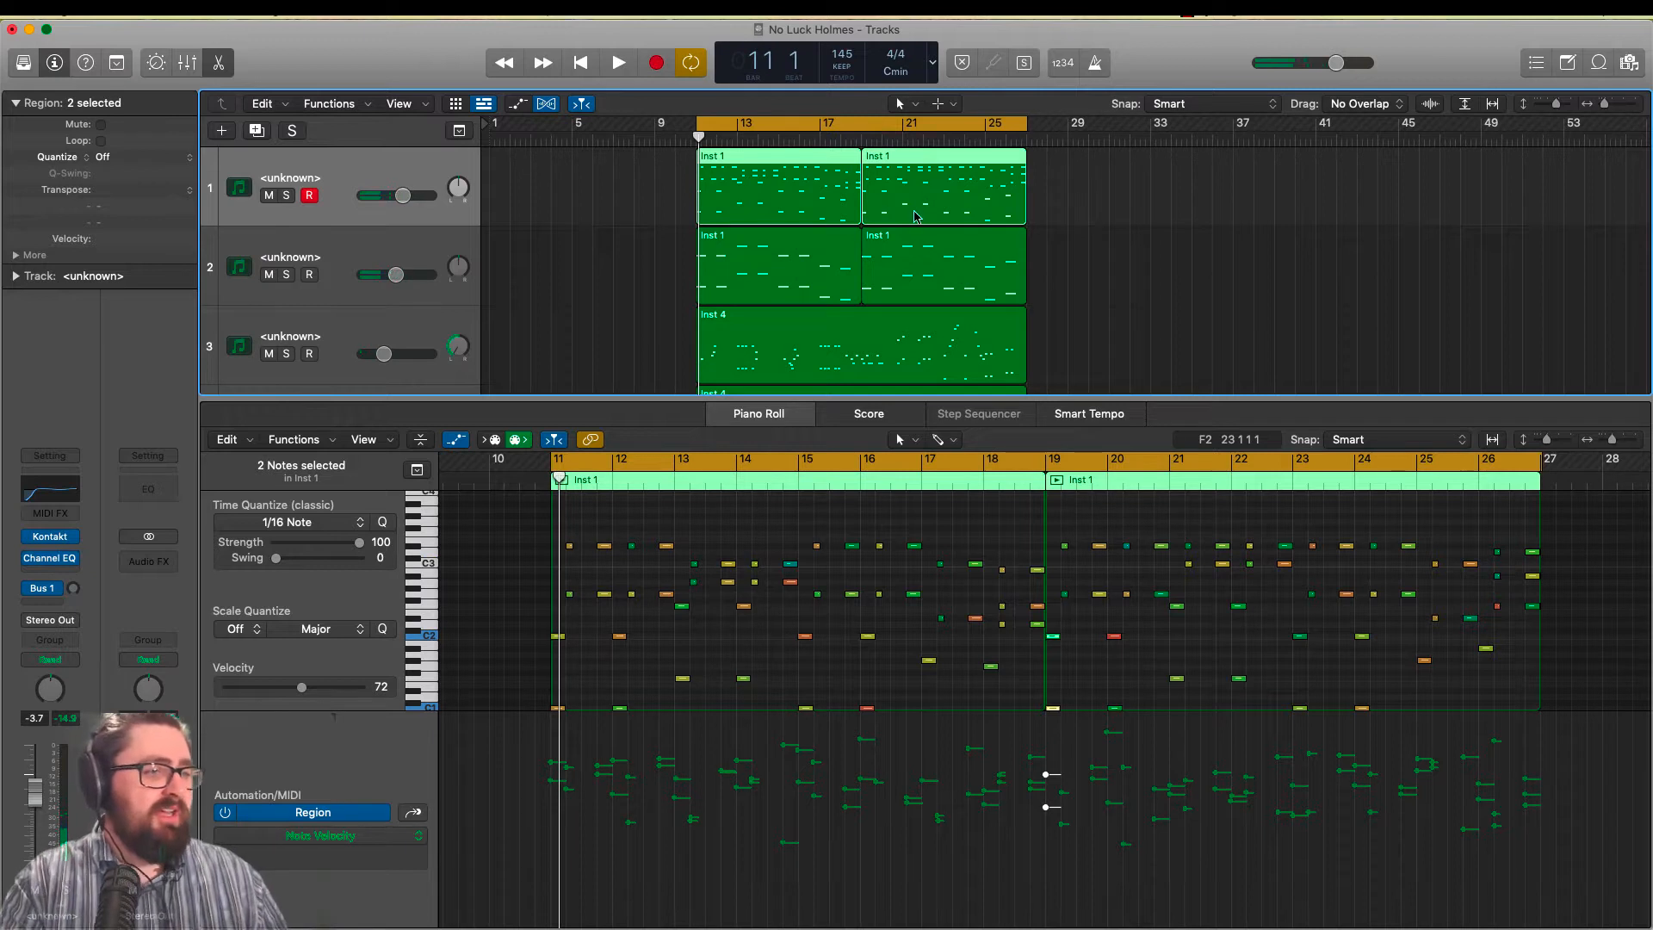
# Export all MIDI tracks as the MIDI file No Luck Holmes.mid to the Desktop
pyautogui.scroll(-4, 833, 202)
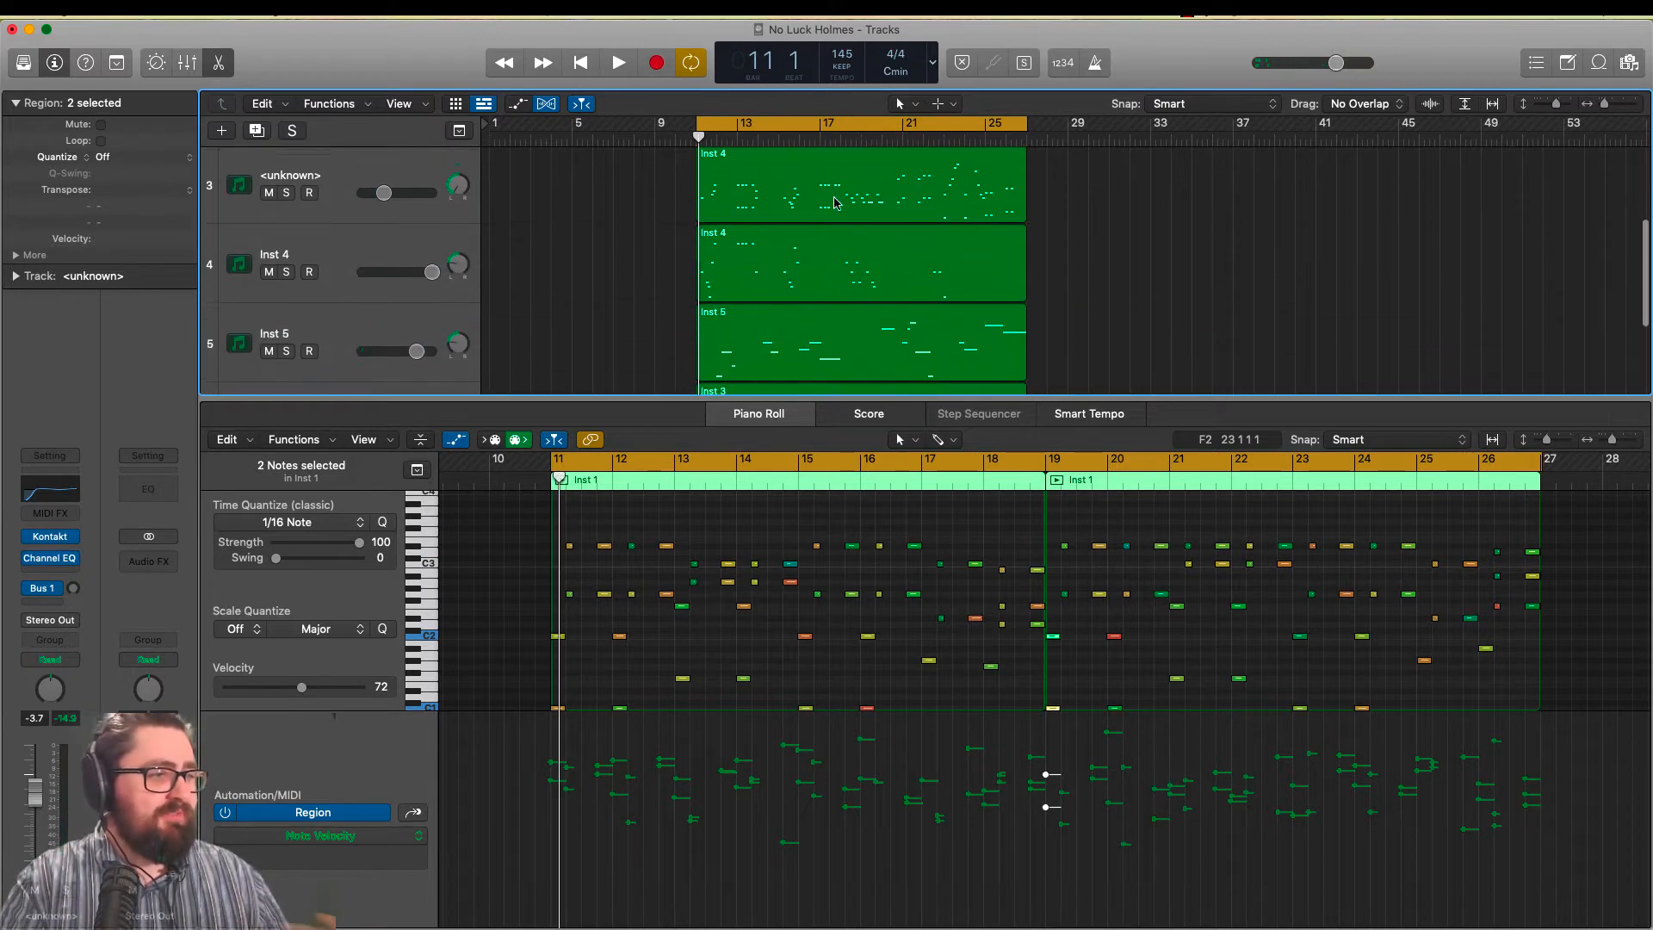
pyautogui.scroll(-3, 833, 202)
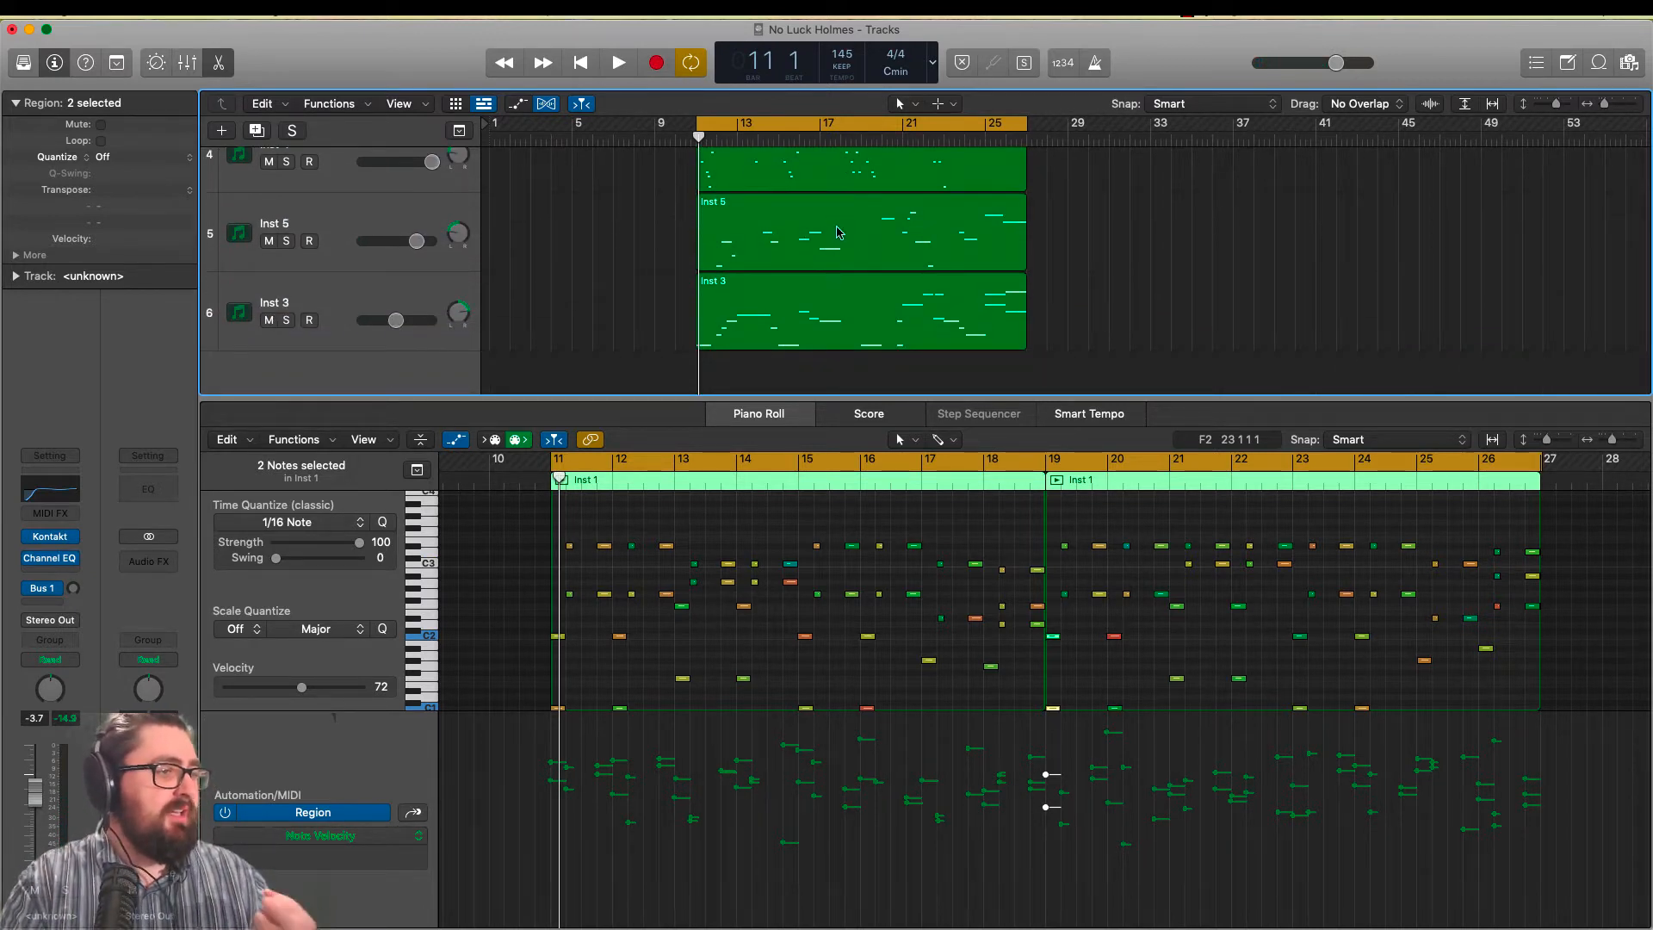
pyautogui.click(138, 12)
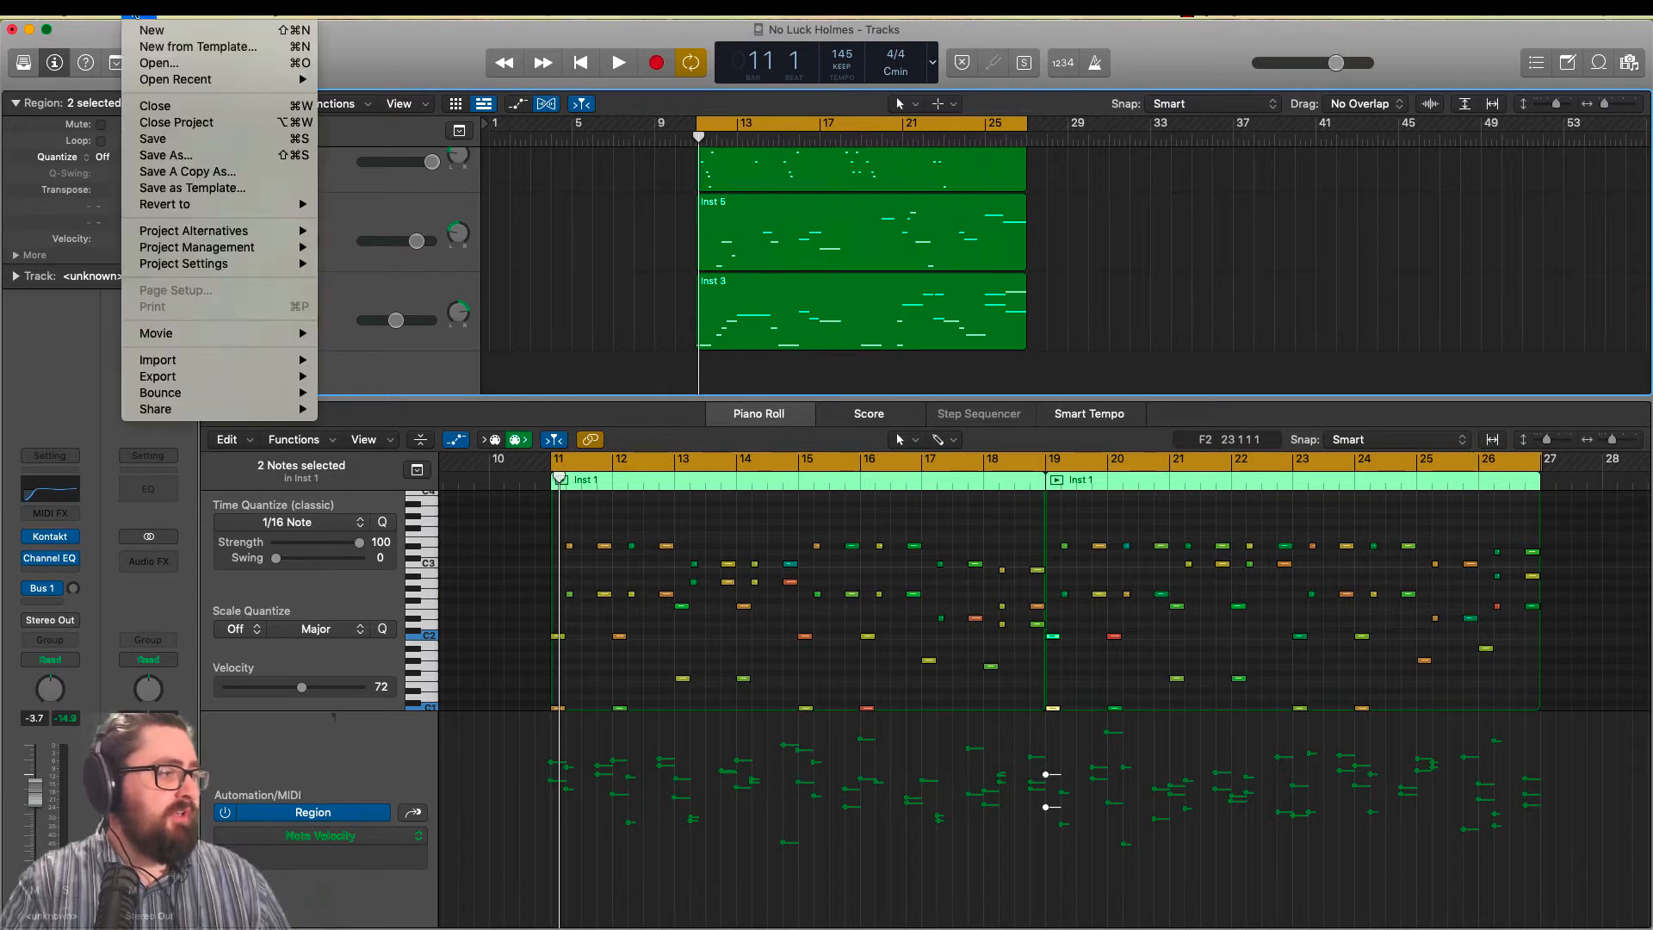
pyautogui.moveTo(247, 380)
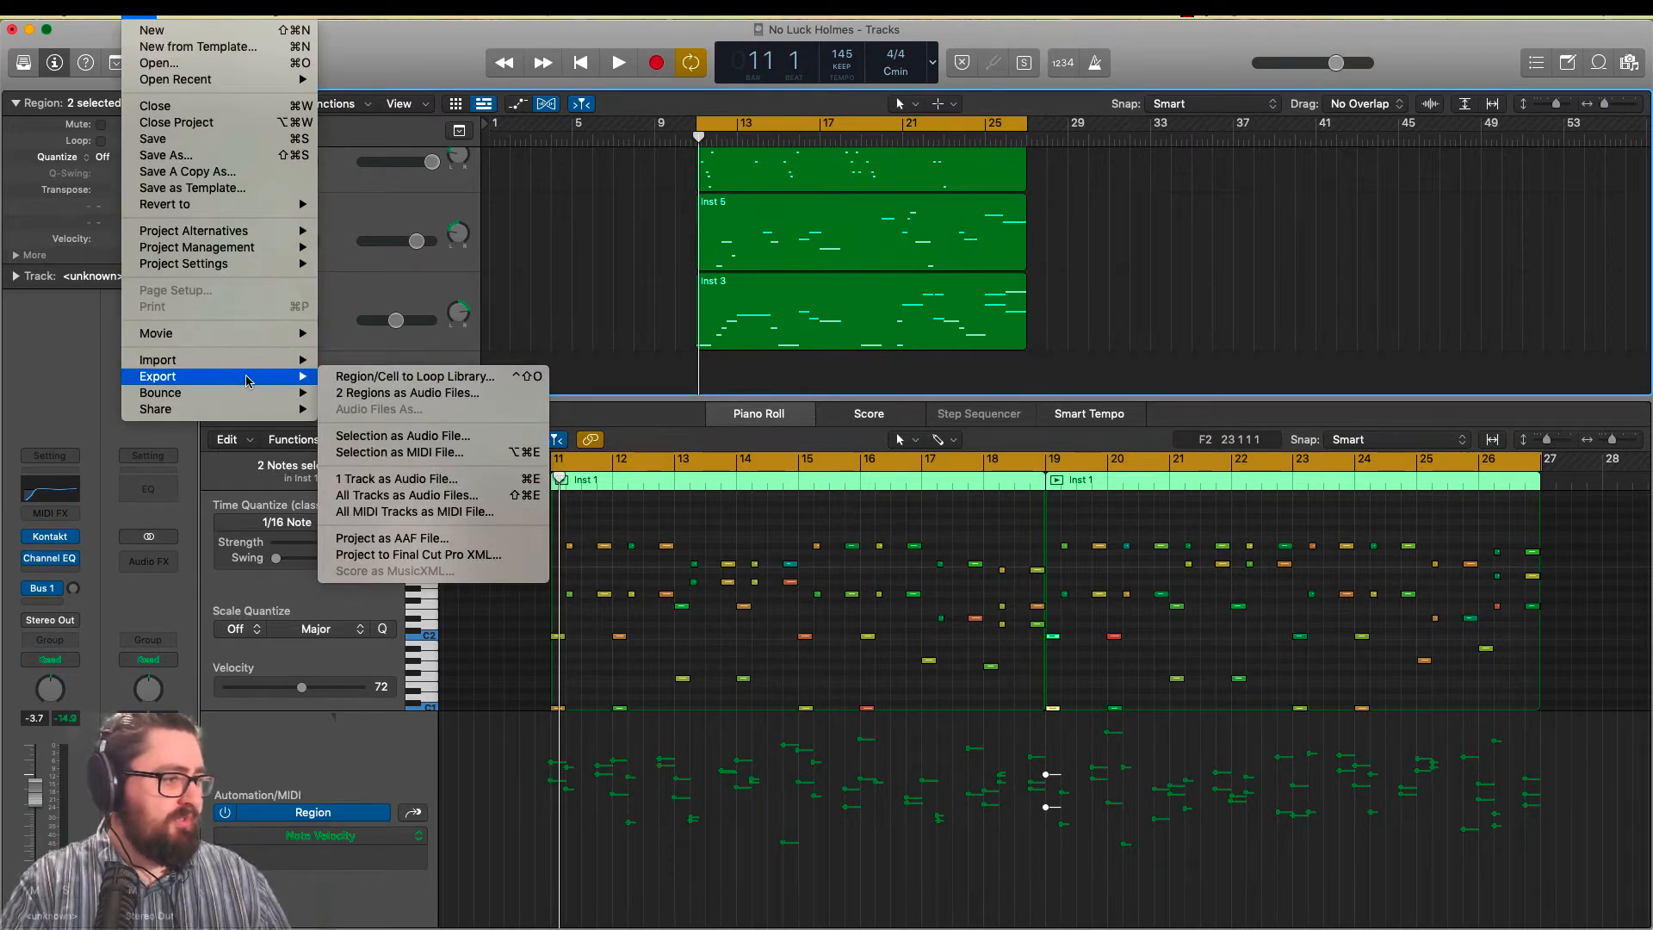
pyautogui.click(452, 513)
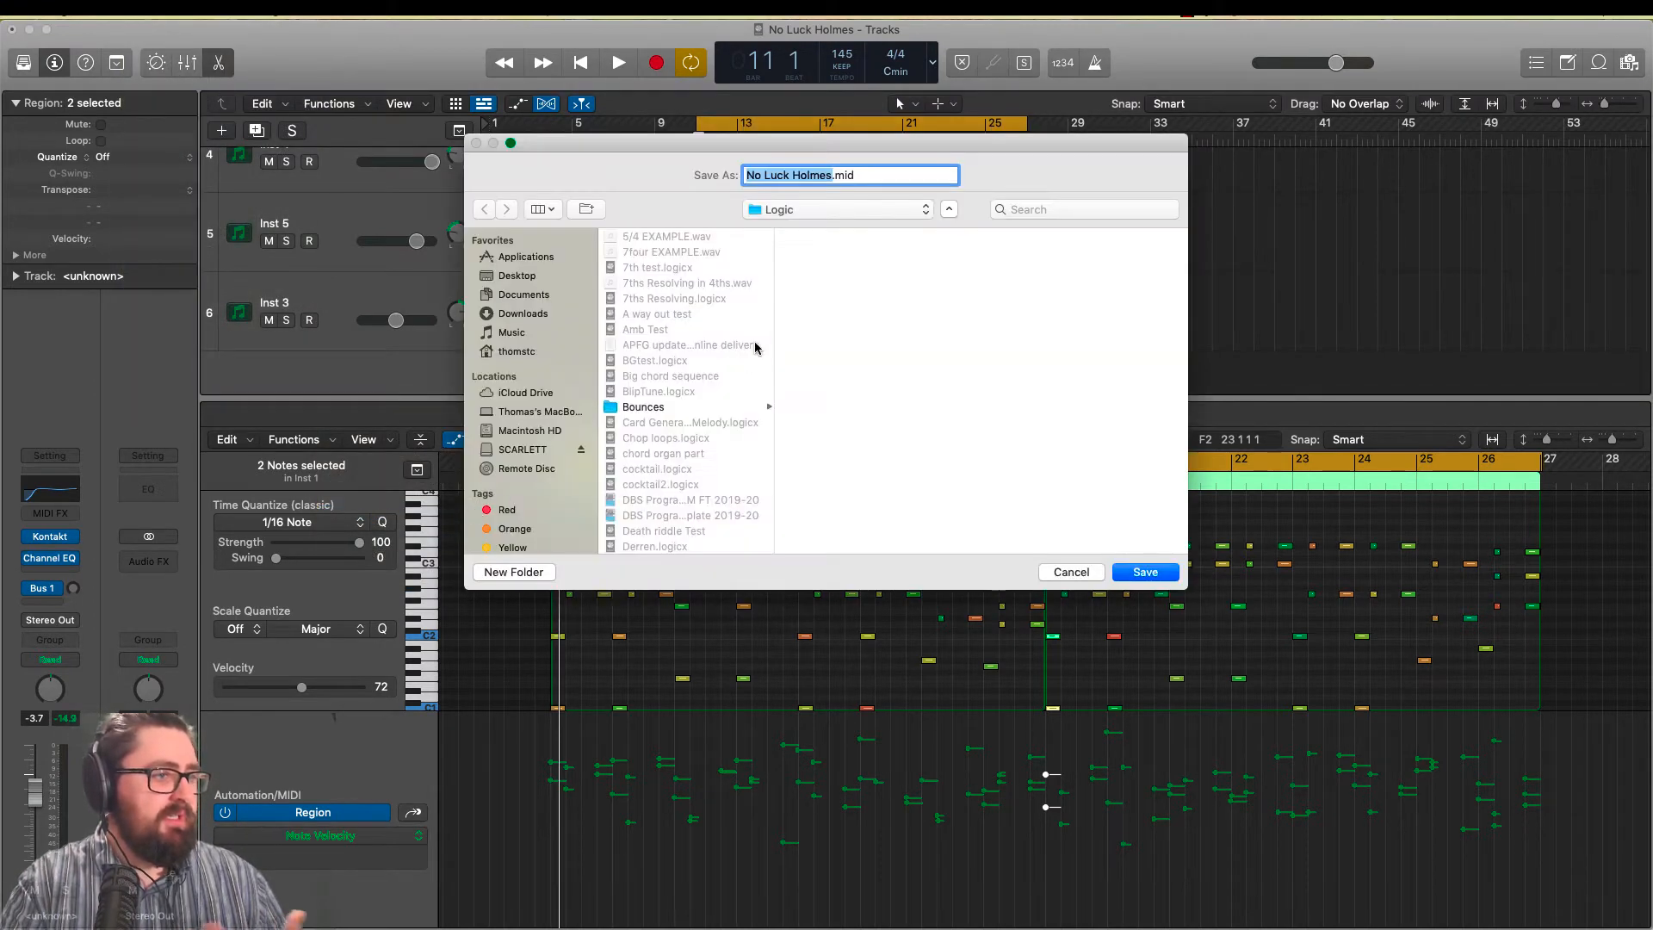
pyautogui.click(519, 276)
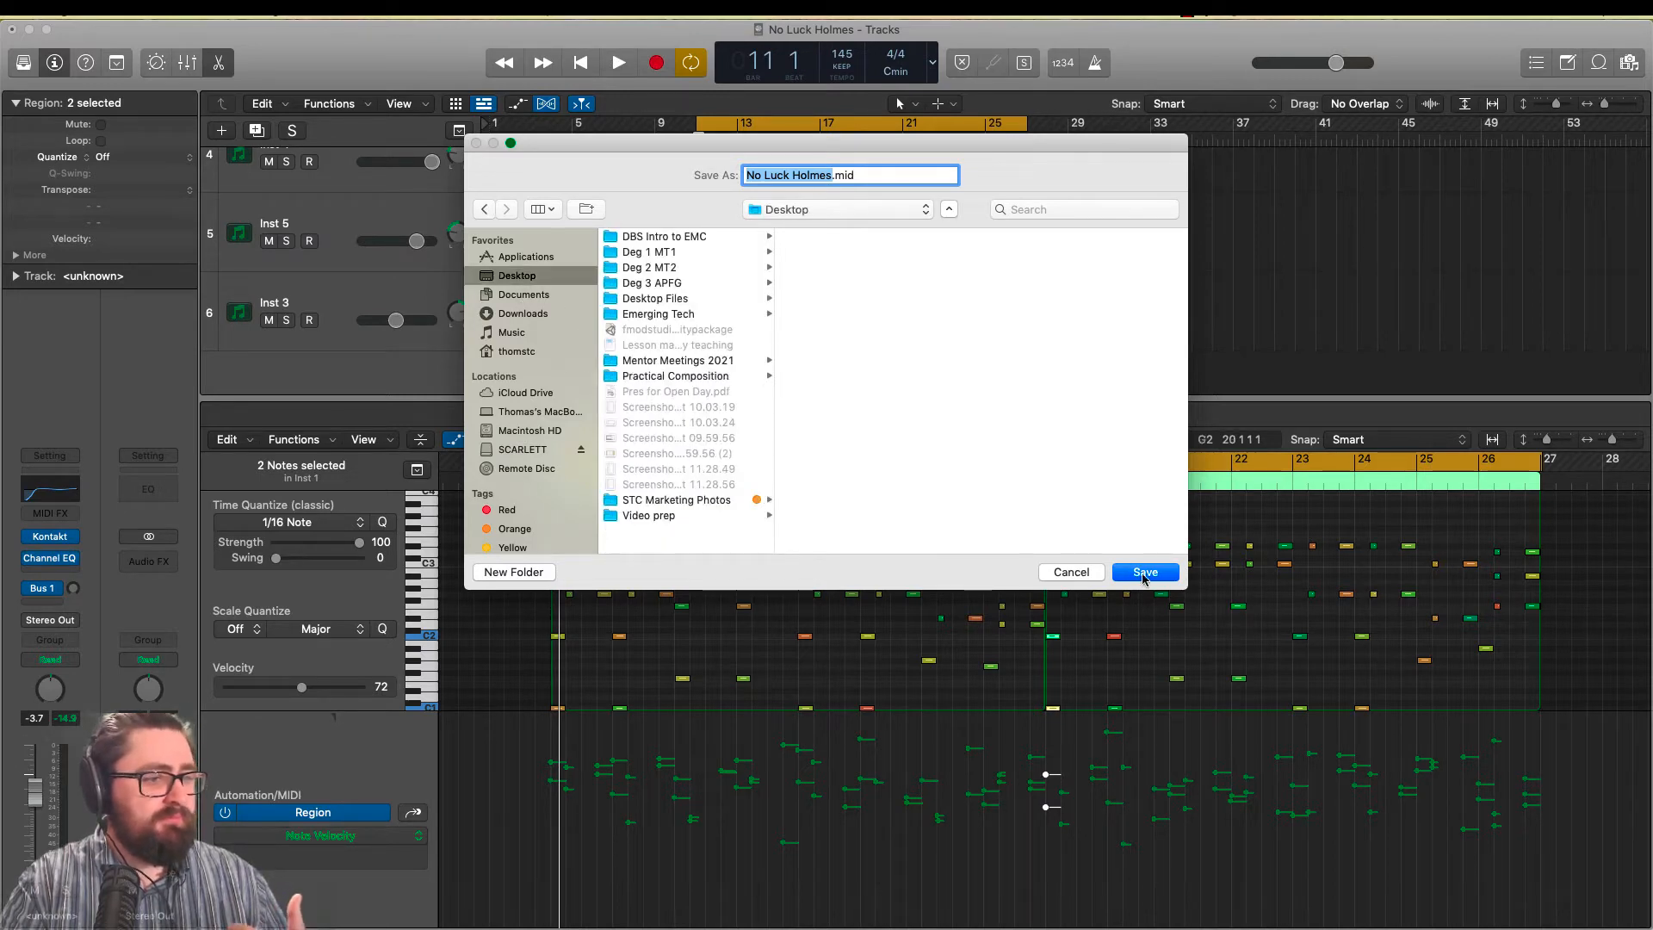
pyautogui.click(1143, 575)
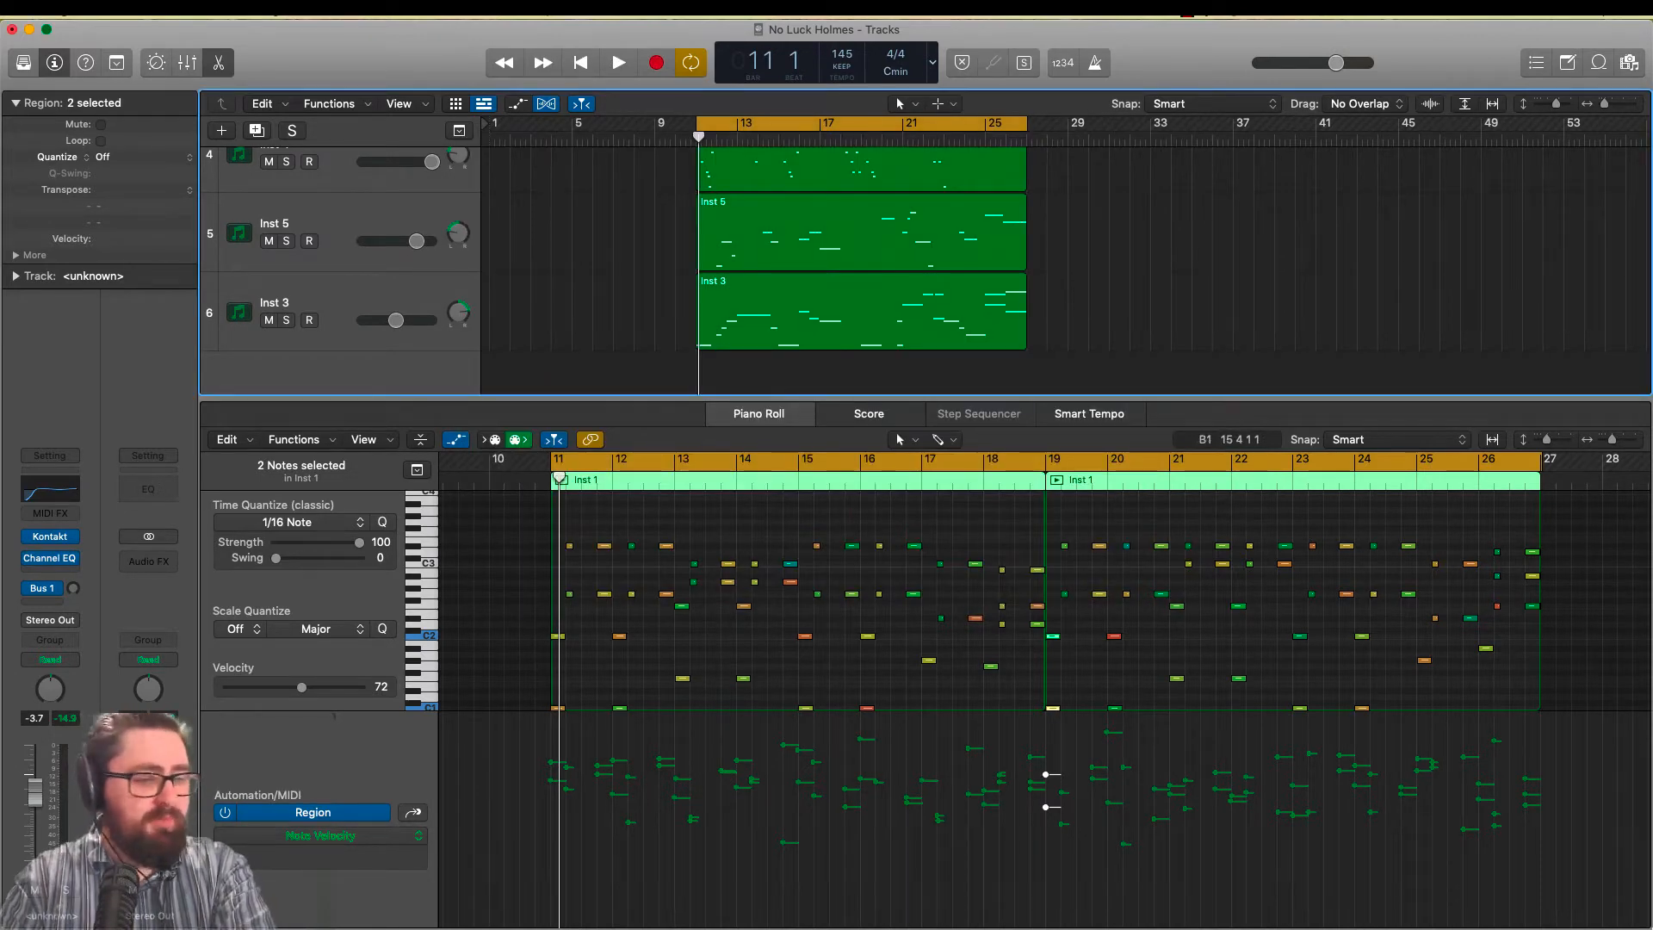
# Switch to MuseScore, dismiss the Start Center and import the exported No Luck Holmes MIDI file
pyautogui.click(1369, 923)
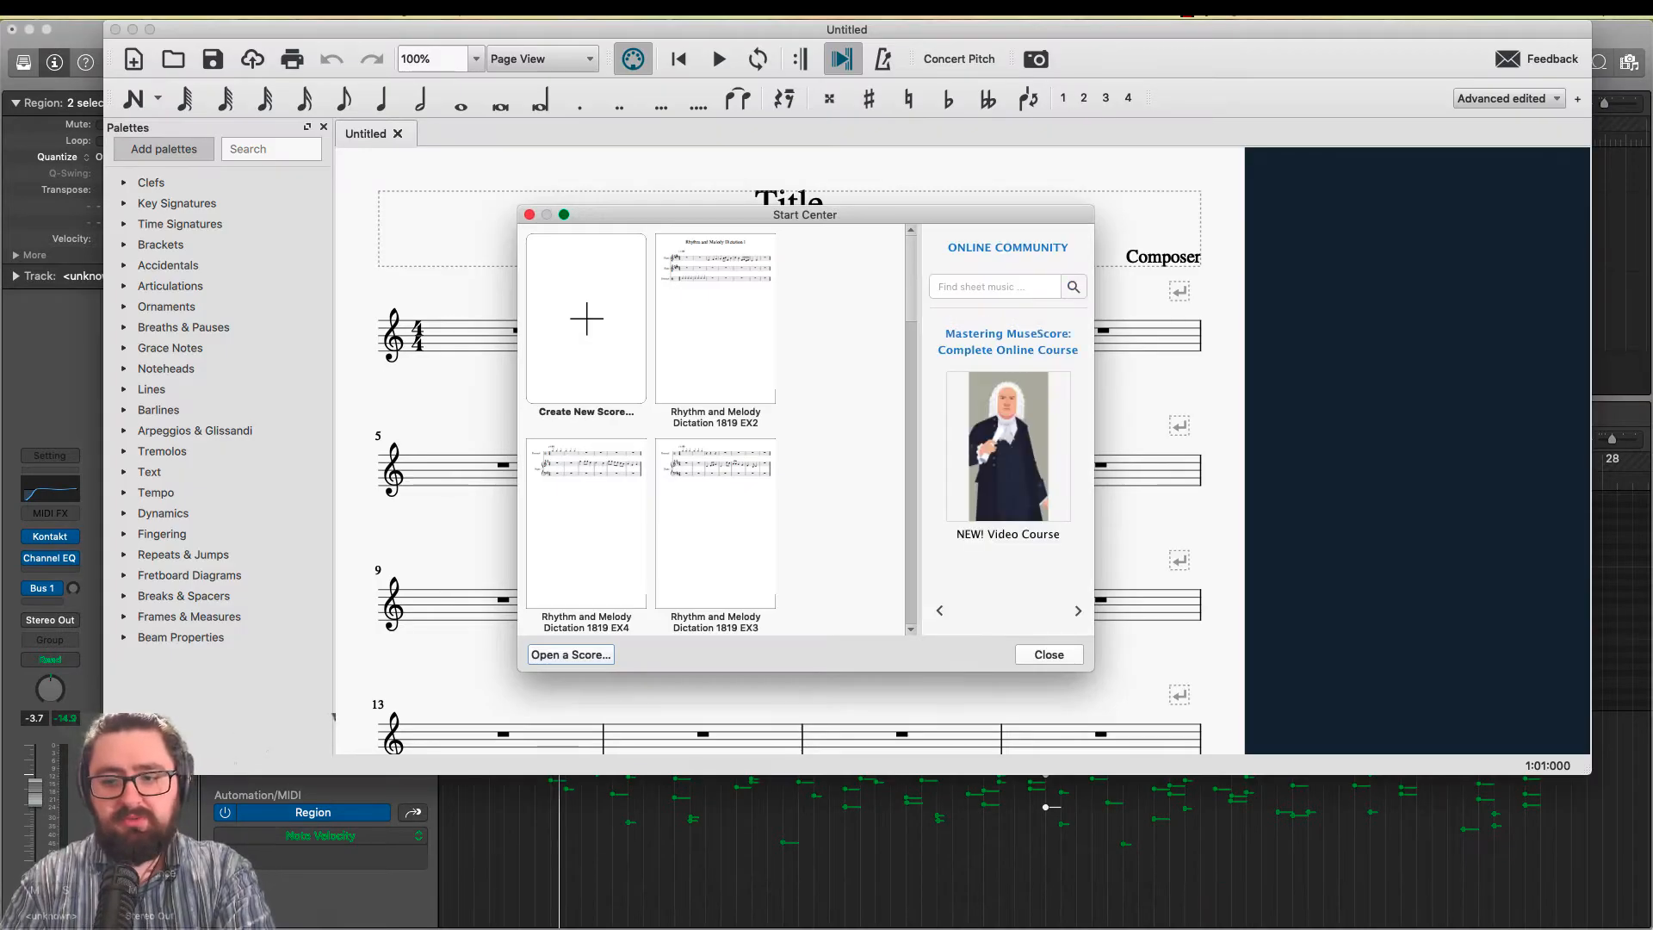
pyautogui.click(615, 379)
pyautogui.click(992, 597)
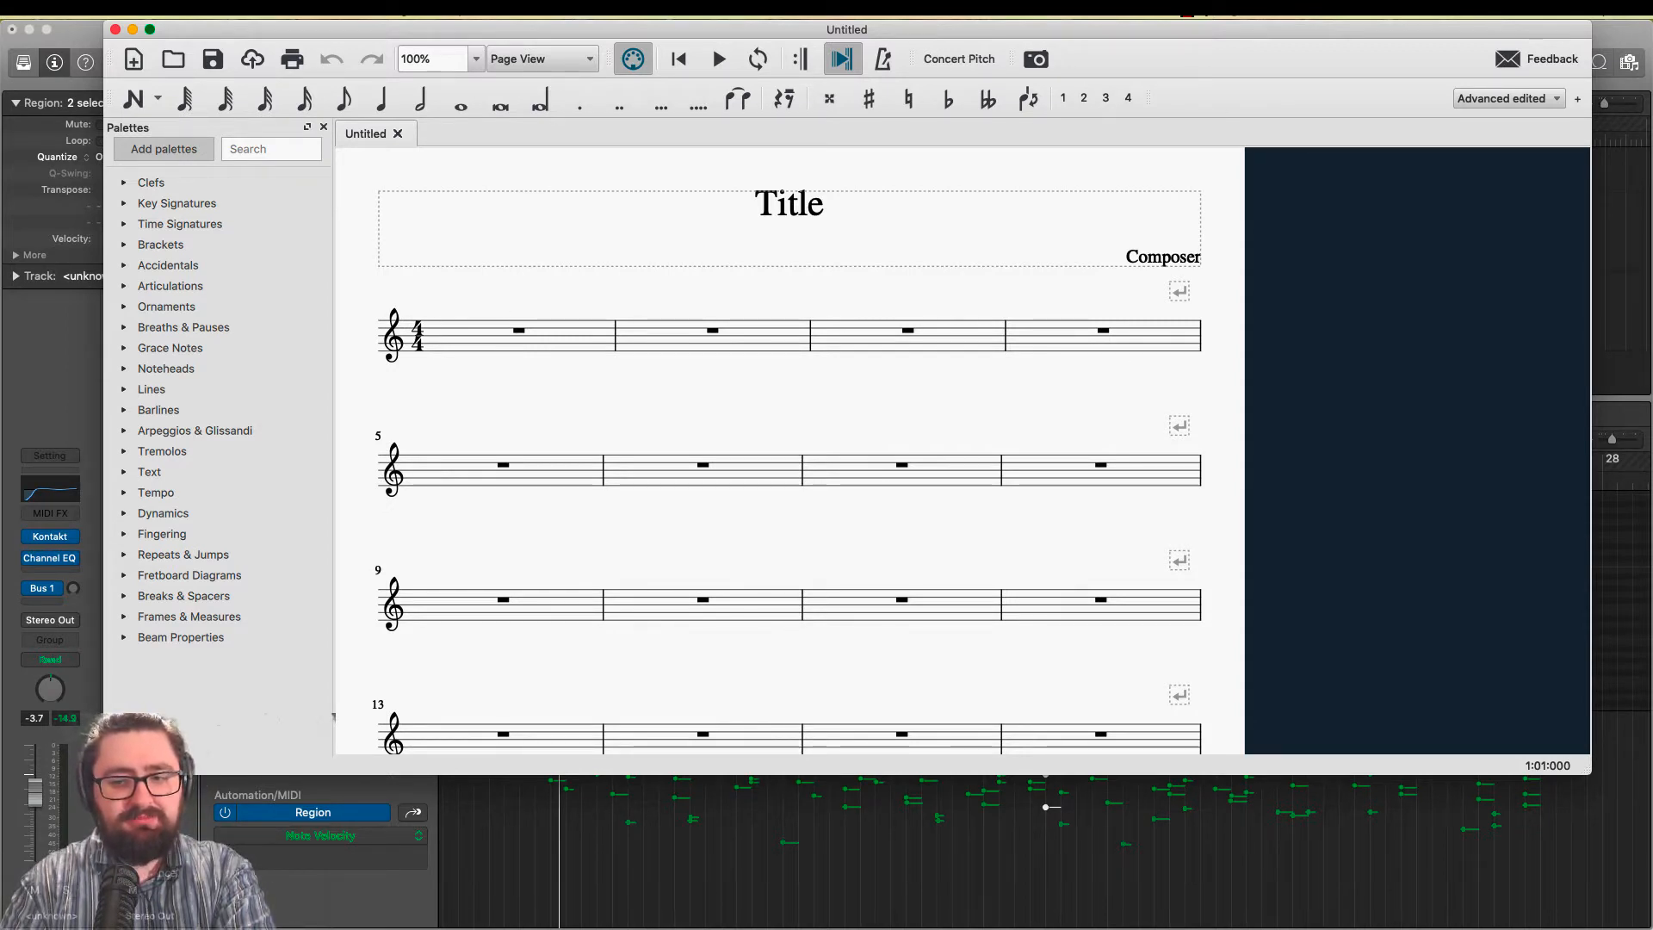
pyautogui.moveTo(1644, 284); pyautogui.dragTo(469, 341)
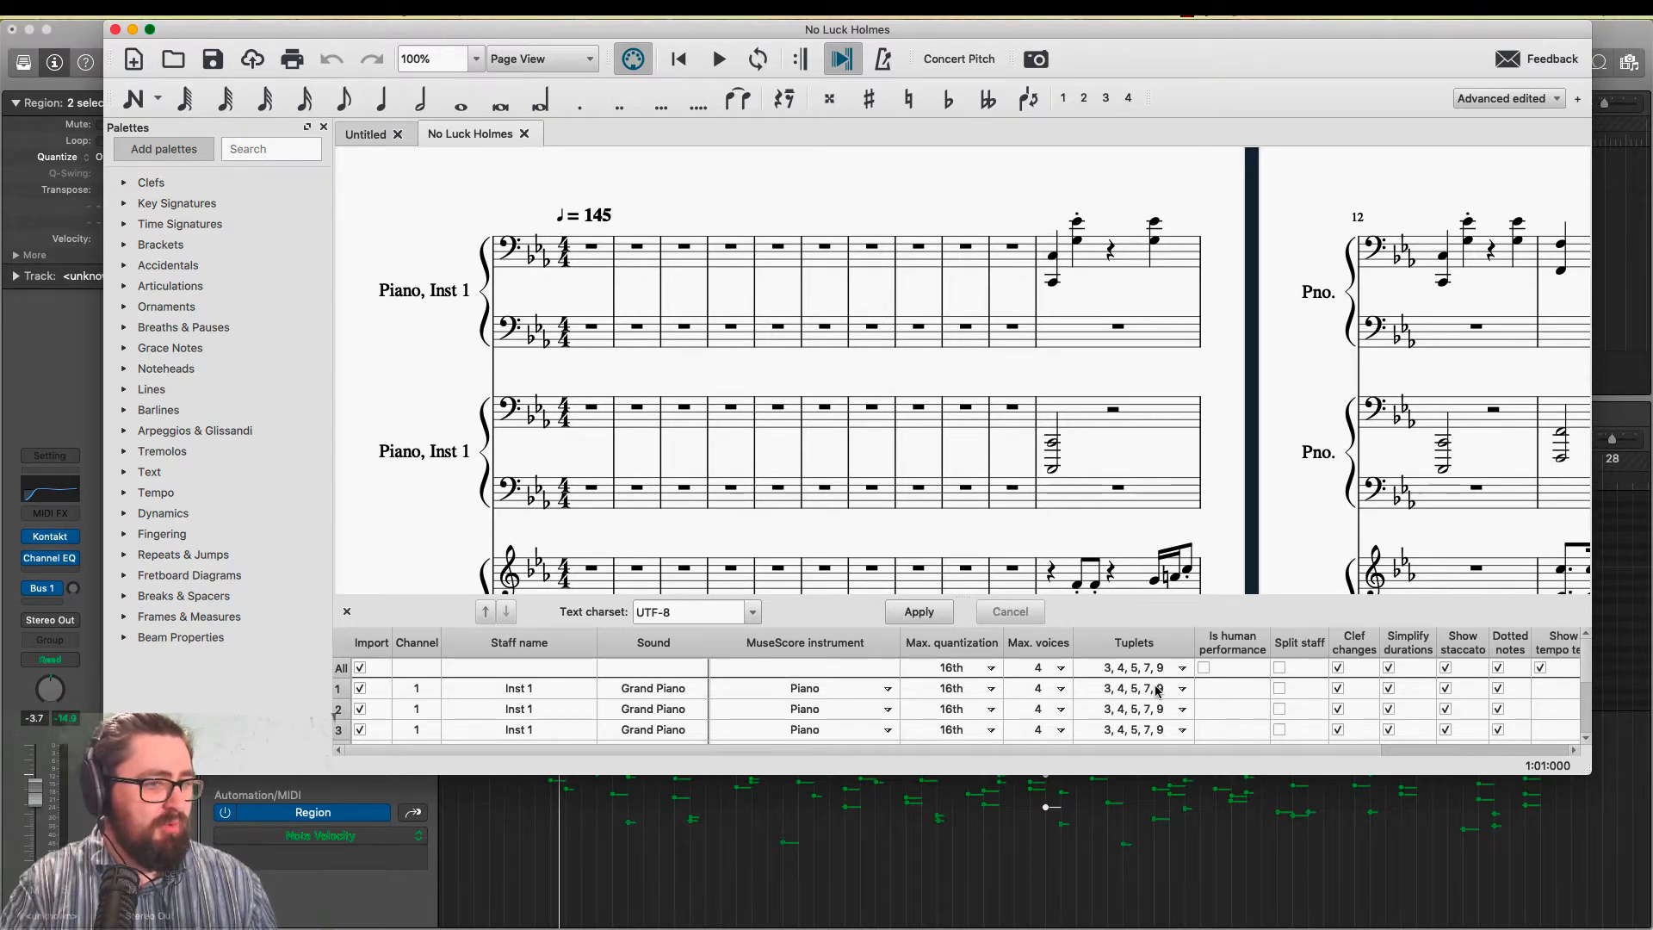
# Review the MIDI import track list and set the MuseScore instrument of the second Inst 1 track to "-"
pyautogui.scroll(-5, 526, 691)
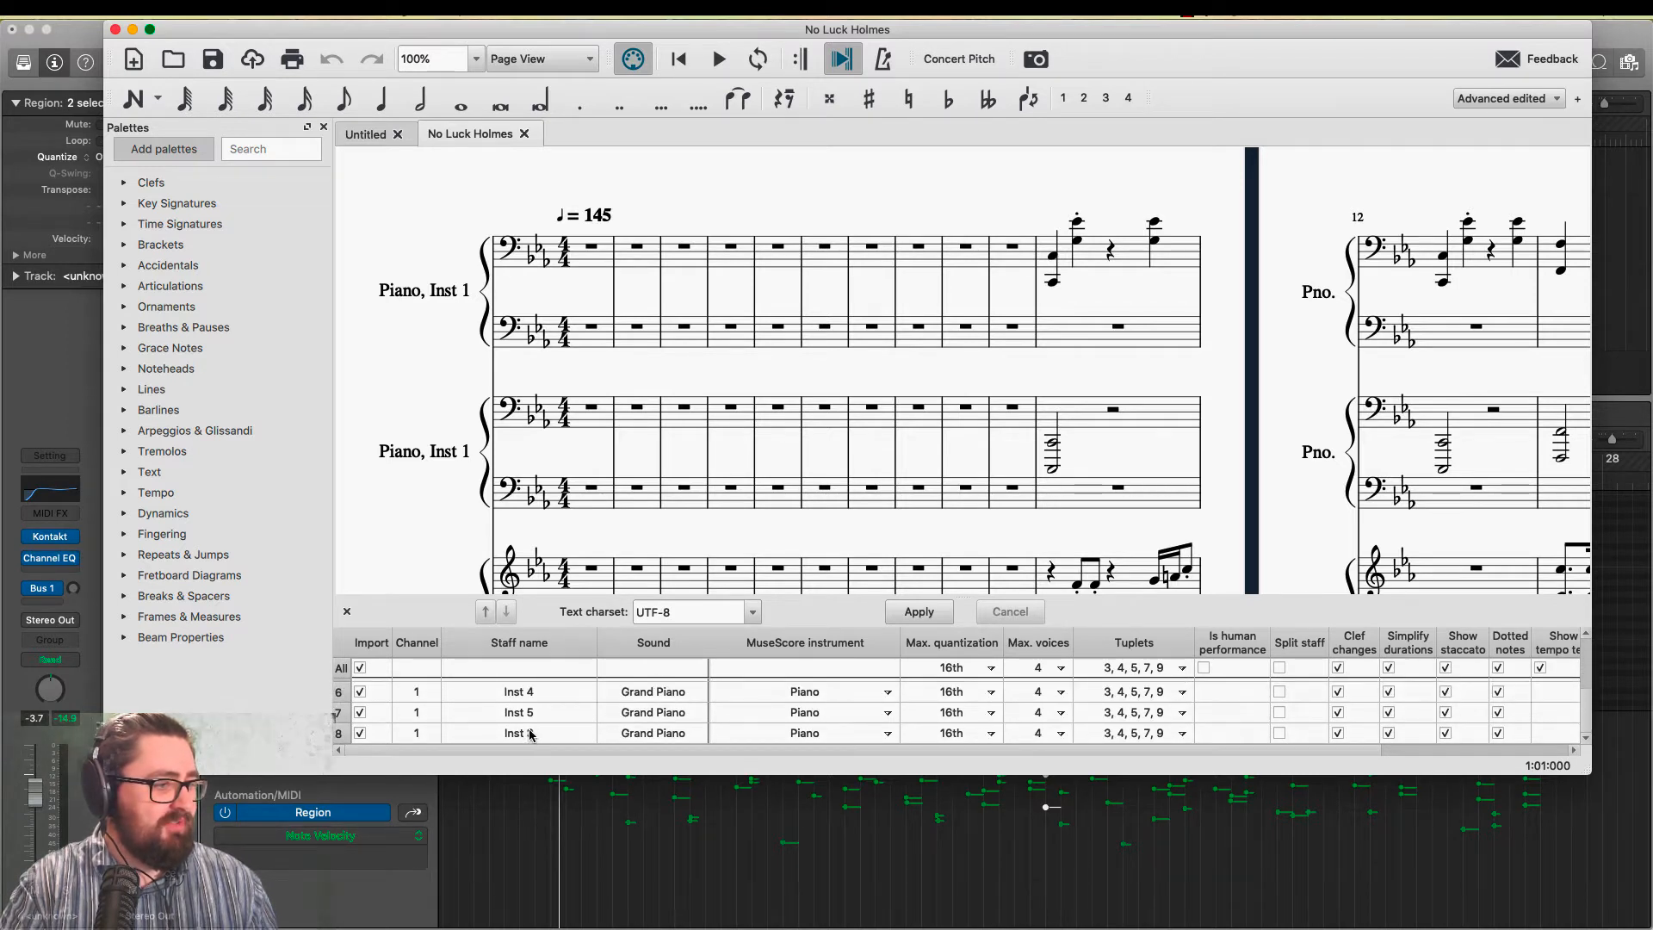
pyautogui.scroll(5, 529, 734)
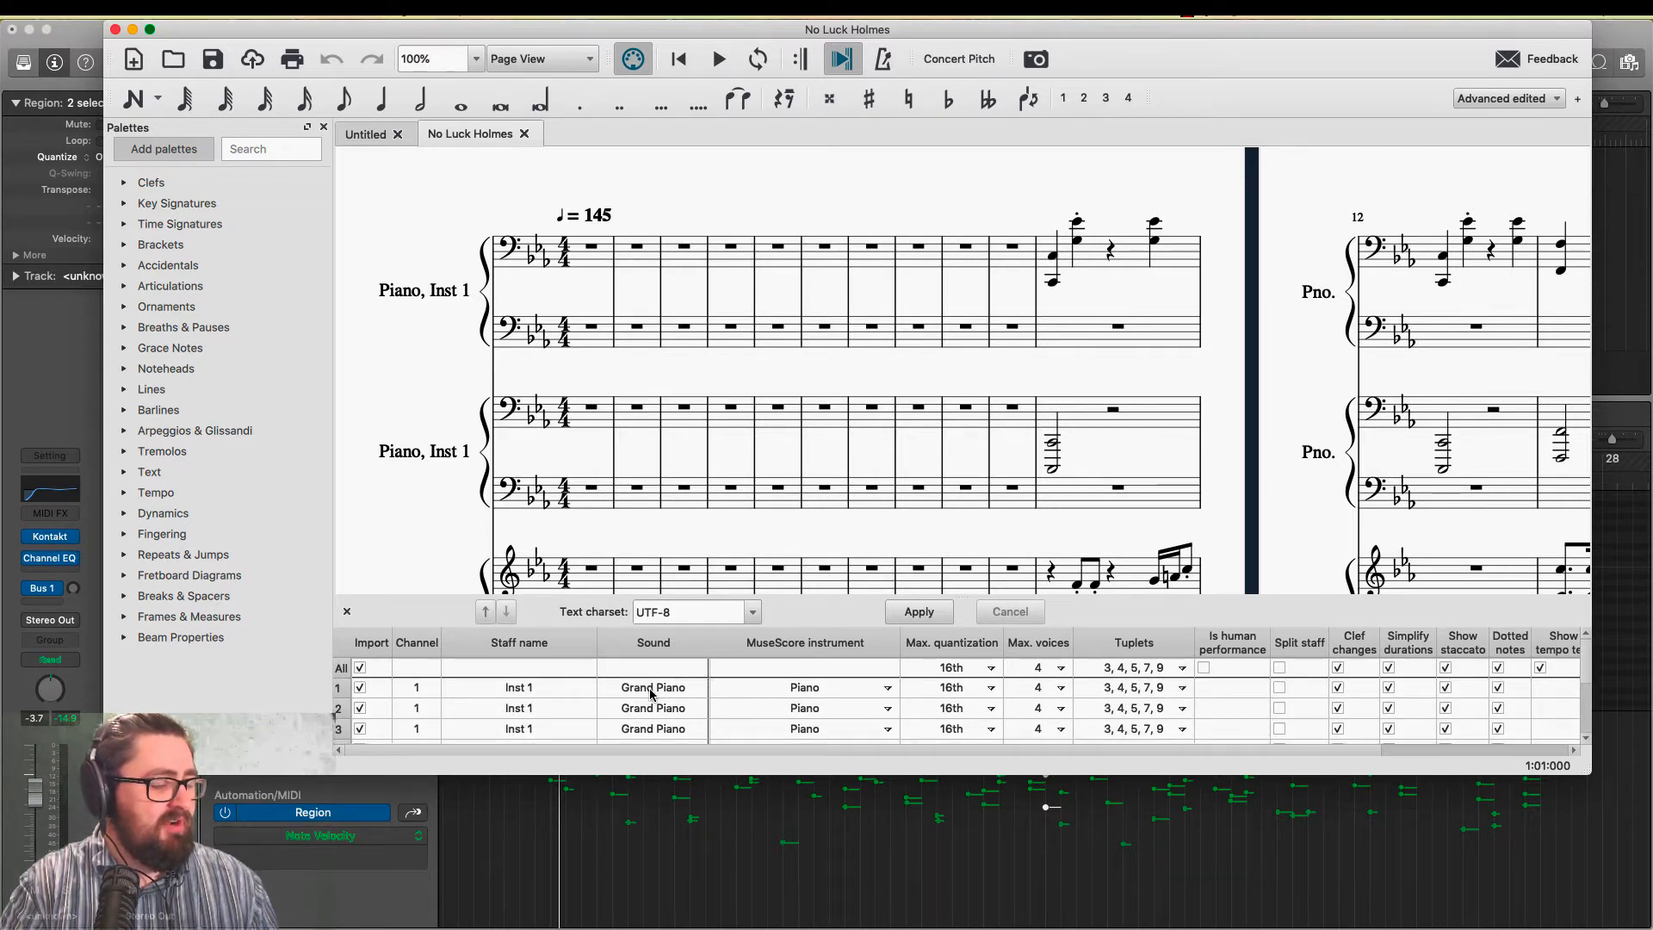
pyautogui.scroll(-5, 652, 694)
pyautogui.scroll(5, 651, 694)
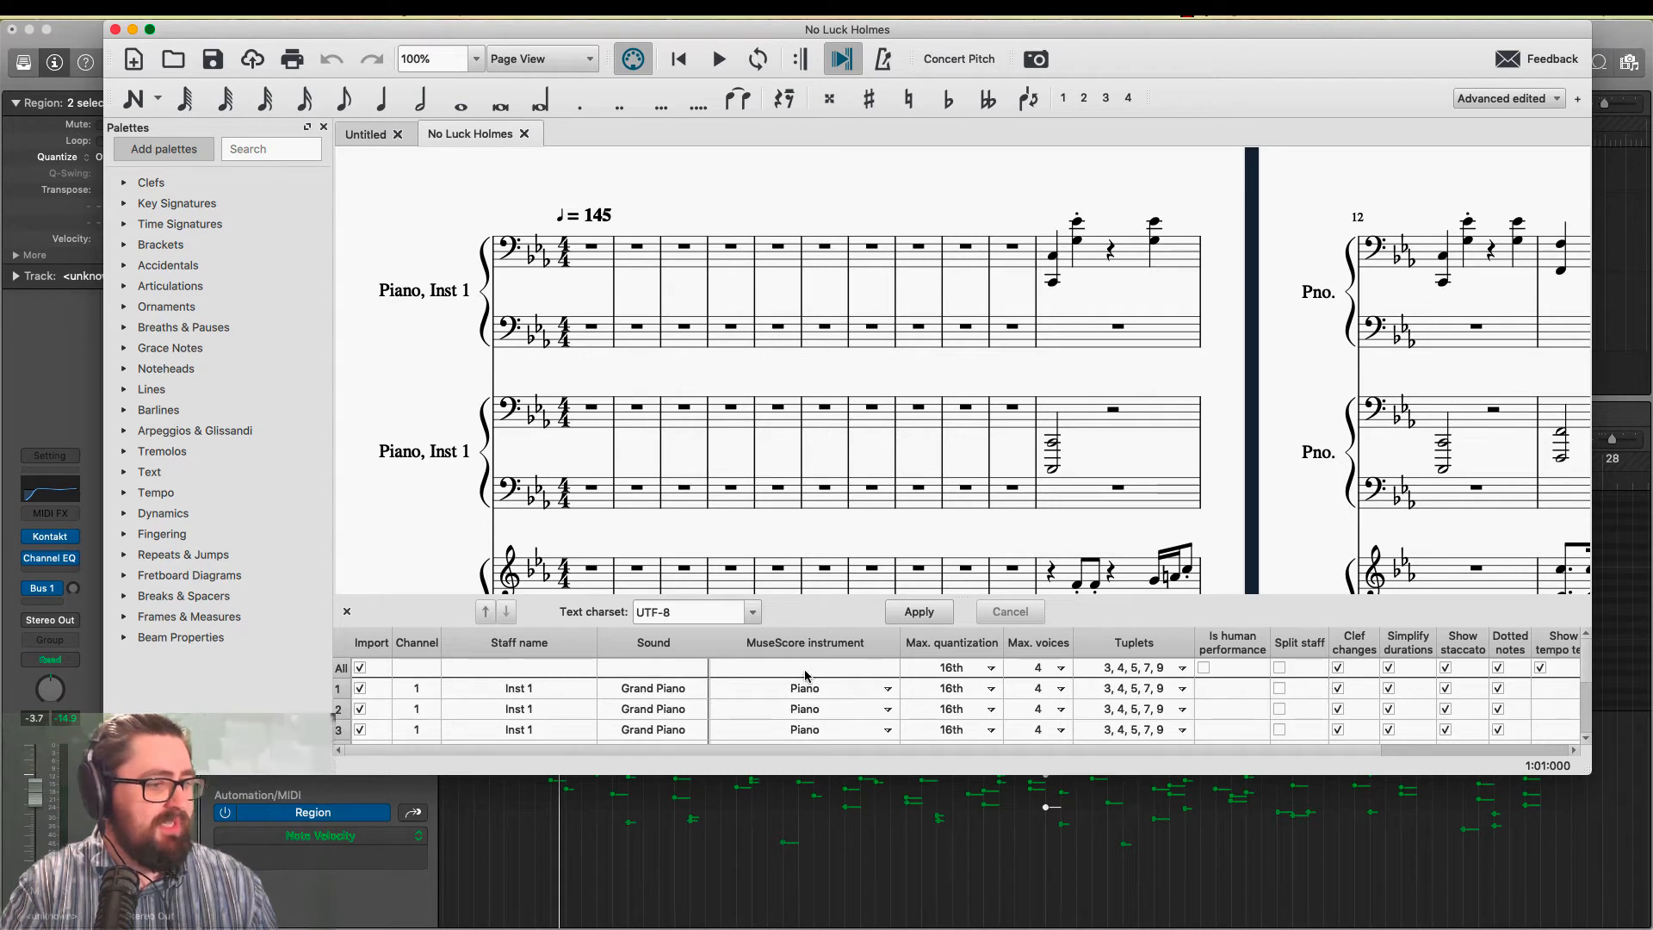
pyautogui.click(889, 711)
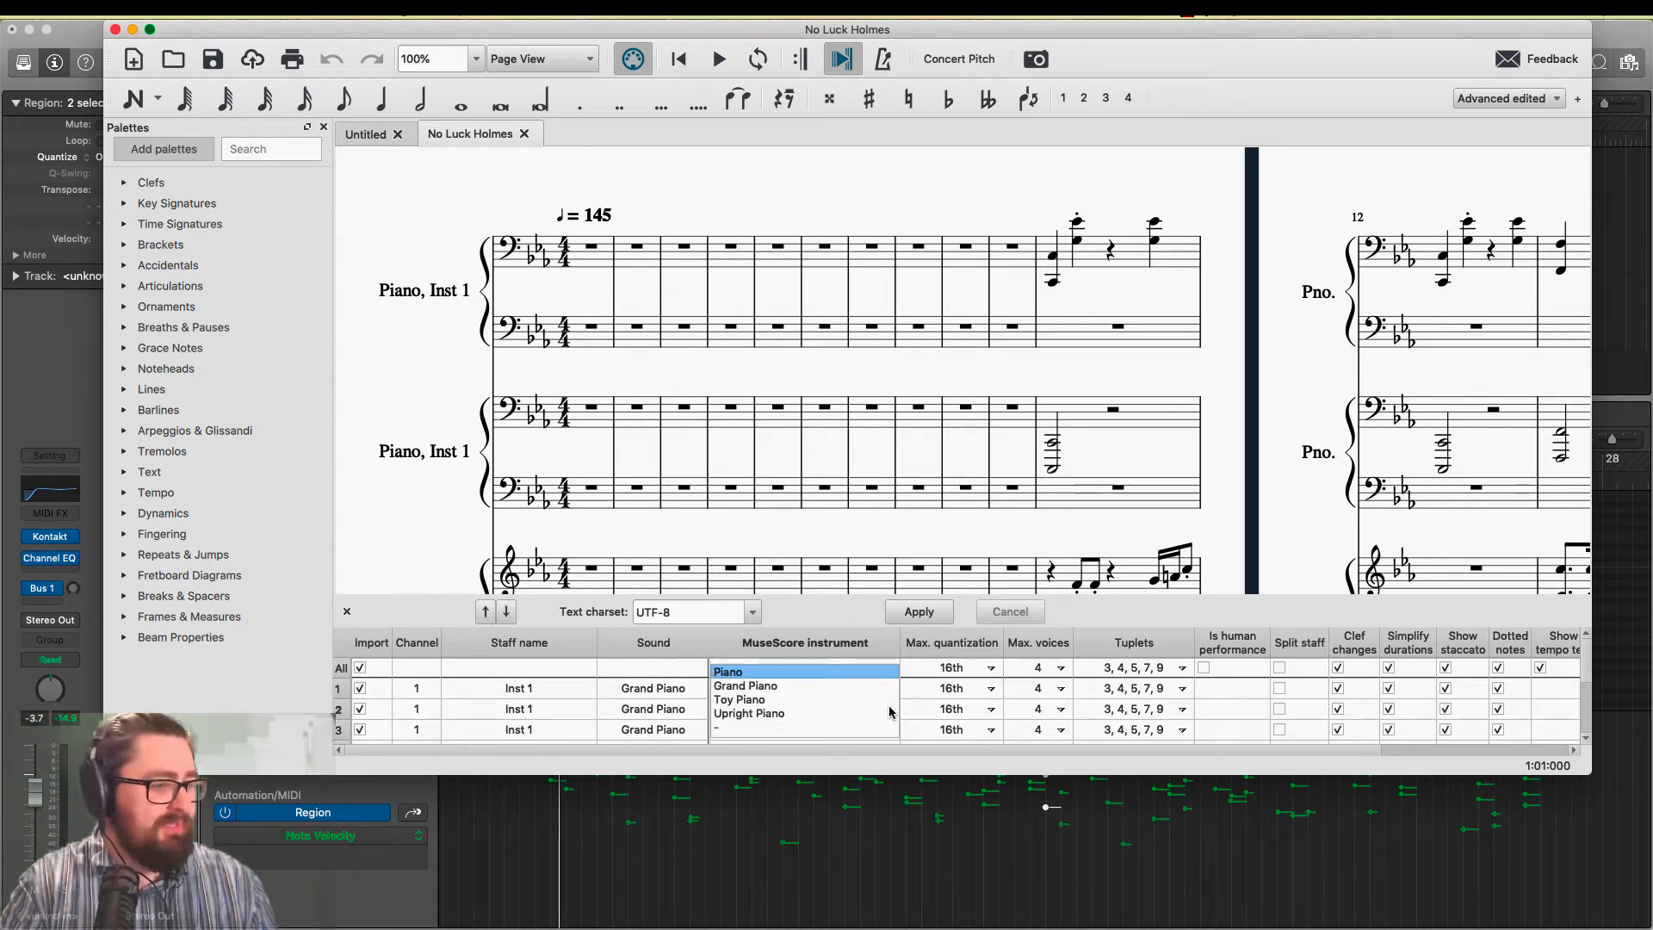
pyautogui.click(772, 728)
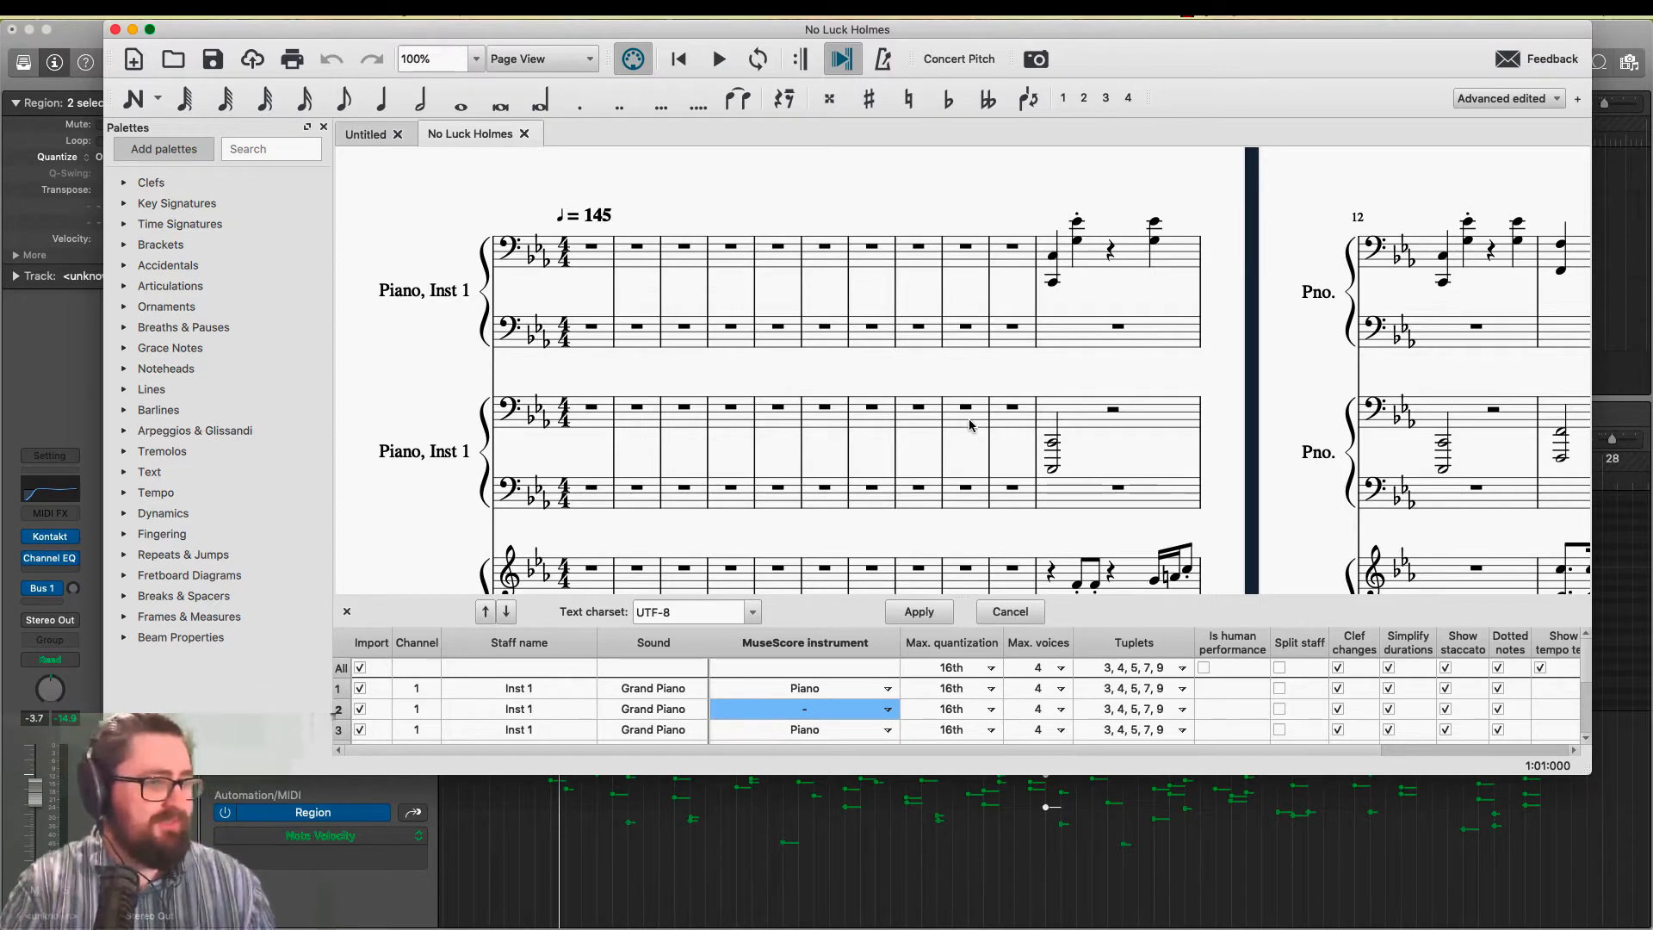
pyautogui.hscroll(10, 1353, 391)
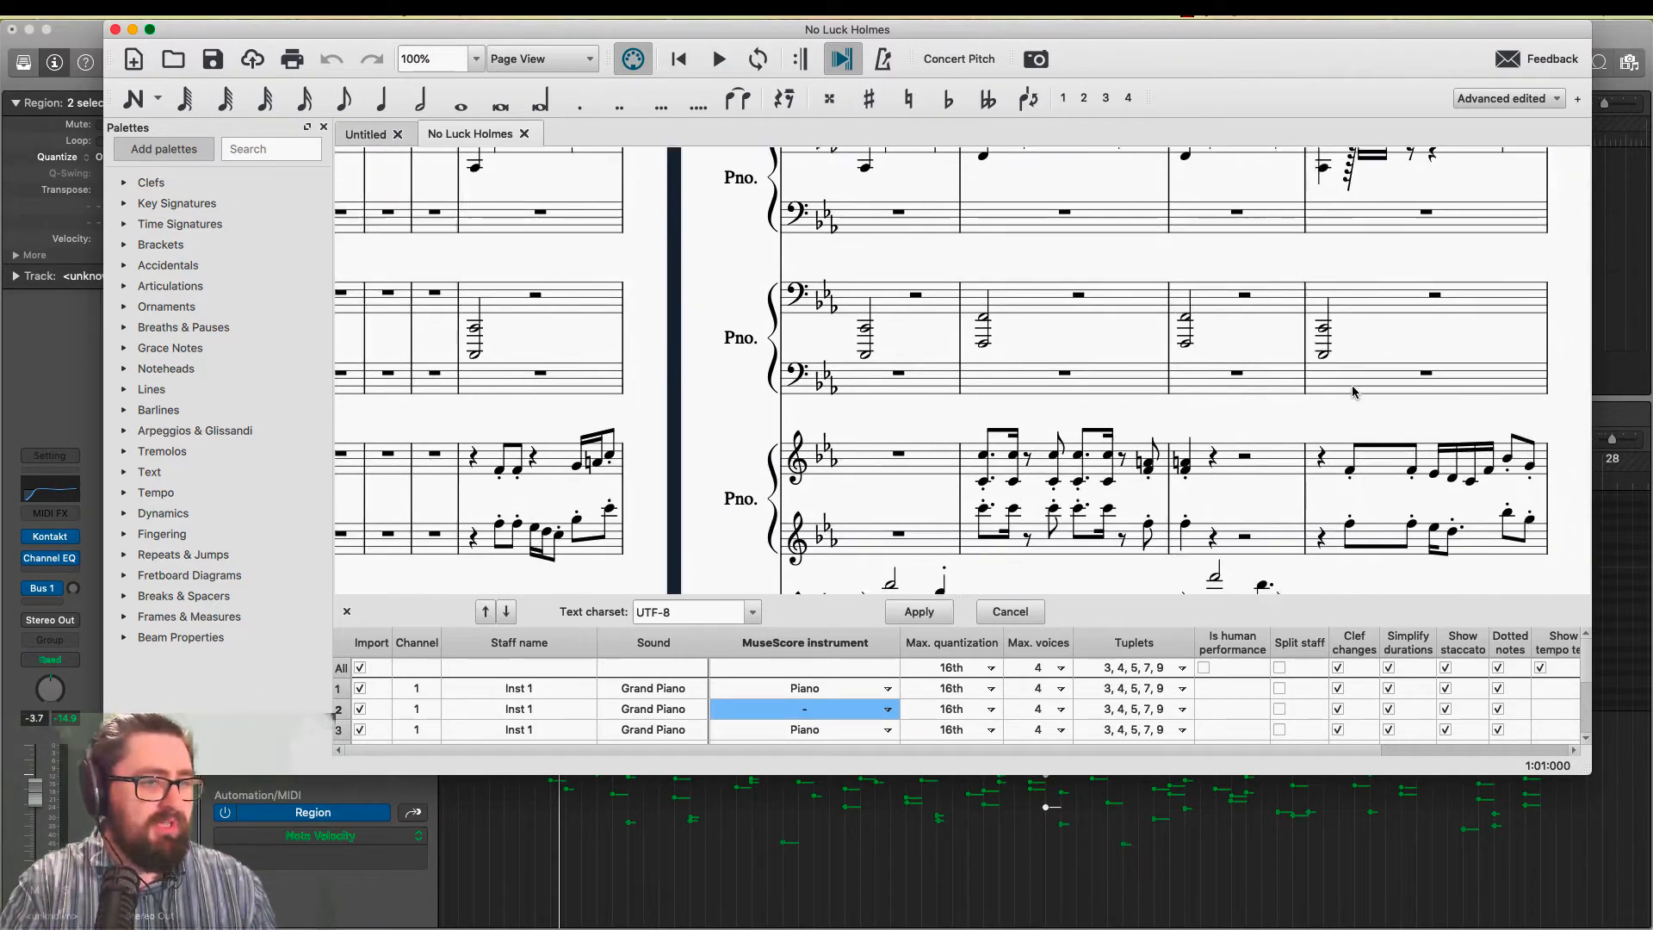
pyautogui.hscroll(2, 1353, 392)
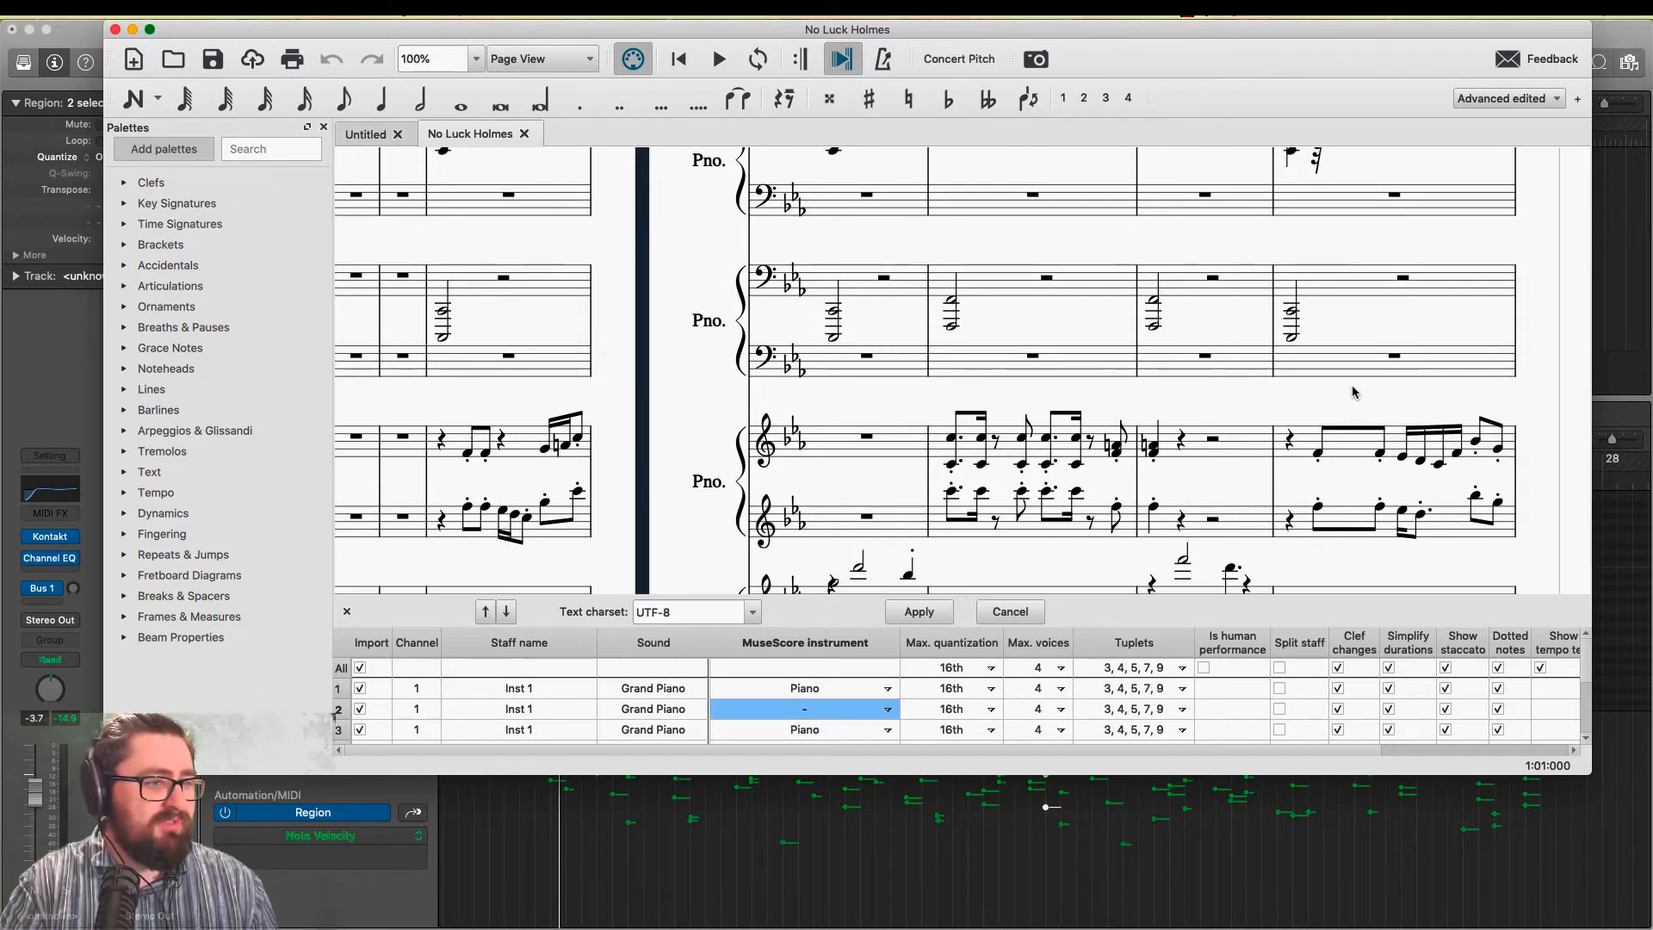
# Try Eighth as the maximum quantization for all tracks and return it to 16th
pyautogui.click(990, 670)
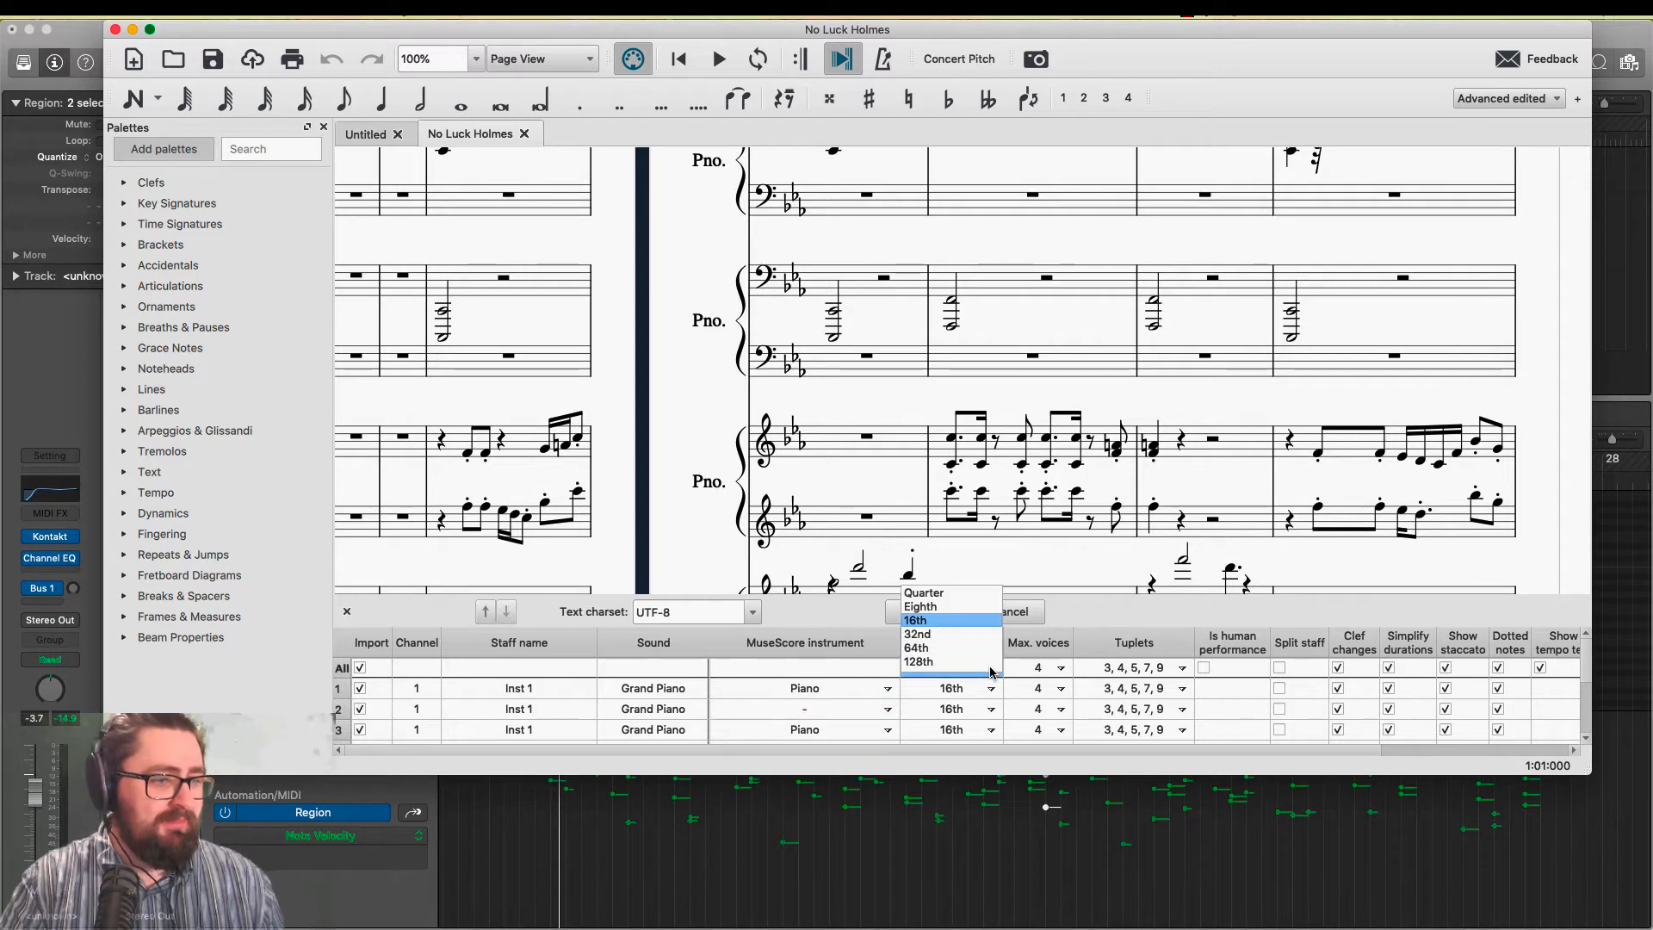
pyautogui.click(973, 606)
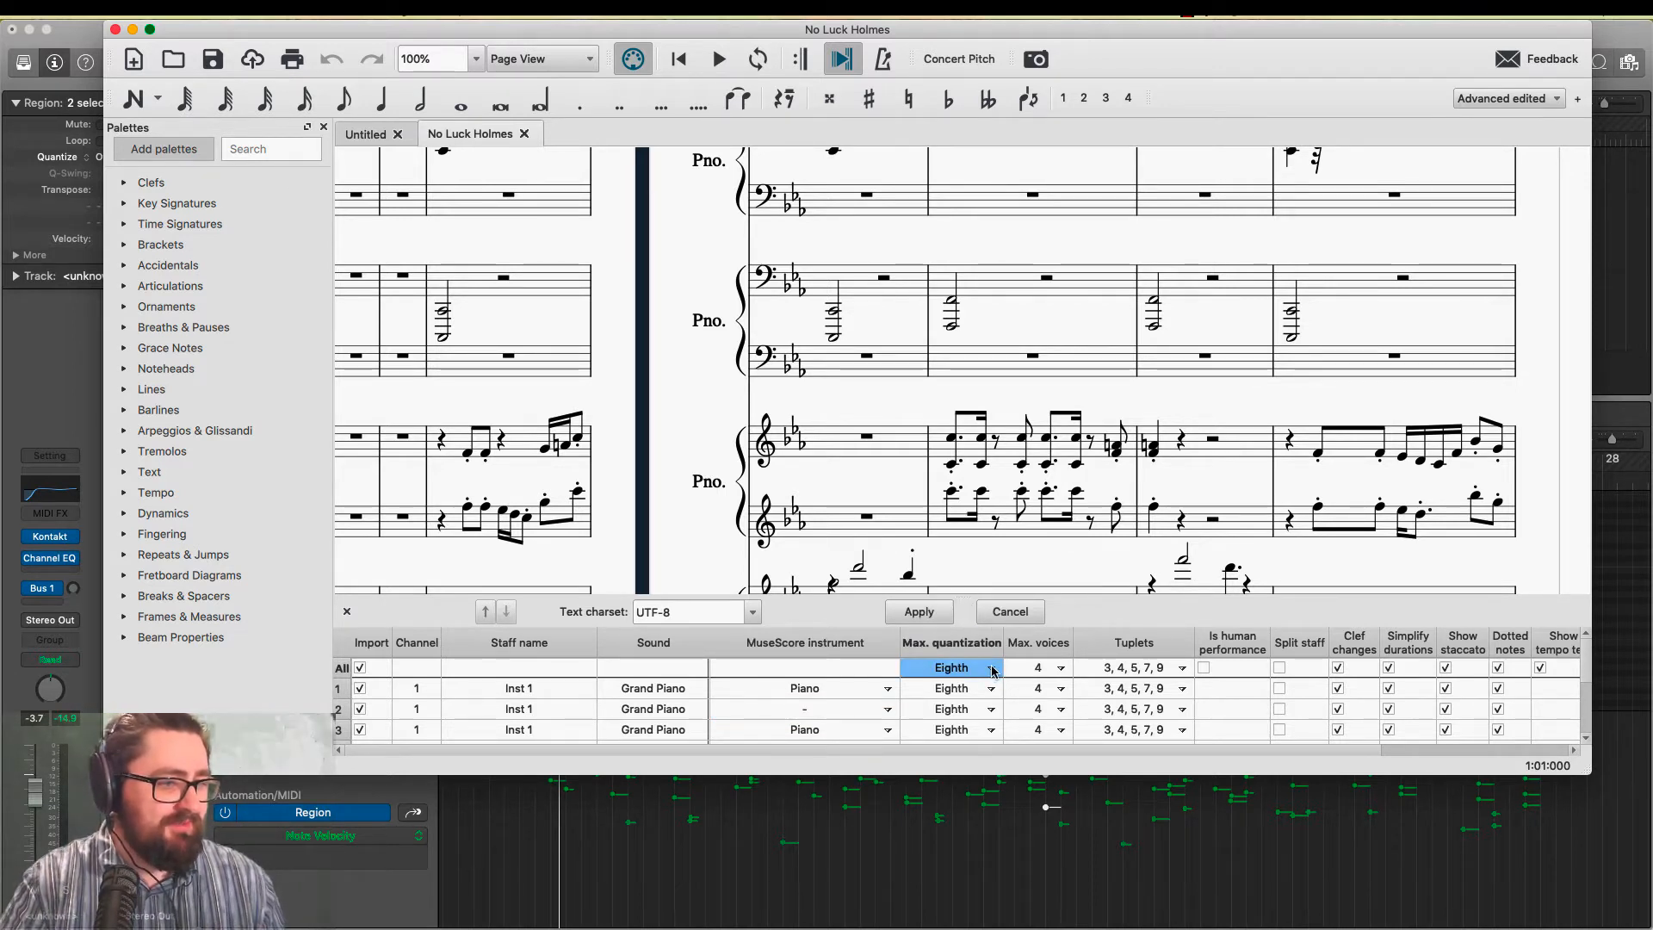
pyautogui.click(992, 670)
pyautogui.click(976, 623)
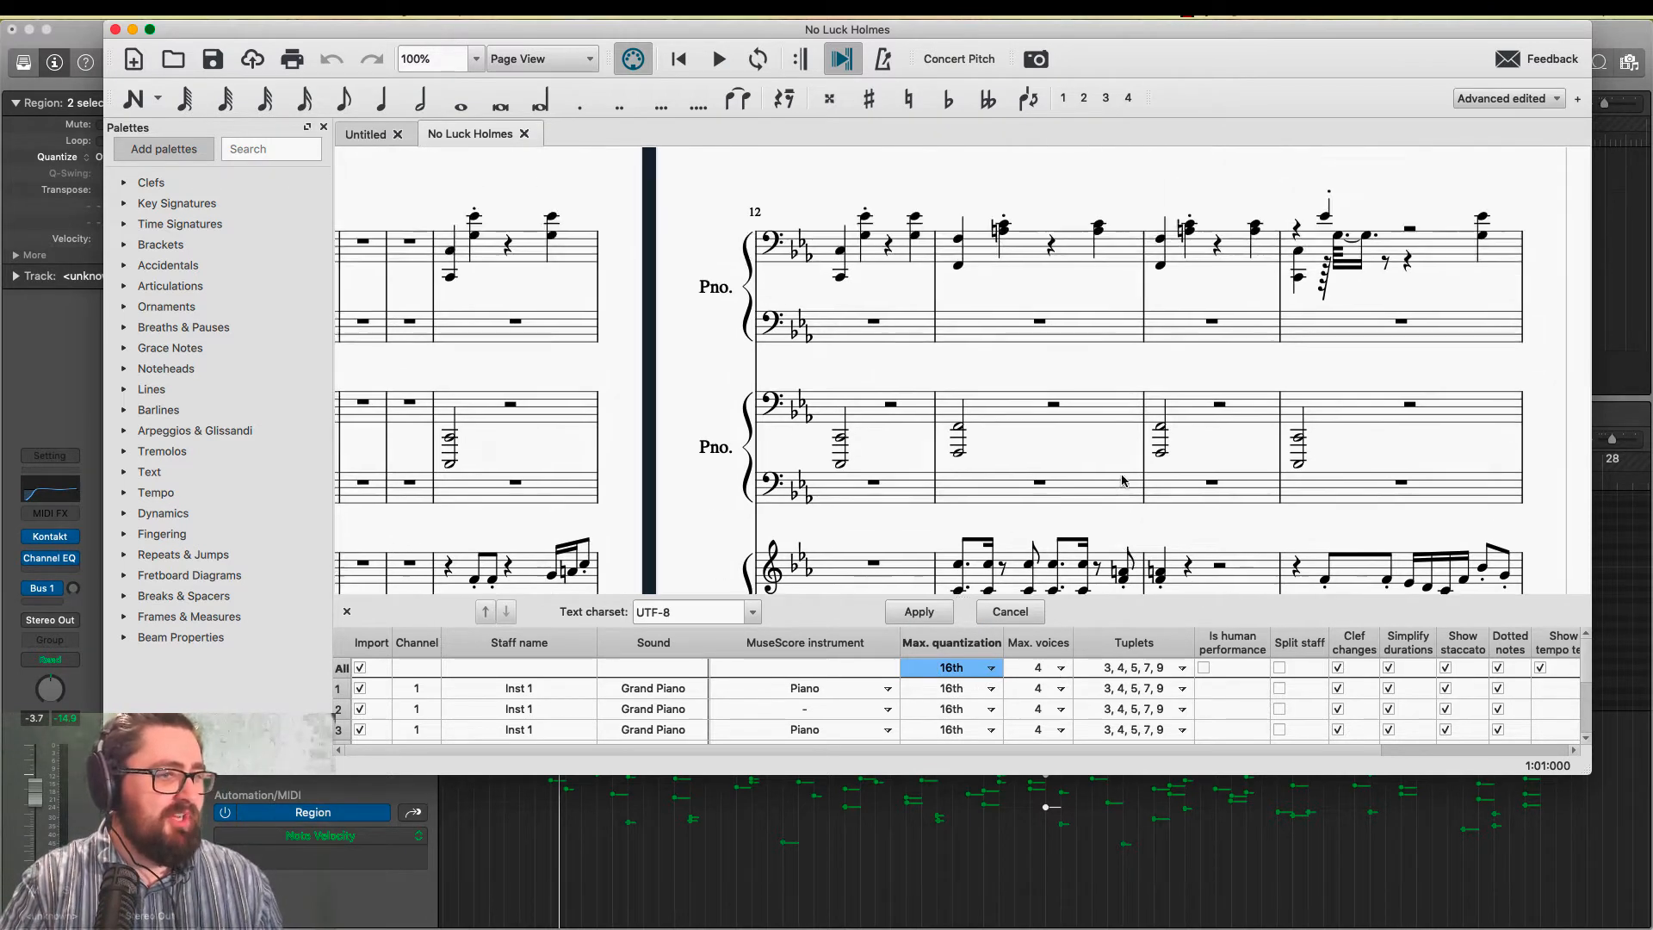
# Examine the imported score across its first pages, comparing the notation on the Inst 1, Inst 4 and Inst 5 piano staves
pyautogui.scroll(3, 1071, 495)
pyautogui.hscroll(-4, 1072, 495)
pyautogui.hscroll(3, 1123, 481)
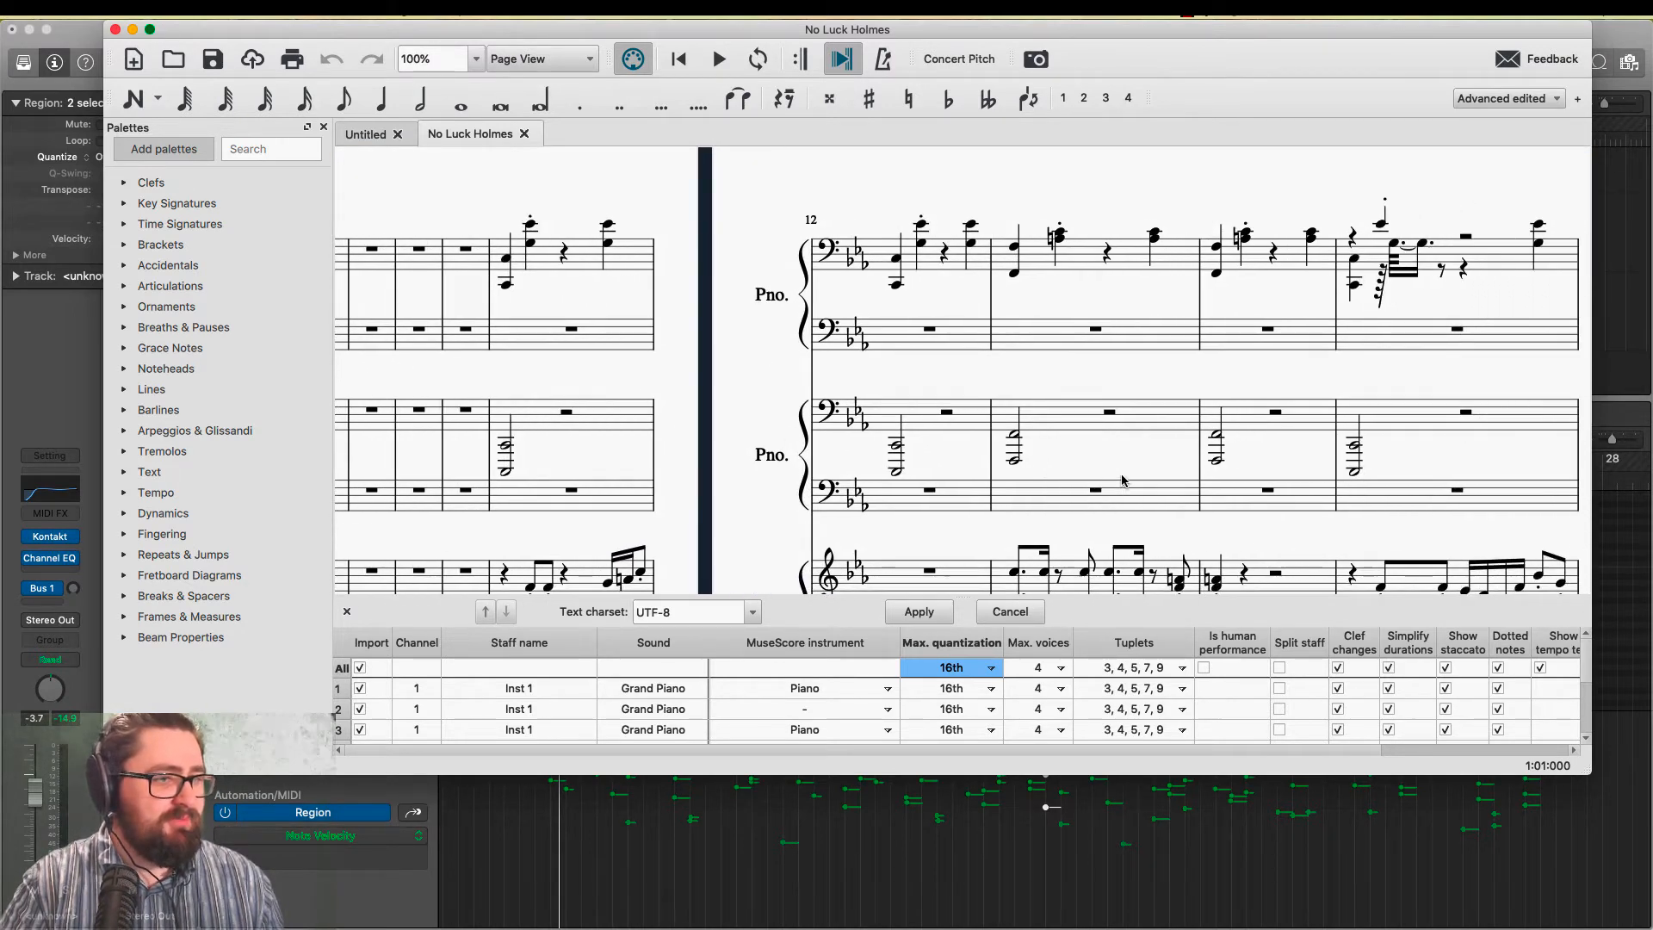
pyautogui.scroll(-1, 1123, 481)
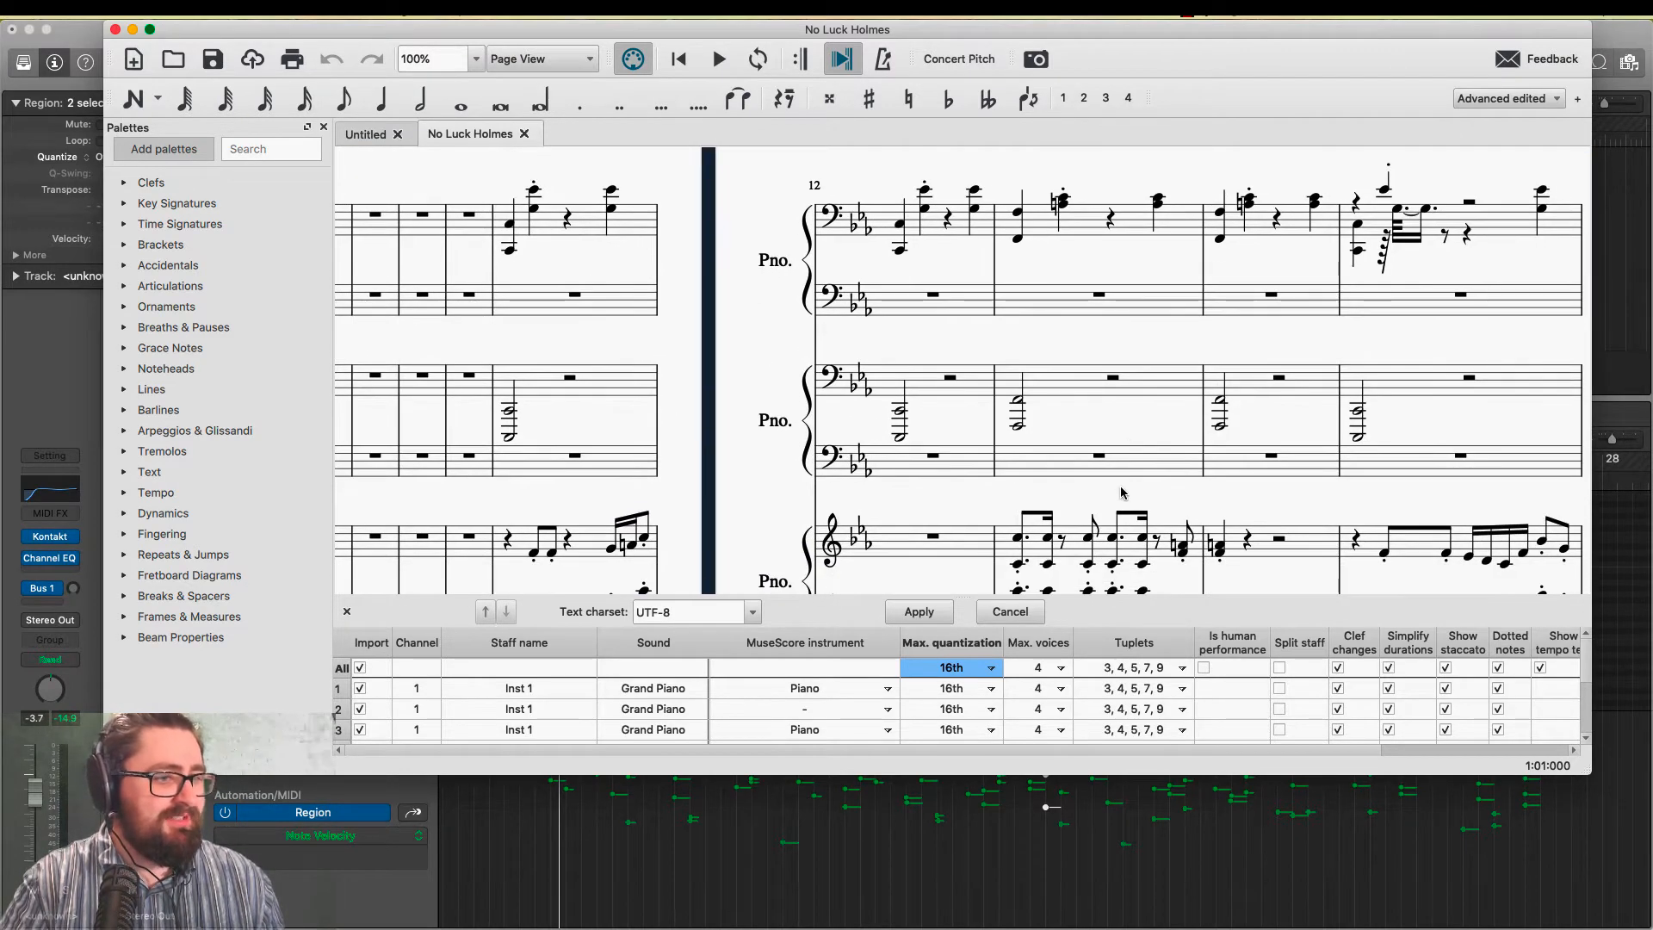
pyautogui.scroll(-10, 1120, 492)
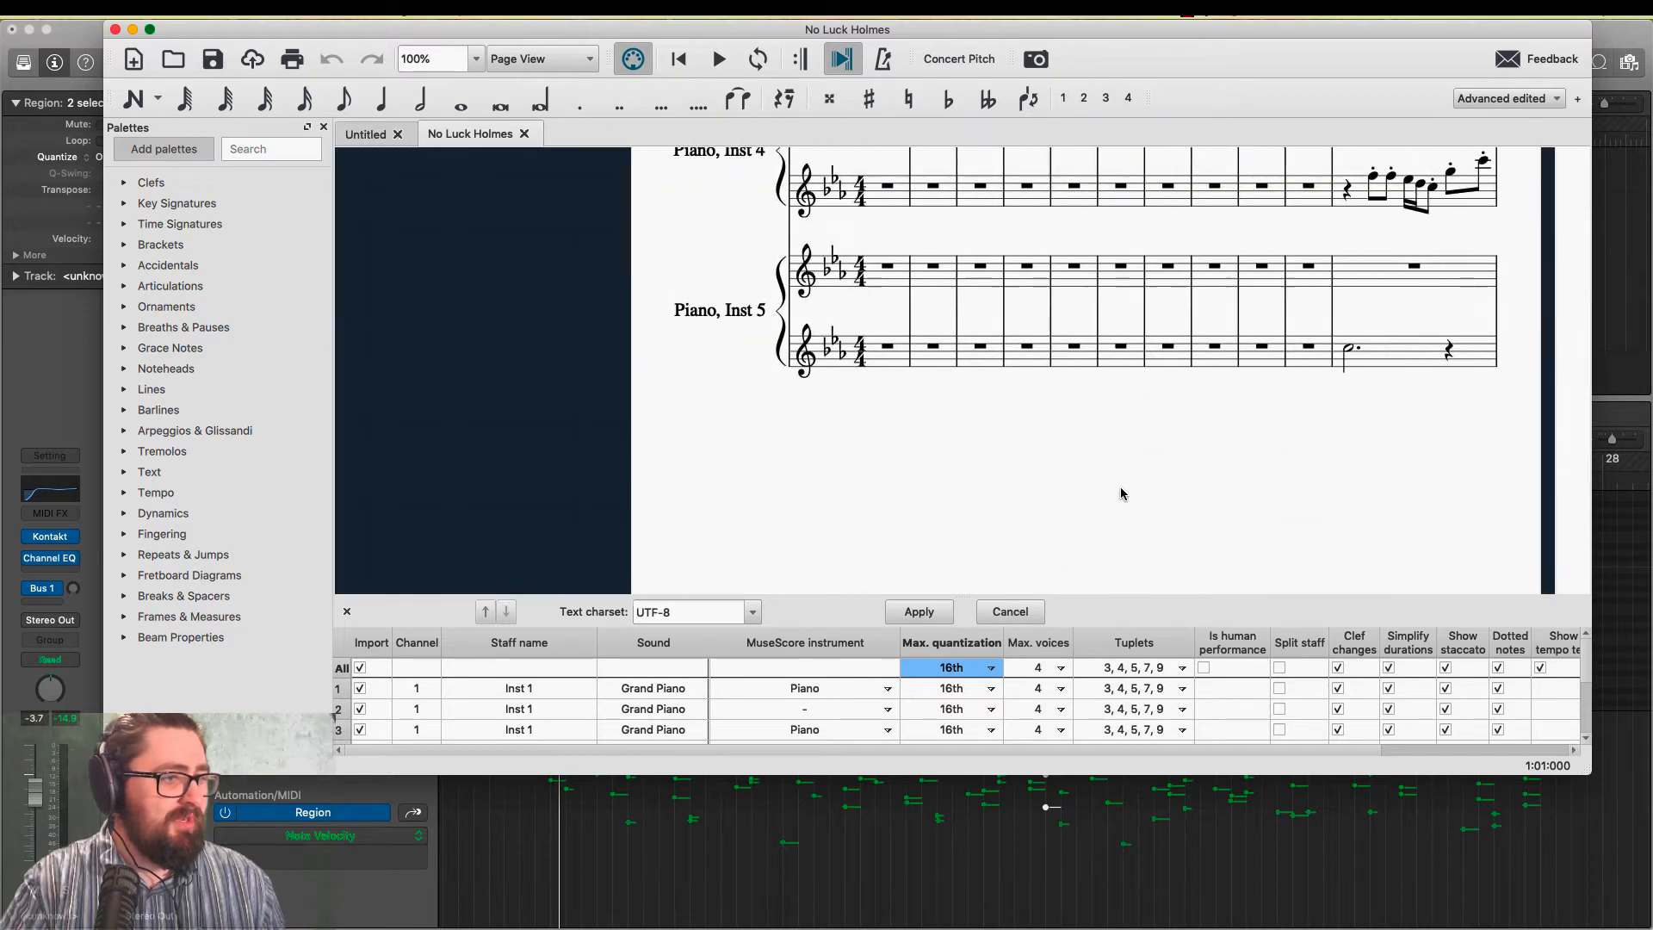
pyautogui.hscroll(-1, 1121, 493)
pyautogui.scroll(-6, 1120, 492)
pyautogui.hscroll(4, 1120, 492)
pyautogui.scroll(6, 1120, 493)
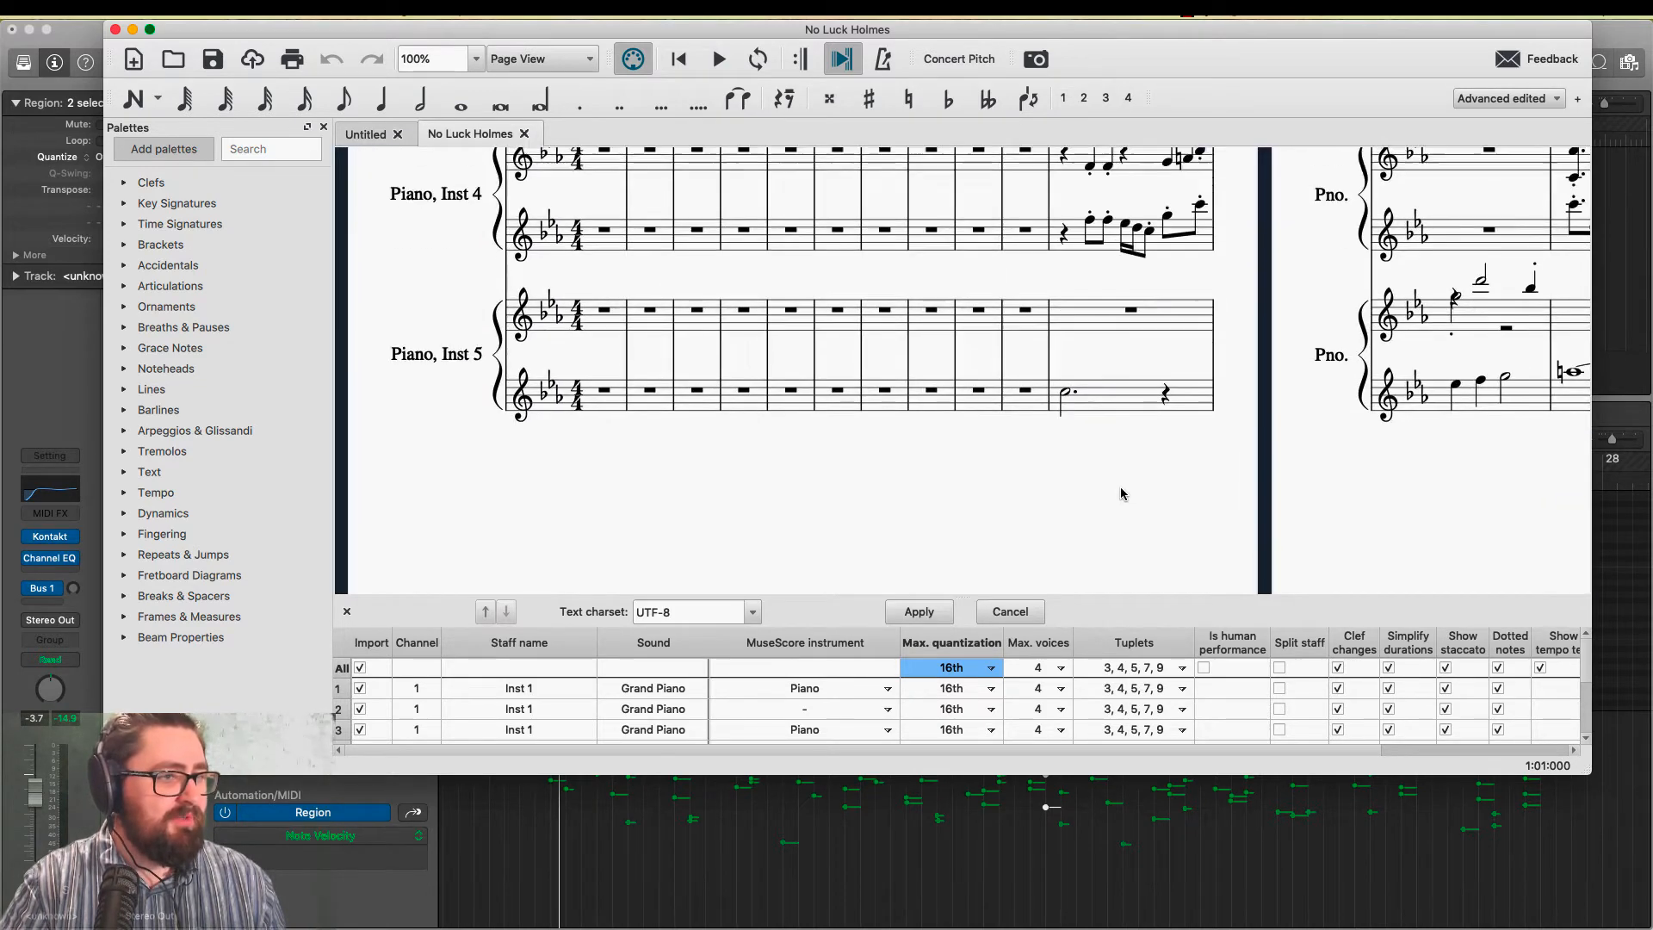
pyautogui.scroll(3, 1121, 492)
pyautogui.hscroll(3, 1120, 493)
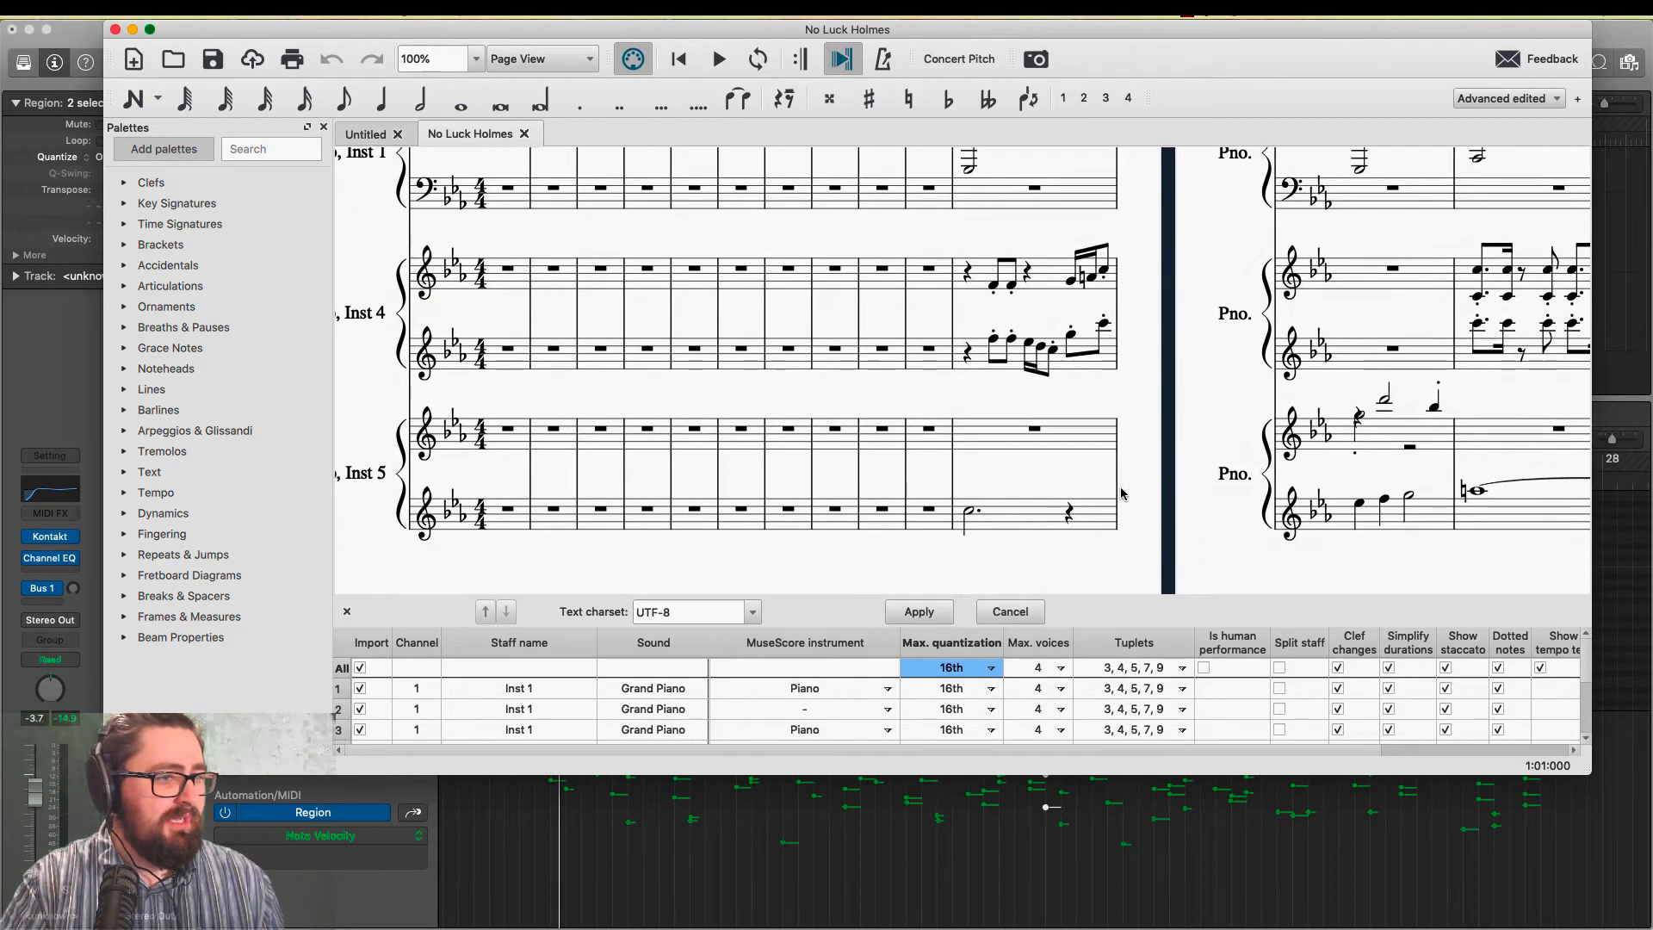
# Set the maximum voices to 1 for import tracks 3 to 6, covering two Inst 1 and both Inst 4 tracks
pyautogui.click(1060, 729)
pyautogui.click(1061, 729)
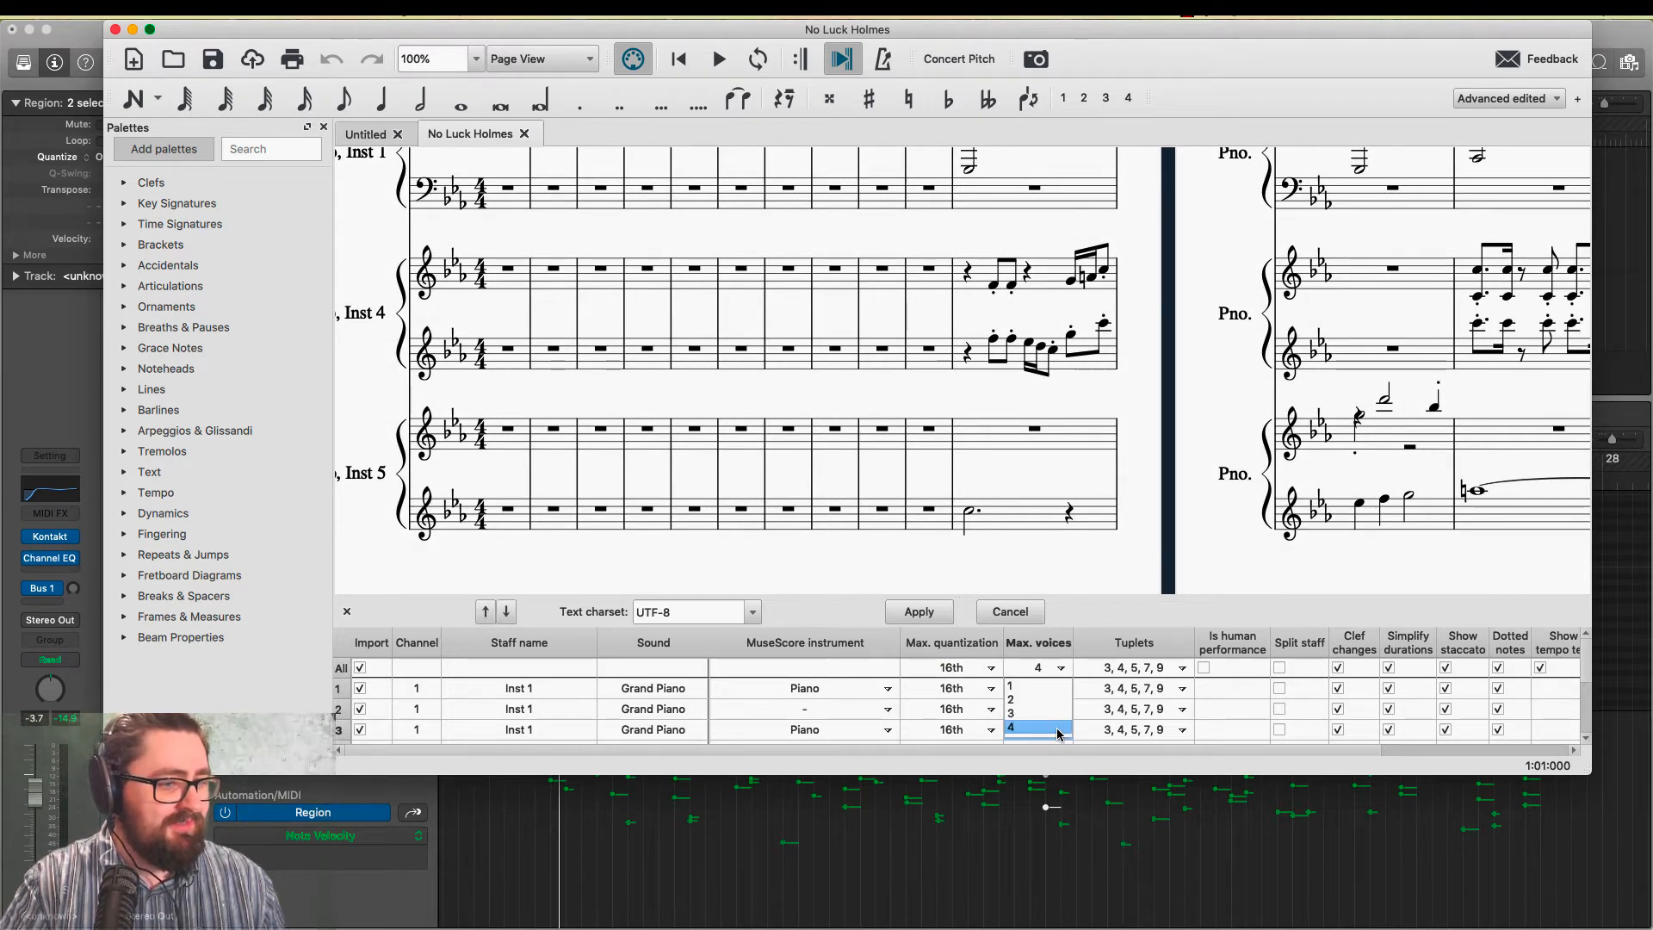
pyautogui.click(1043, 685)
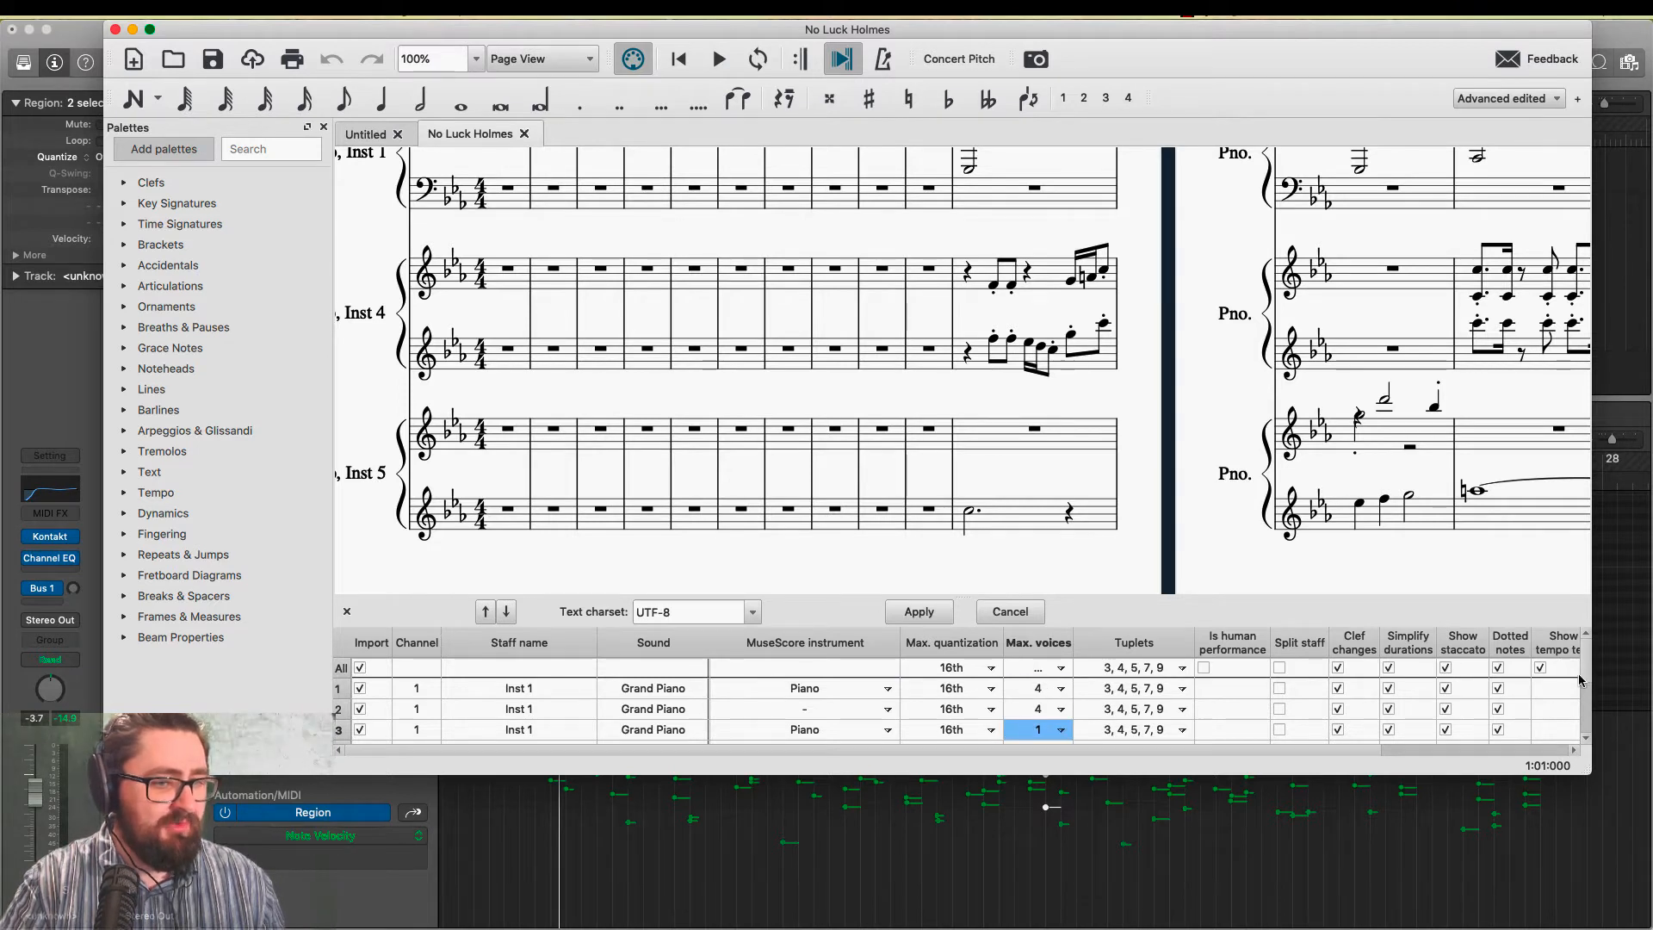
pyautogui.scroll(-3, 1502, 708)
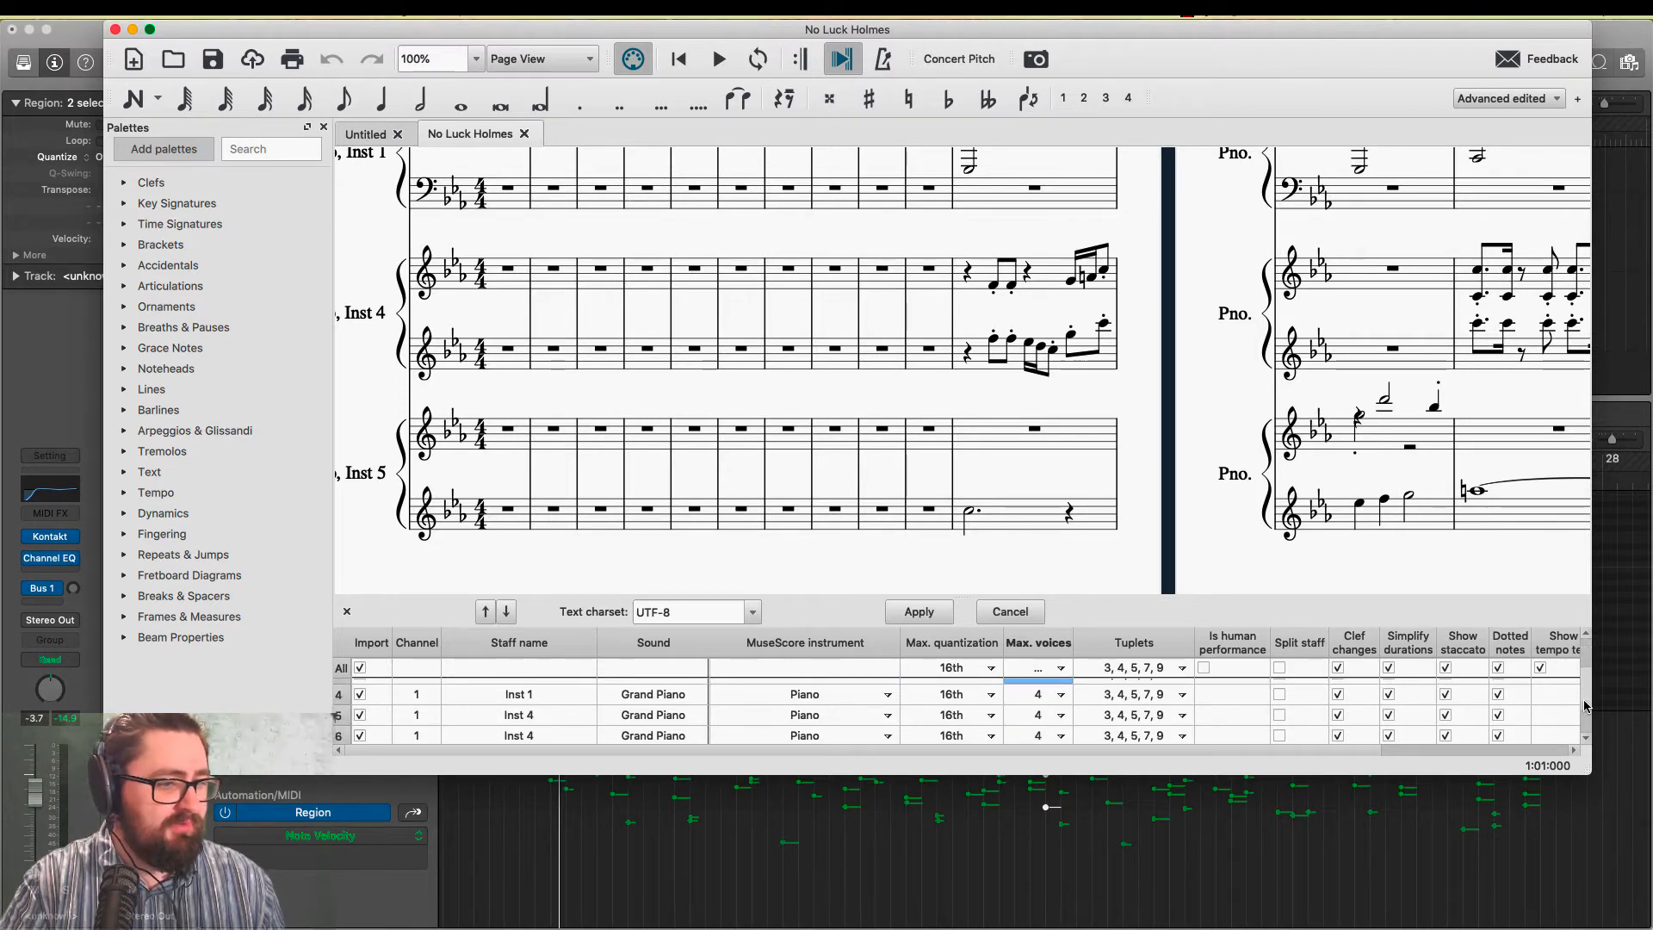
pyautogui.click(1062, 691)
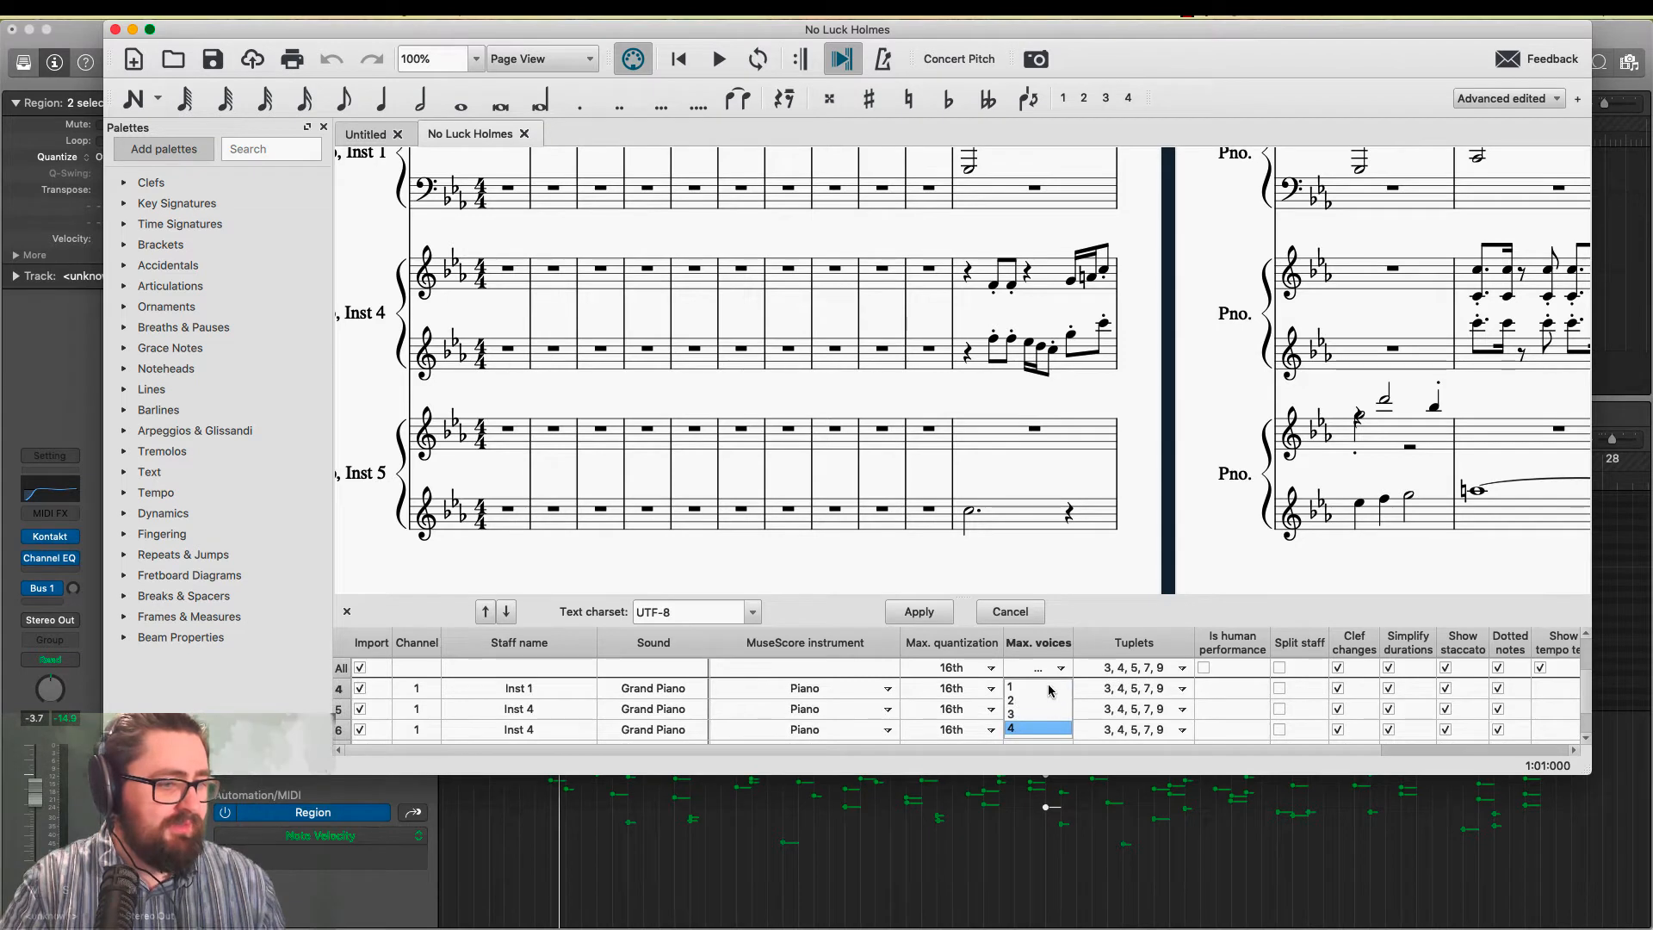
pyautogui.click(1051, 689)
pyautogui.click(1058, 711)
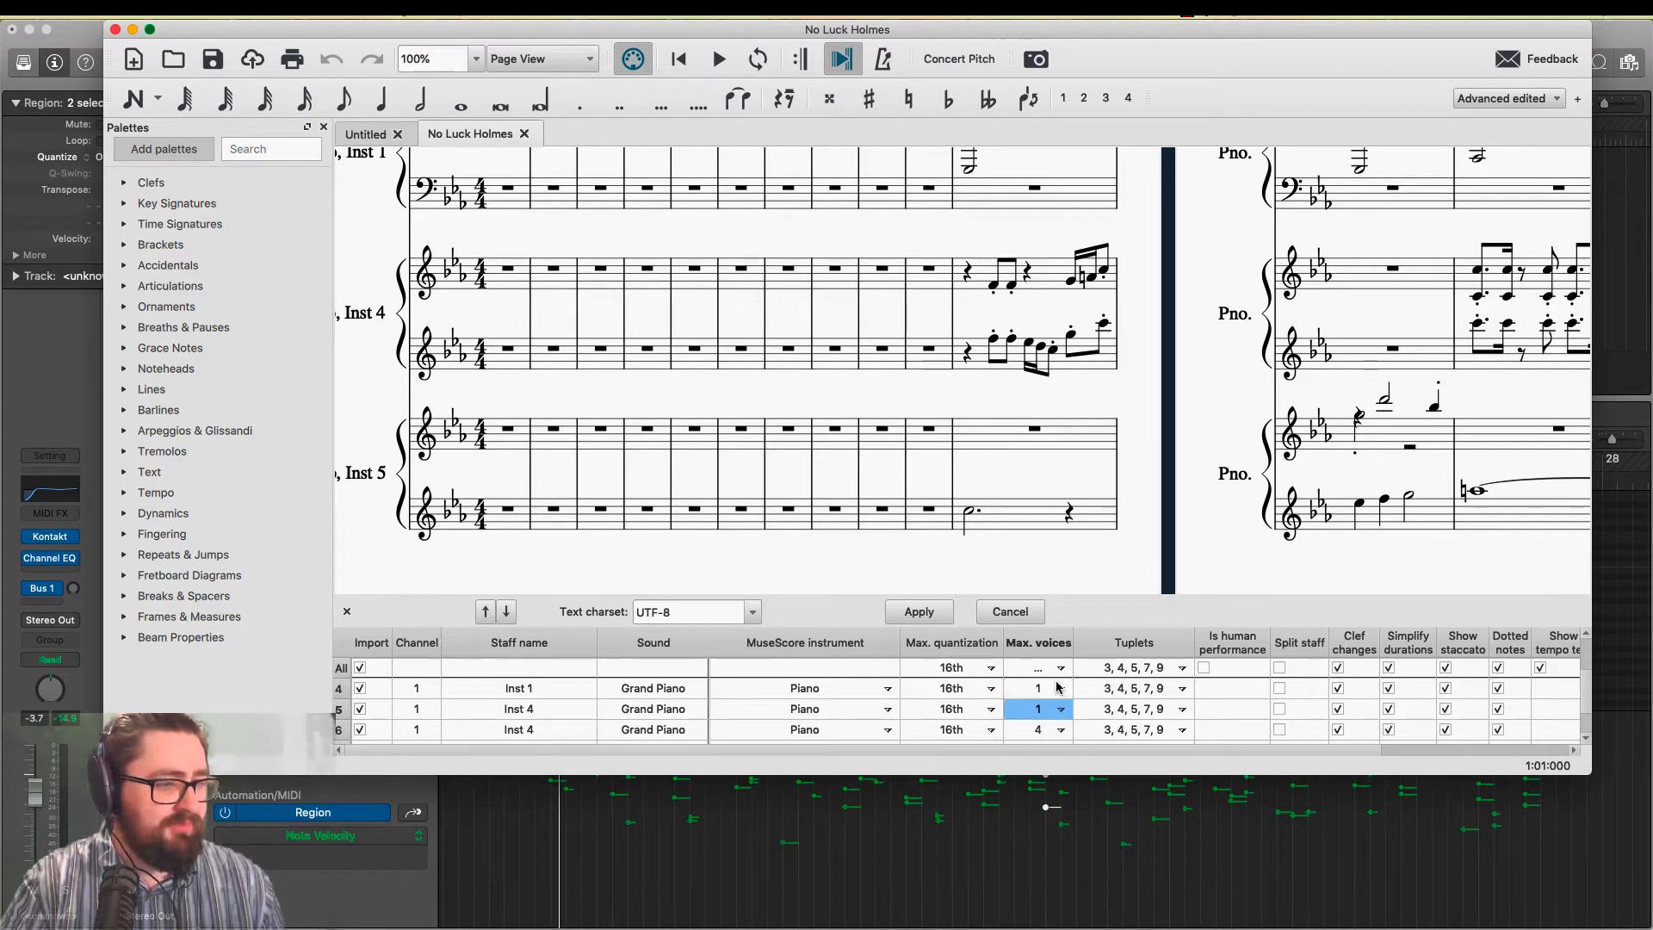
pyautogui.click(1061, 730)
pyautogui.click(1060, 686)
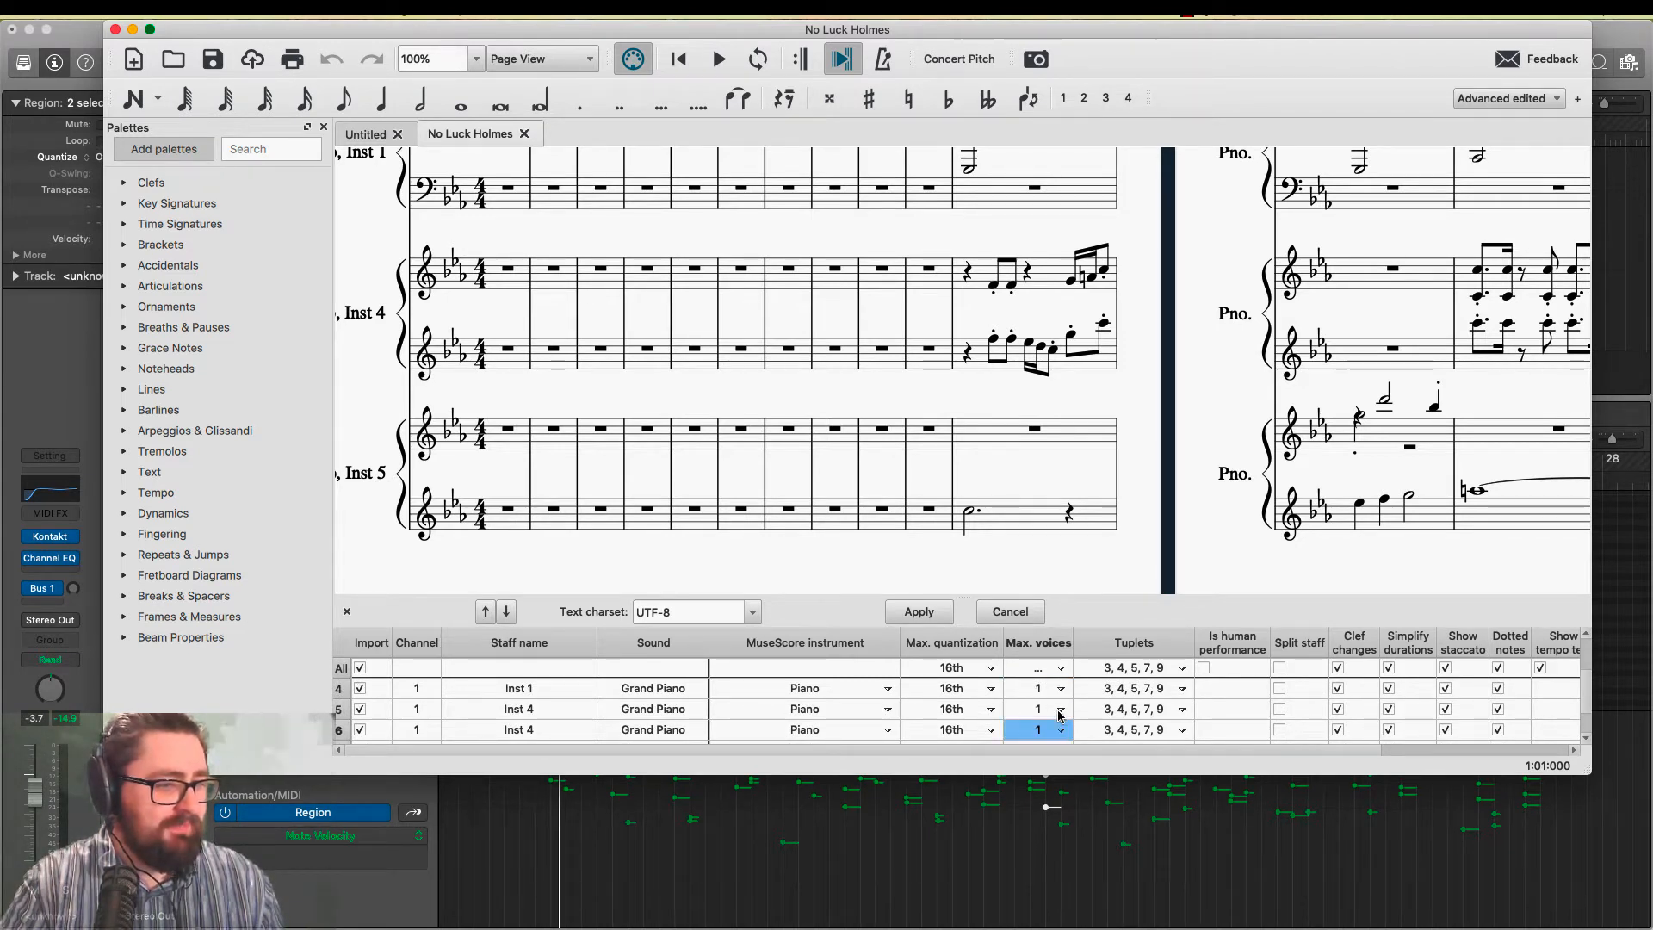
# For all import tracks, clear every tuplet type, enable Is human performance and turn off Clef changes
pyautogui.click(1182, 669)
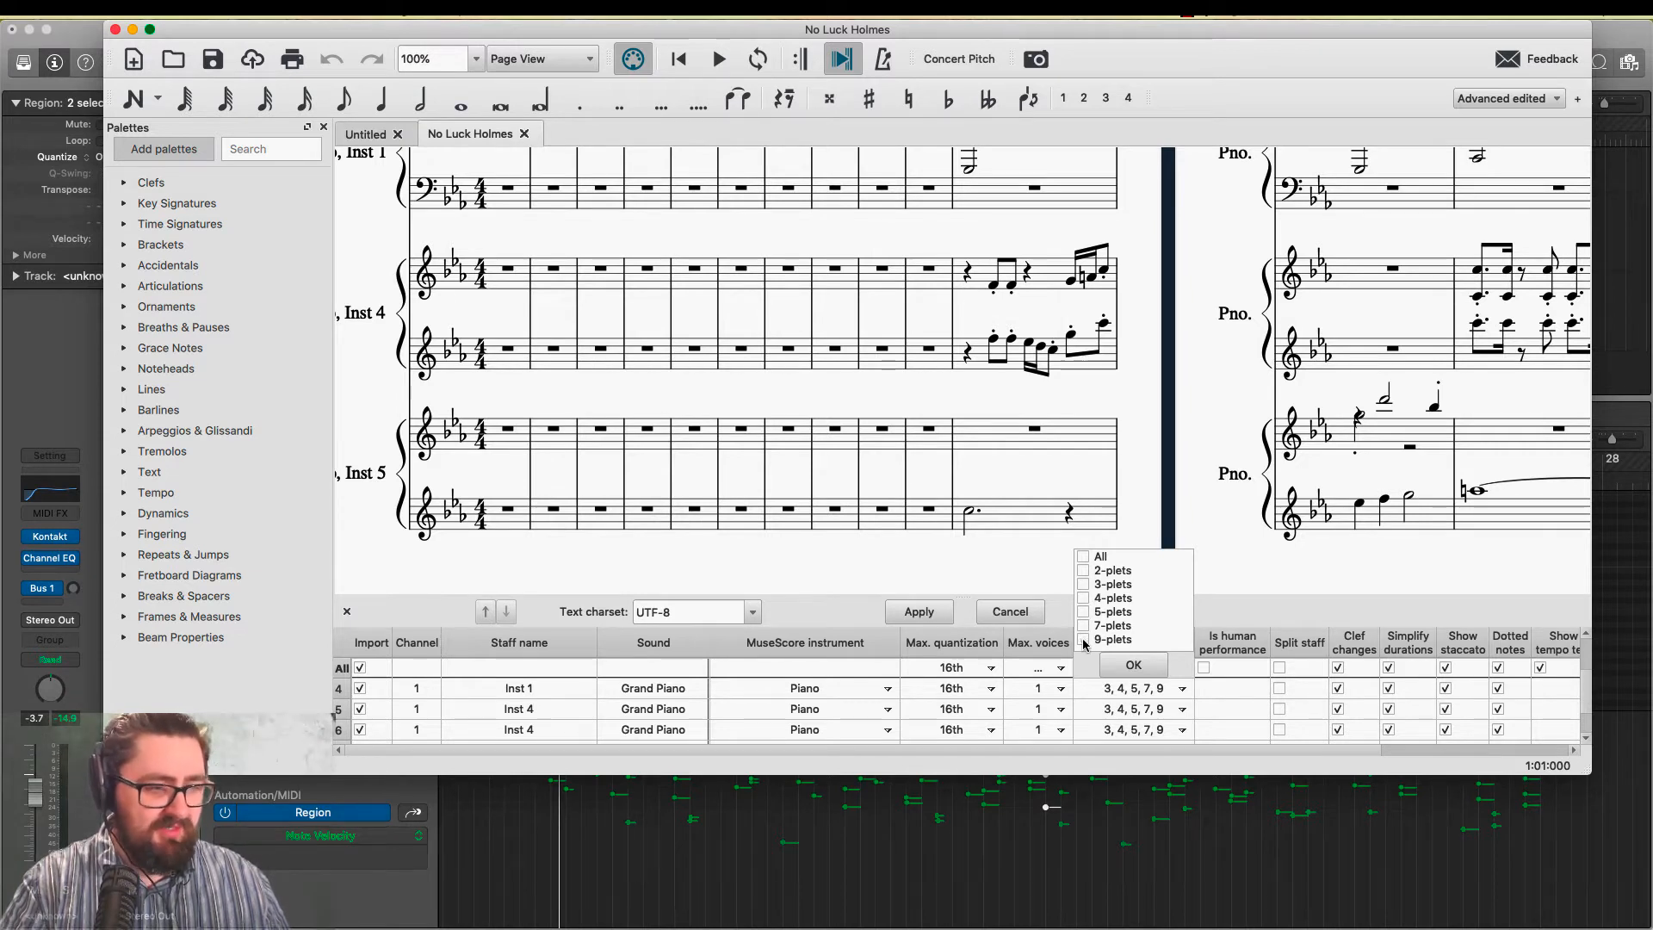
pyautogui.click(1124, 664)
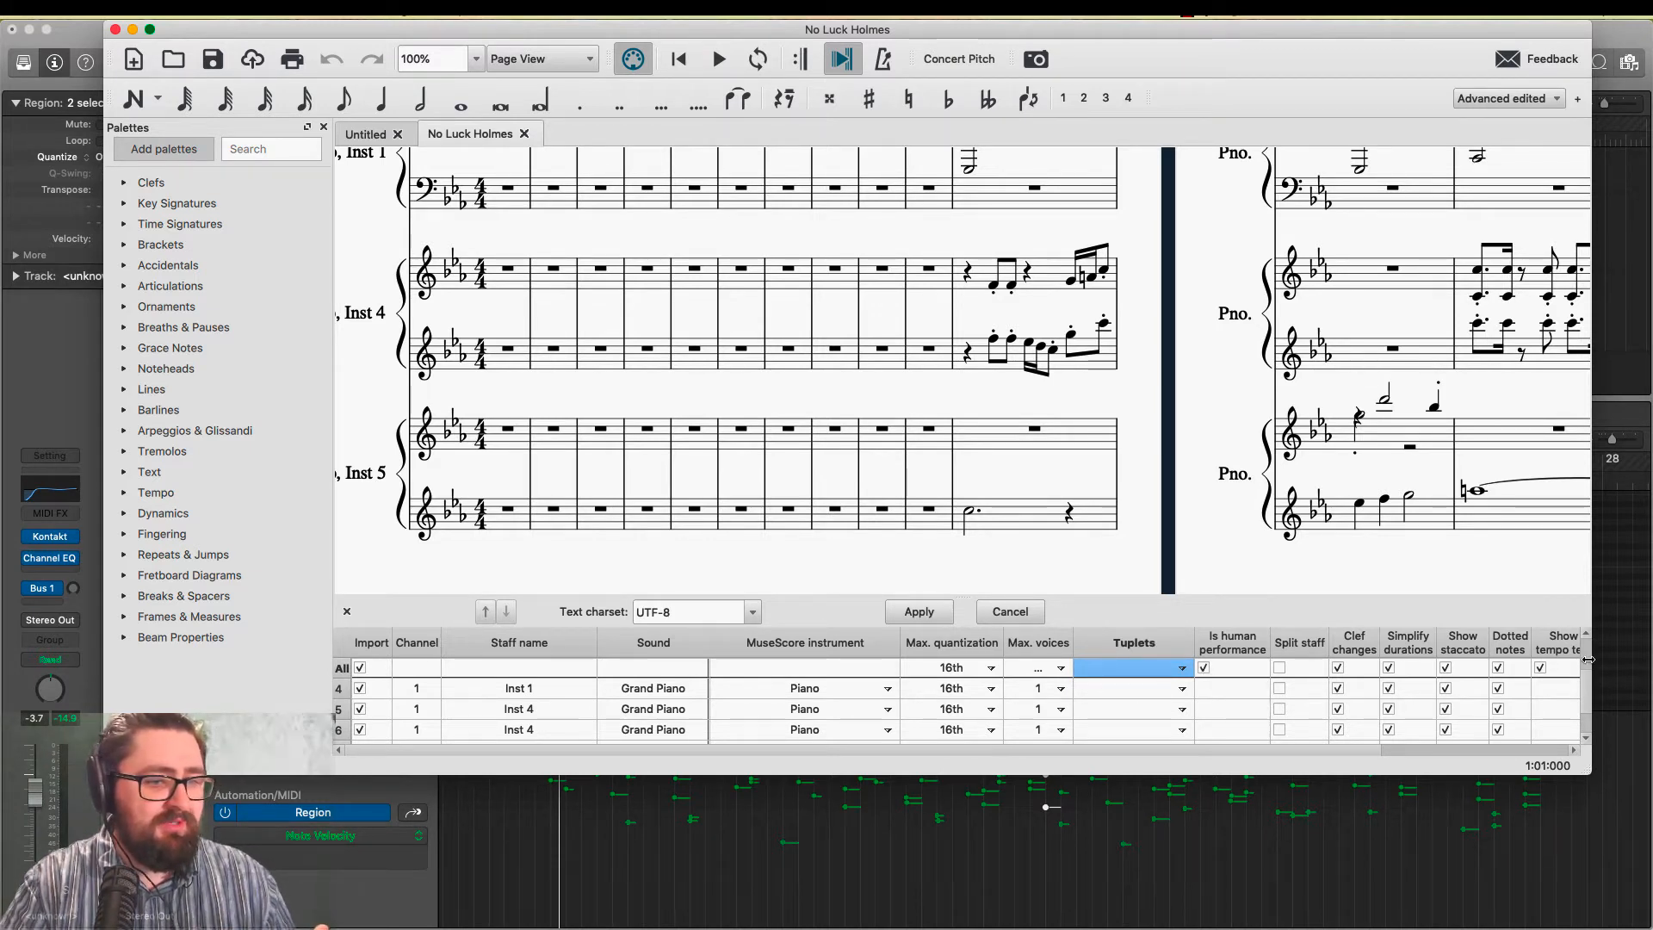
pyautogui.moveTo(1587, 697); pyautogui.dragTo(1586, 631)
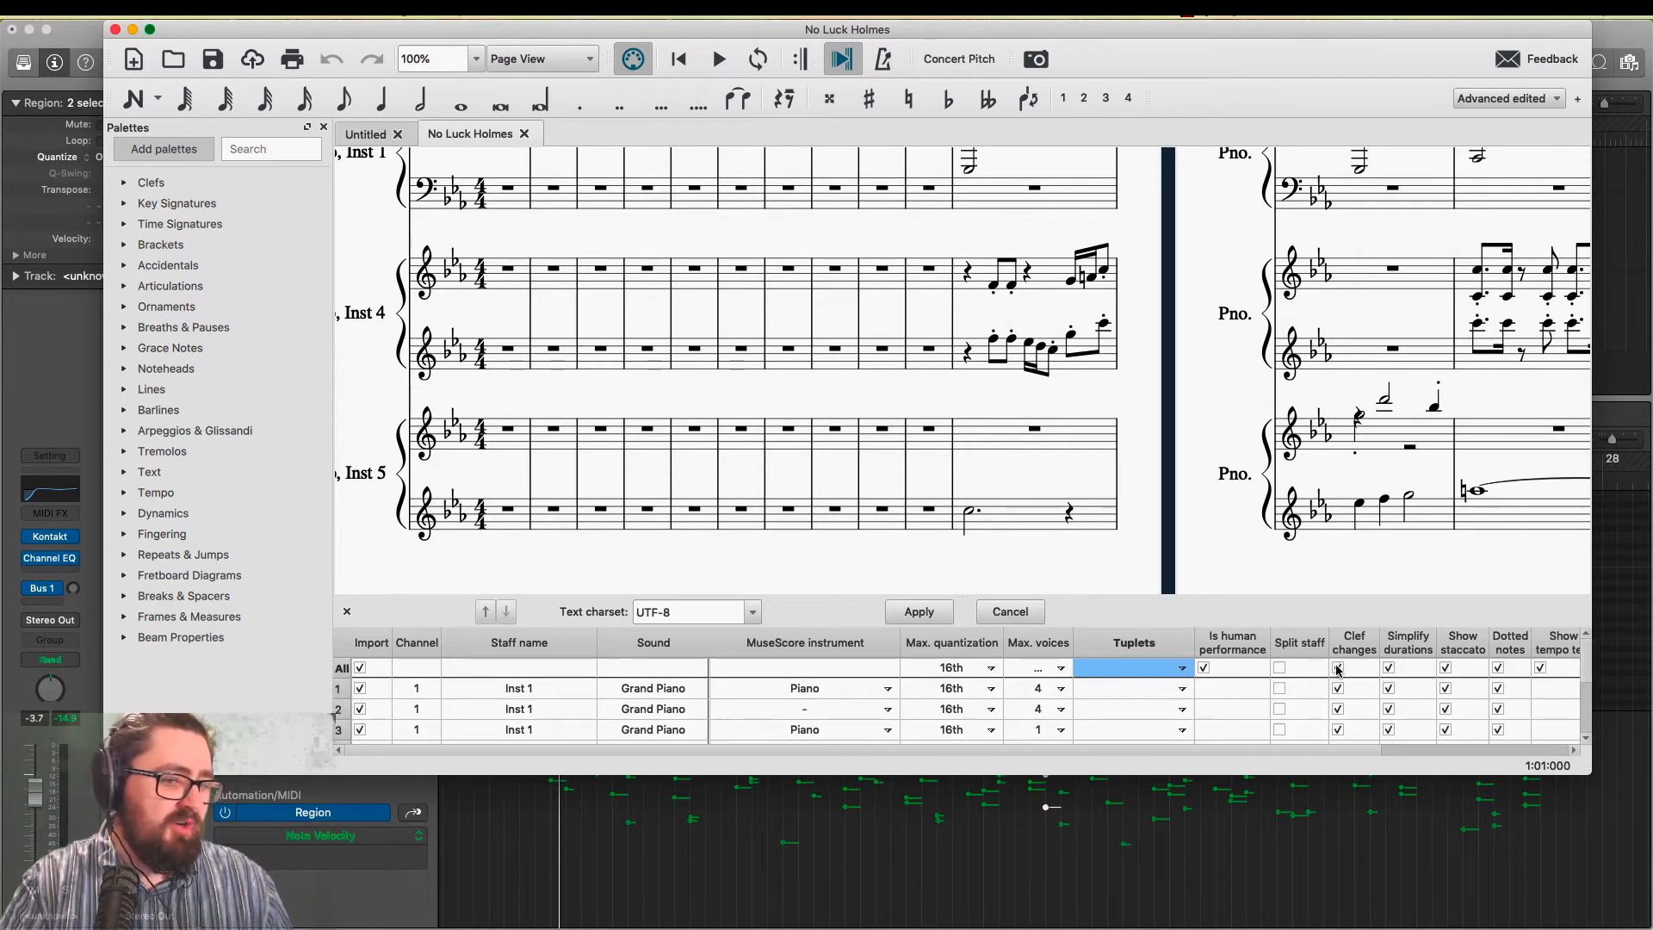
# Check the notation from bar 12 through the bar 16 system and apply the changed MIDI import settings to the score
pyautogui.hscroll(15, 1340, 506)
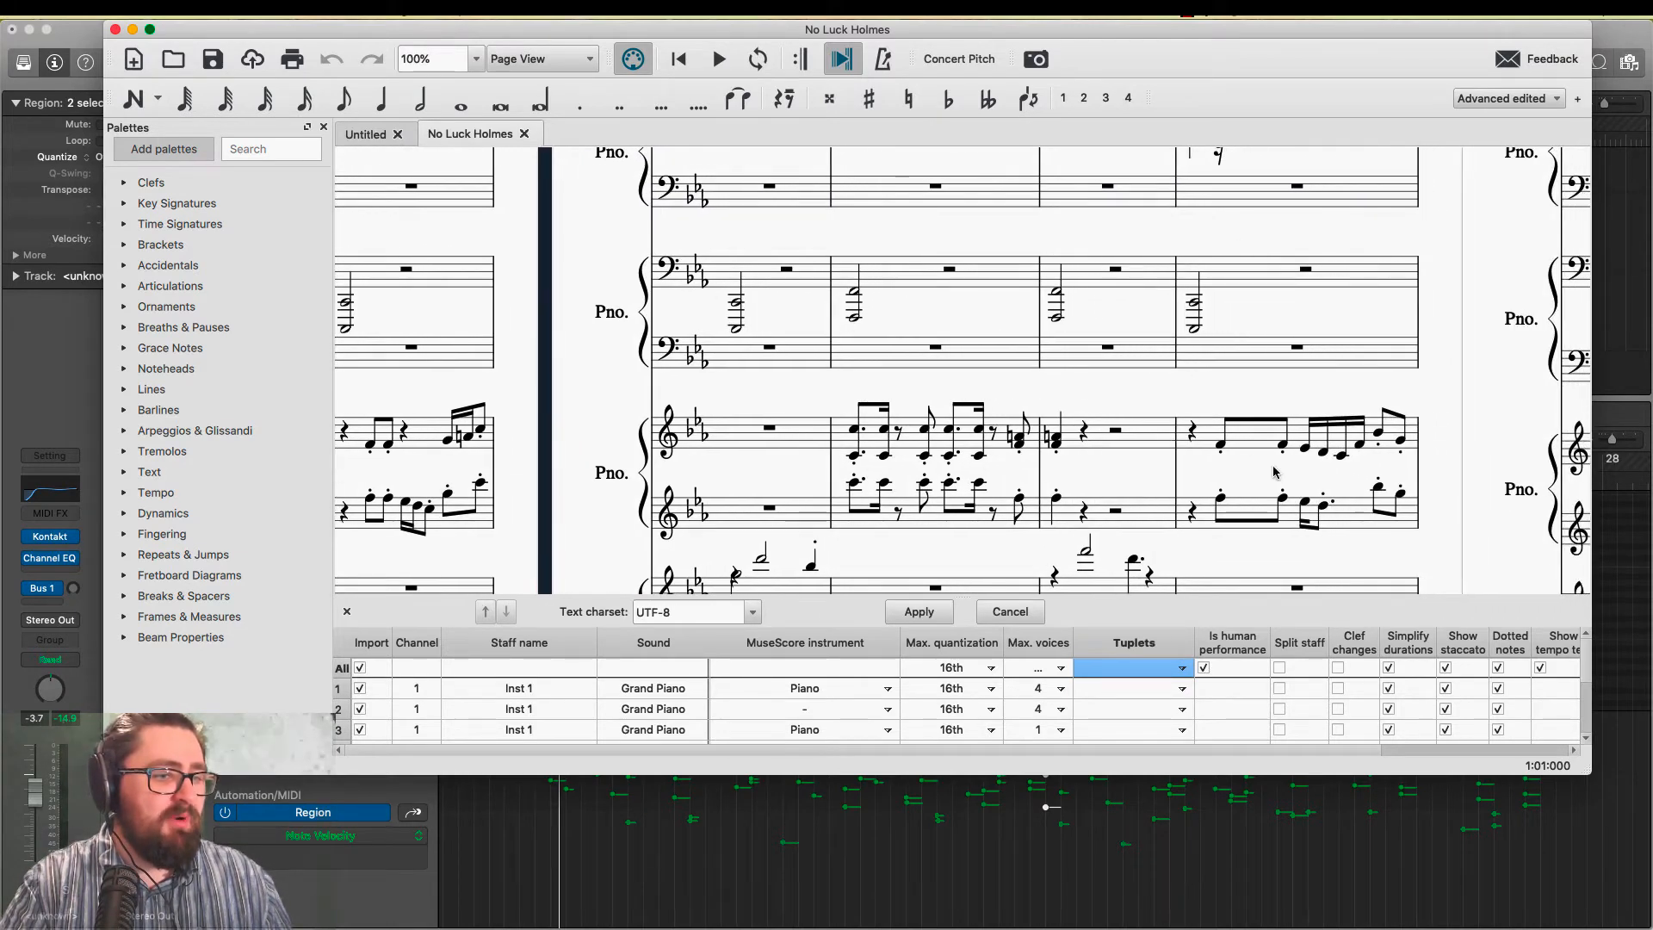
pyautogui.scroll(10, 1340, 507)
pyautogui.hscroll(10, 1463, 382)
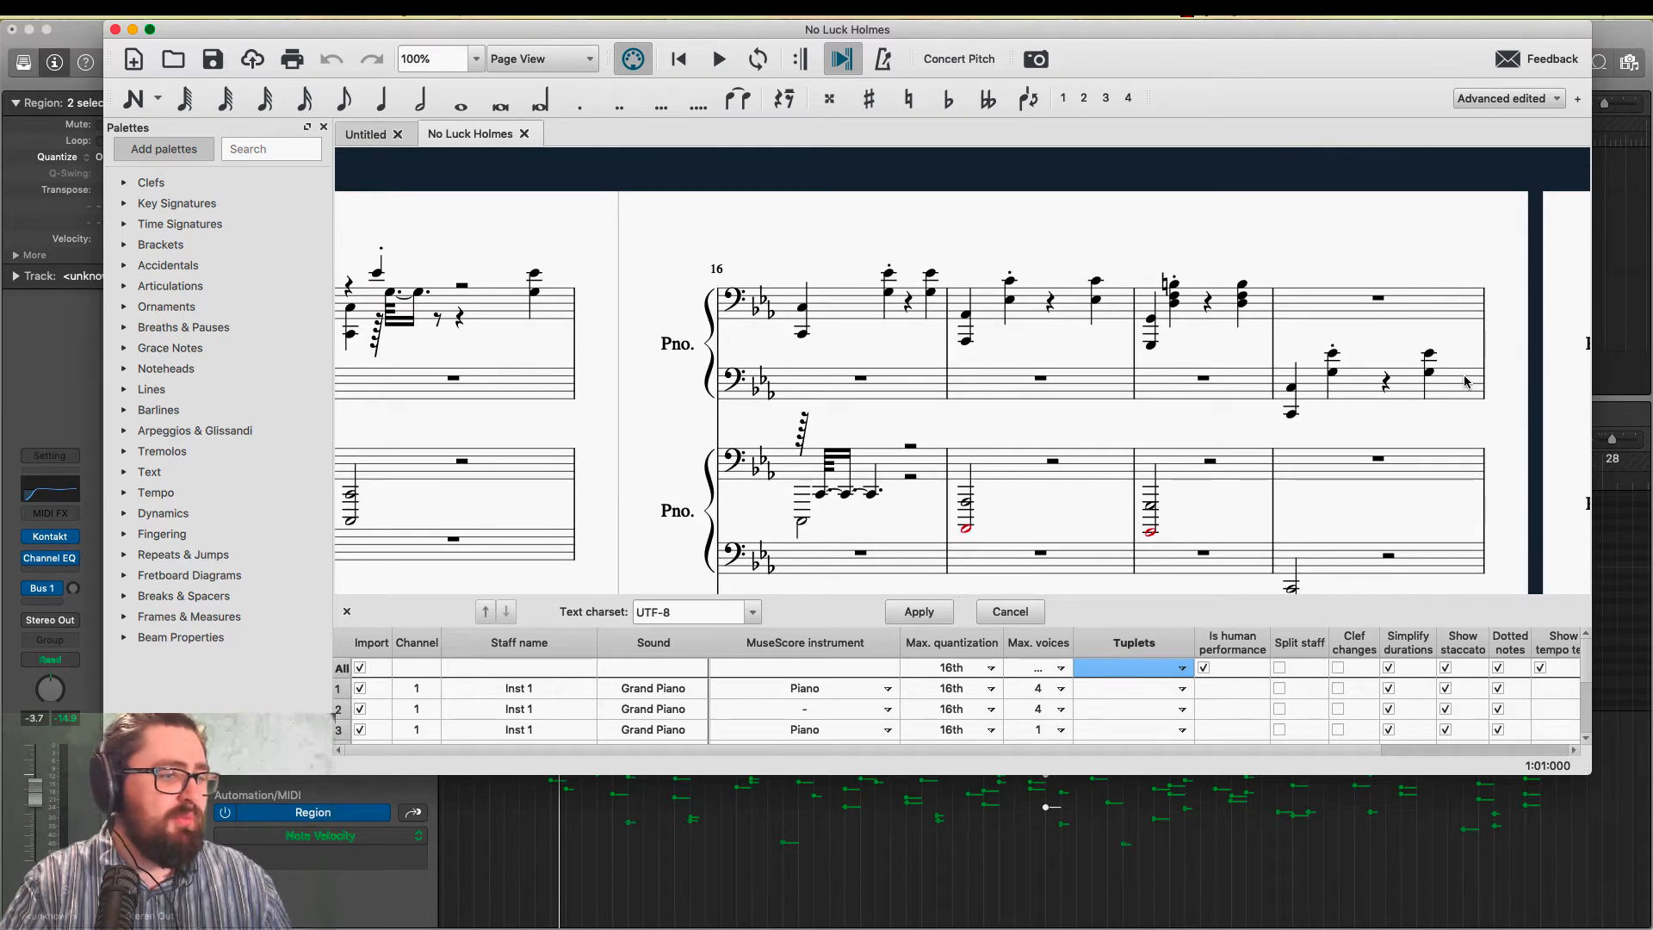
pyautogui.scroll(-5, 1466, 382)
pyautogui.hscroll(-3, 1466, 382)
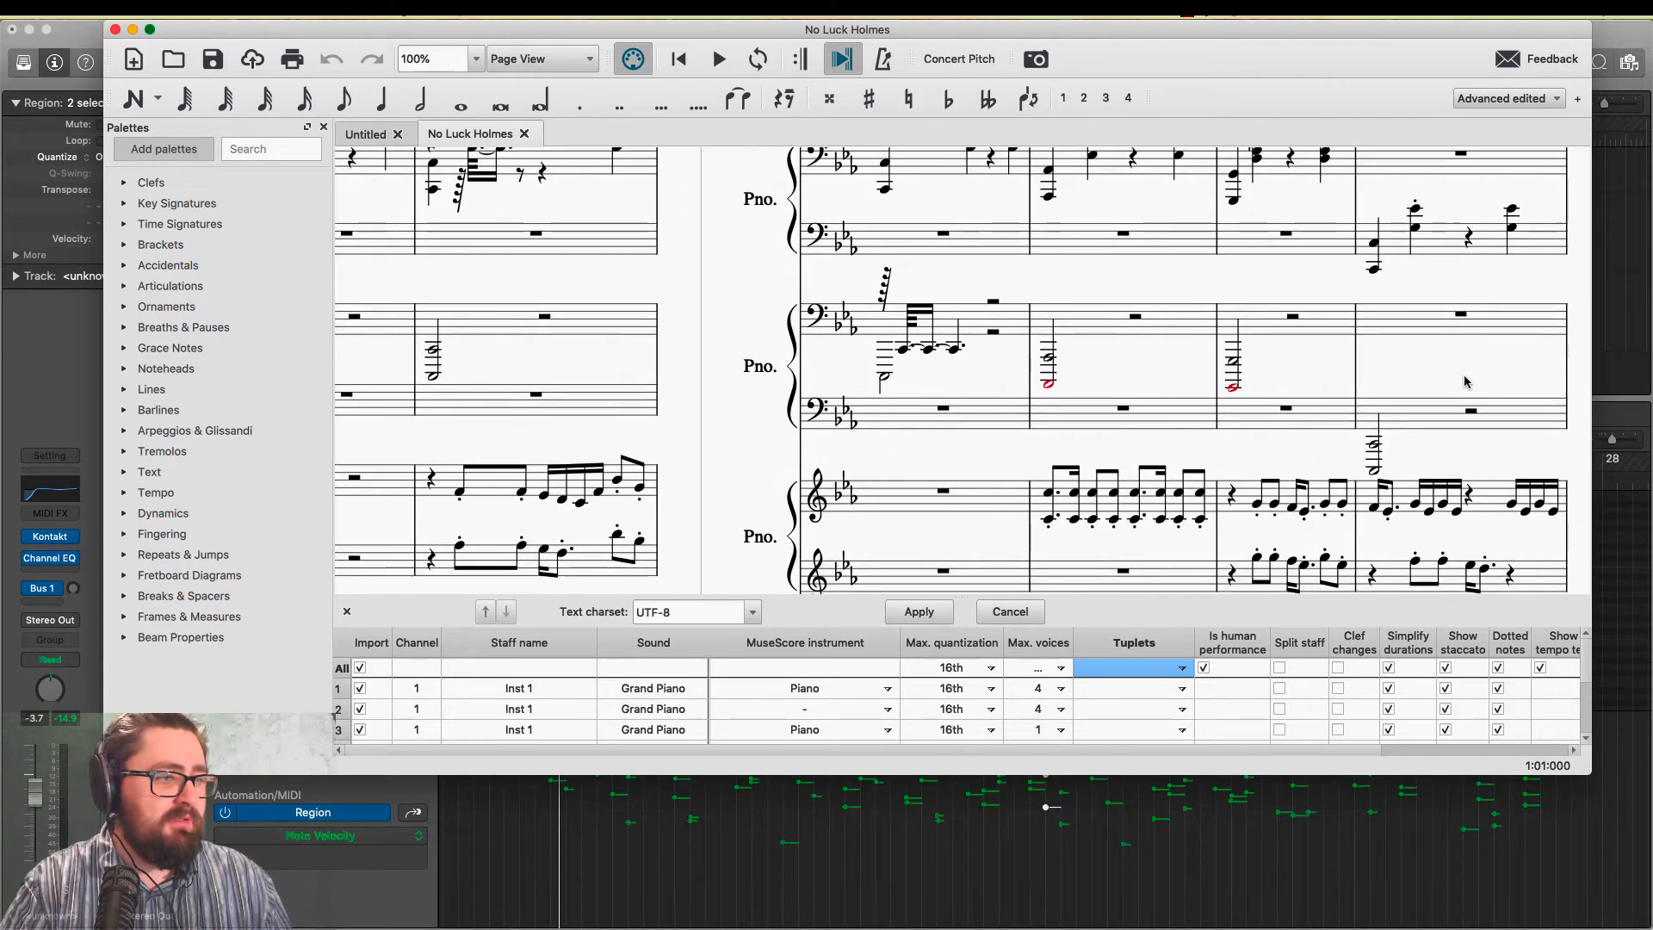
pyautogui.scroll(-4, 1466, 382)
pyautogui.hscroll(-3, 1465, 382)
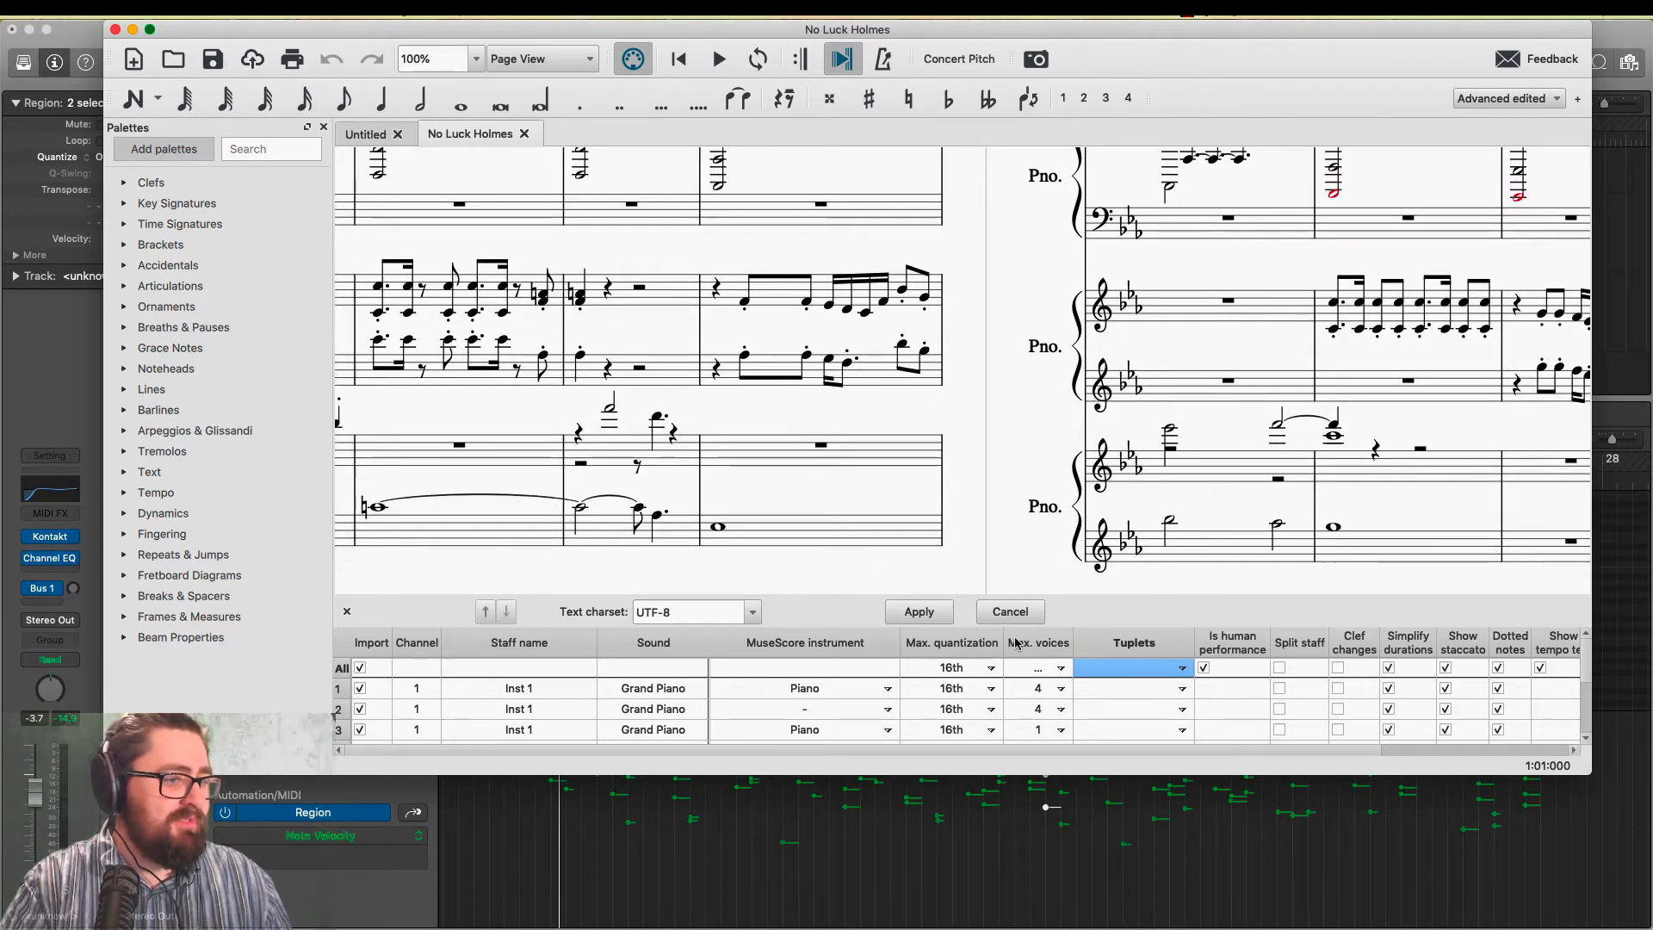
pyautogui.click(930, 613)
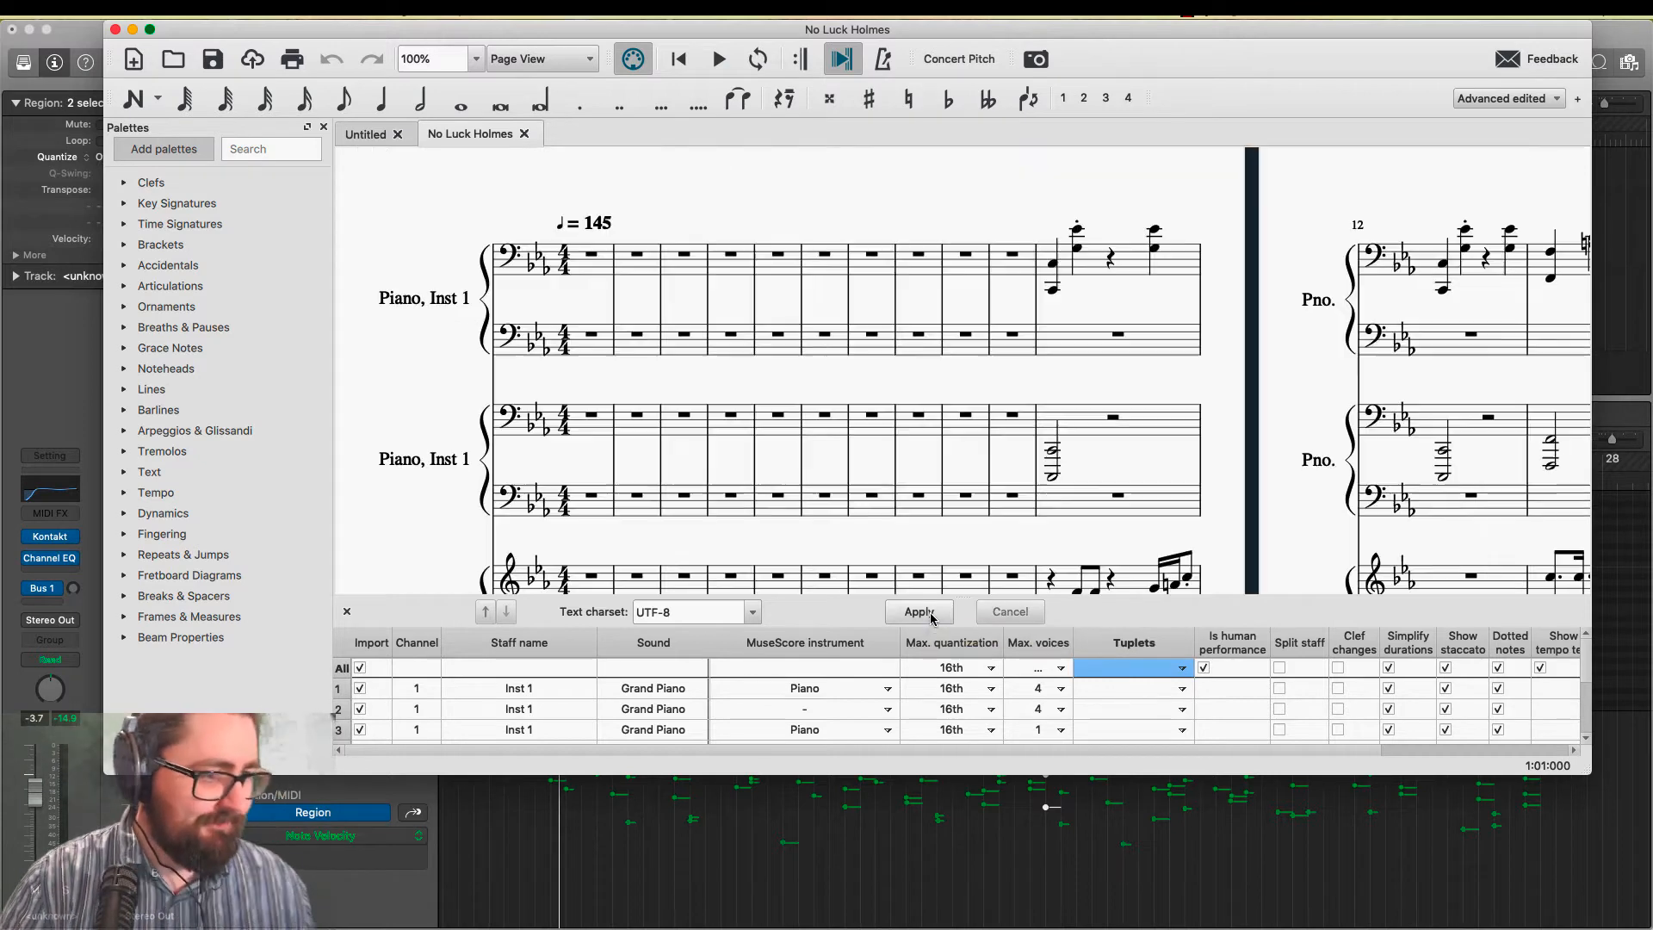
# Play the re-imported score from measure 11 and stop playback after reaching measure 18
pyautogui.click(1060, 276)
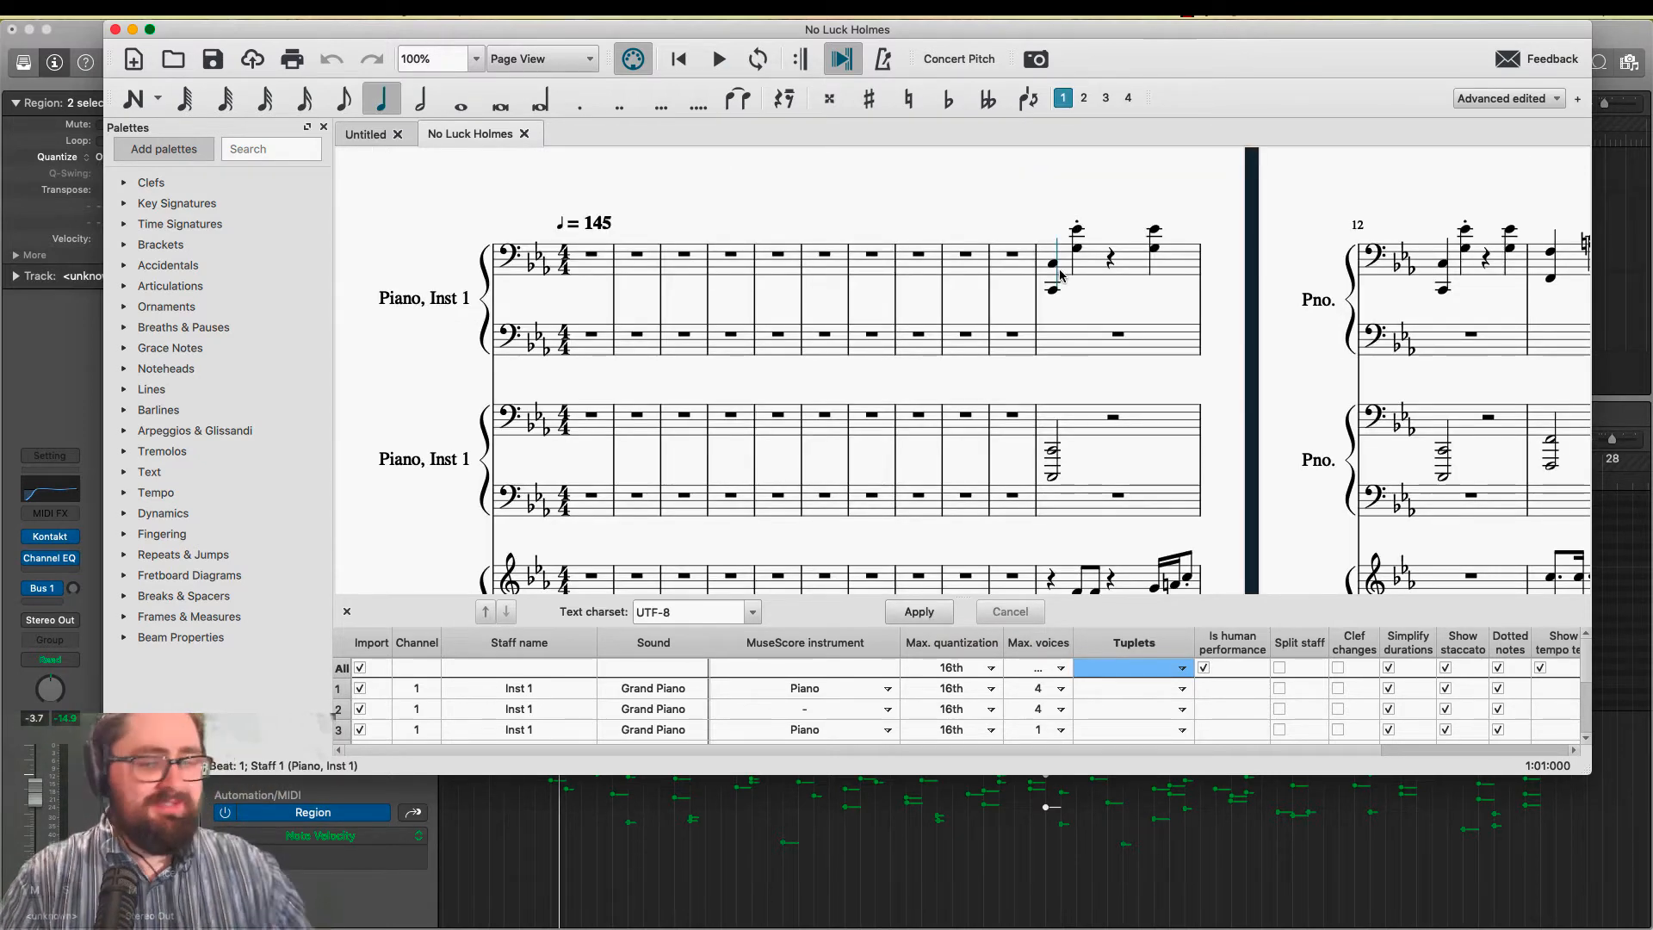
pyautogui.click(1065, 266)
pyautogui.press('space')
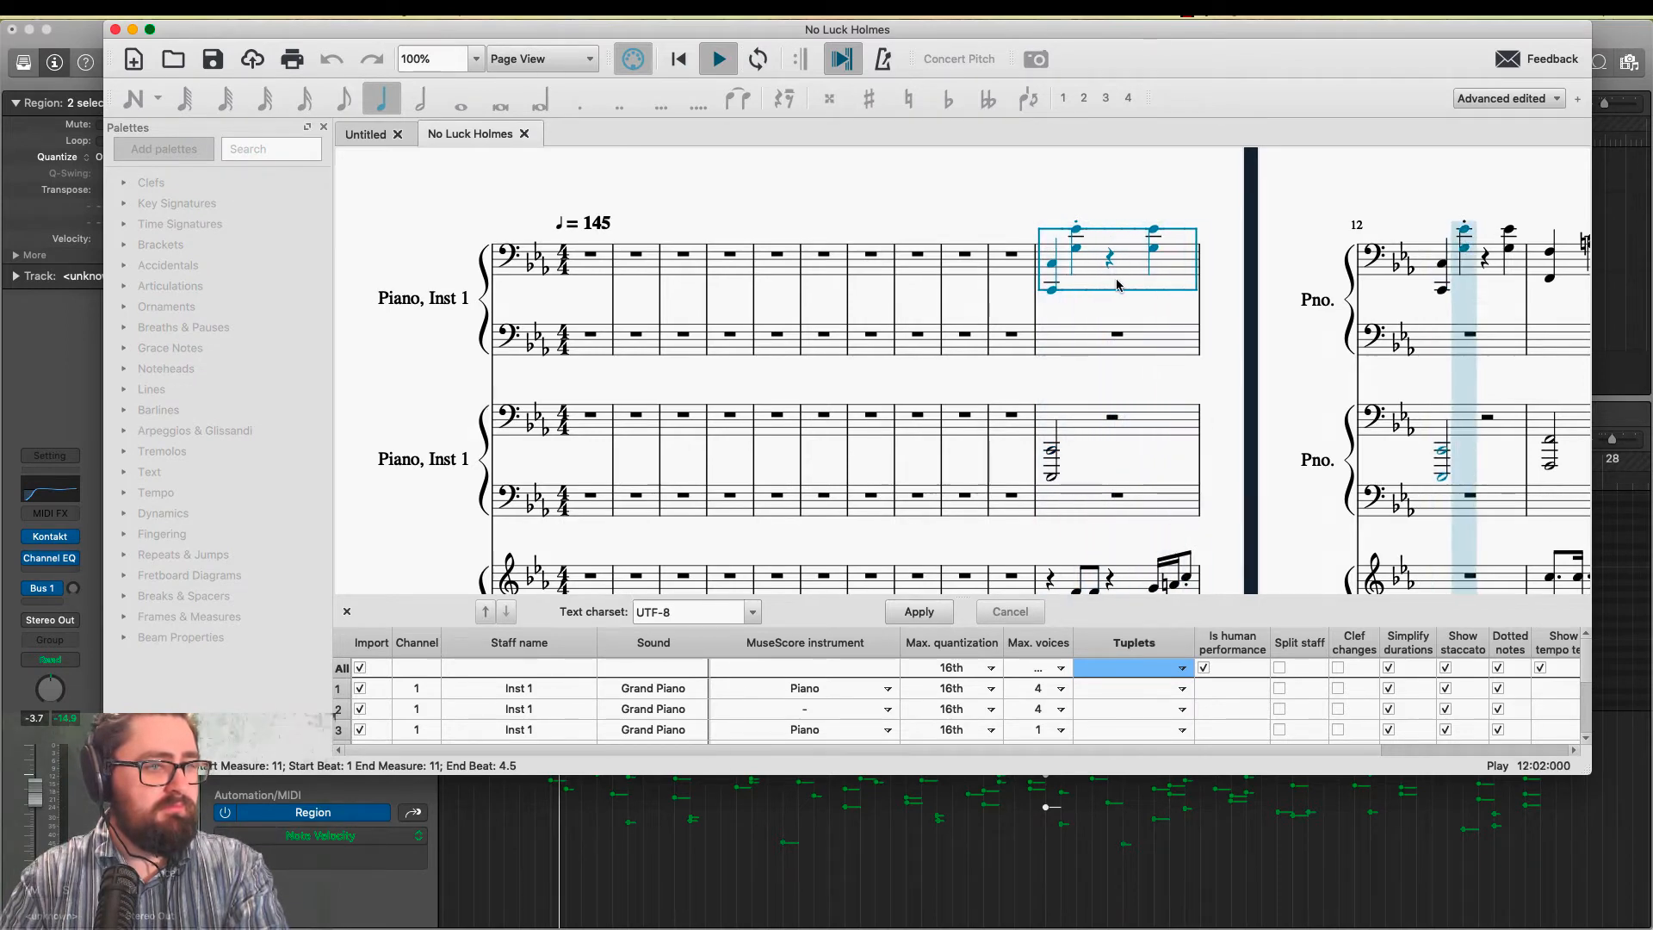
pyautogui.scroll(-3, 947, 345)
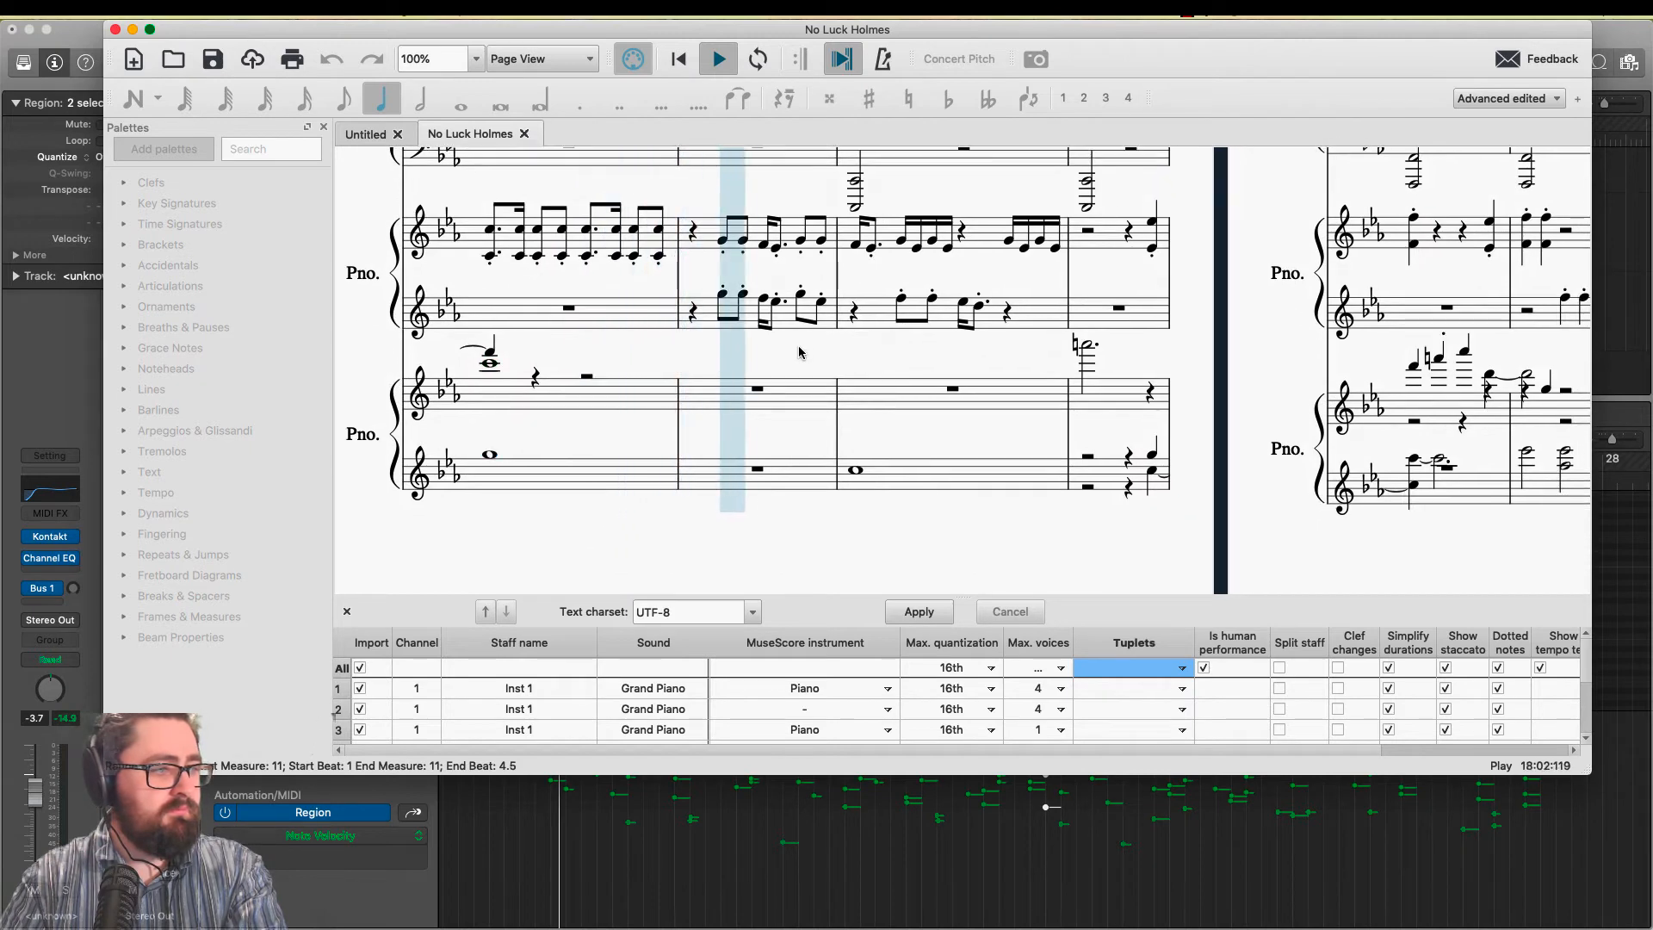
pyautogui.press('space')
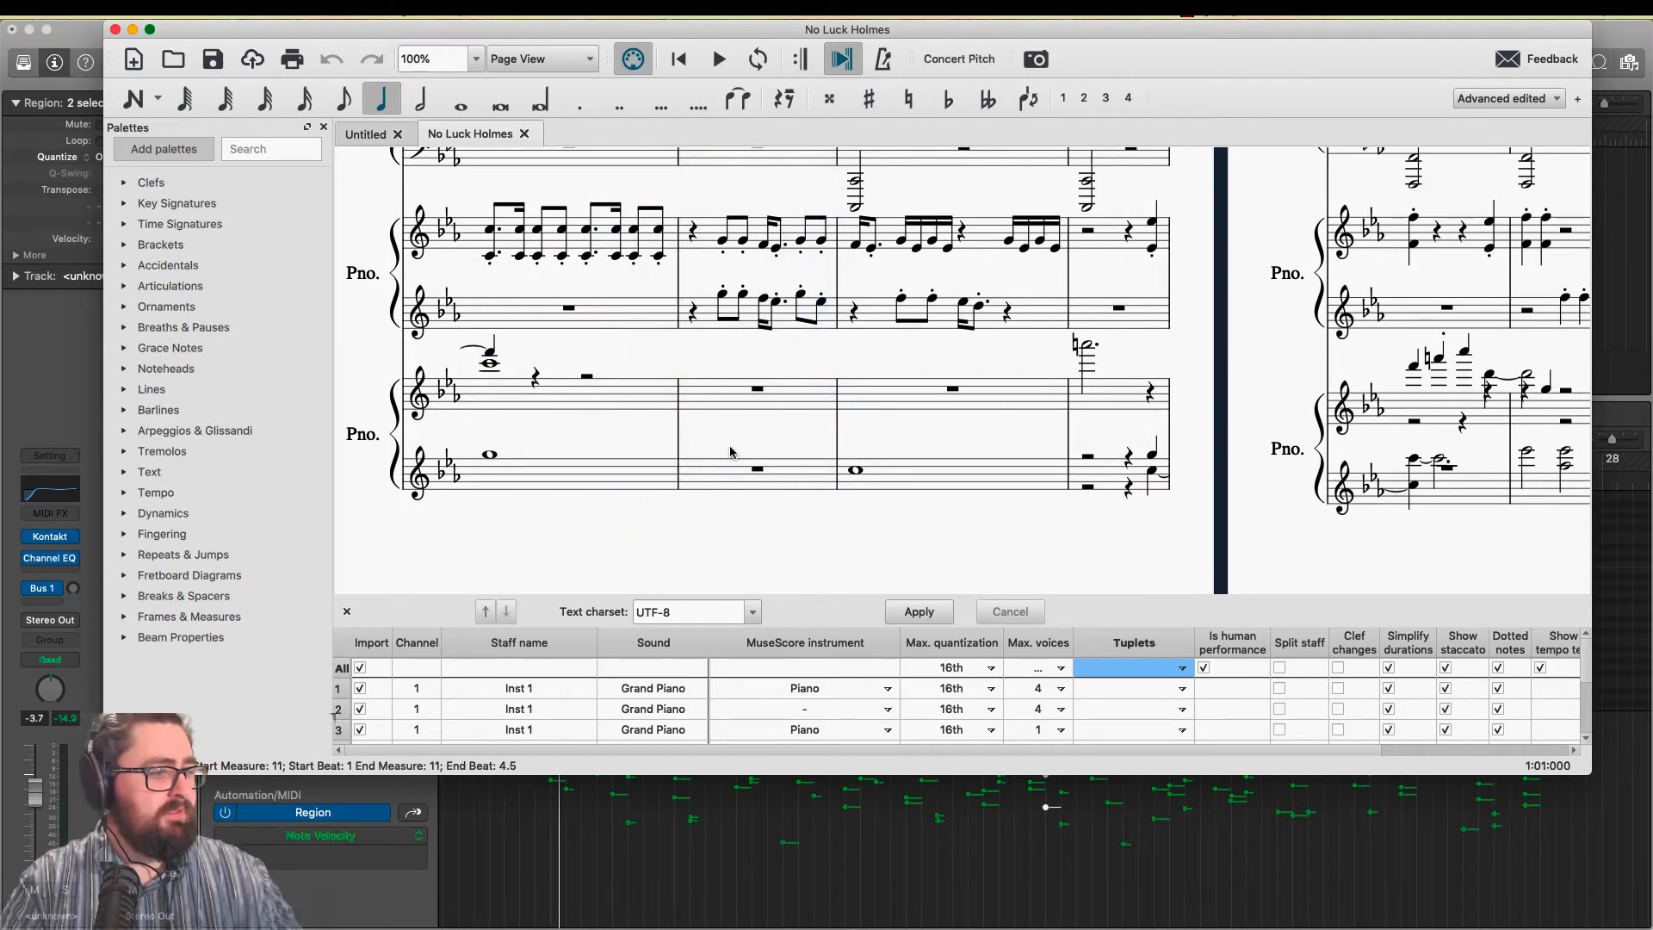
# Set the maximum voices to 1 for the Inst 5 and Inst 3 tracks and apply the import settings again
pyautogui.click(611, 404)
pyautogui.hscroll(-12, 611, 404)
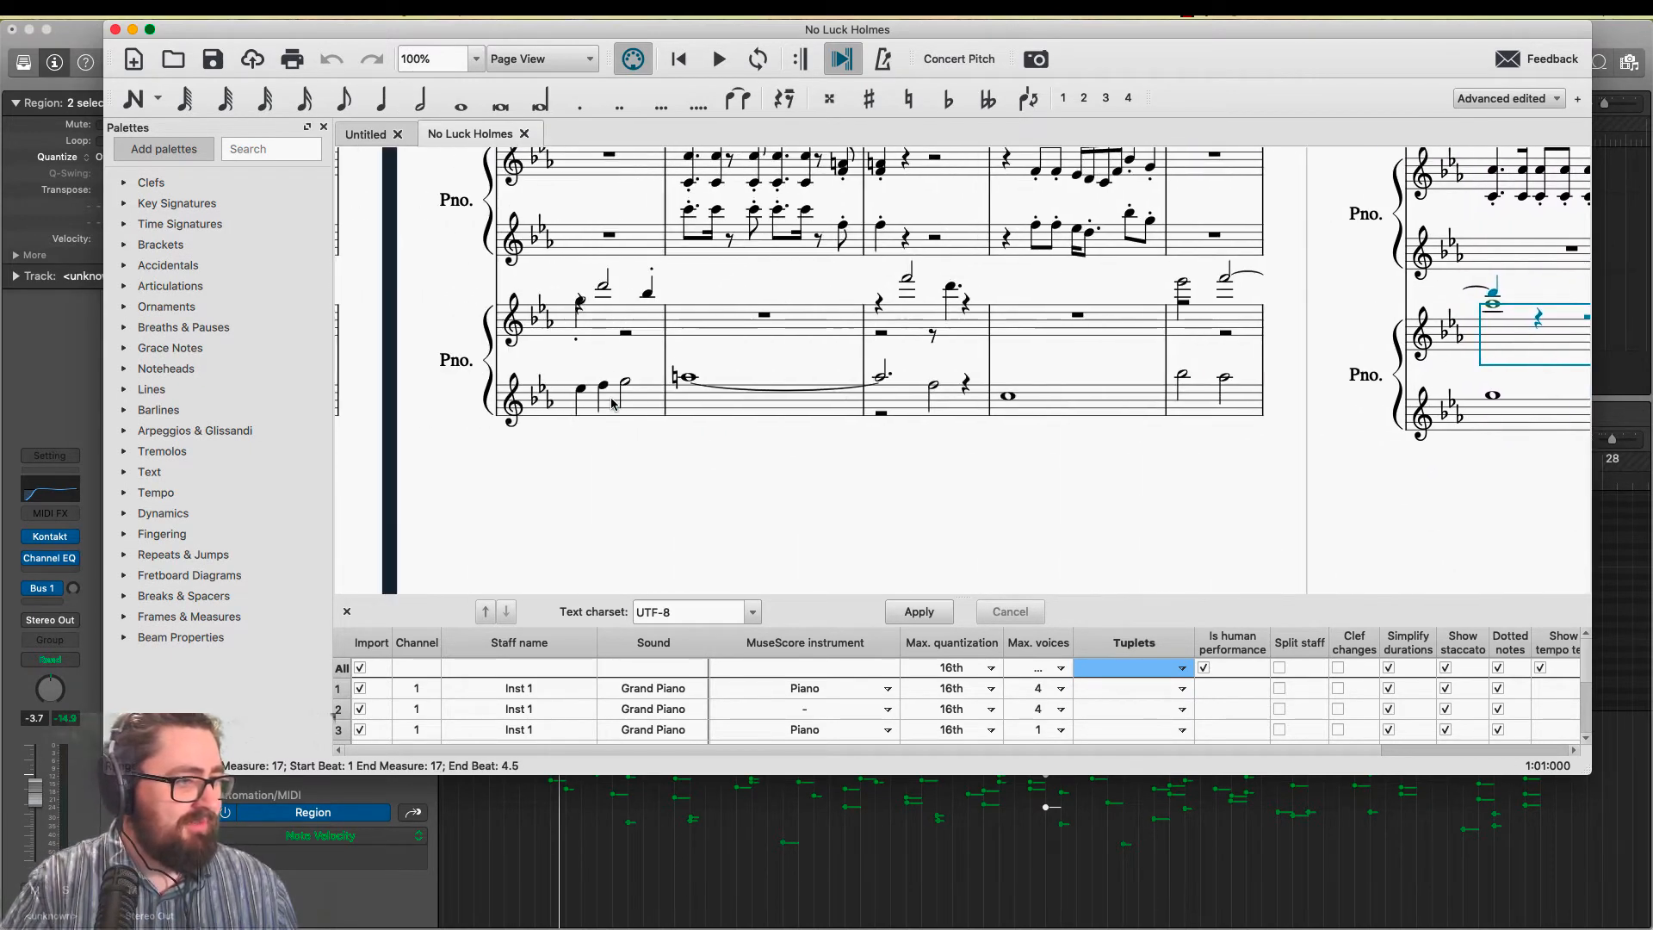
pyautogui.hscroll(-15, 611, 404)
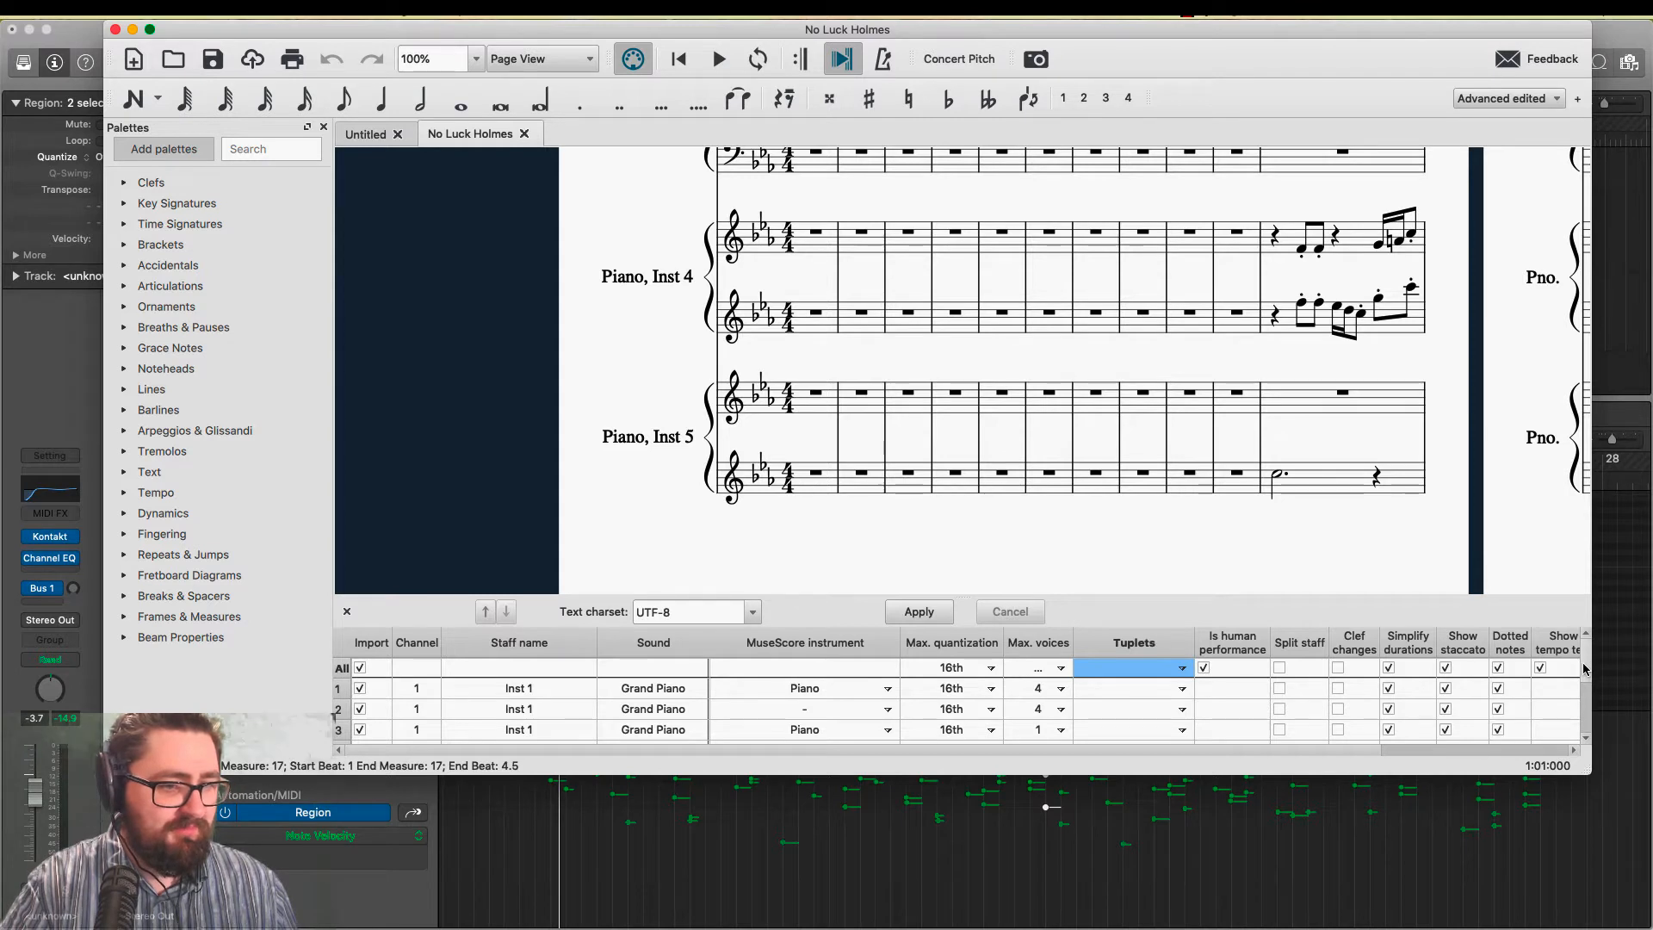
pyautogui.moveTo(1583, 668); pyautogui.dragTo(1584, 732)
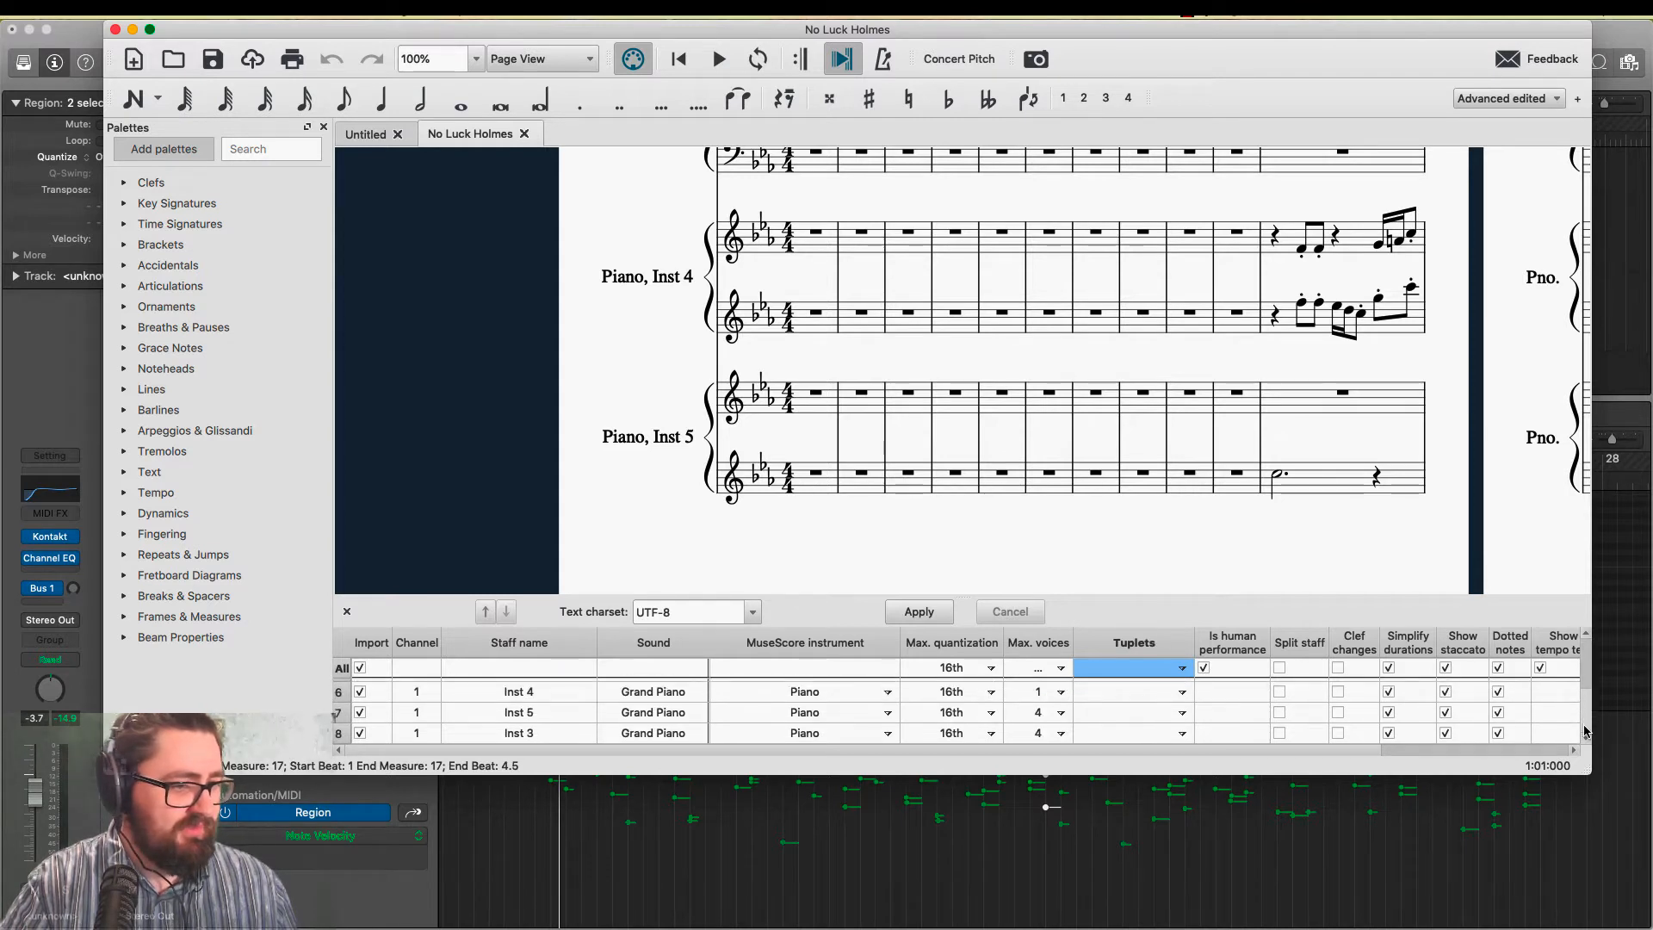
pyautogui.click(1060, 713)
pyautogui.click(1043, 688)
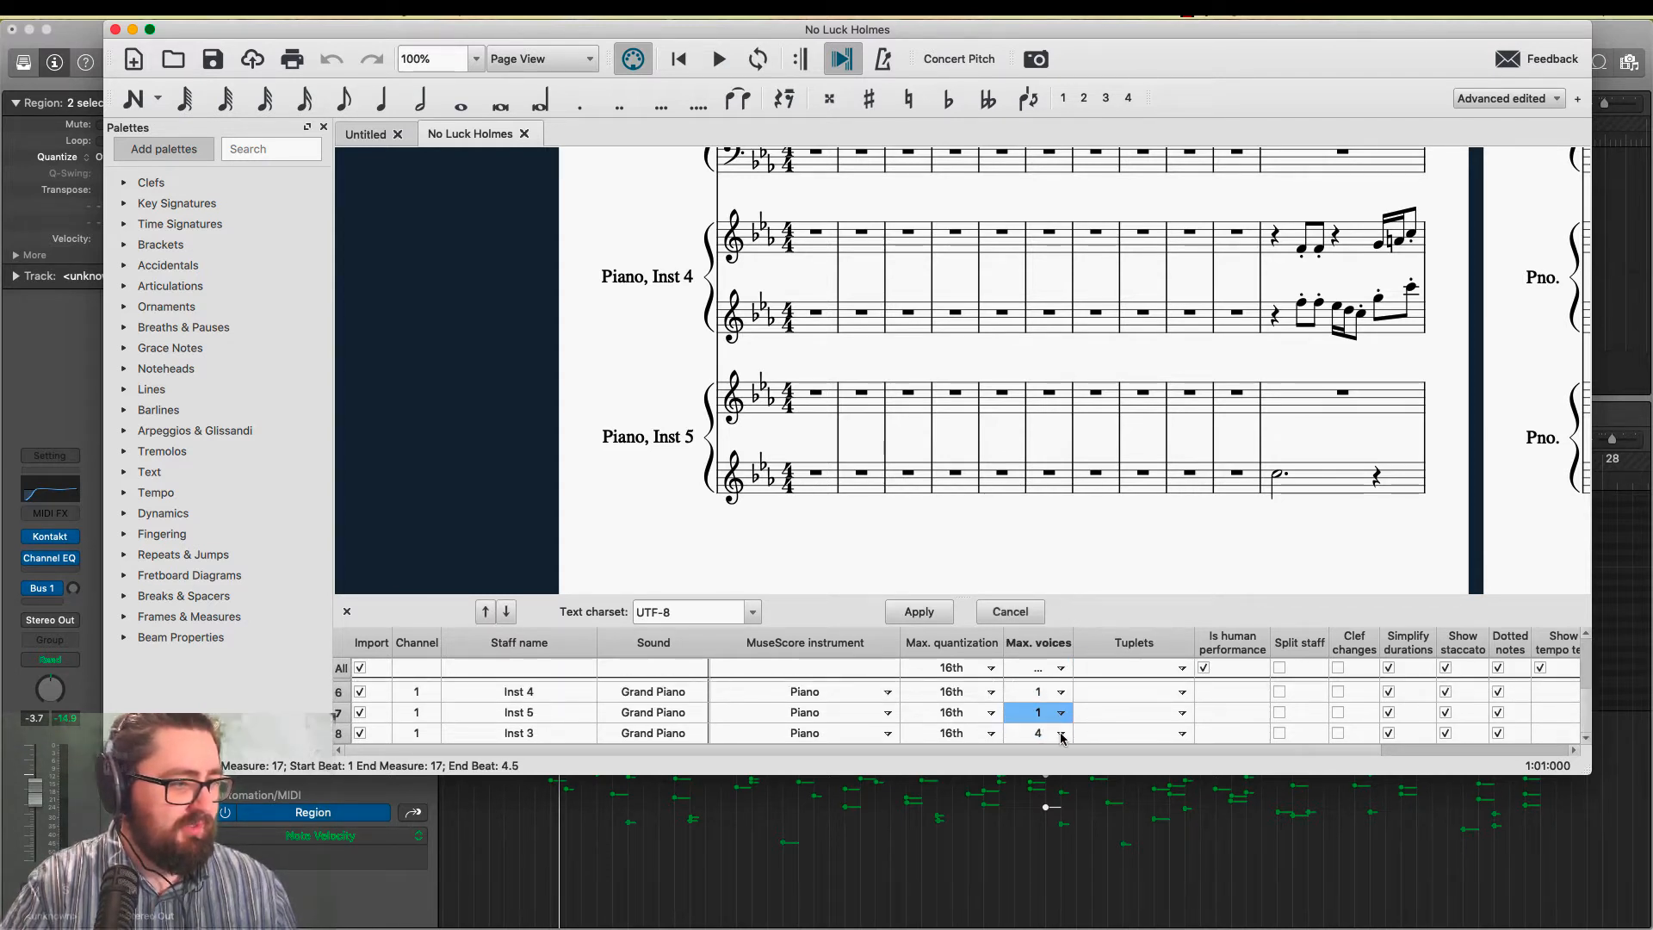
pyautogui.click(1061, 735)
pyautogui.click(1053, 688)
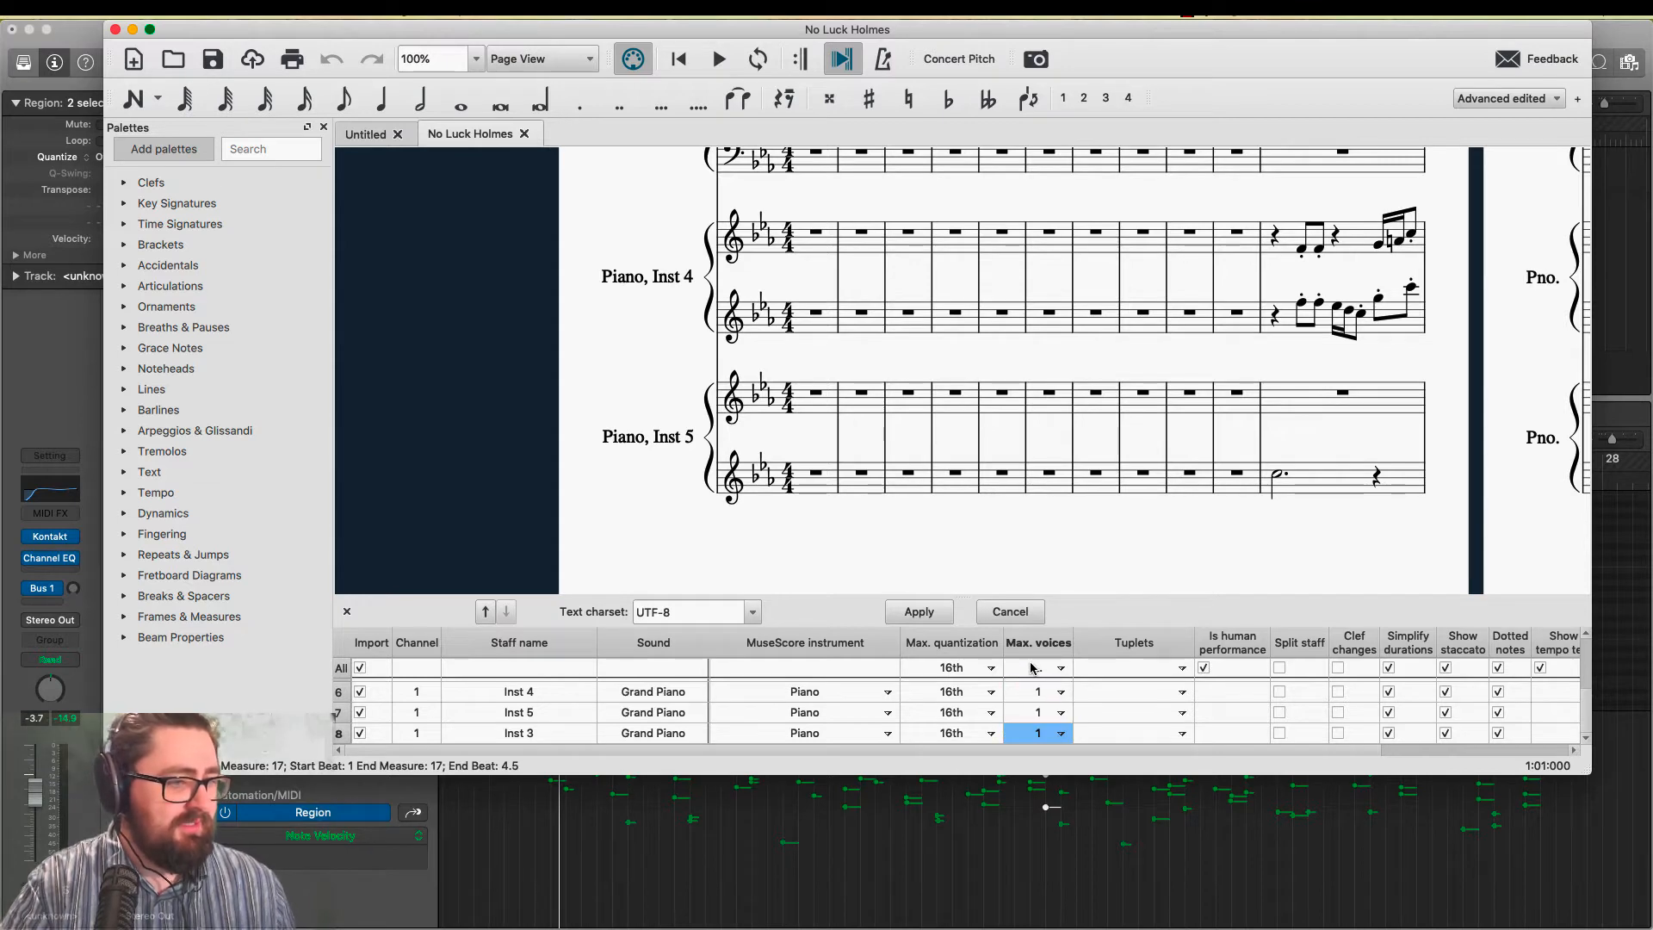
pyautogui.click(938, 610)
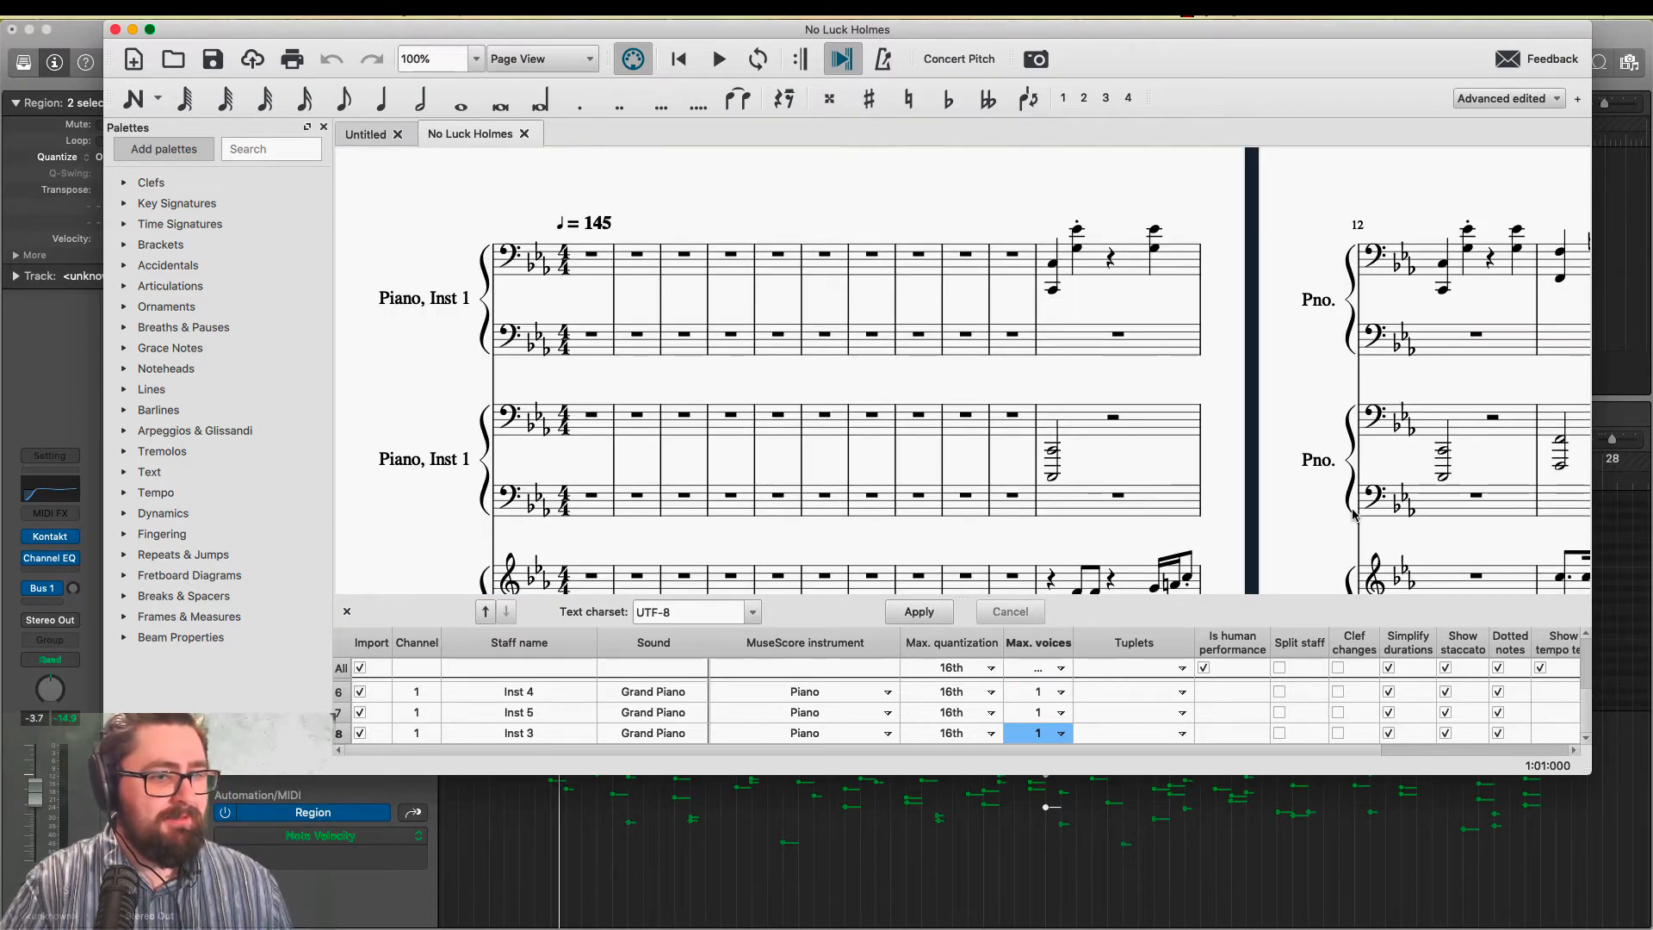
# Examine the re-imported notation on the lower piano staves in the system starting at bar 12
pyautogui.scroll(-5, 1352, 515)
pyautogui.hscroll(3, 1353, 515)
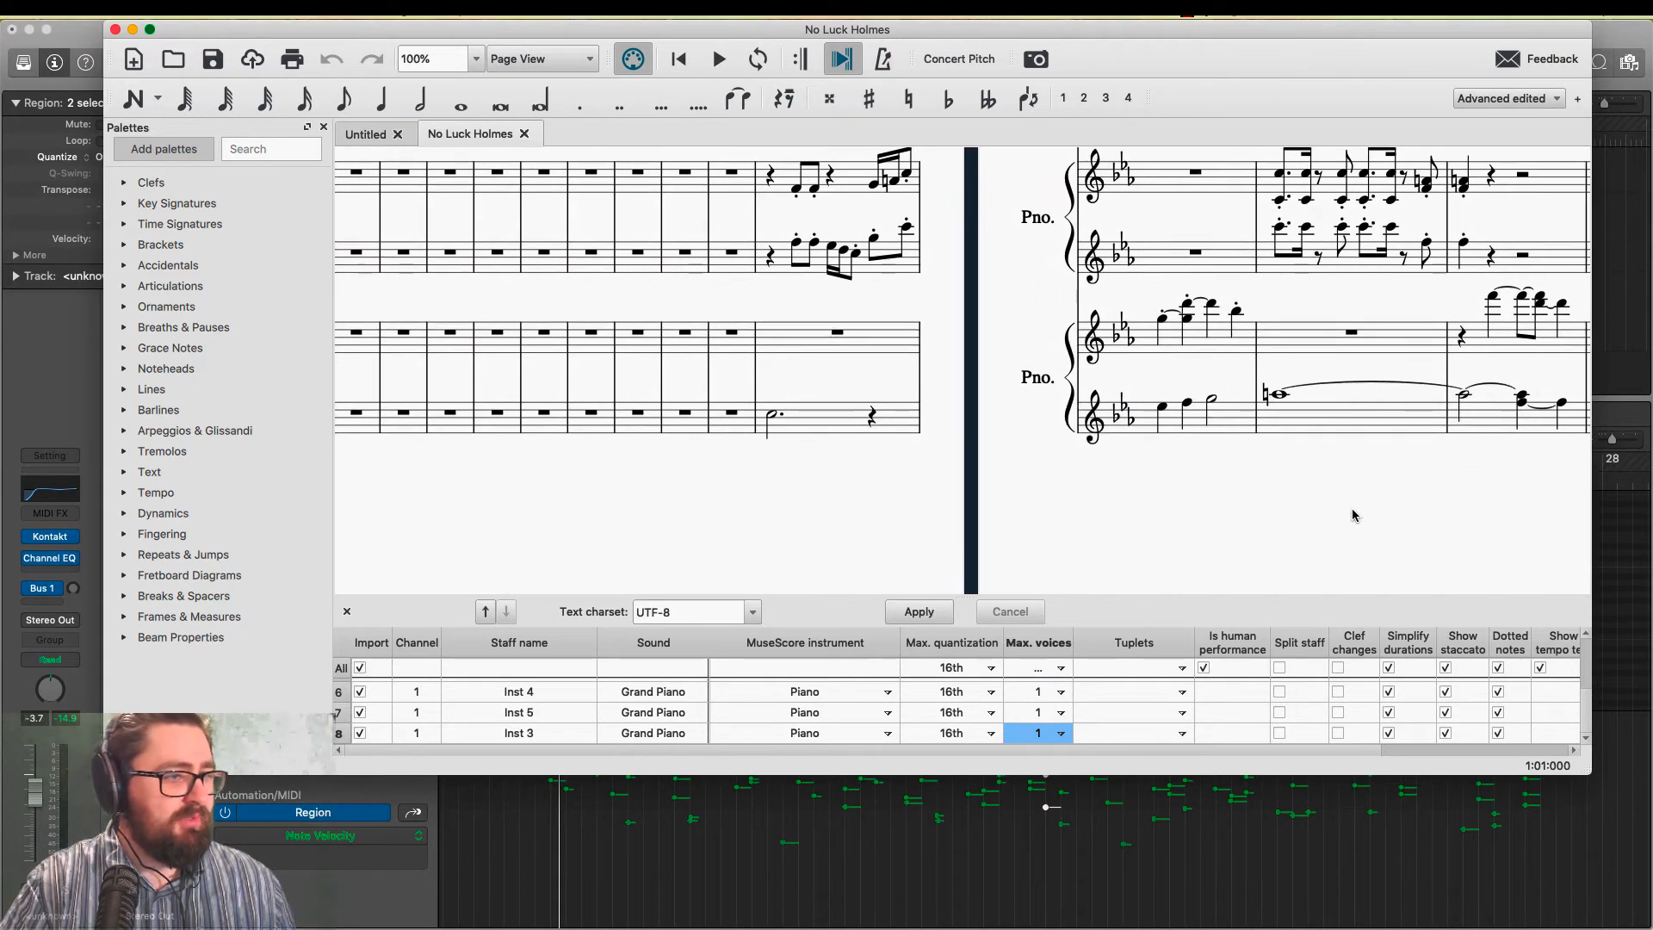
pyautogui.scroll(1, 1352, 515)
pyautogui.scroll(2, 1147, 337)
pyautogui.hscroll(3, 1147, 338)
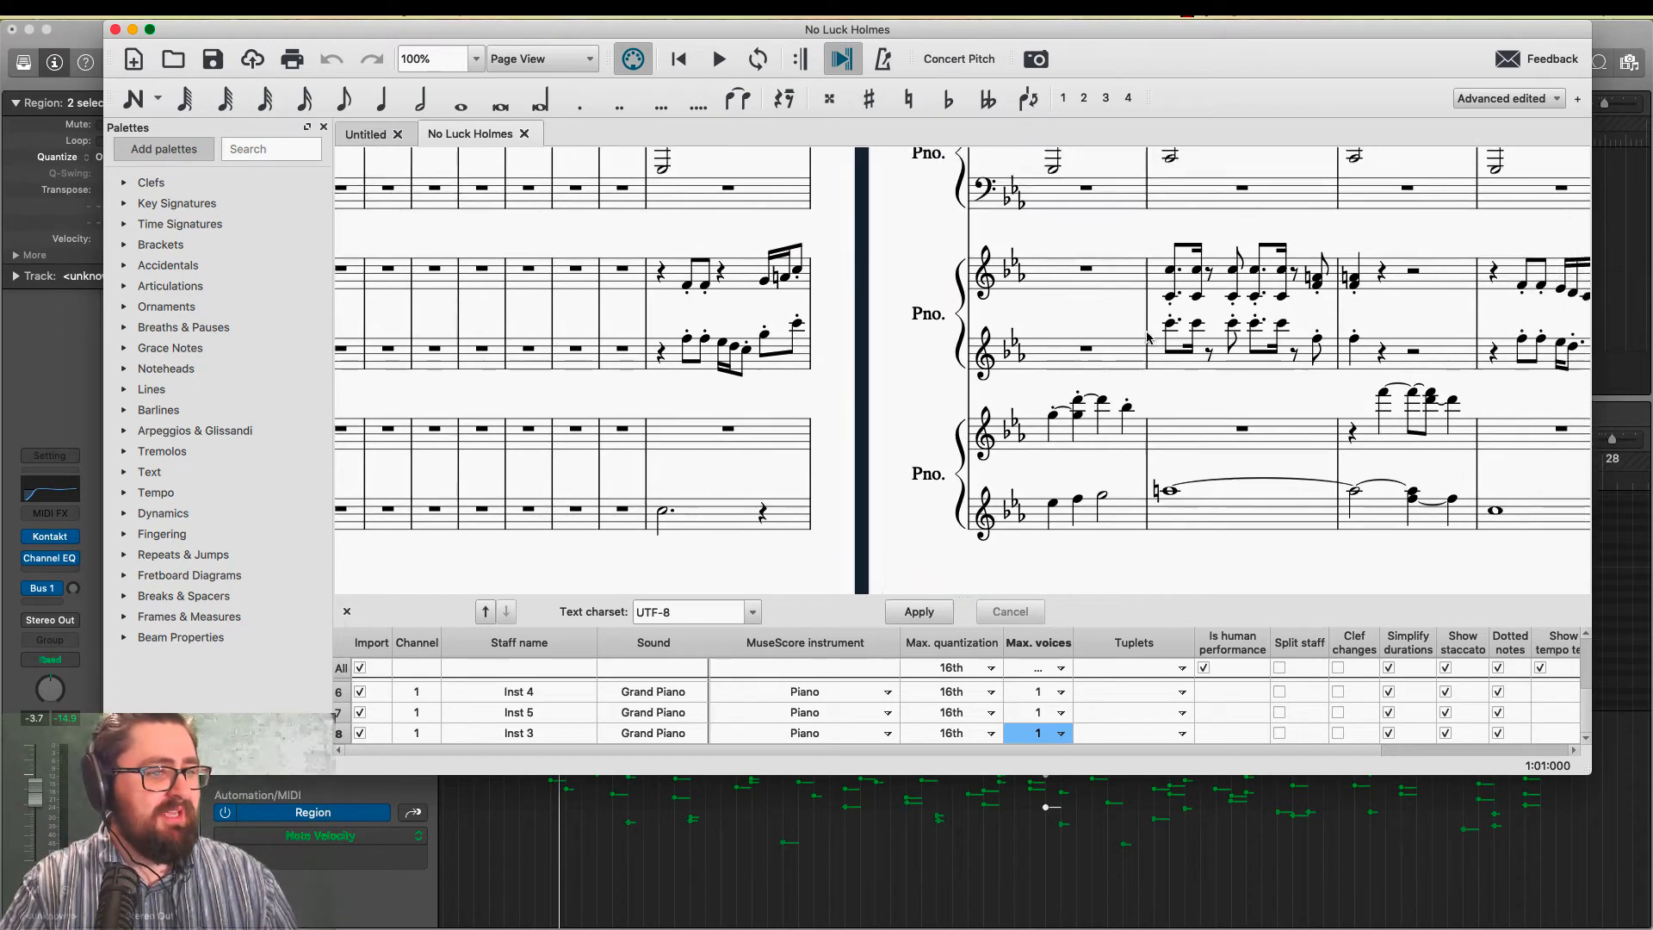
pyautogui.scroll(3, 1250, 445)
pyautogui.hscroll(5, 1250, 445)
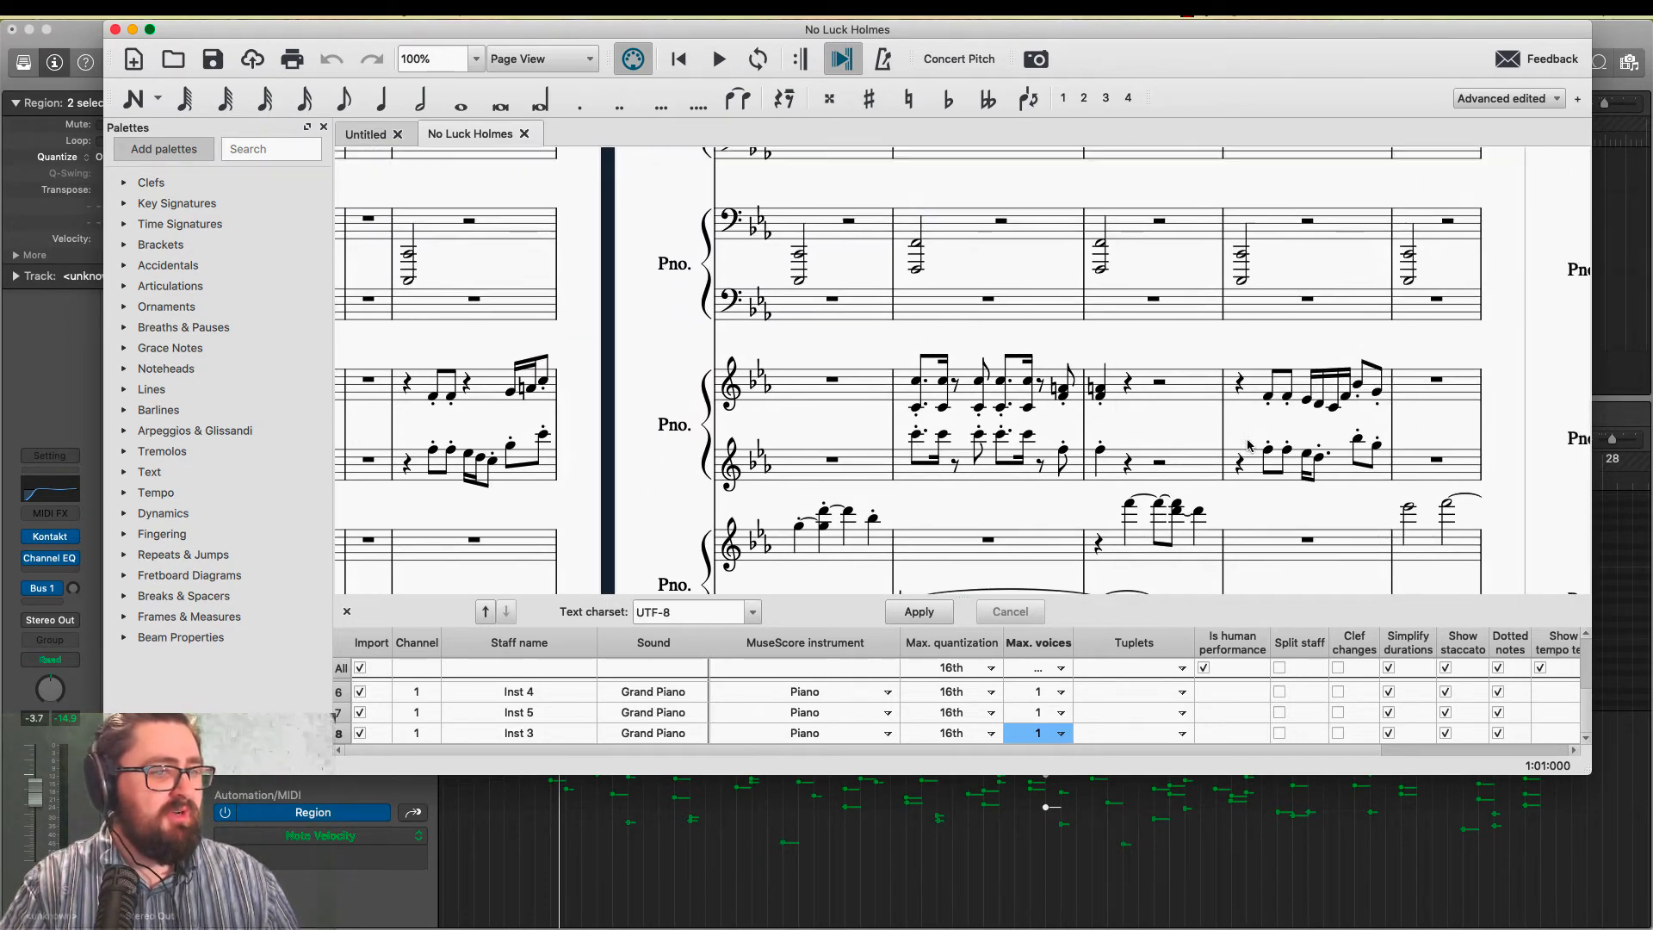
# Check the piano staves in the following systems, then set the maximum voices for the Inst 5 track to 4 and apply the import settings
pyautogui.scroll(-2, 1249, 445)
pyautogui.hscroll(12, 1250, 445)
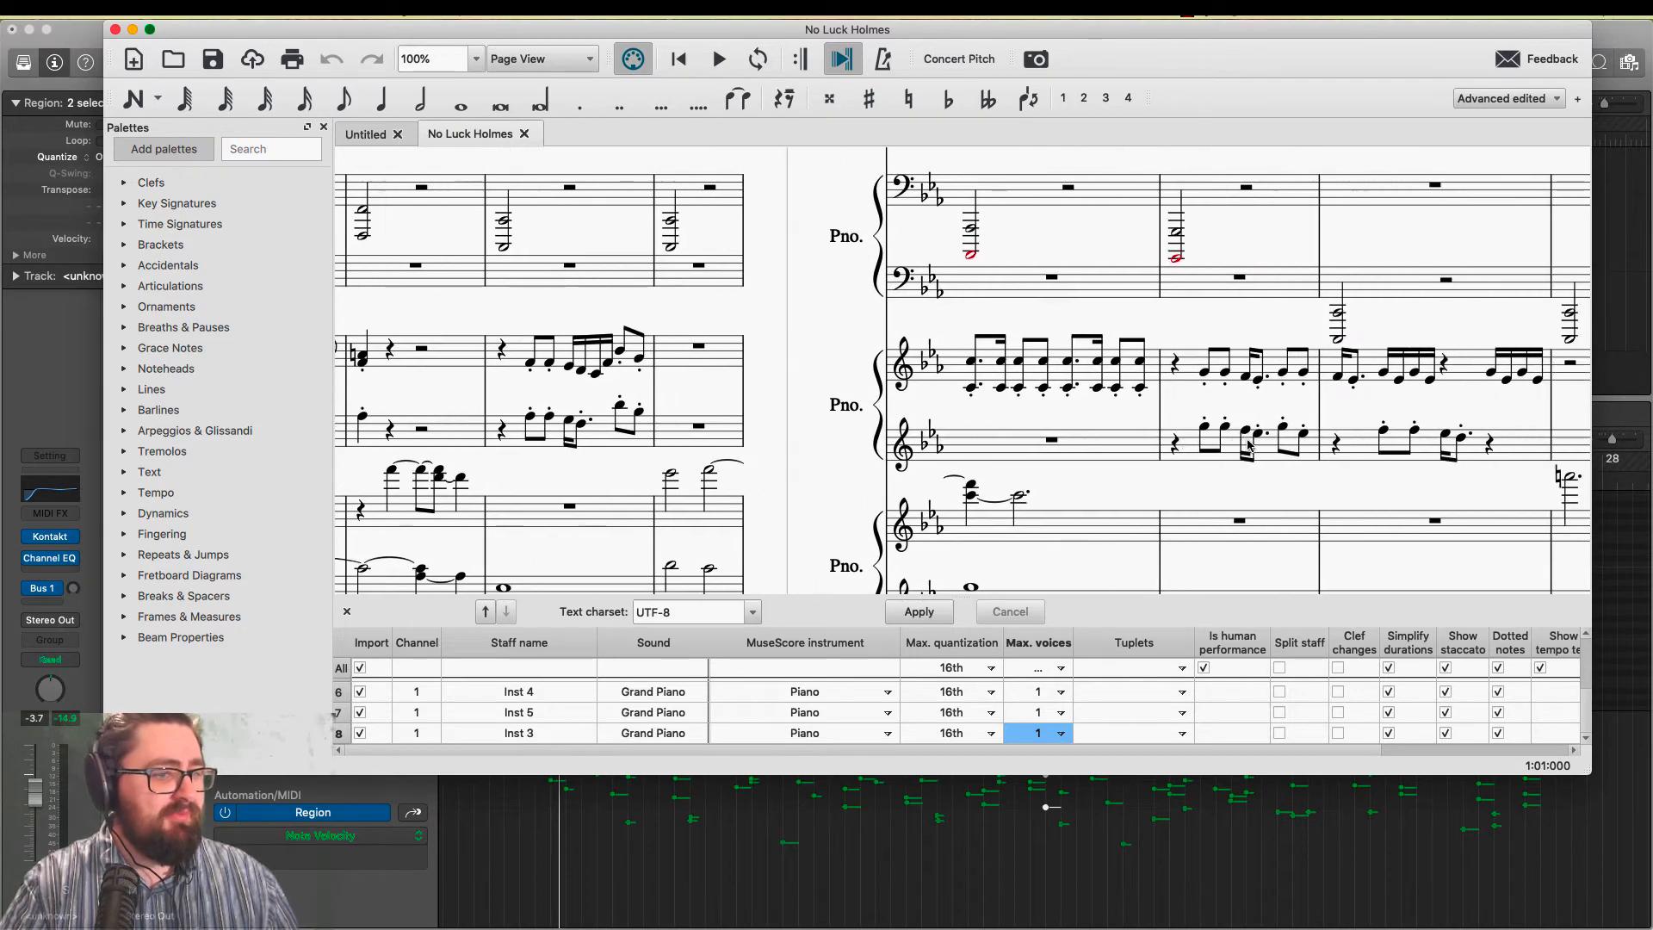
pyautogui.scroll(-2, 1192, 460)
pyautogui.hscroll(3, 1193, 460)
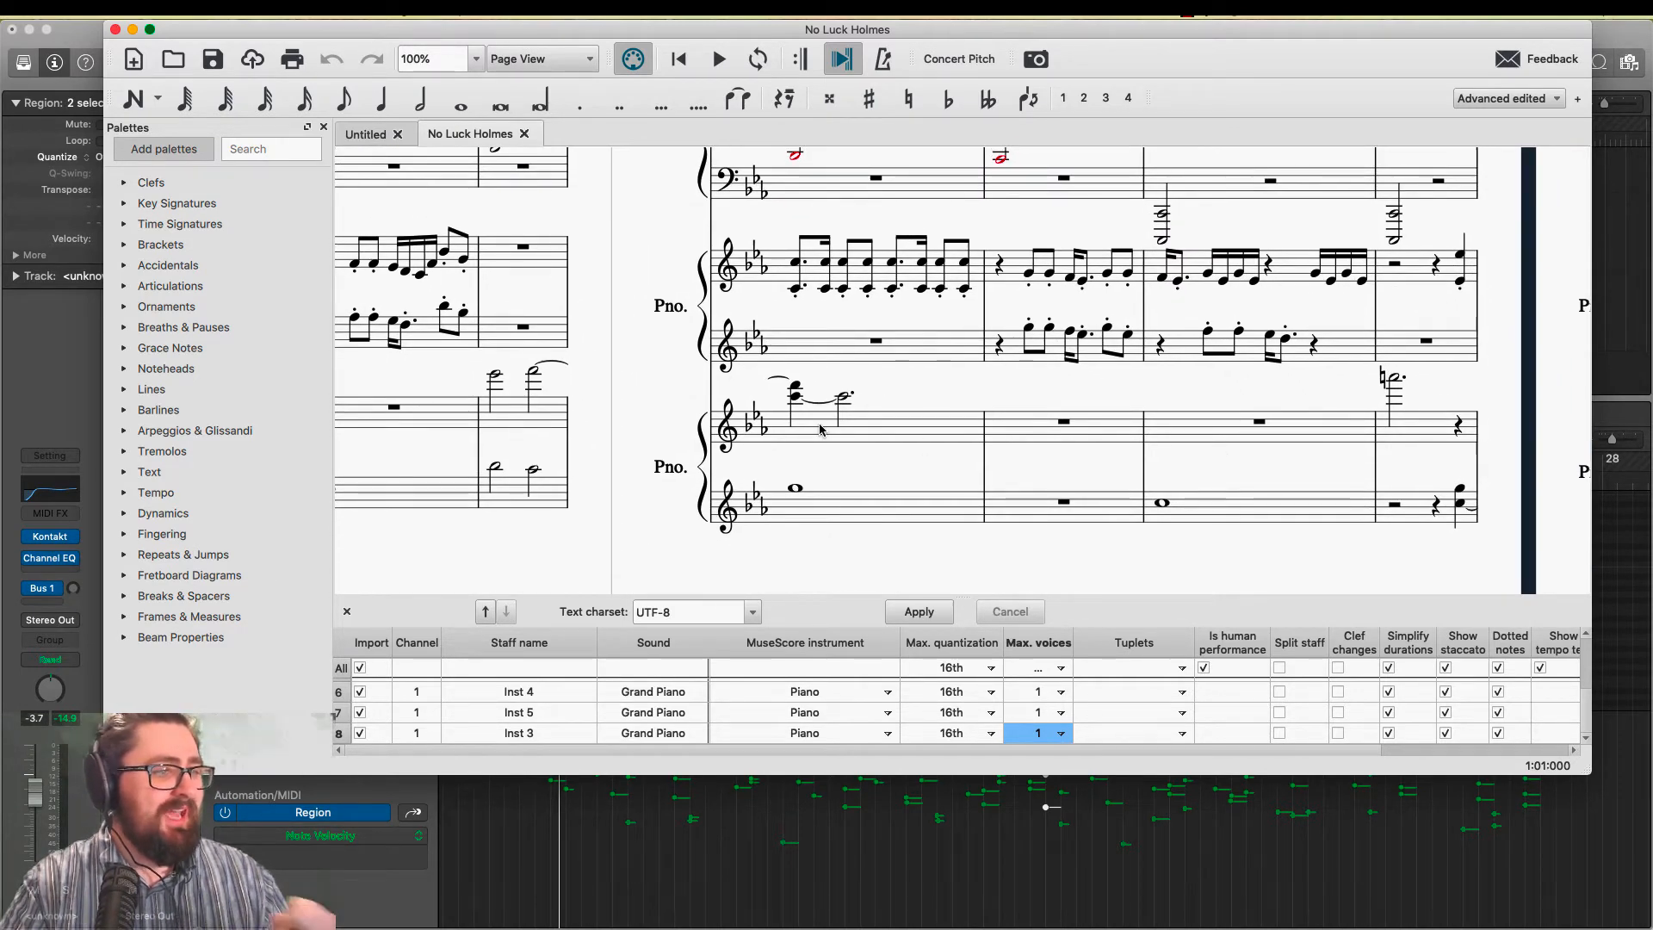
pyautogui.hscroll(15, 860, 405)
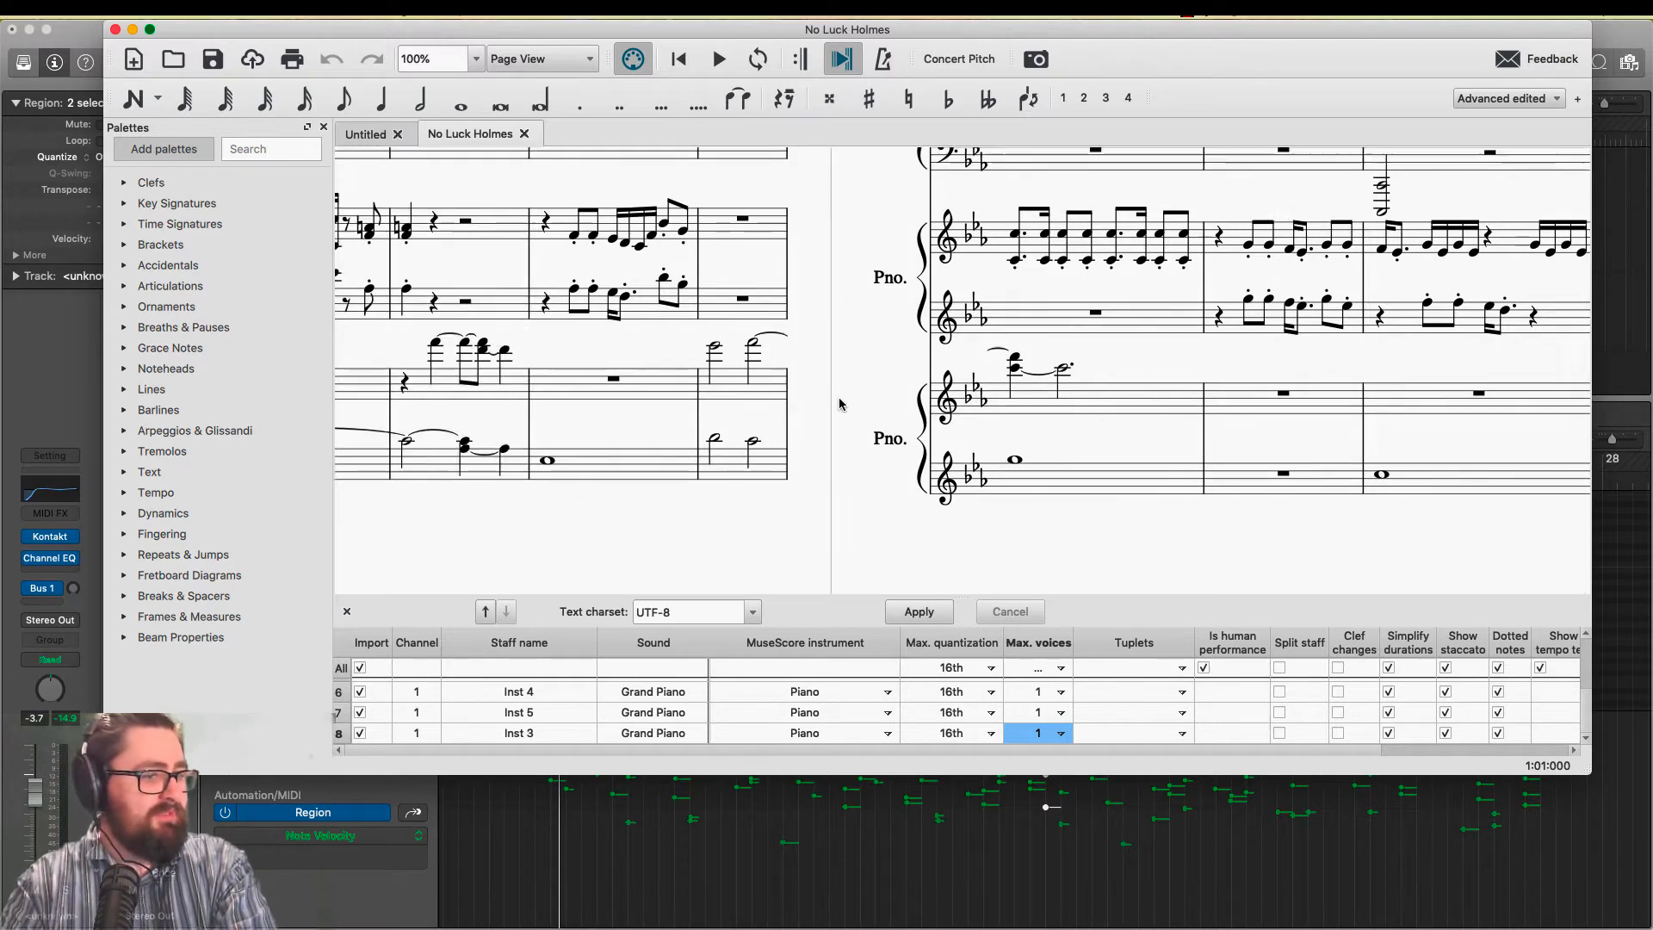
pyautogui.hscroll(-5, 839, 404)
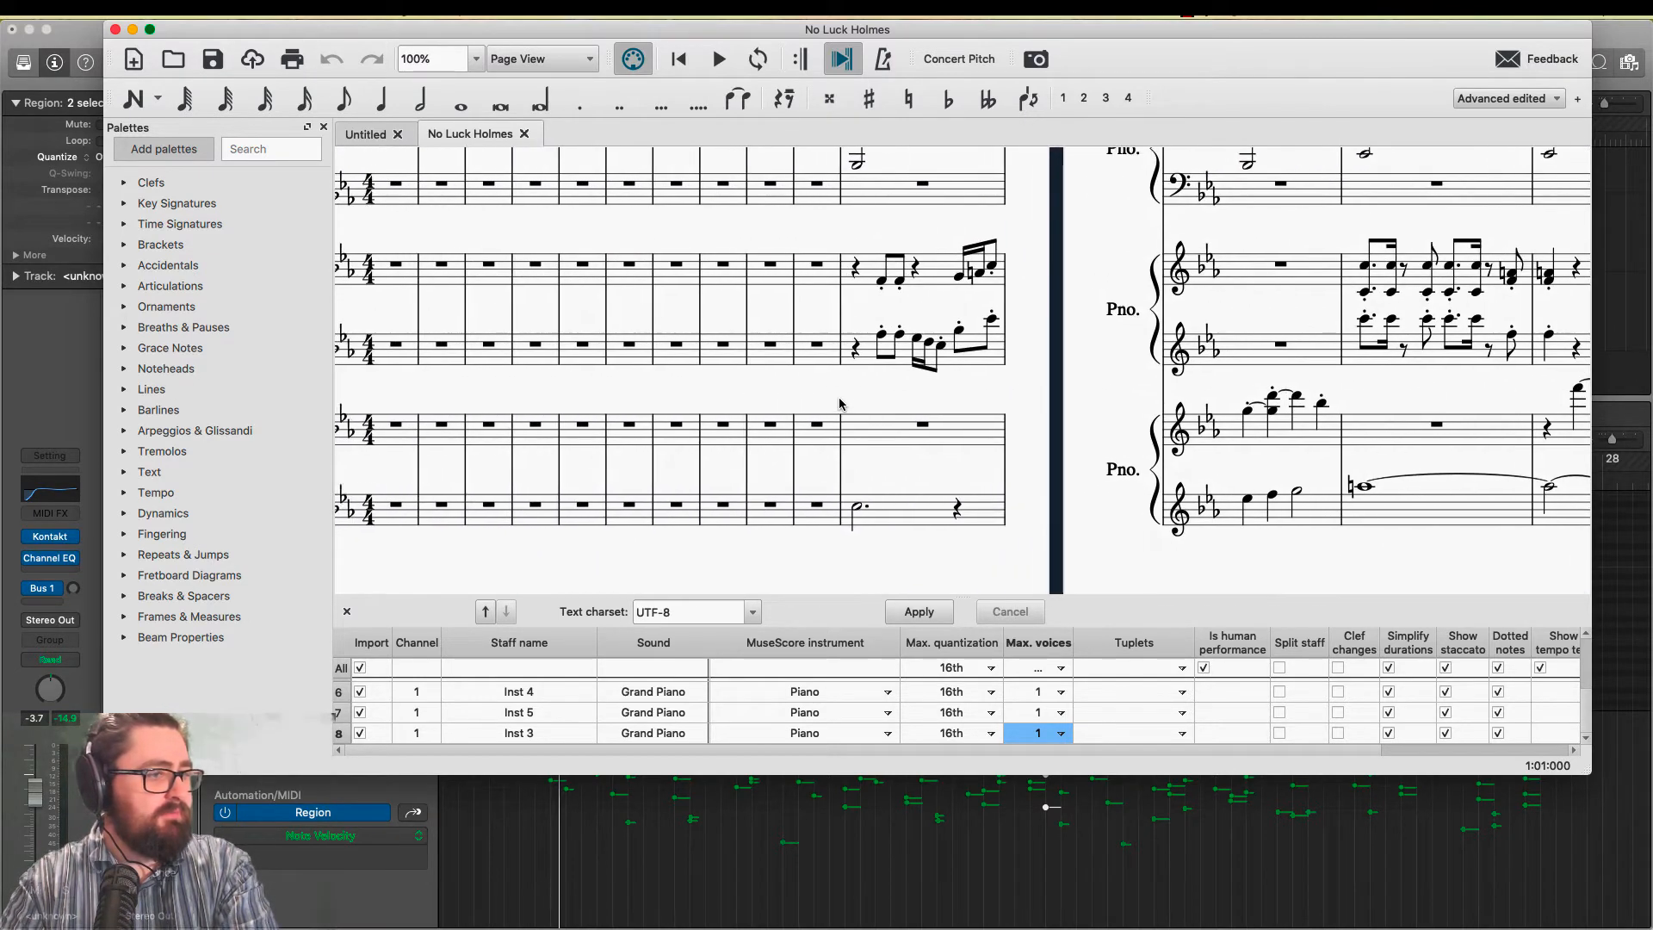
pyautogui.click(1056, 717)
pyautogui.click(1030, 726)
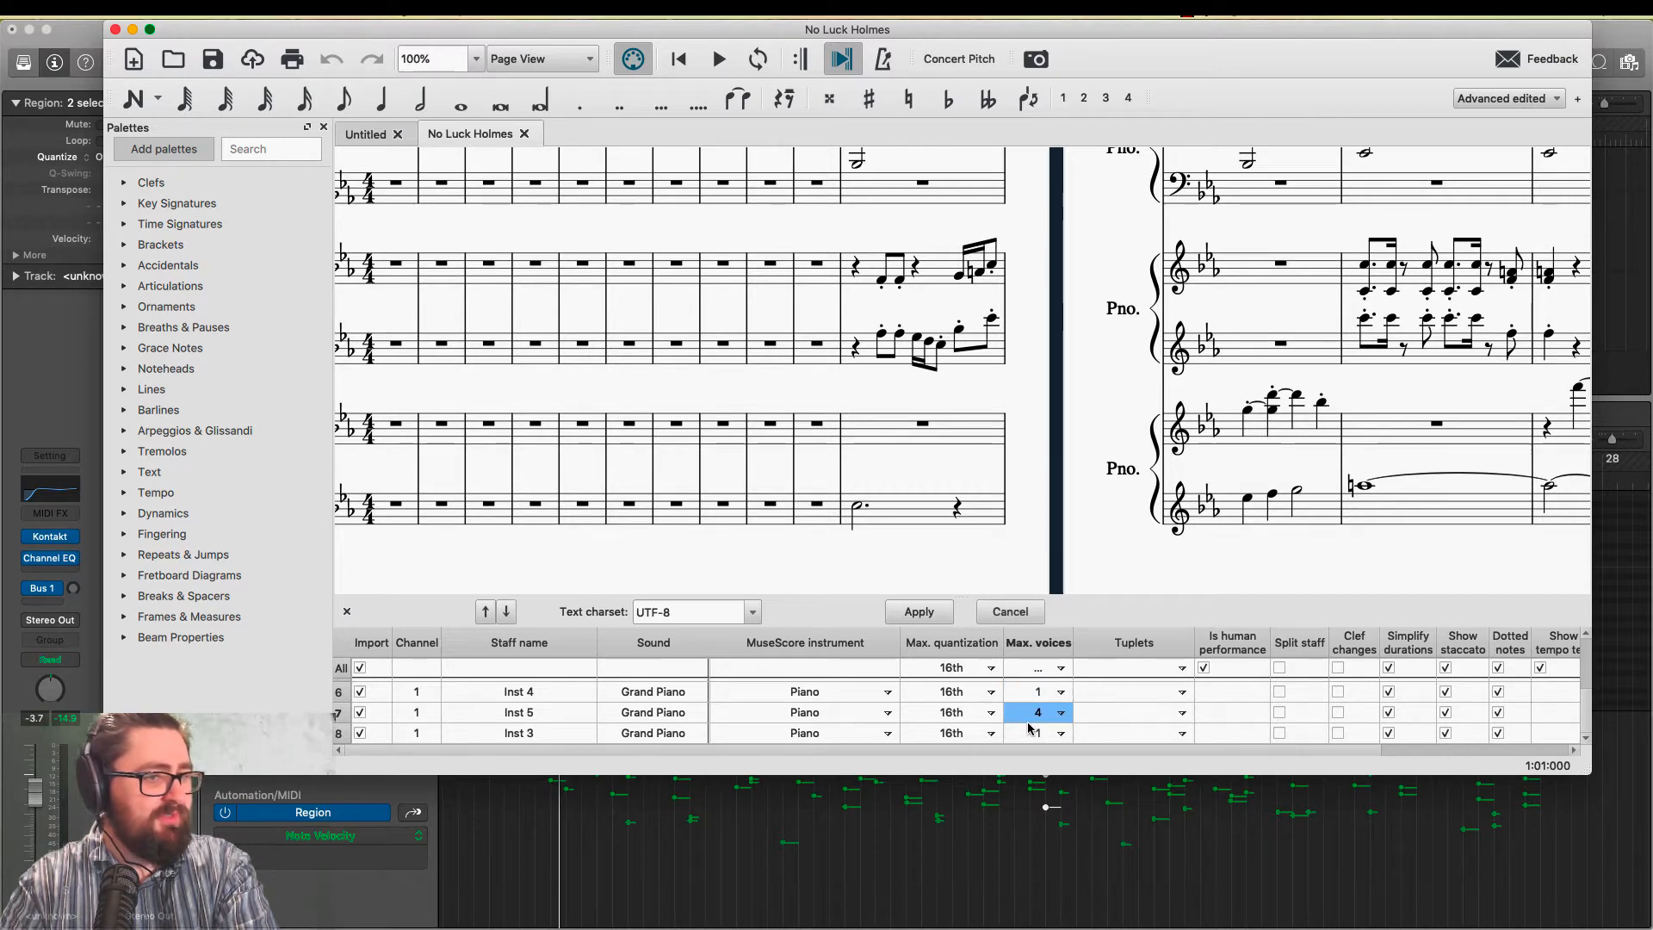
pyautogui.hscroll(-10, 882, 461)
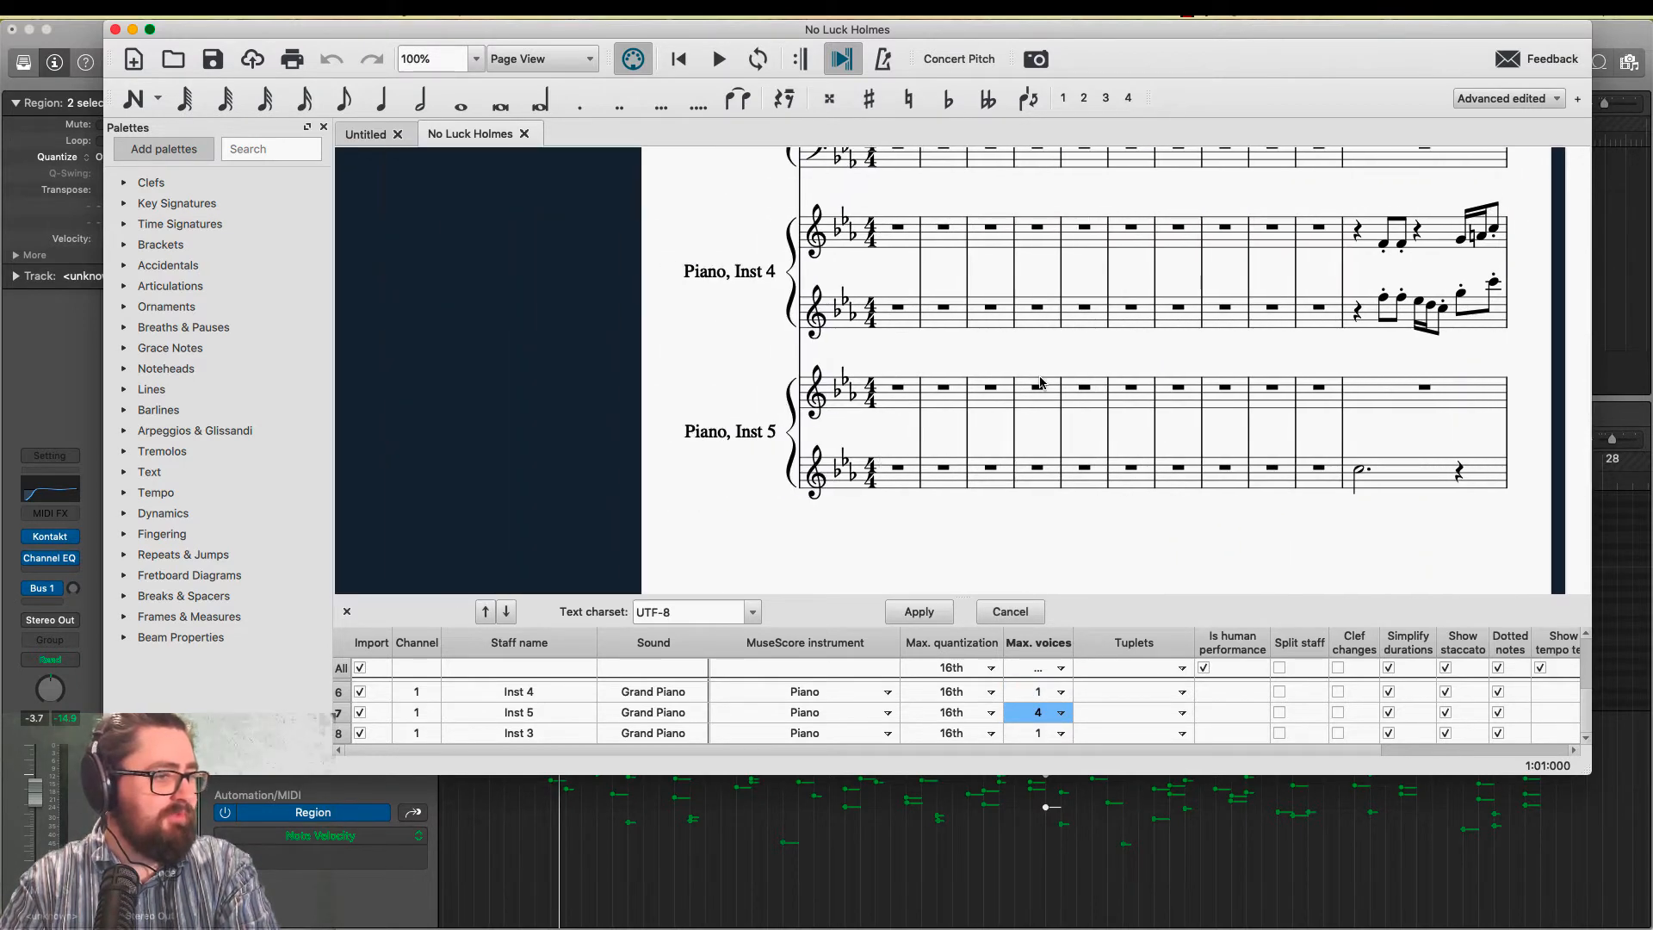
pyautogui.hscroll(15, 1040, 383)
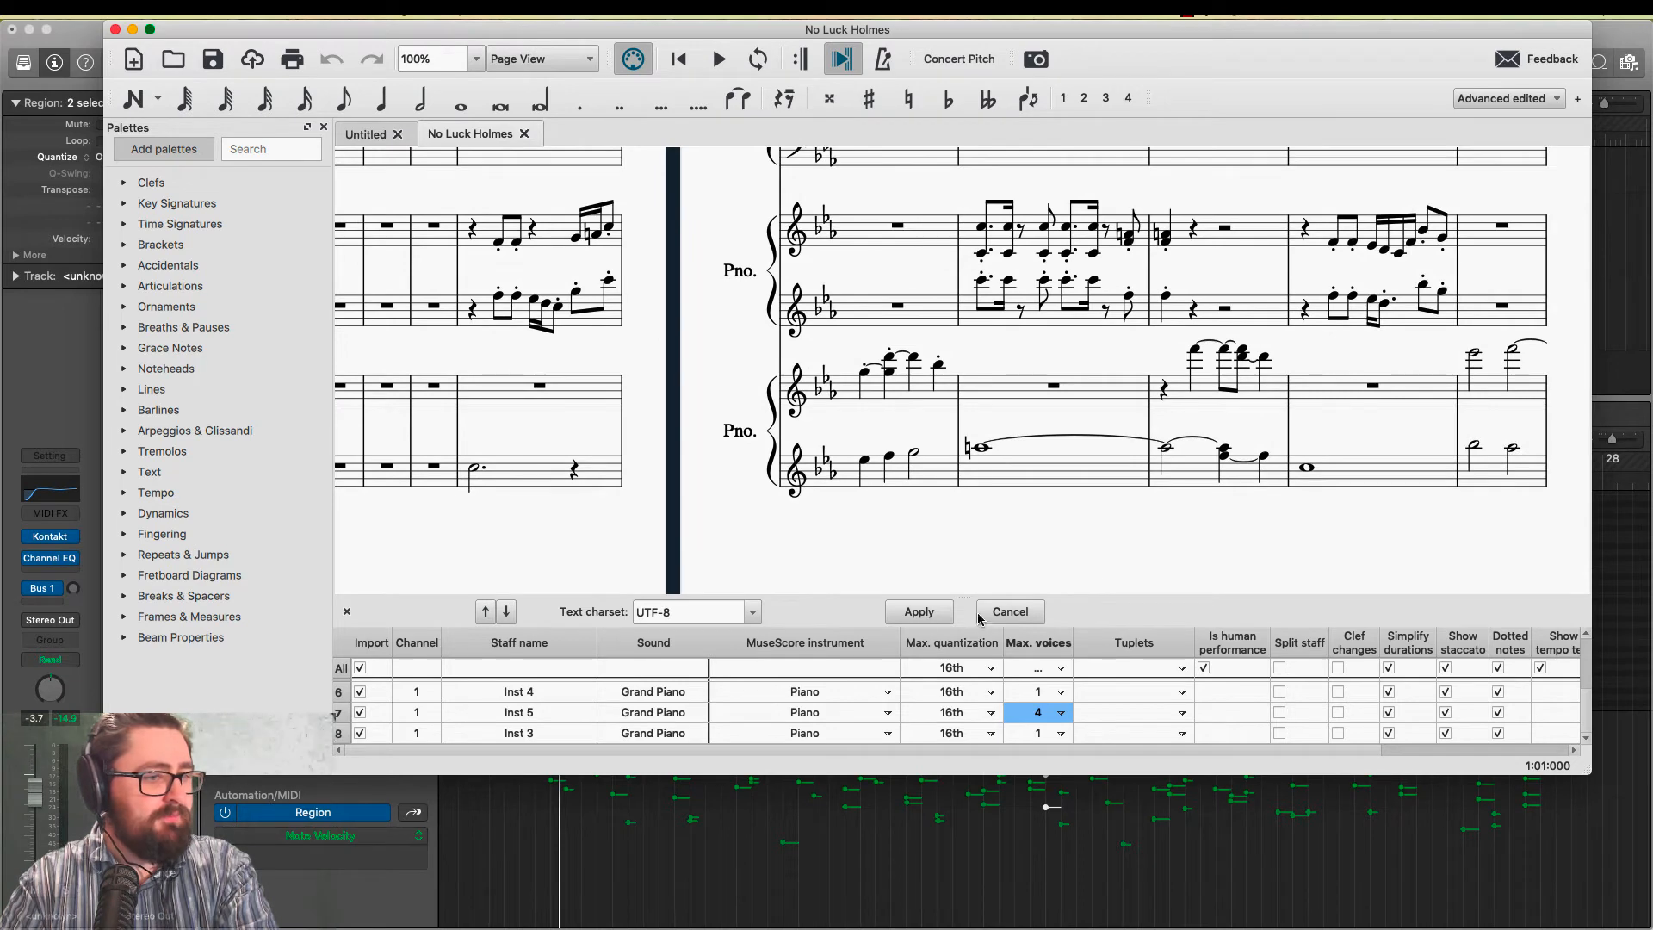
pyautogui.click(914, 611)
pyautogui.hscroll(15, 1128, 486)
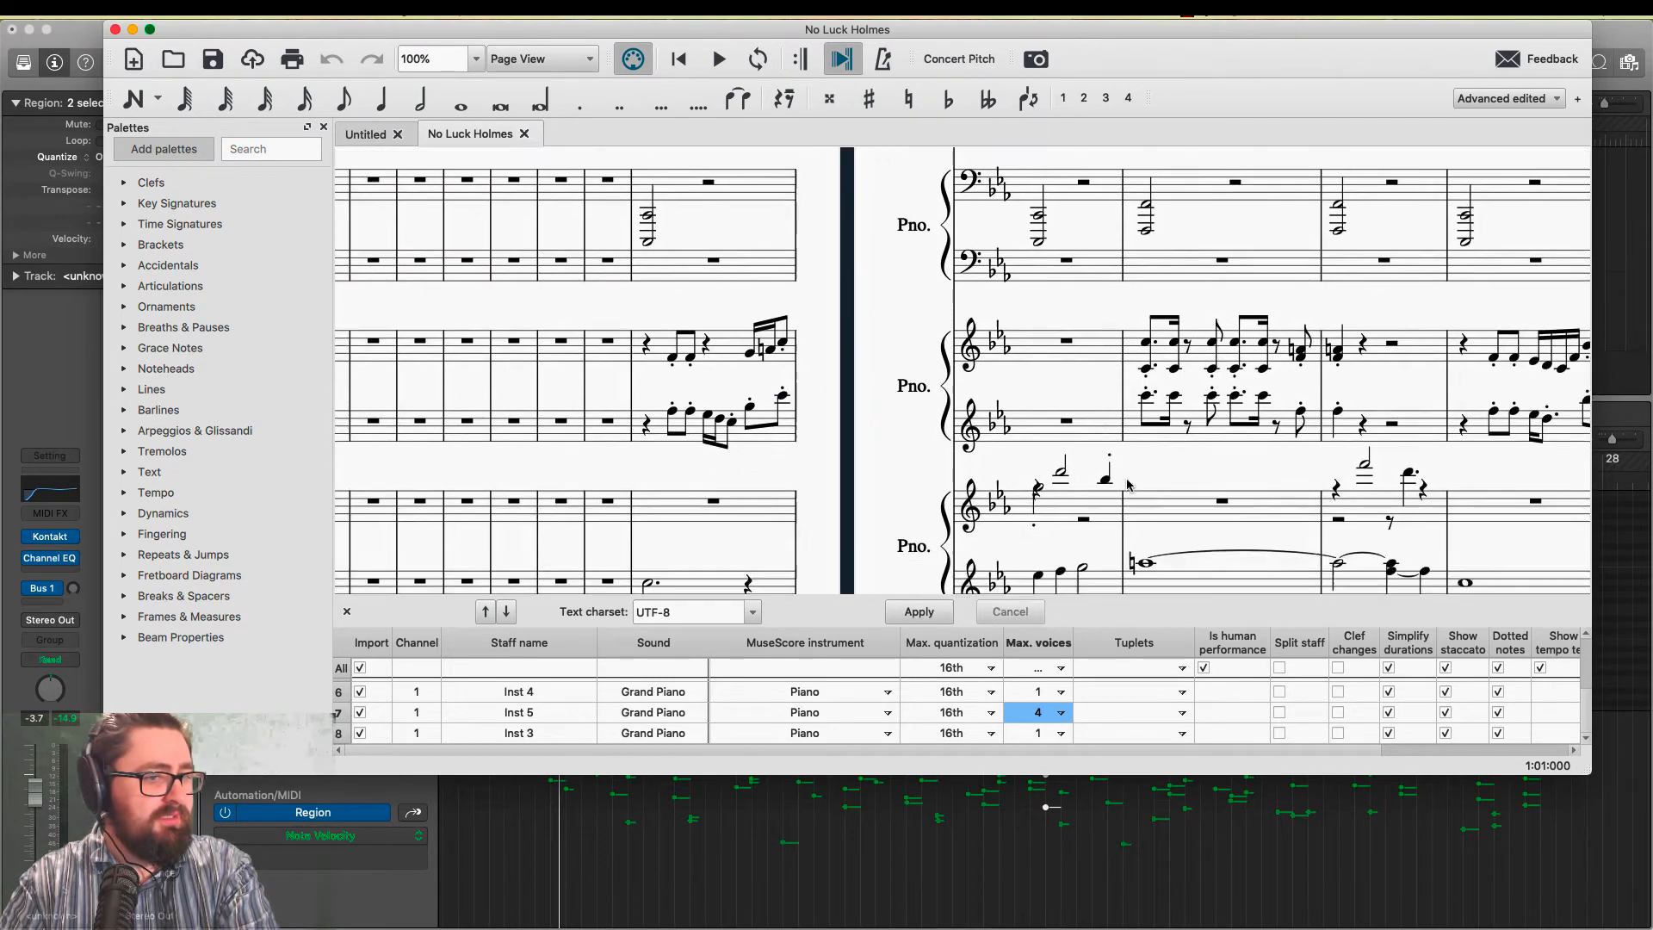
pyautogui.scroll(2, 1127, 485)
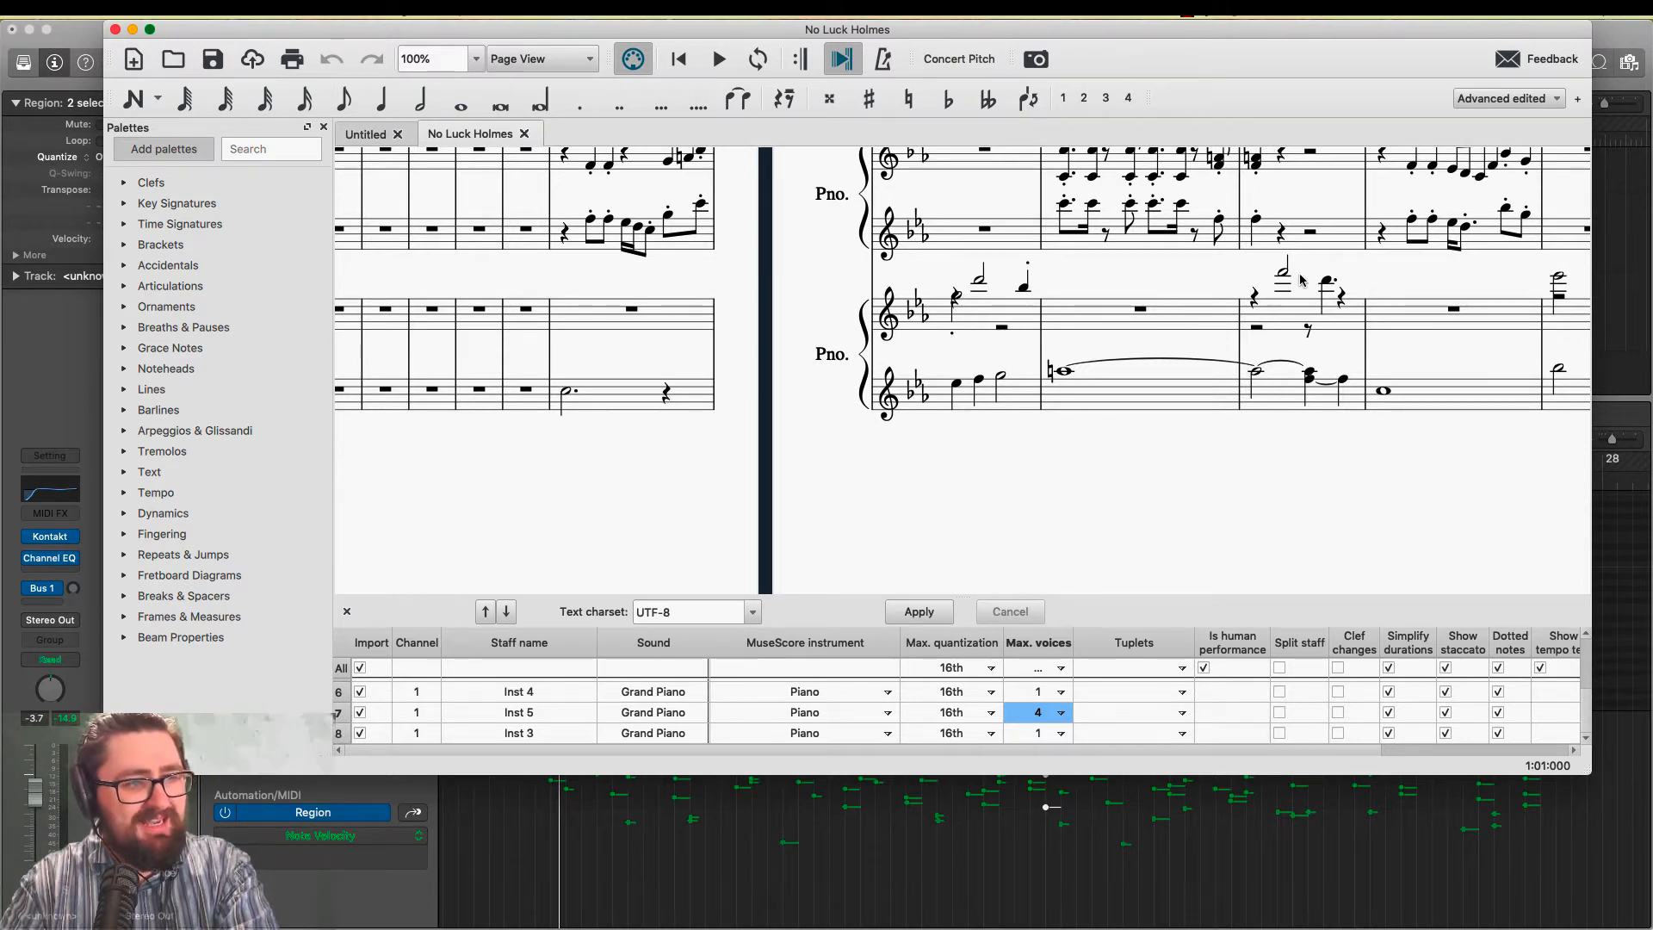
# Set the maximum voices for the Inst 5 track back to 1 and apply the import settings
pyautogui.click(1057, 714)
pyautogui.click(1058, 715)
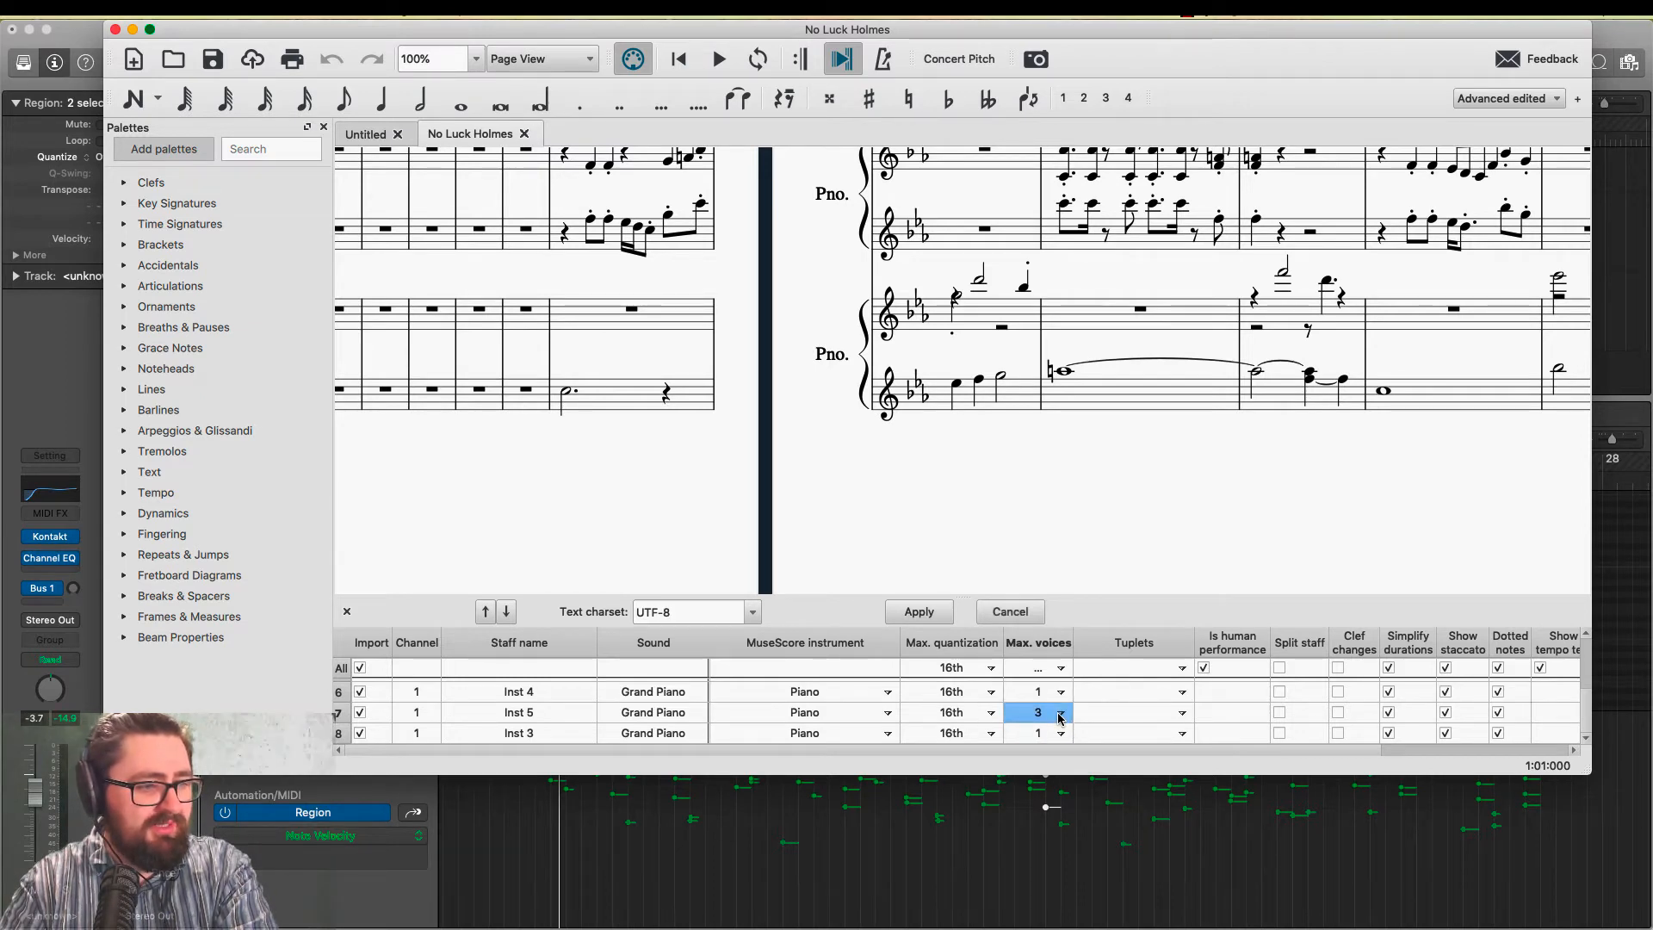
pyautogui.click(1060, 714)
pyautogui.click(1044, 687)
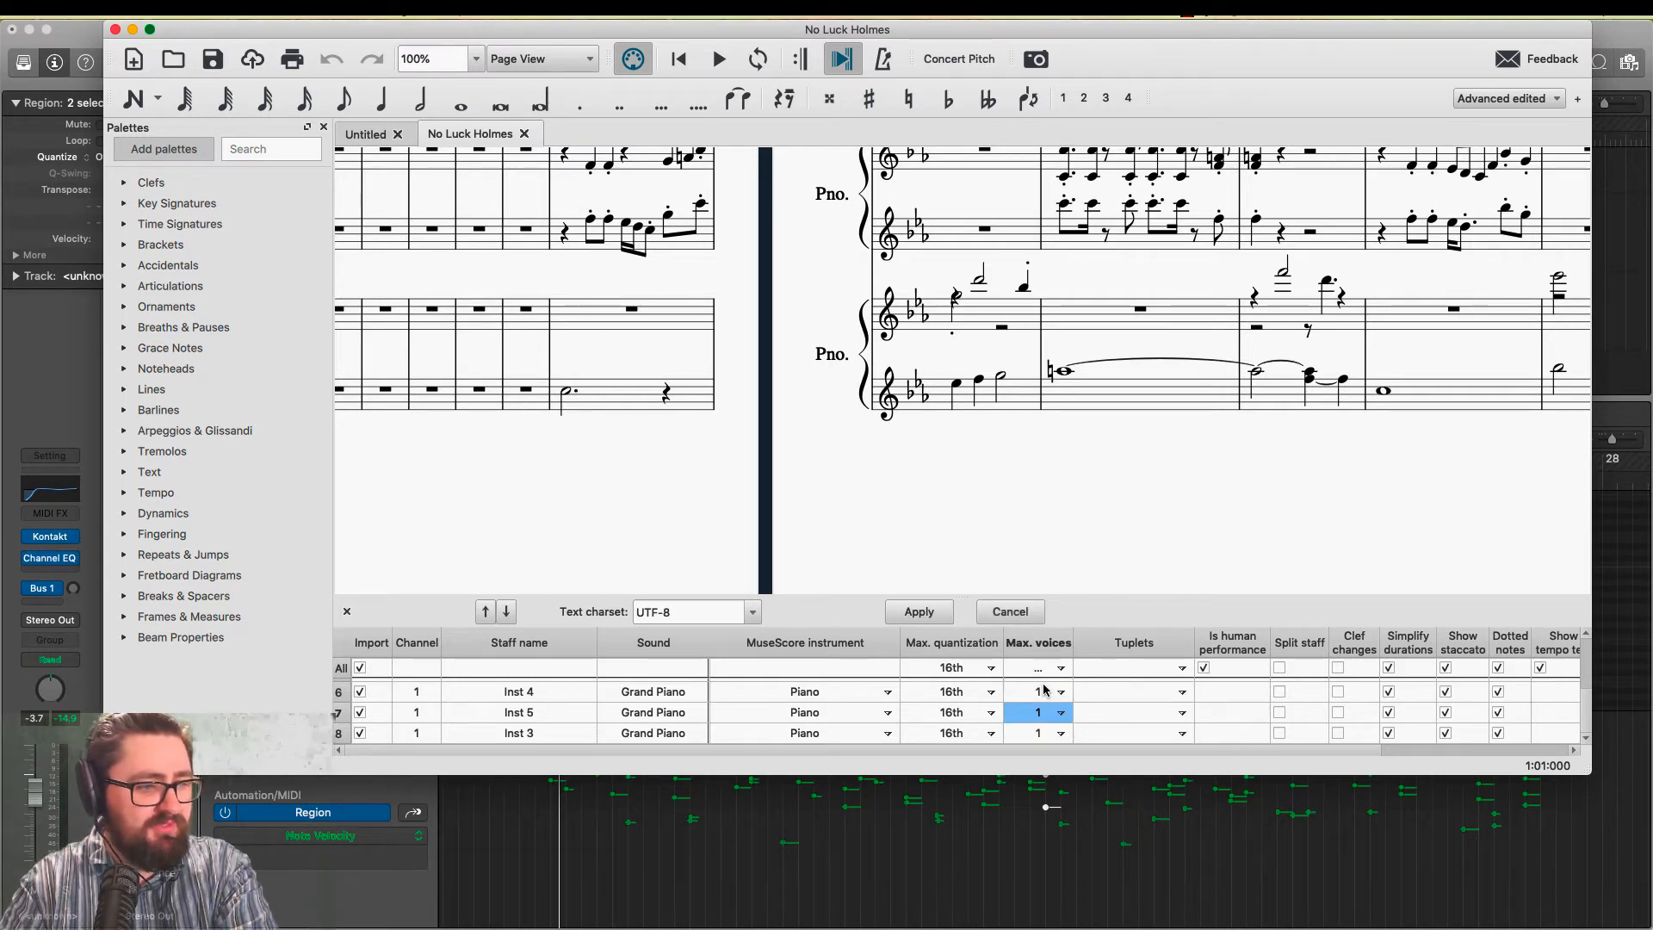
pyautogui.click(920, 612)
# Play the re-imported score from measure 11 and stop playback in measure 20
pyautogui.scroll(-4, 1097, 463)
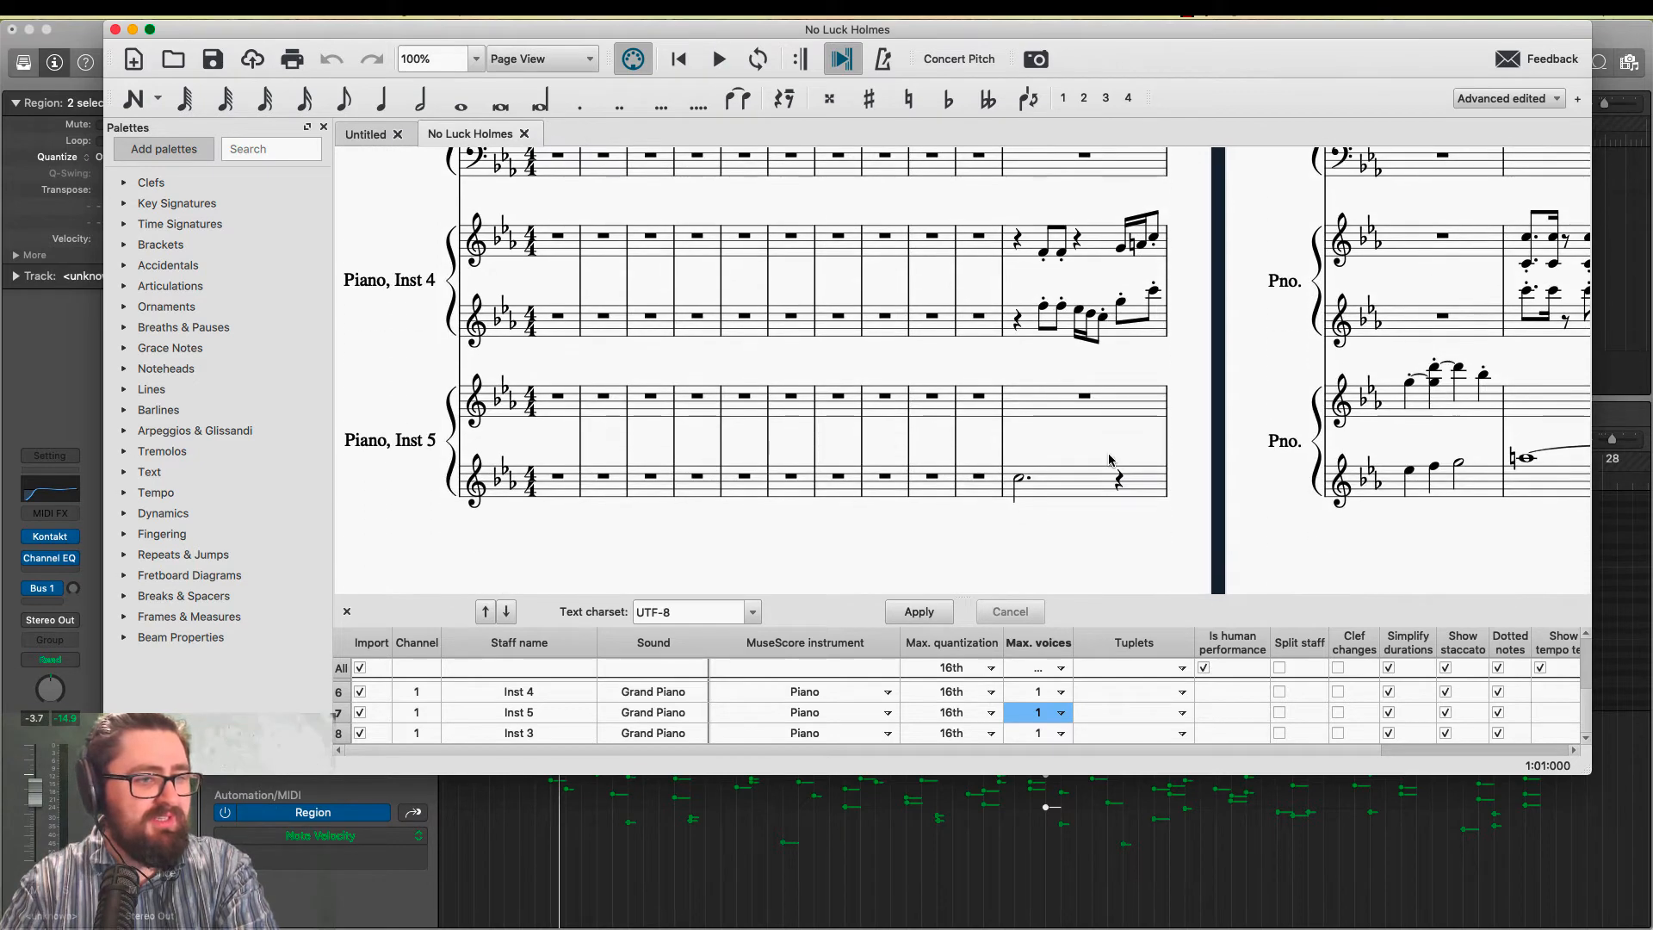
pyautogui.hscroll(5, 1235, 421)
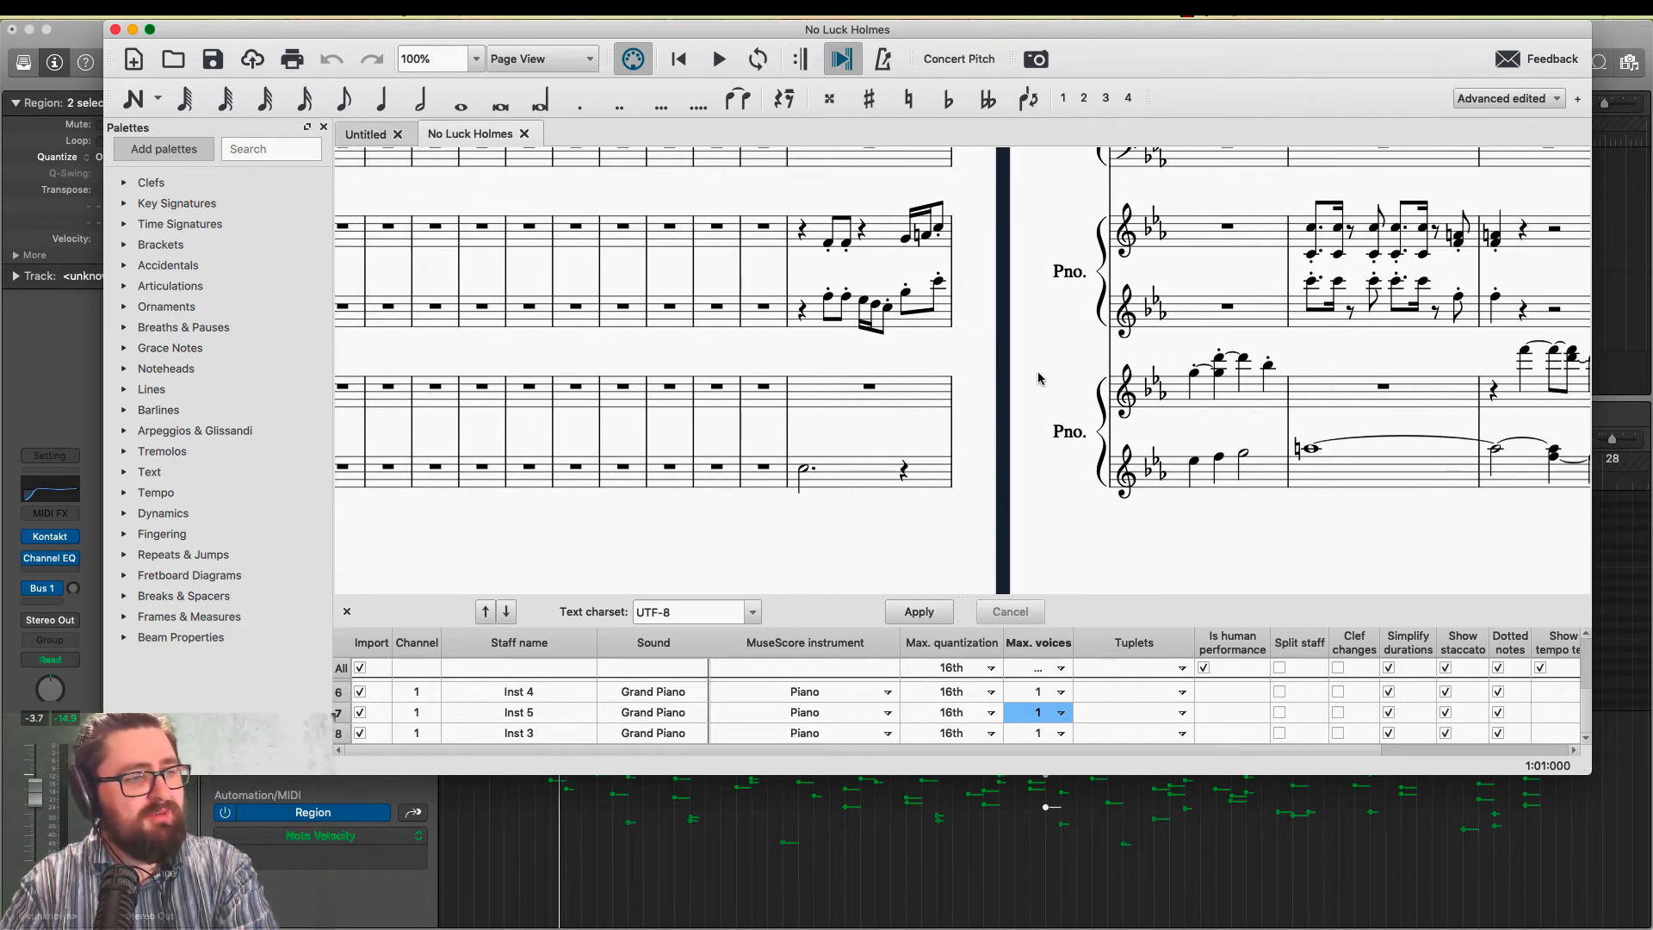
pyautogui.click(802, 310)
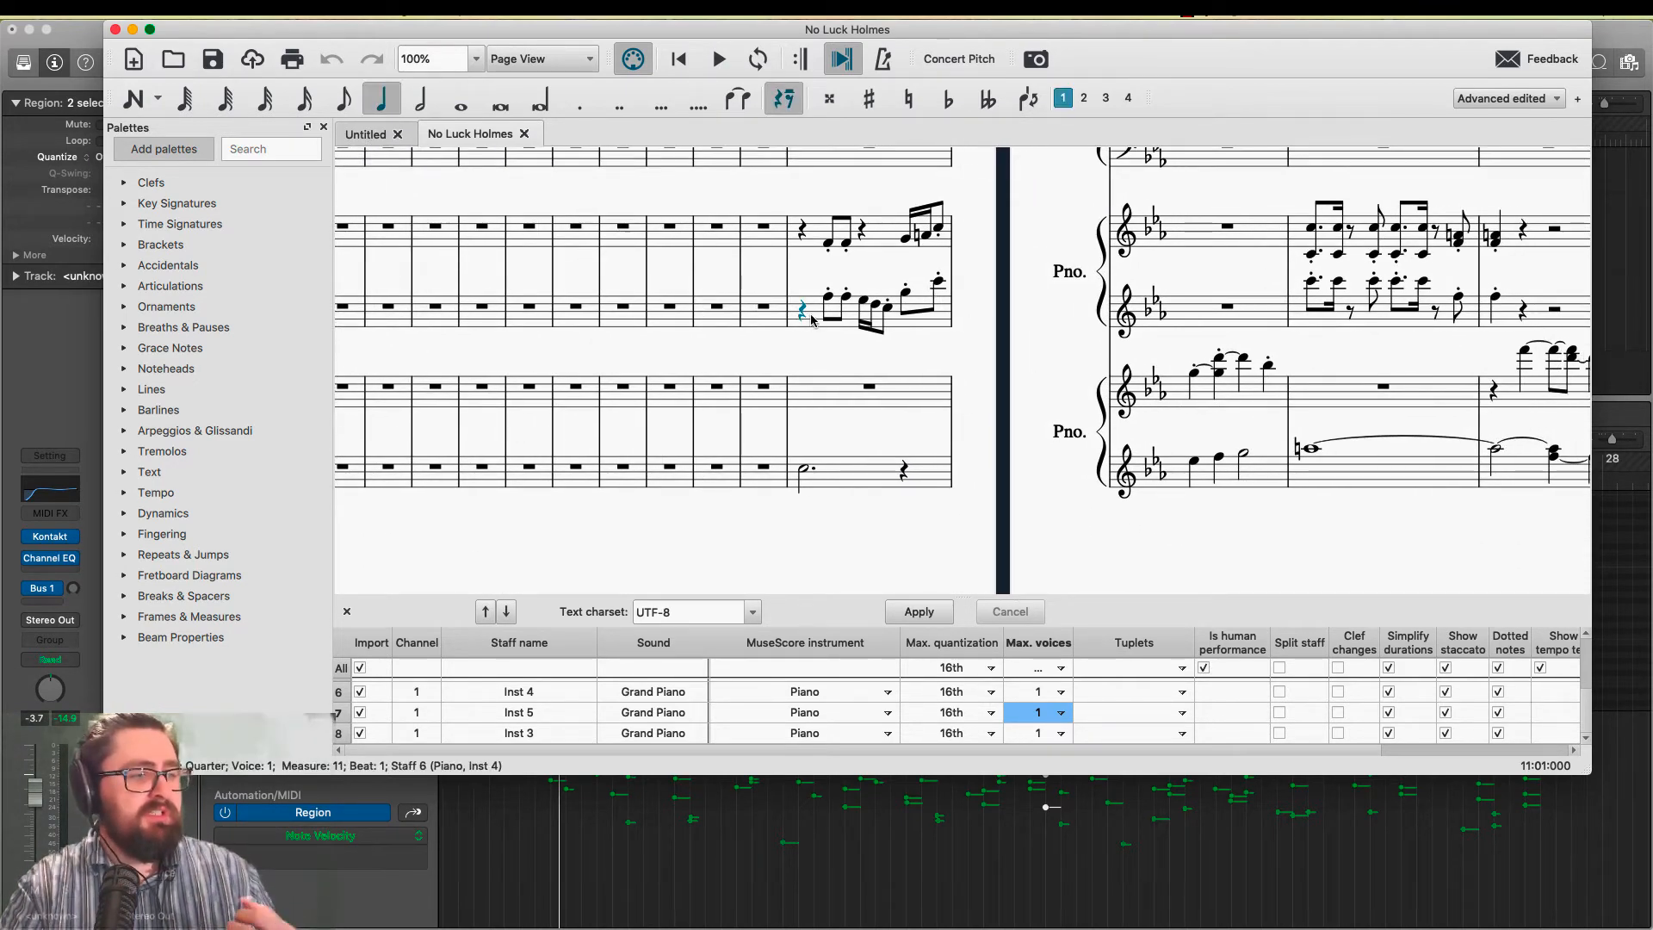
pyautogui.press('space')
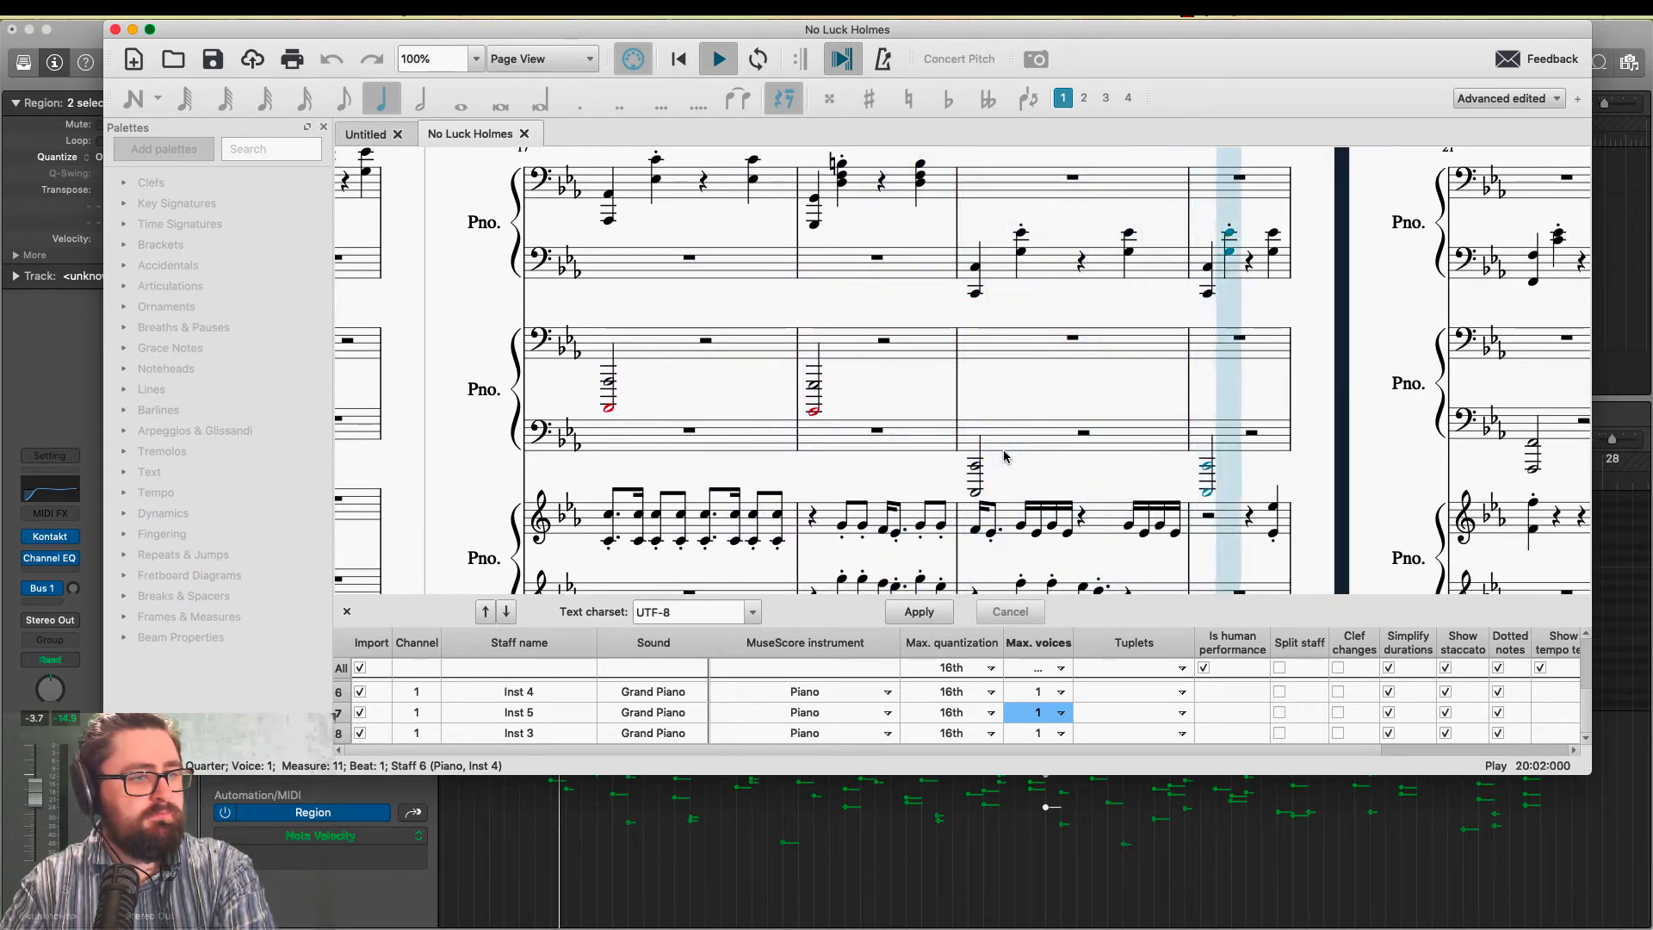
pyautogui.press('space')
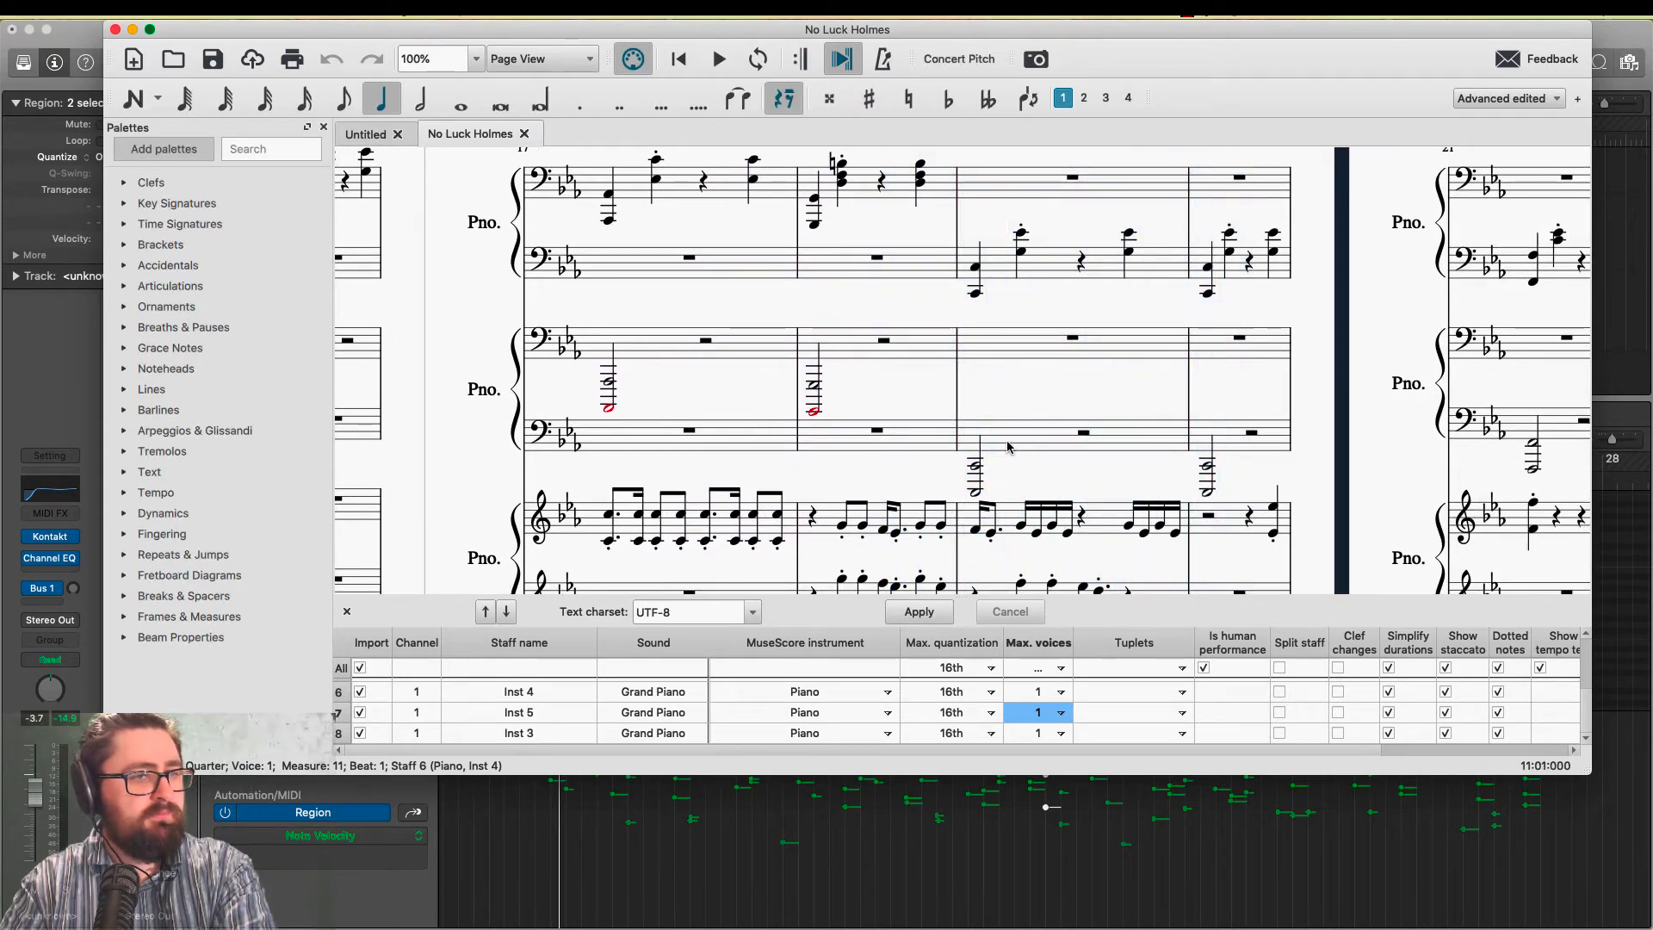
# Show the mixer and set the sound of the second Inst 1 channel to Fingered Bass
pyautogui.click(220, 17)
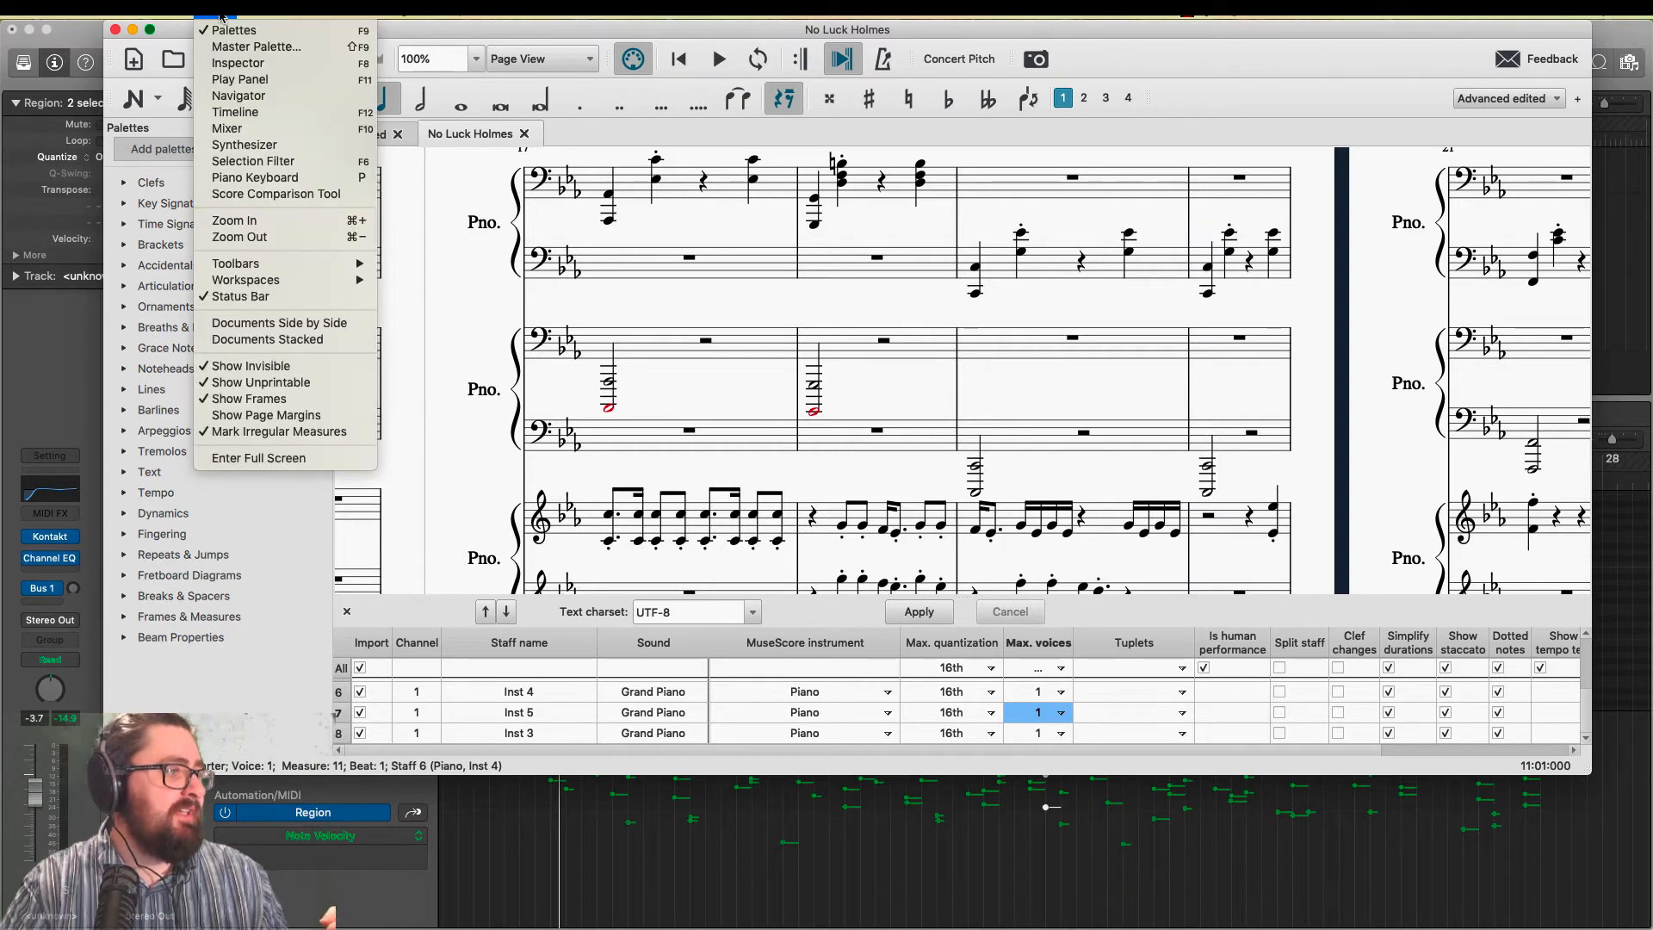
pyautogui.click(258, 128)
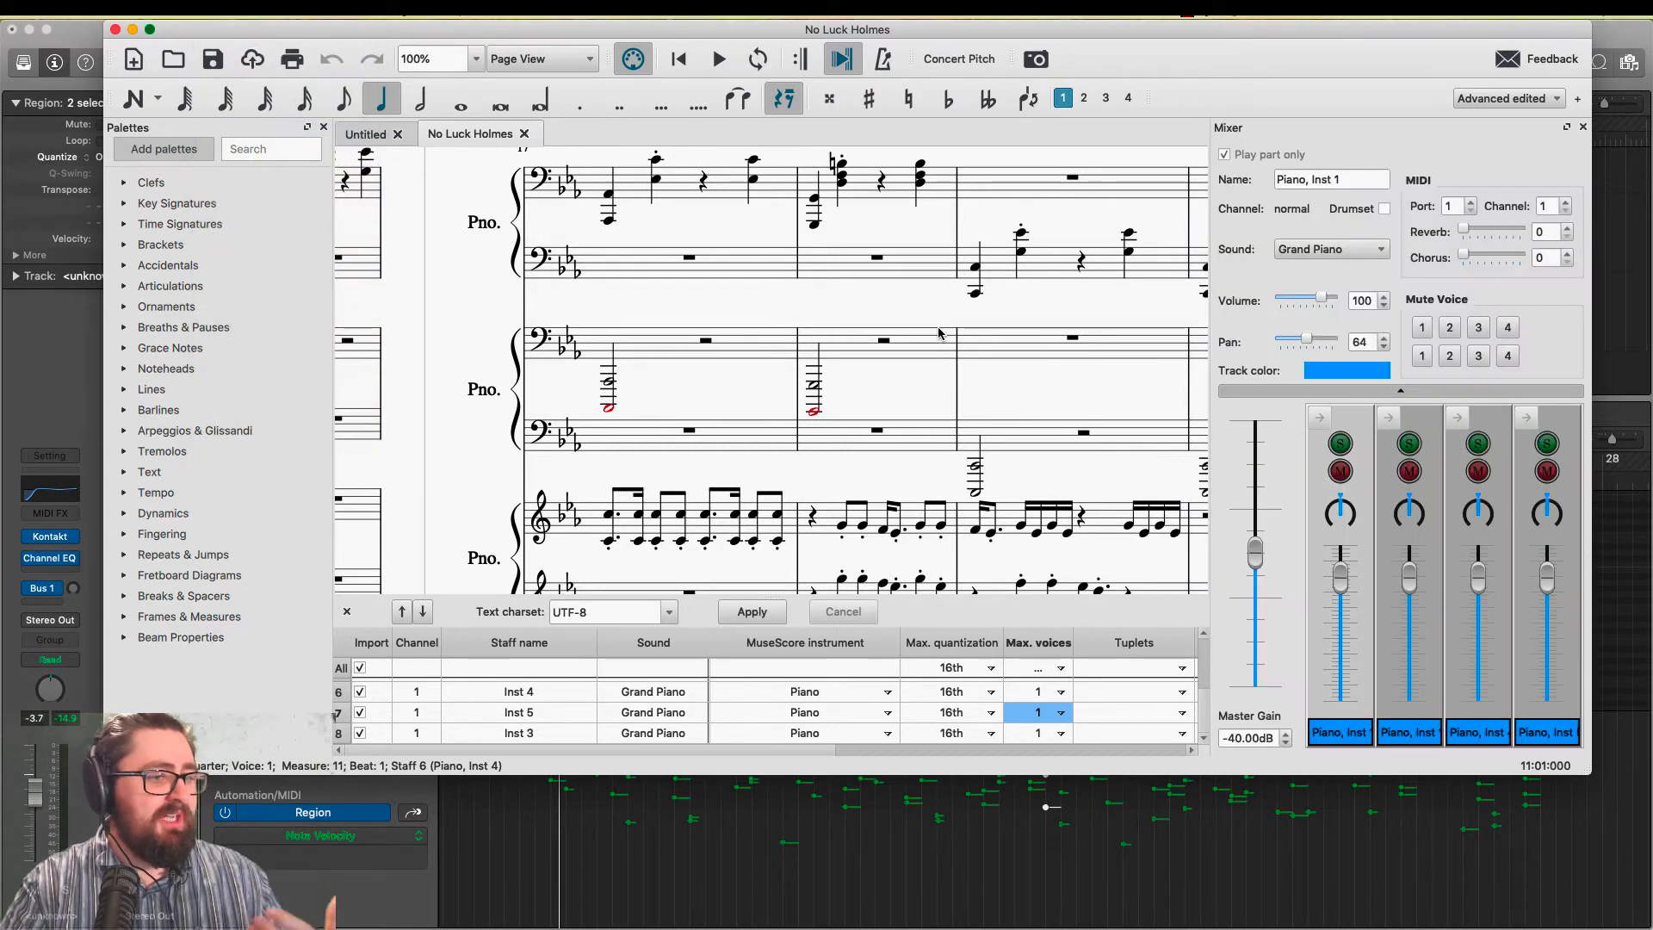
pyautogui.click(1419, 685)
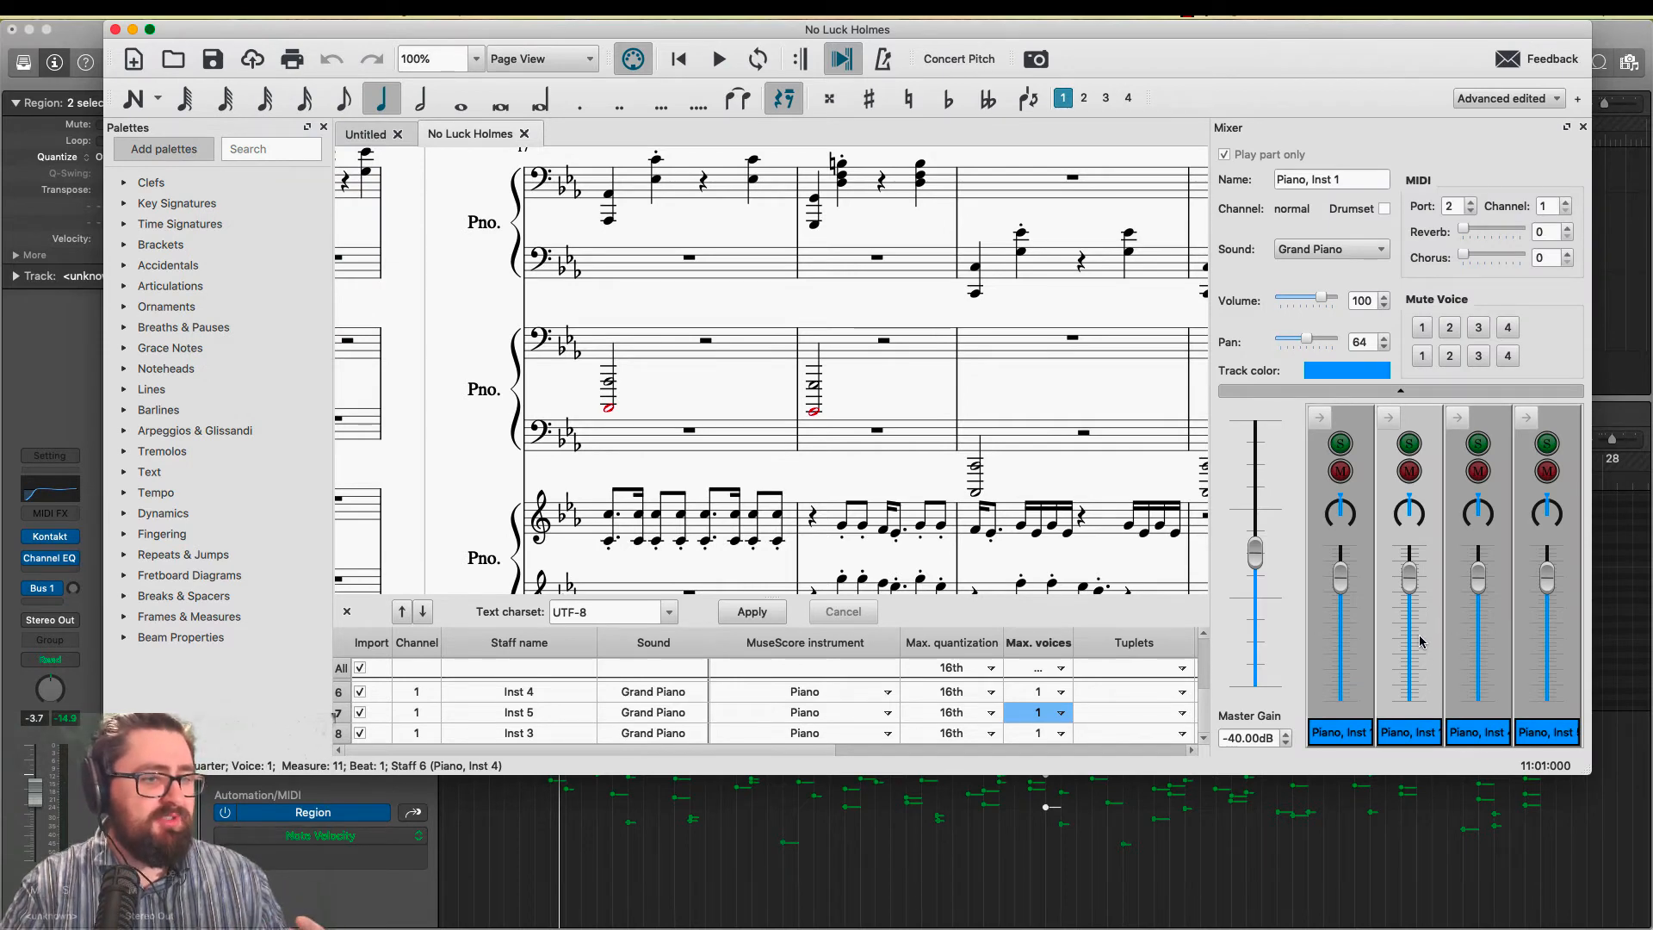
pyautogui.click(1341, 252)
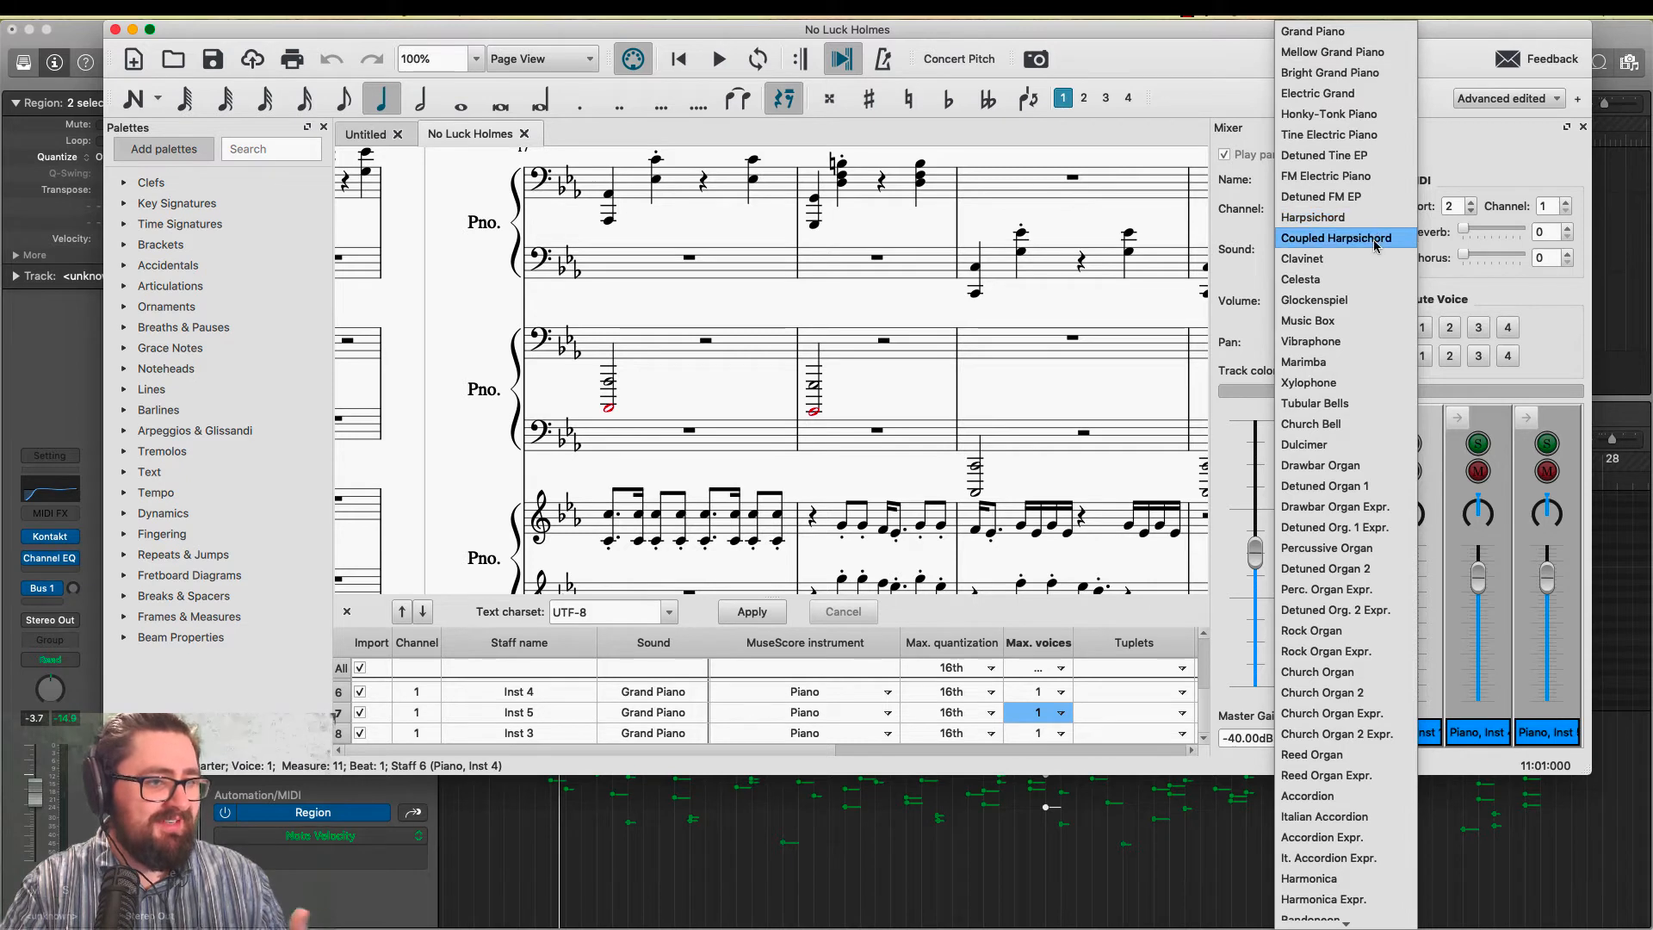
pyautogui.scroll(-5, 1390, 551)
pyautogui.scroll(-3, 1394, 558)
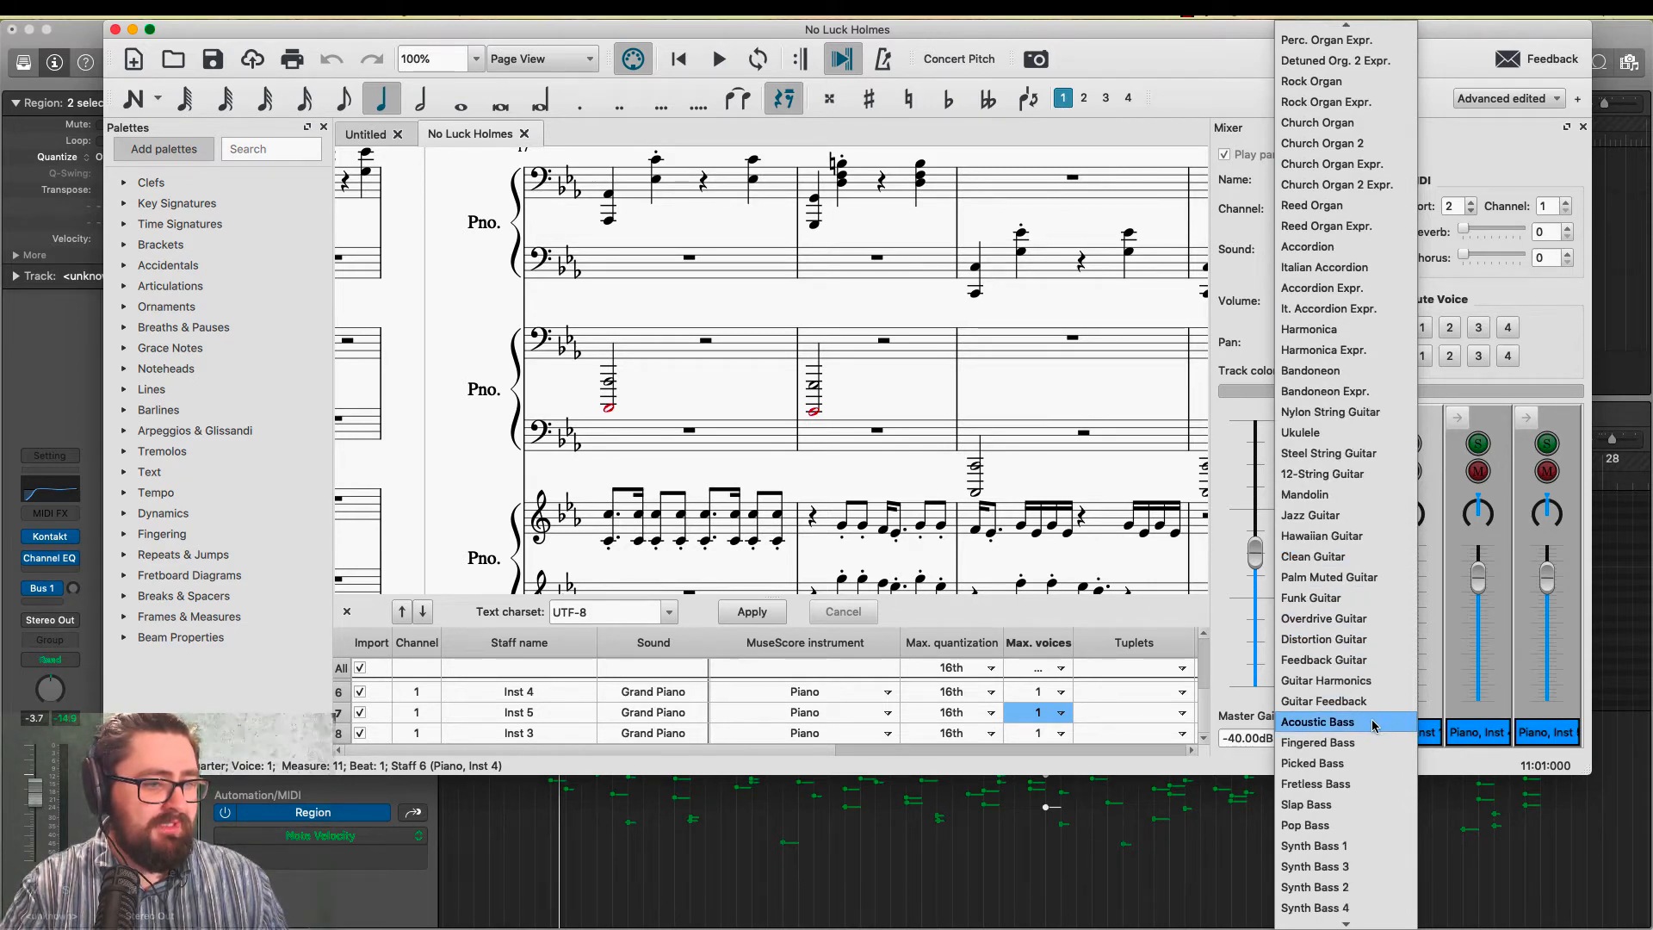
pyautogui.click(1355, 742)
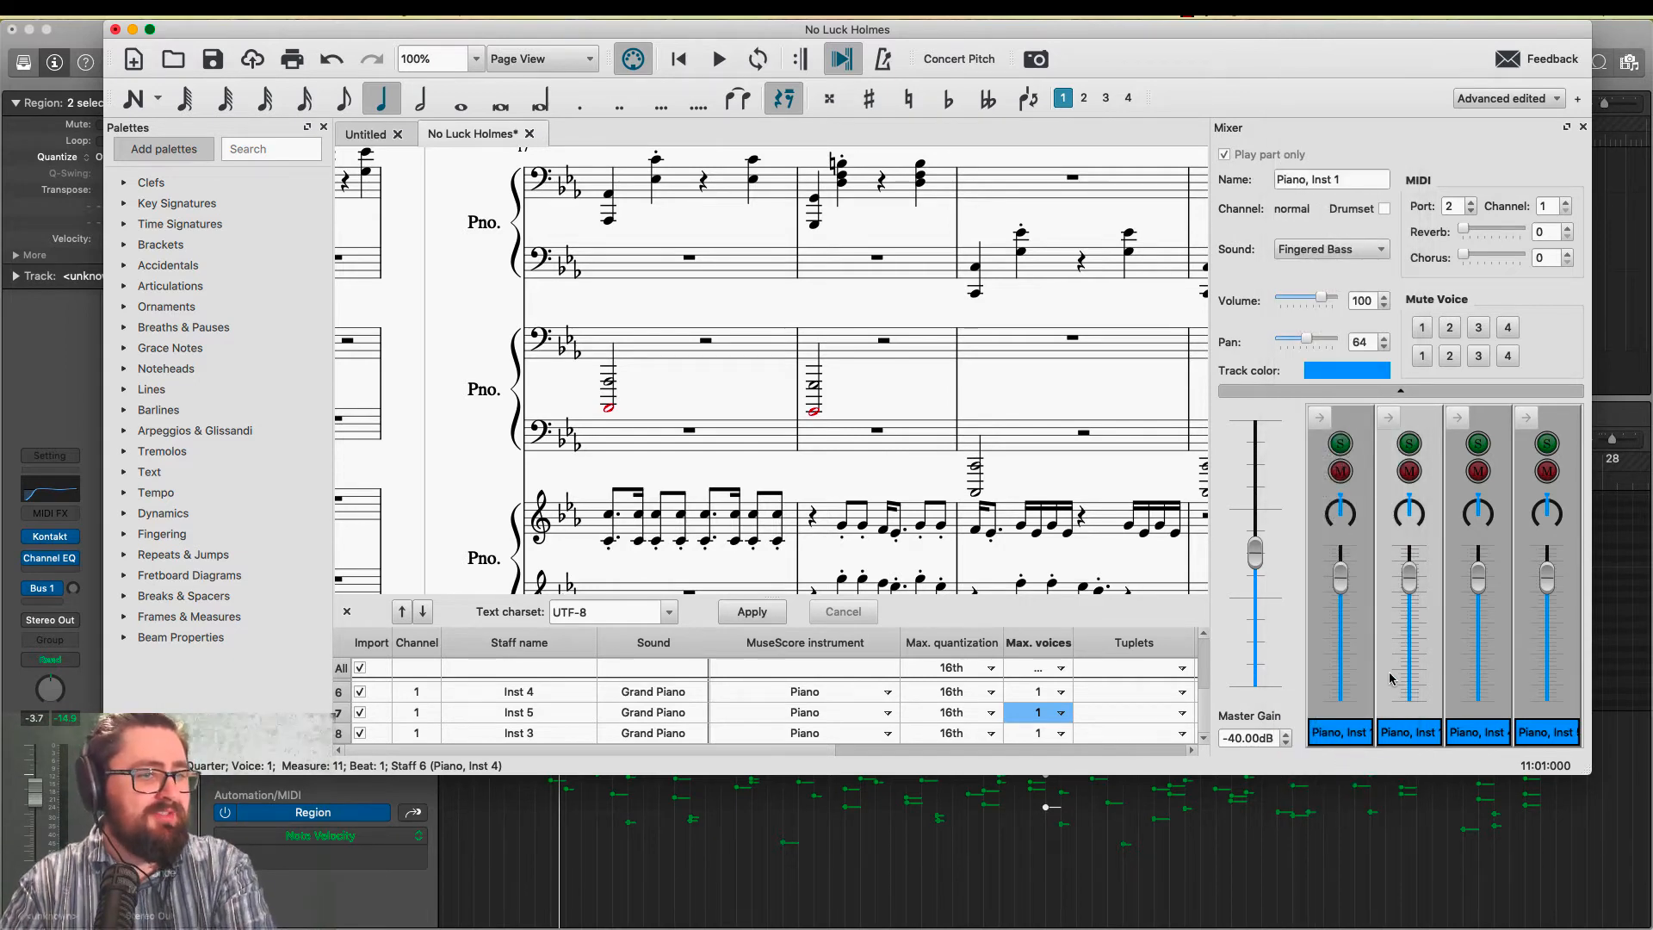
# Play the score with the new bass sound, then replay it from measure 15 and solo the second Inst 1 channel
pyautogui.press('space')
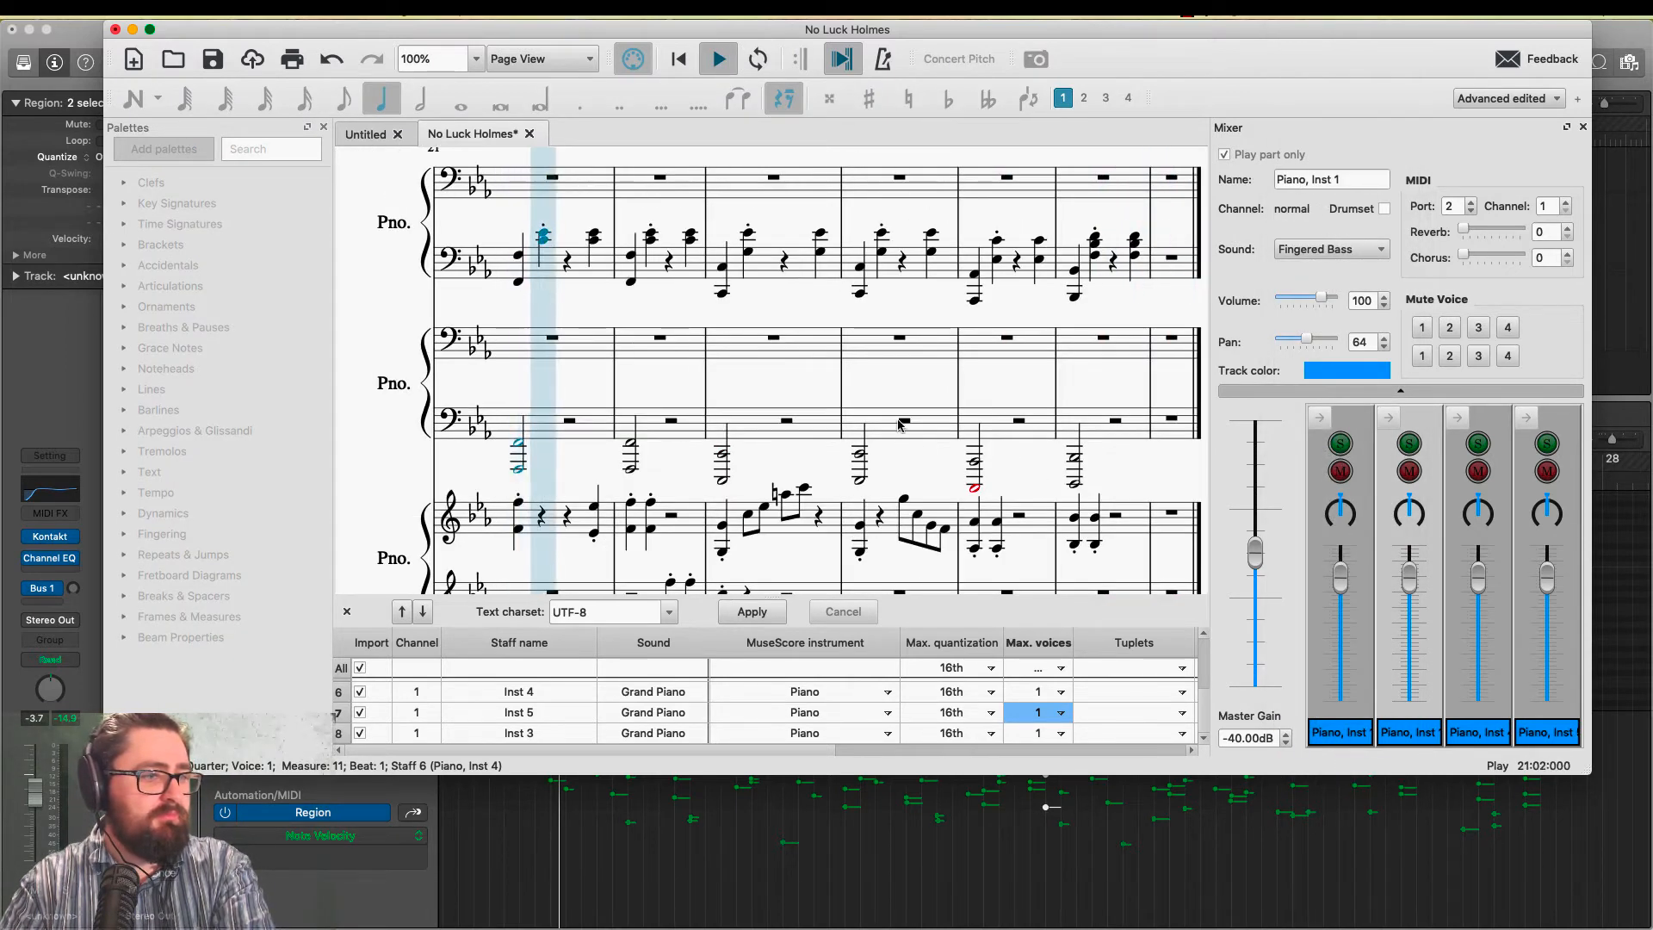
pyautogui.press('space')
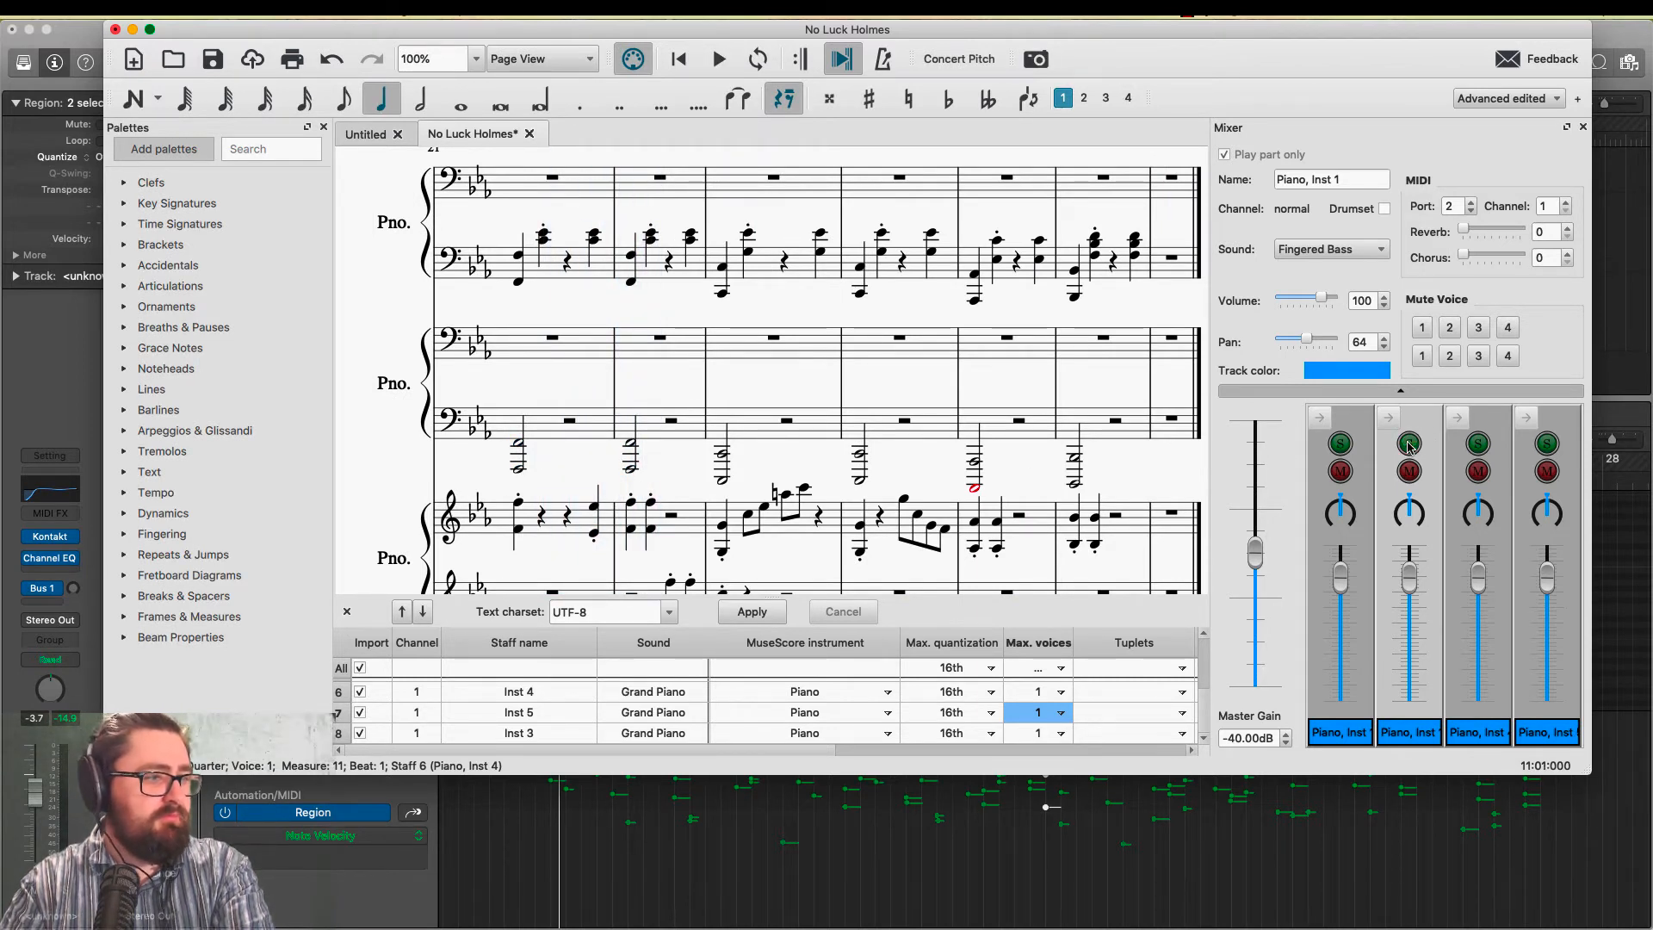
pyautogui.hscroll(-10, 708, 339)
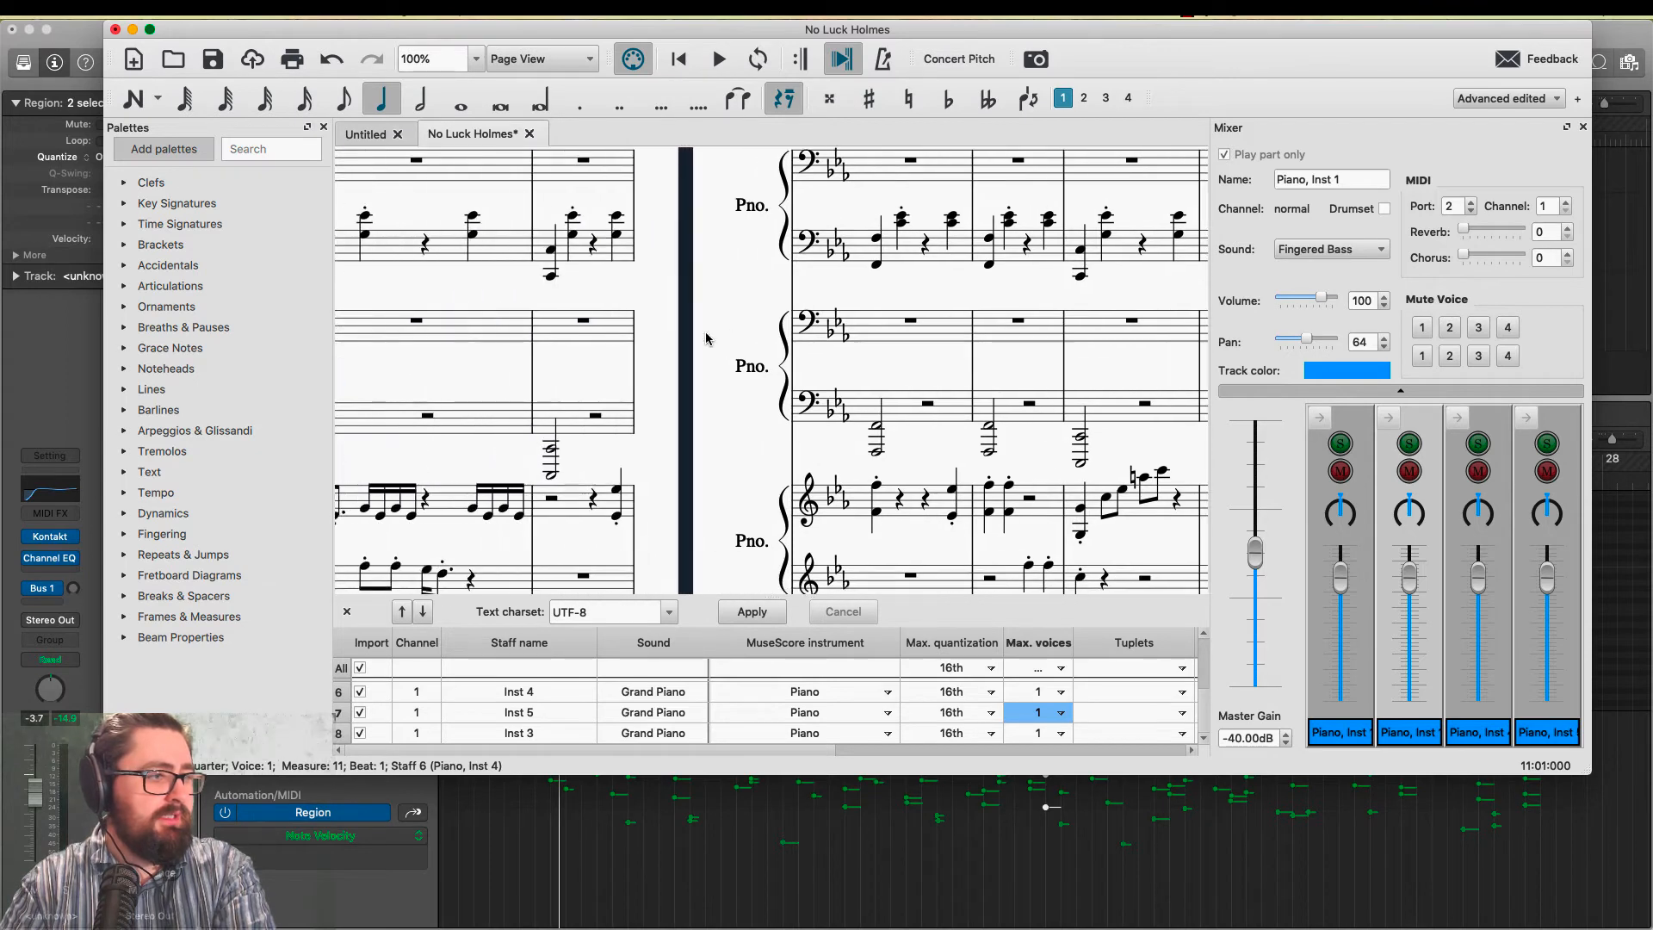
pyautogui.hscroll(-5, 567, 354)
pyautogui.hscroll(-8, 566, 354)
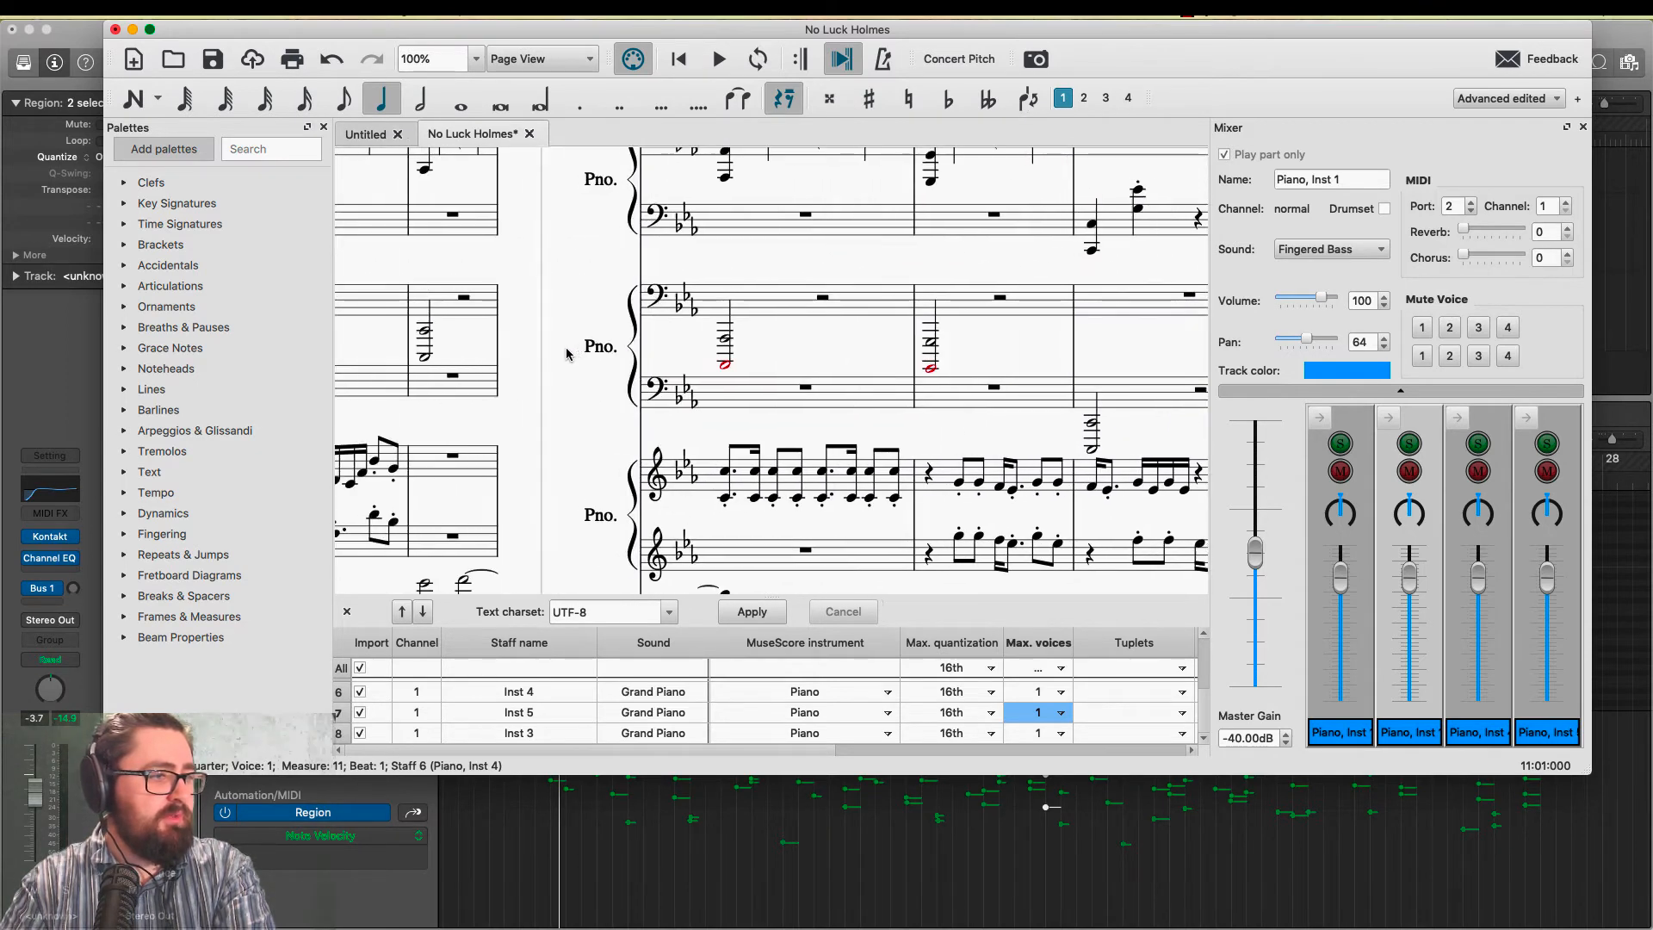
pyautogui.click(488, 285)
pyautogui.press('space')
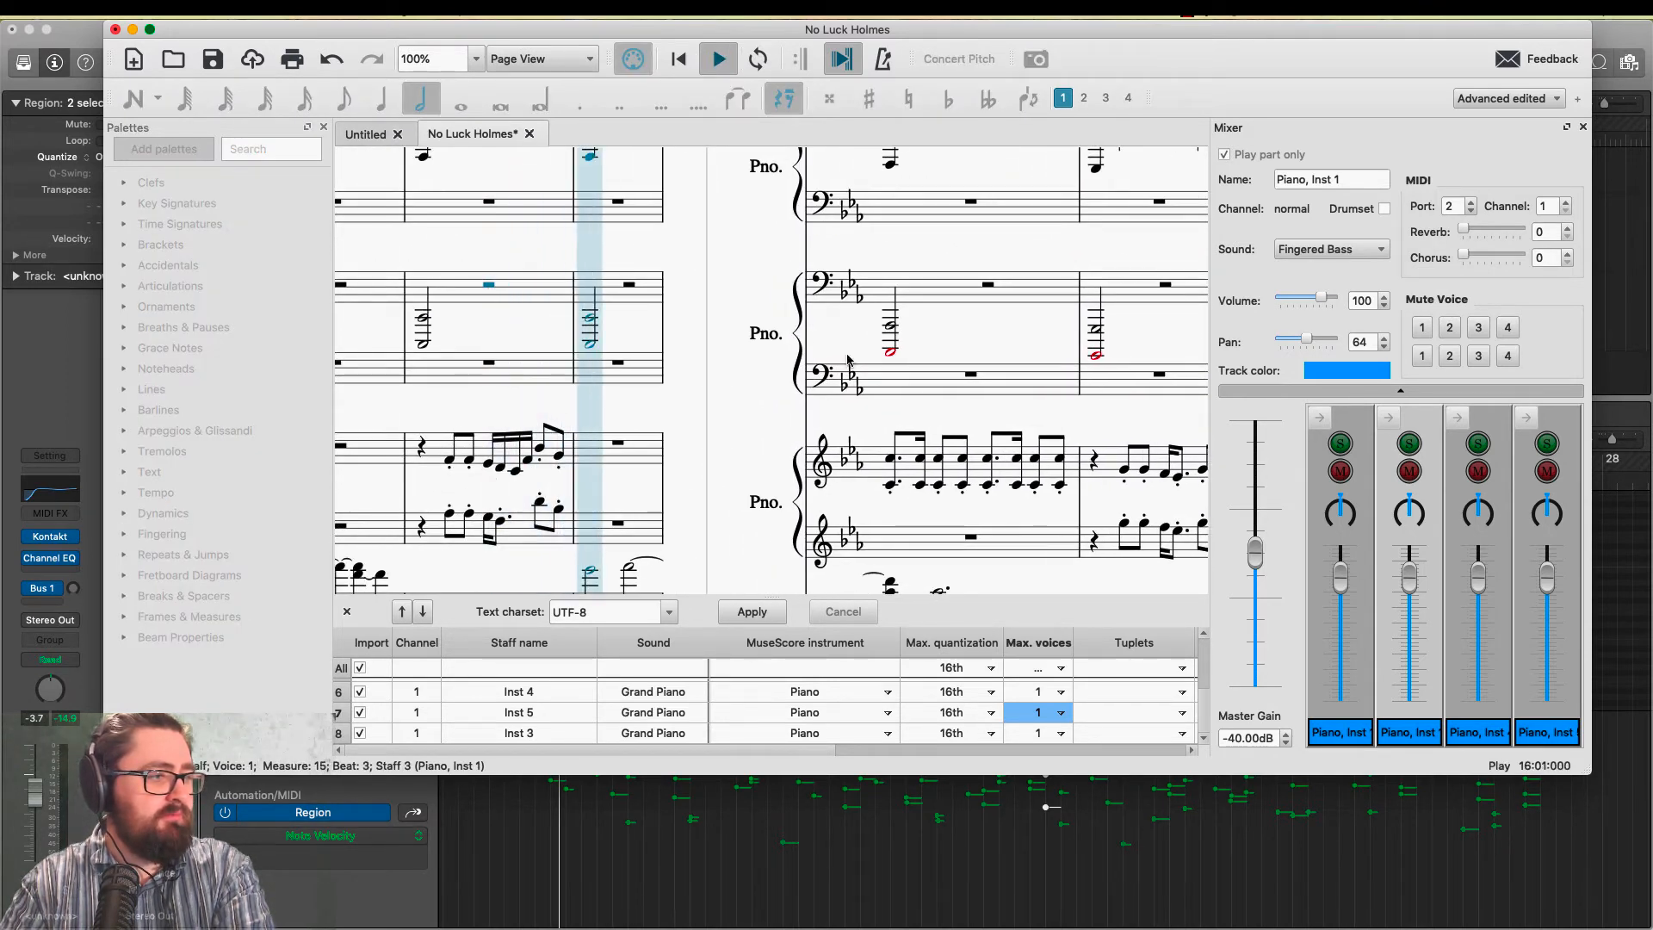
pyautogui.click(1408, 448)
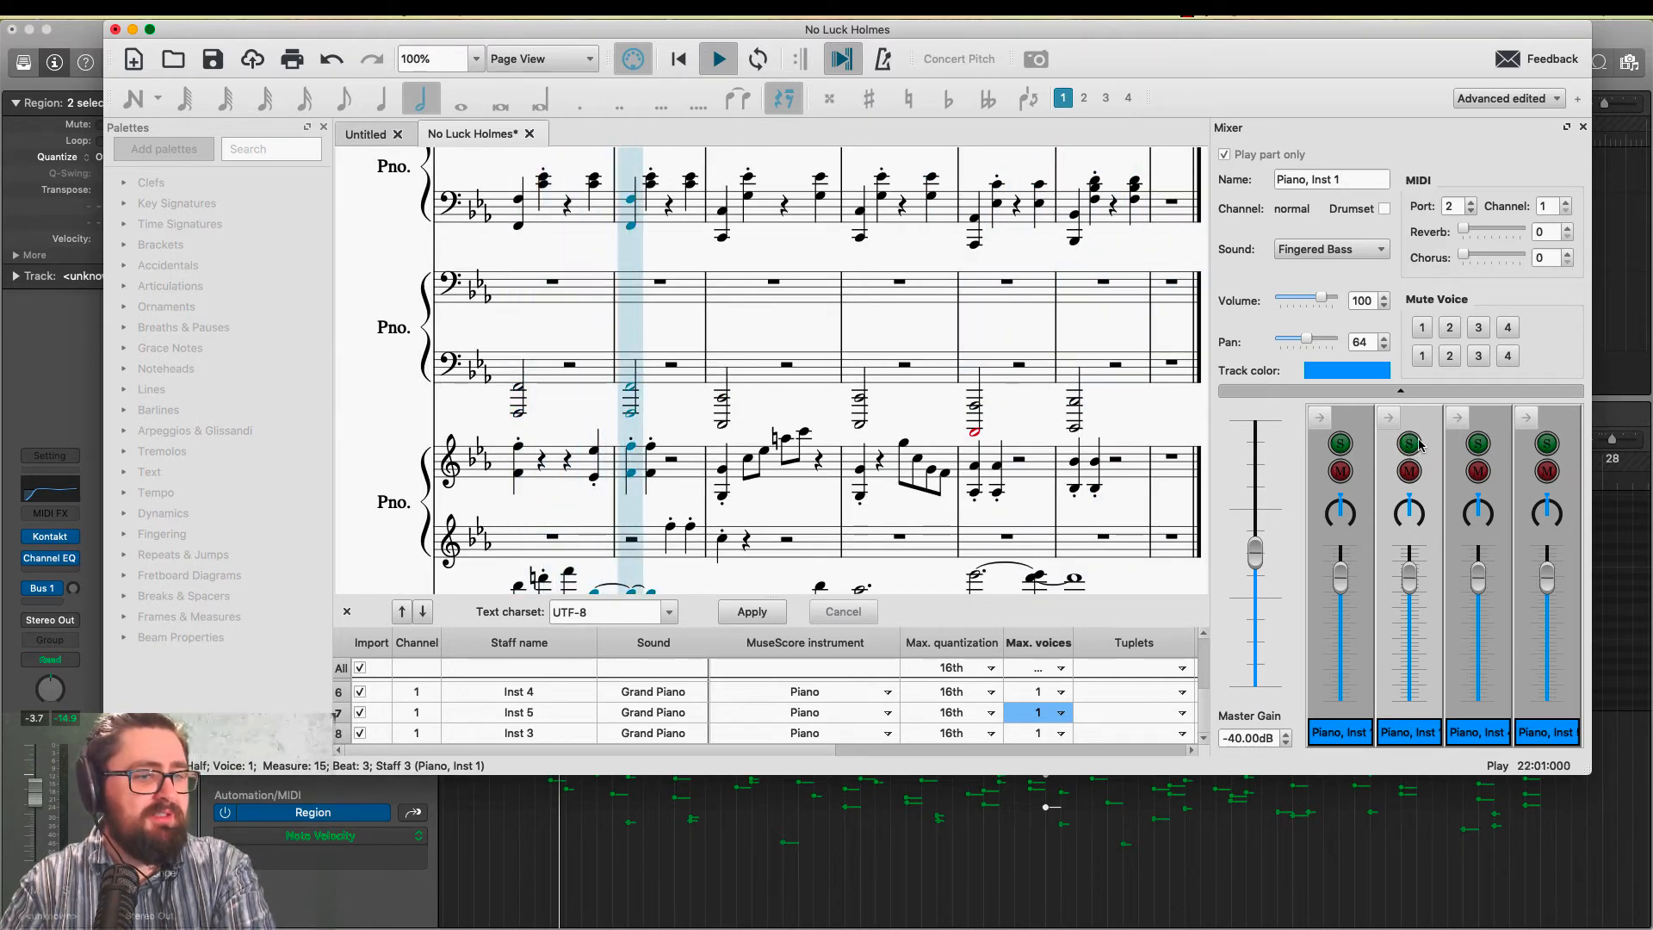
pyautogui.press('space')
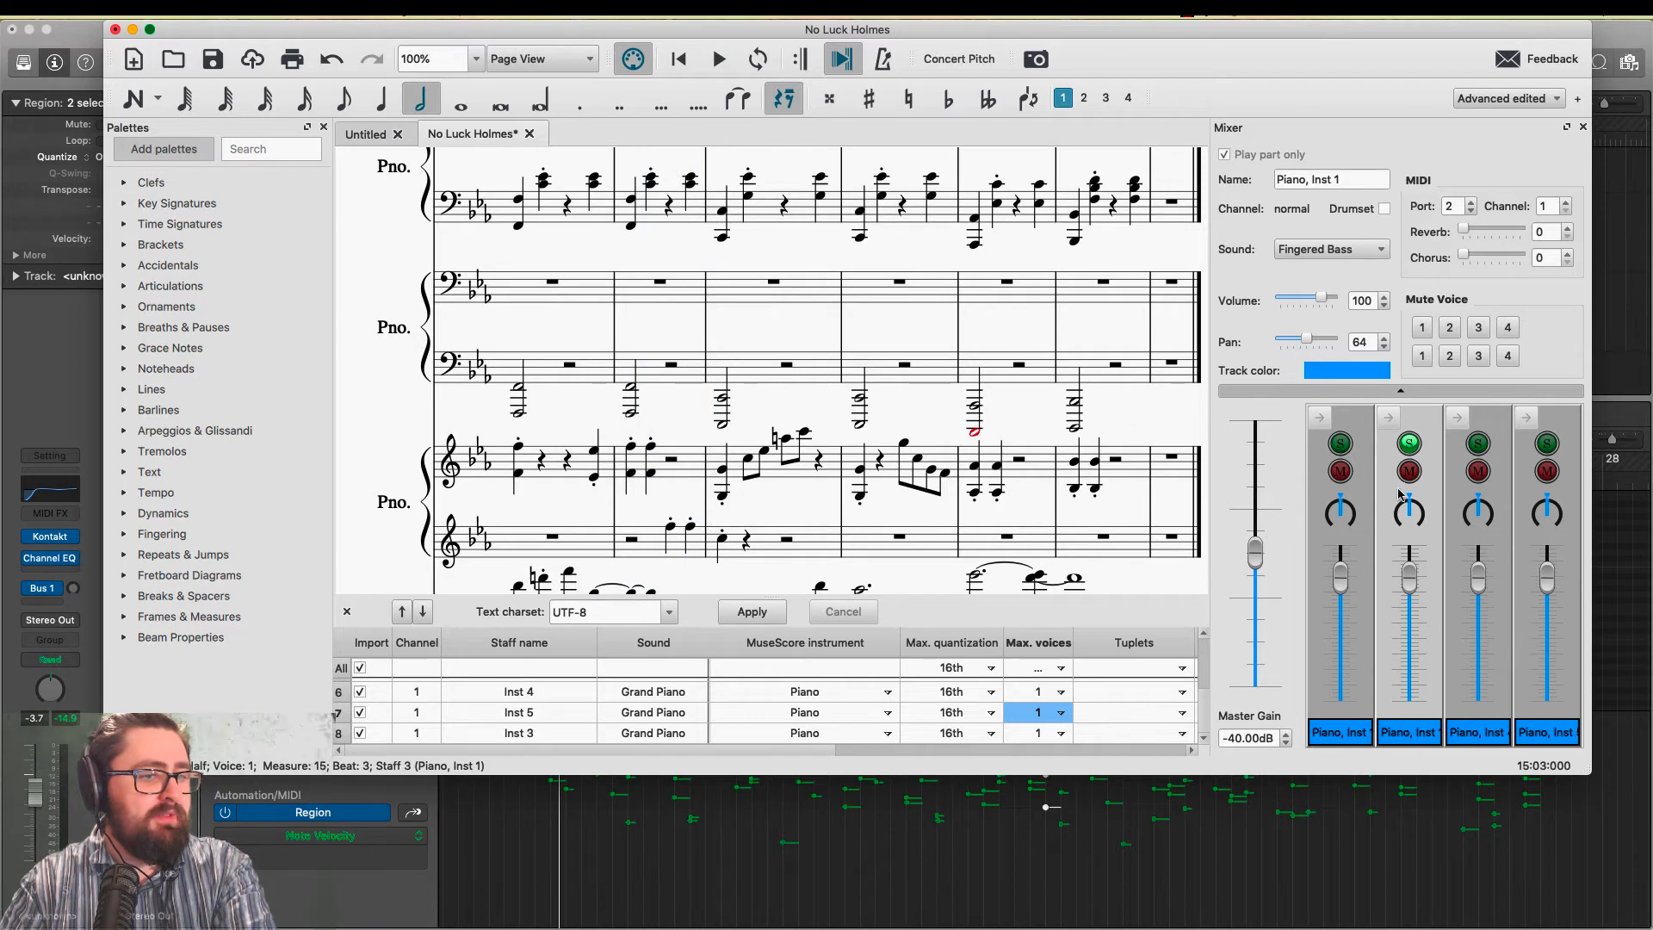
# Set the Inst 4 channel's sound to Marimba and play the score from measure 22 with that channel soloed
pyautogui.click(701, 469)
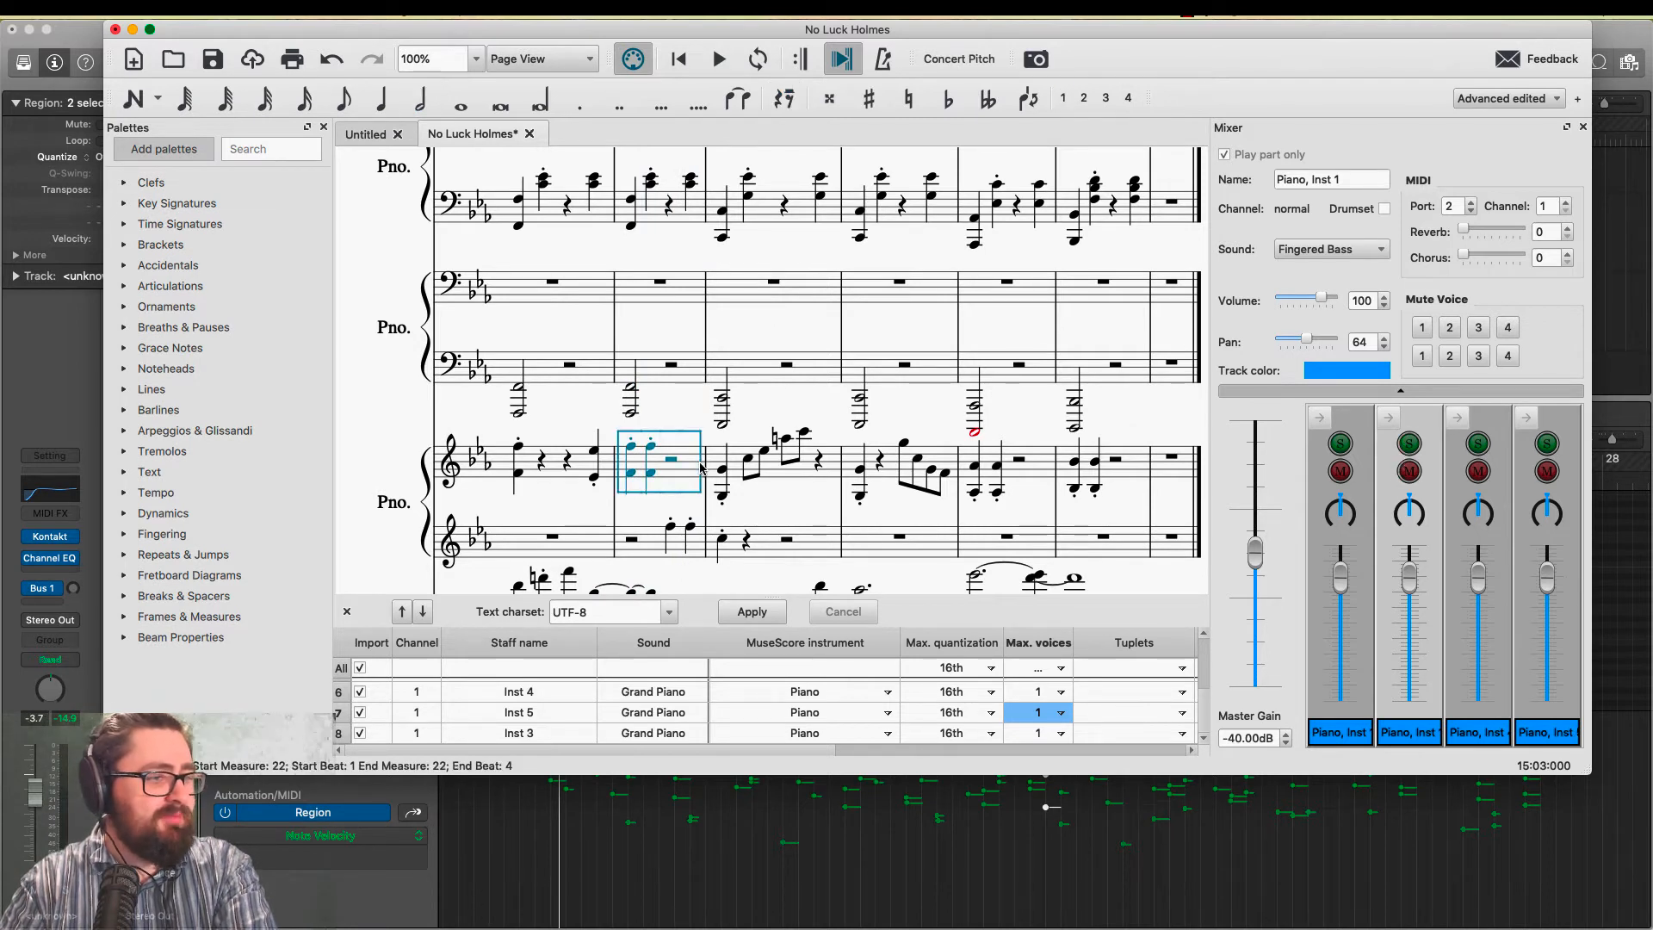
pyautogui.click(1495, 651)
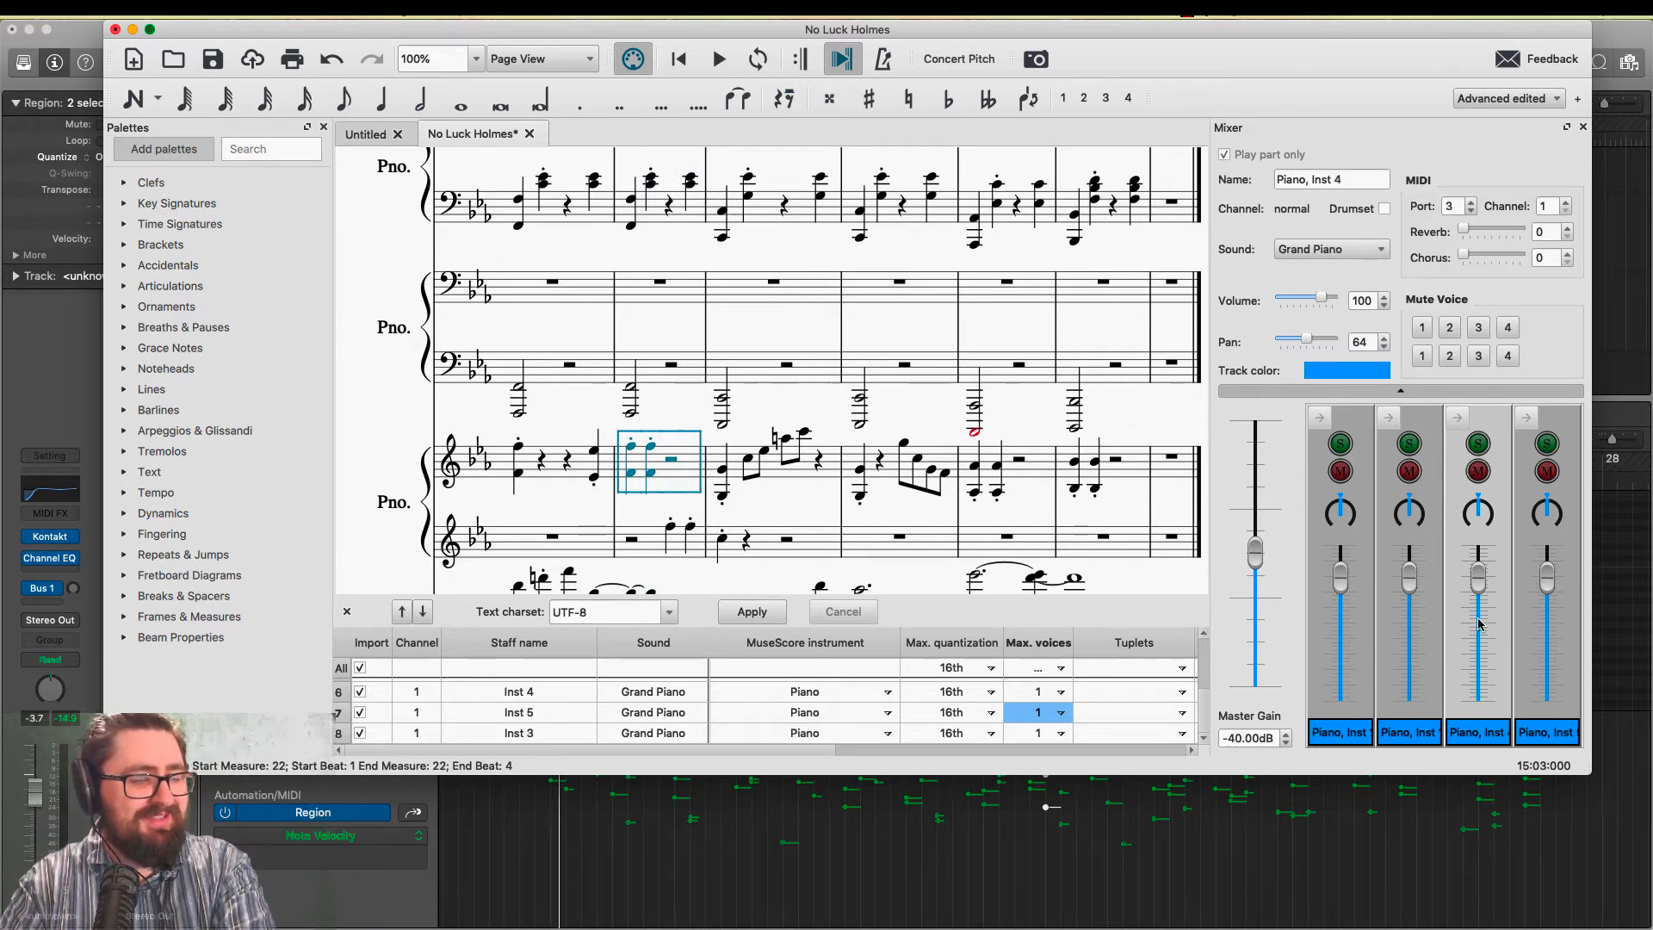
pyautogui.click(1352, 252)
pyautogui.click(1451, 150)
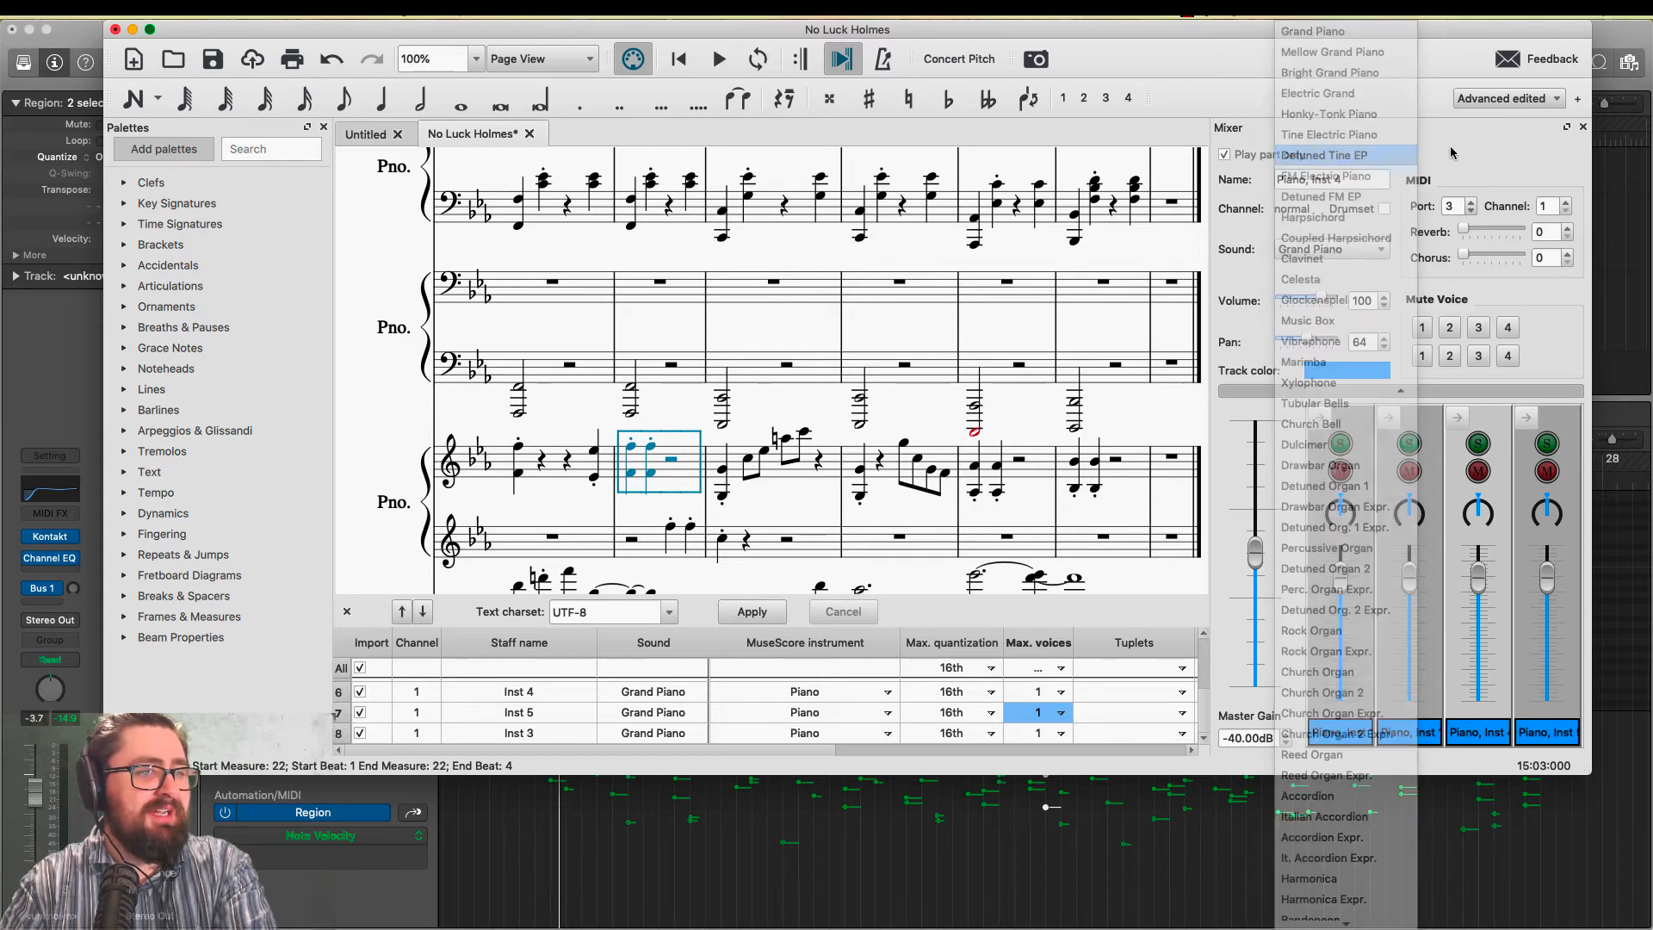
pyautogui.click(1352, 250)
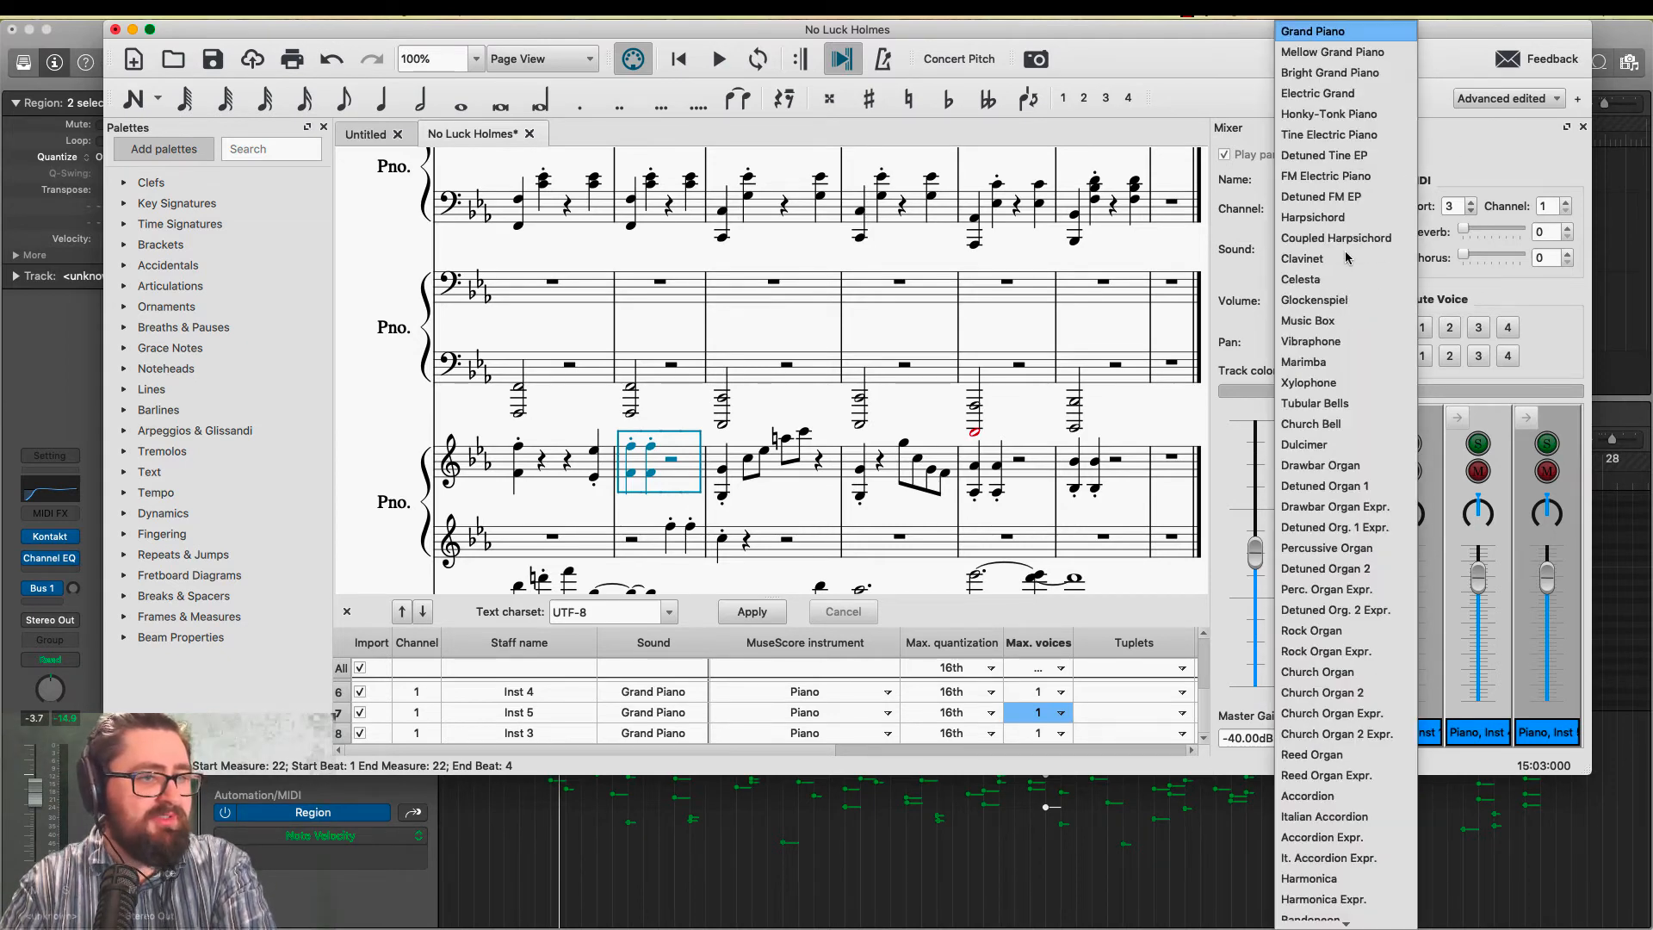
pyautogui.click(1357, 361)
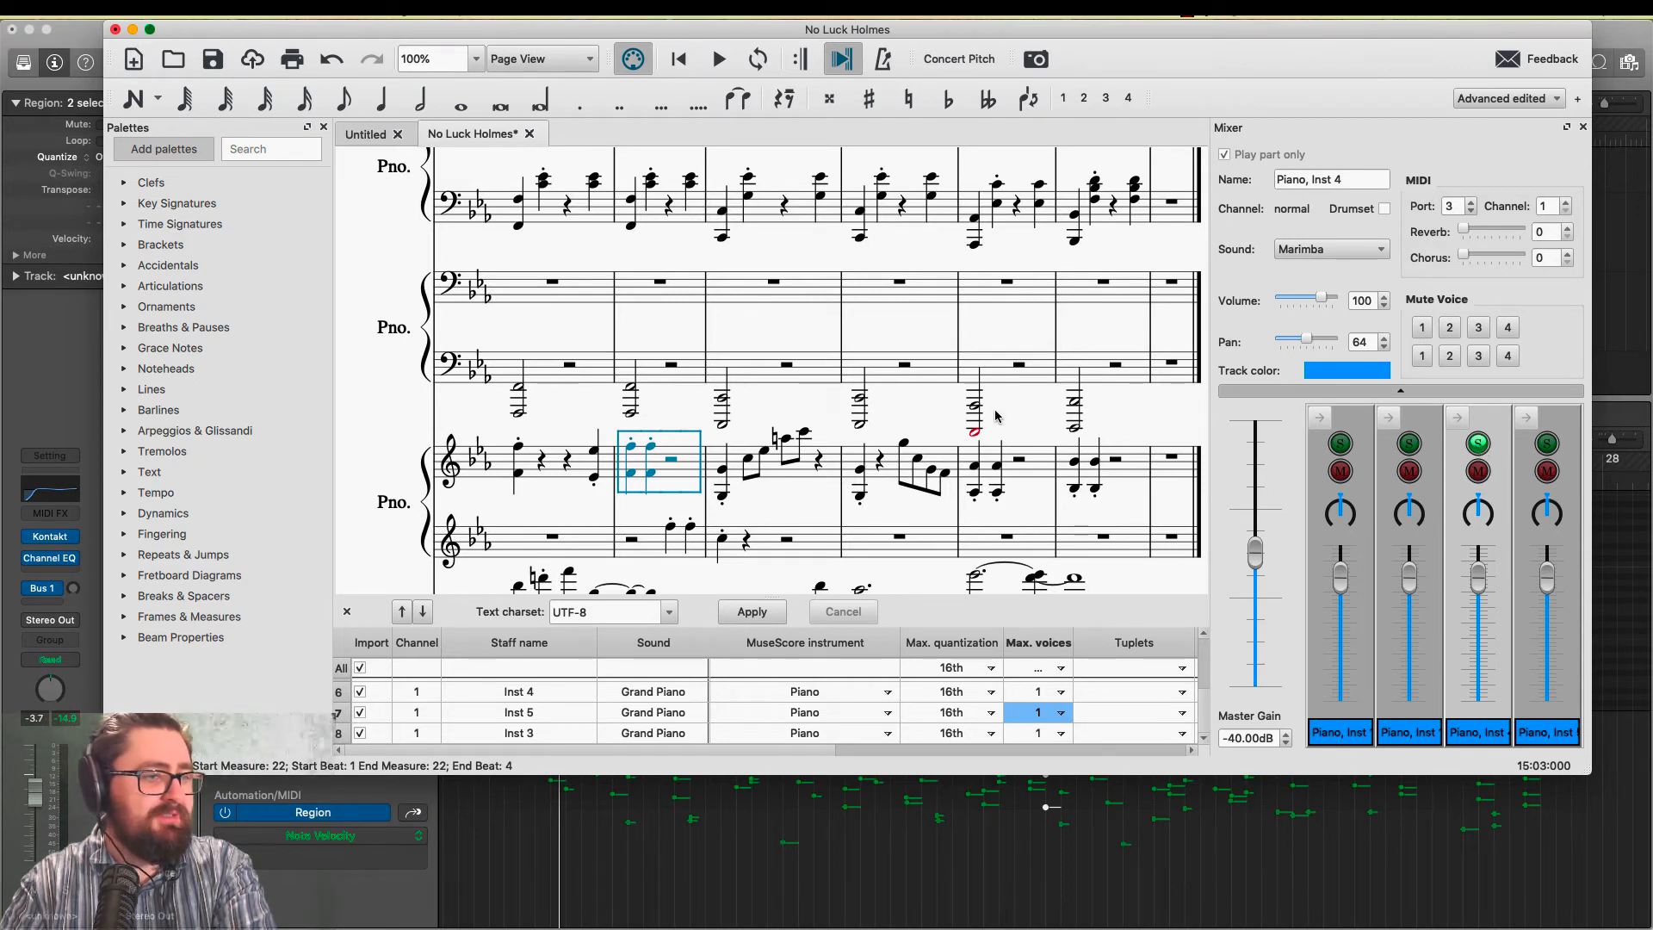
pyautogui.click(719, 59)
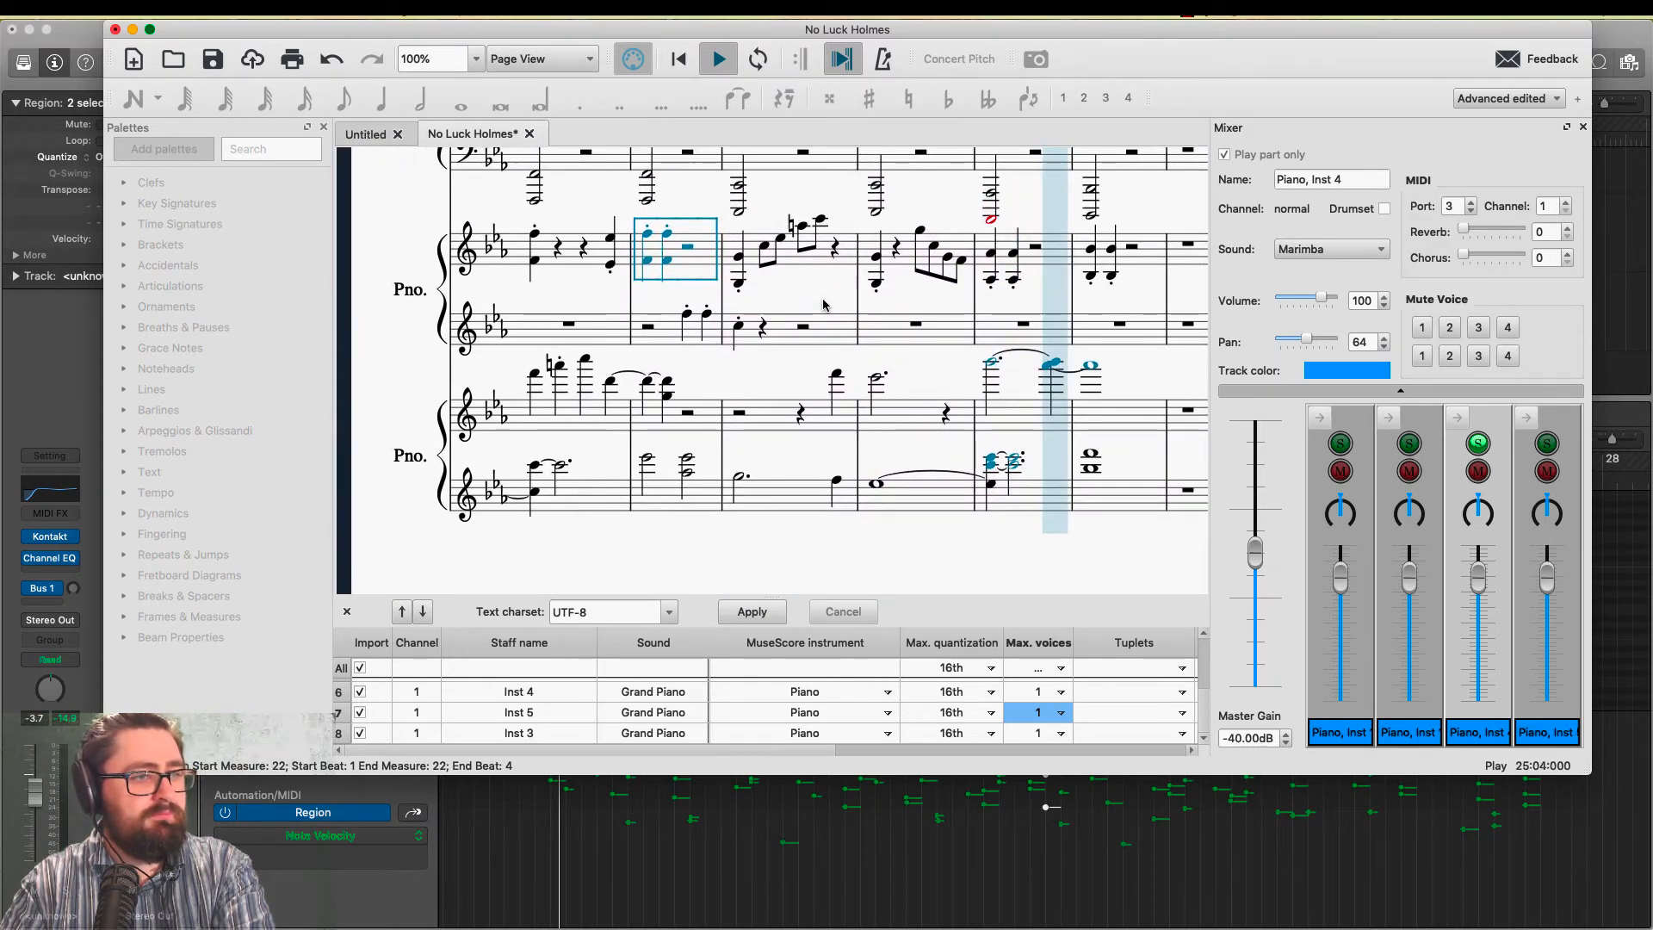
# Stop playback, replay the score from measure 11, and turn off solo on the Inst 4 channel
pyautogui.press('space')
pyautogui.hotkey('ctrl', 'Home')
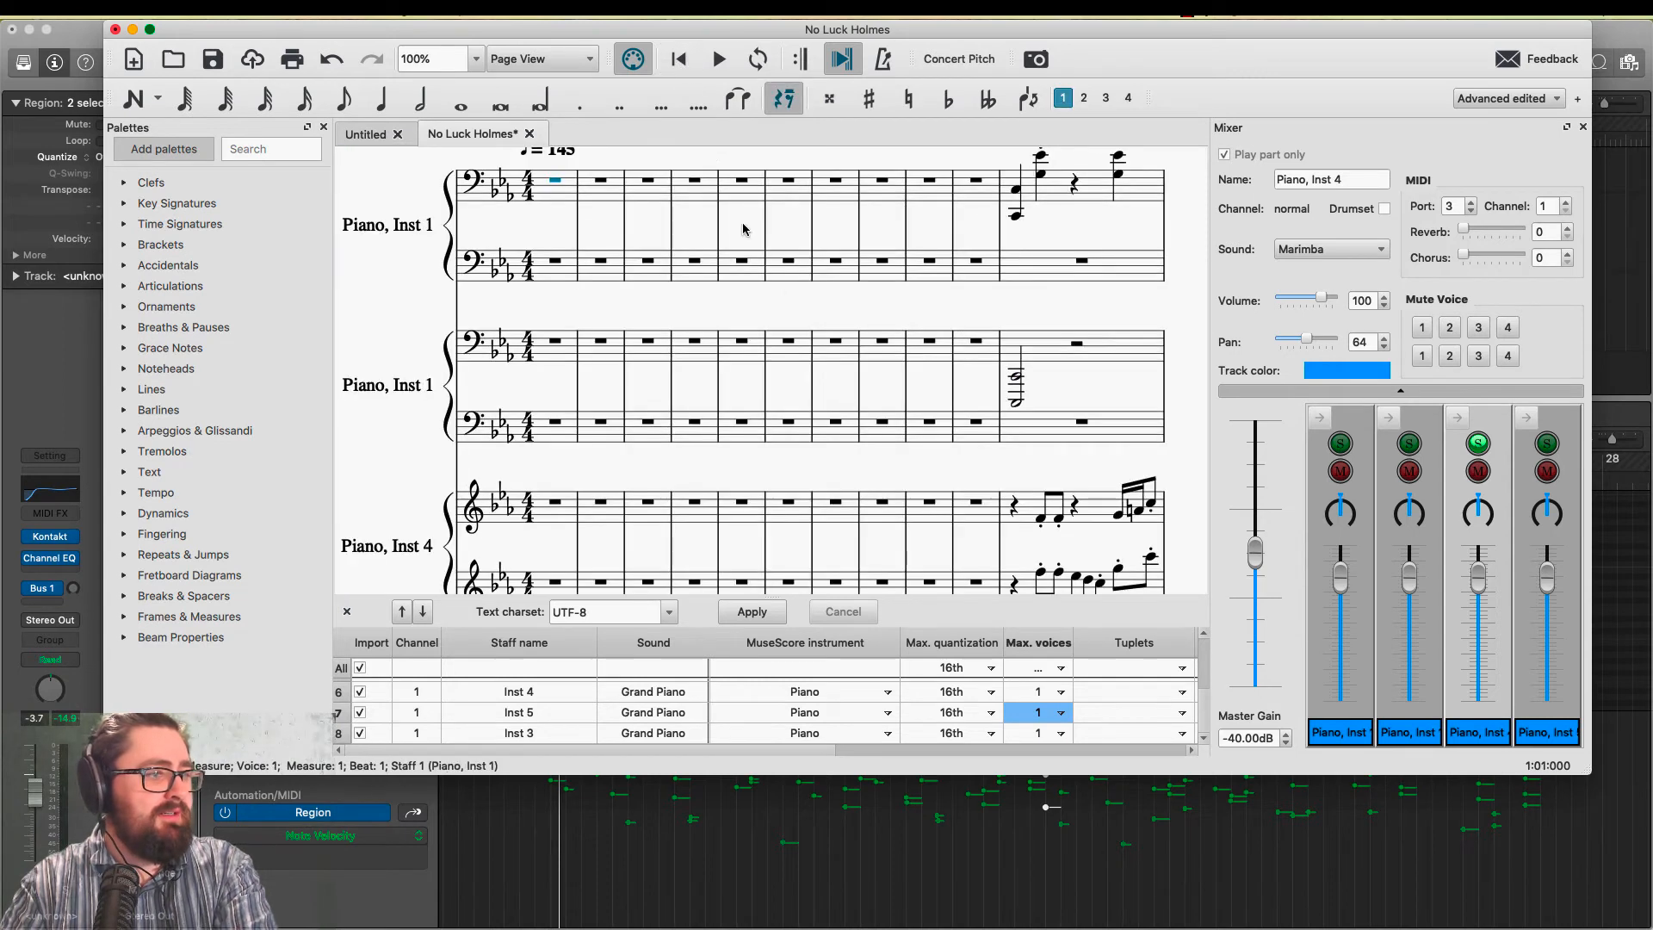
pyautogui.click(1015, 188)
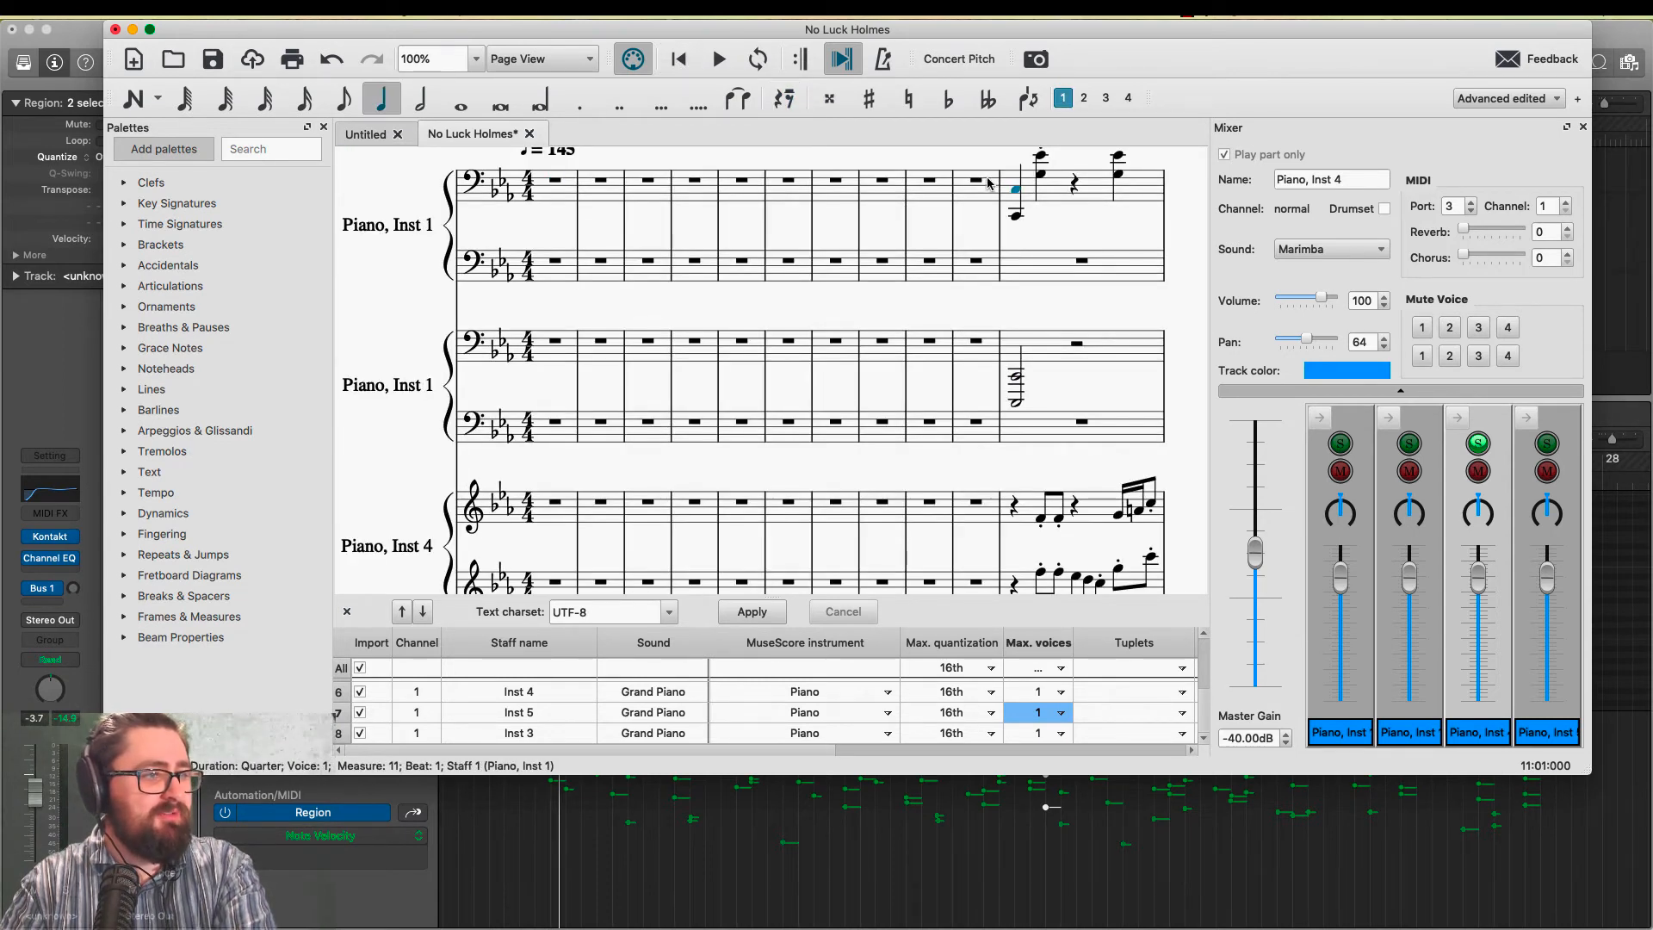
pyautogui.press('space')
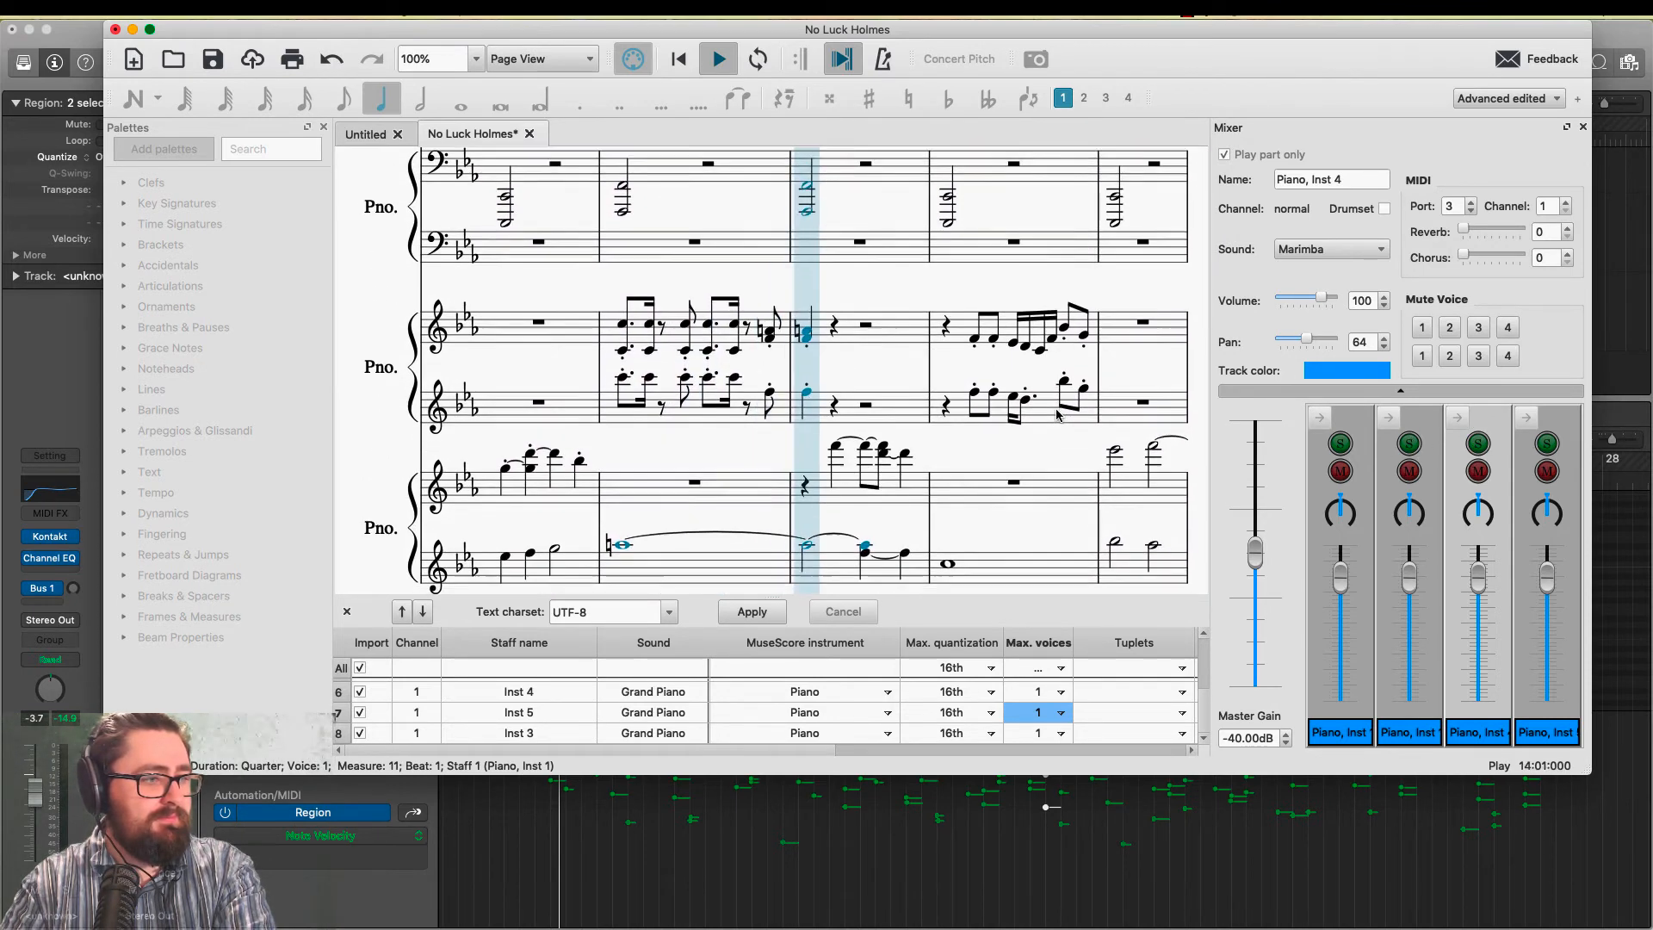
pyautogui.click(1477, 443)
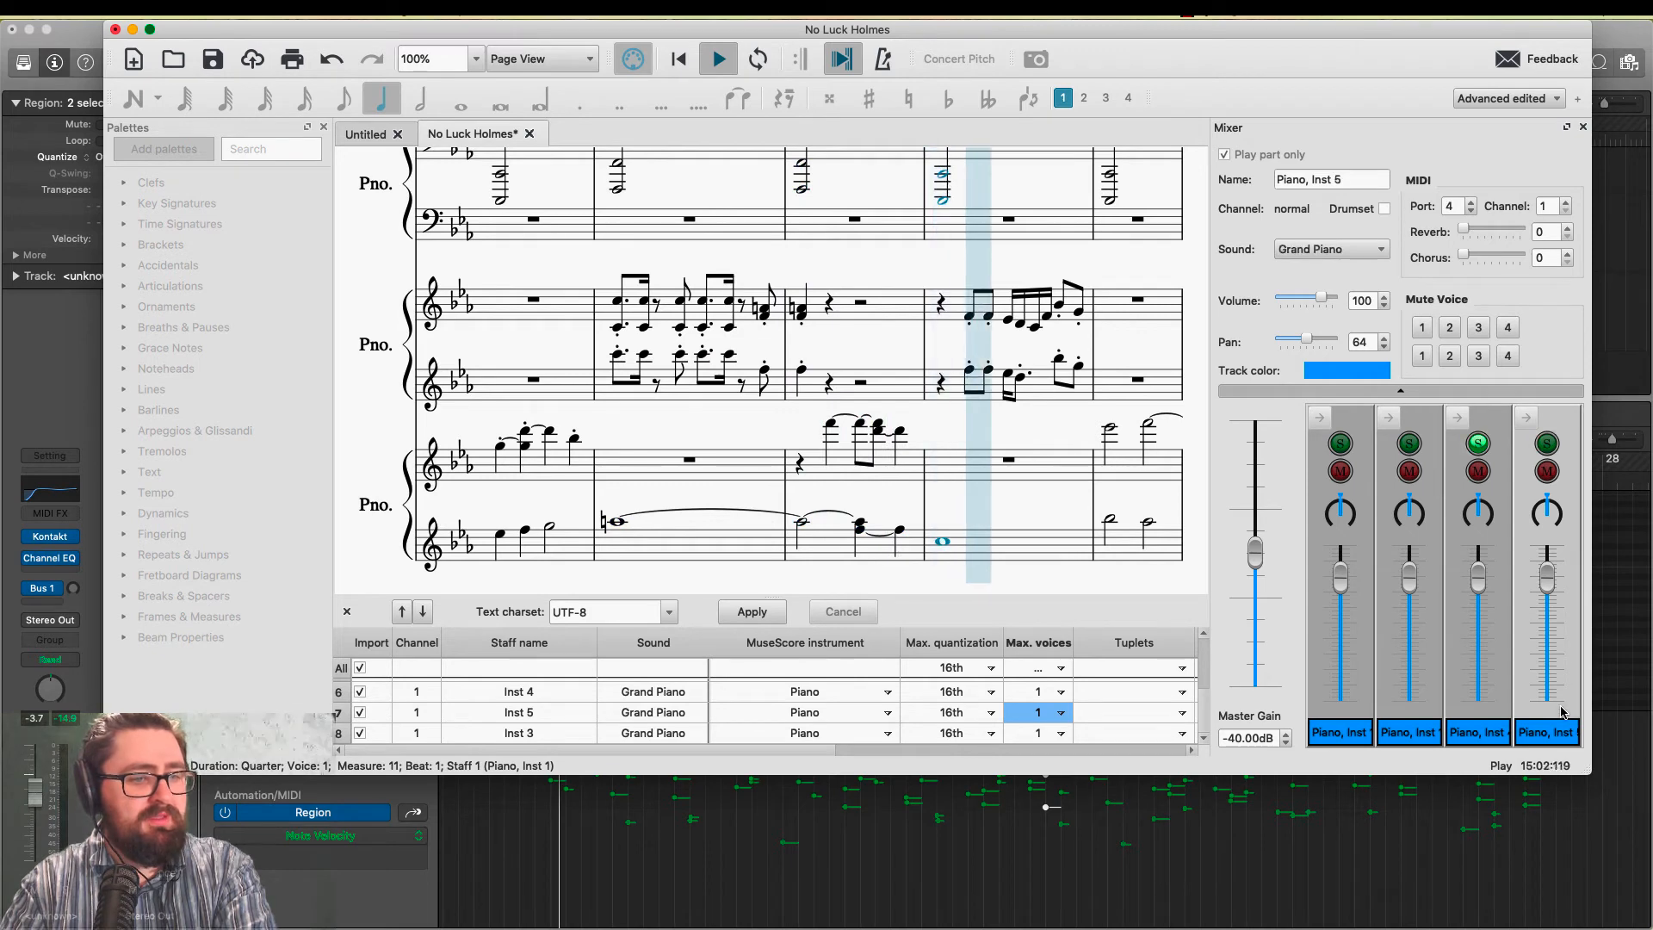
pyautogui.click(1477, 443)
pyautogui.press('space')
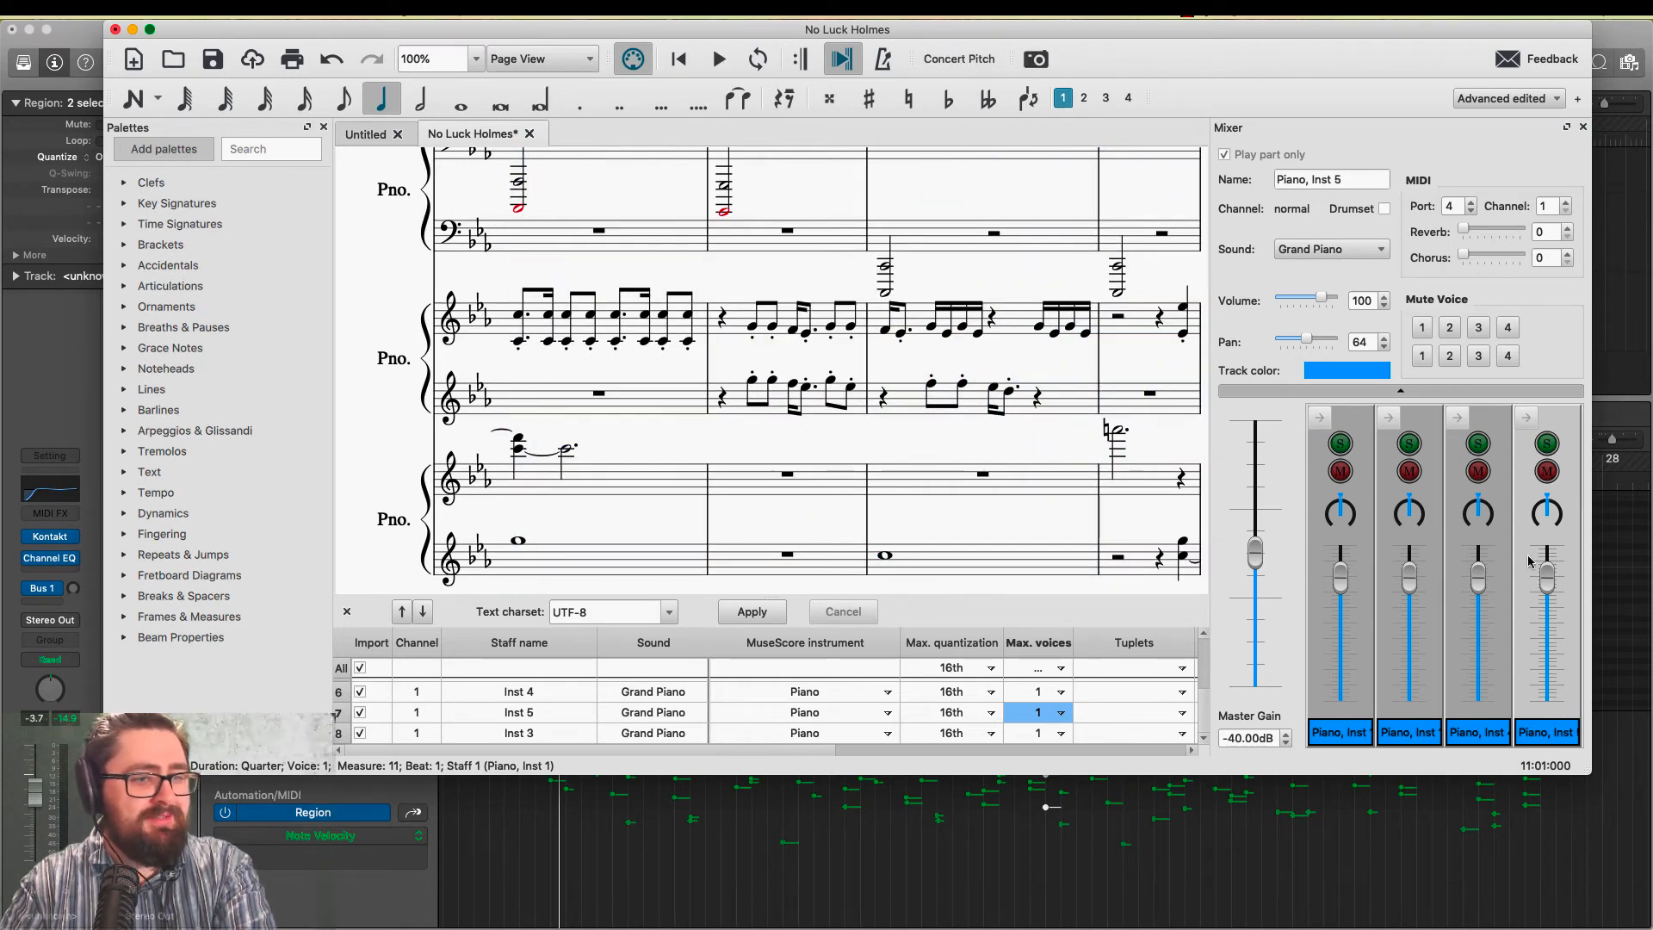
# Set the Inst 5 channel's sound to Violin Expr
pyautogui.click(1364, 250)
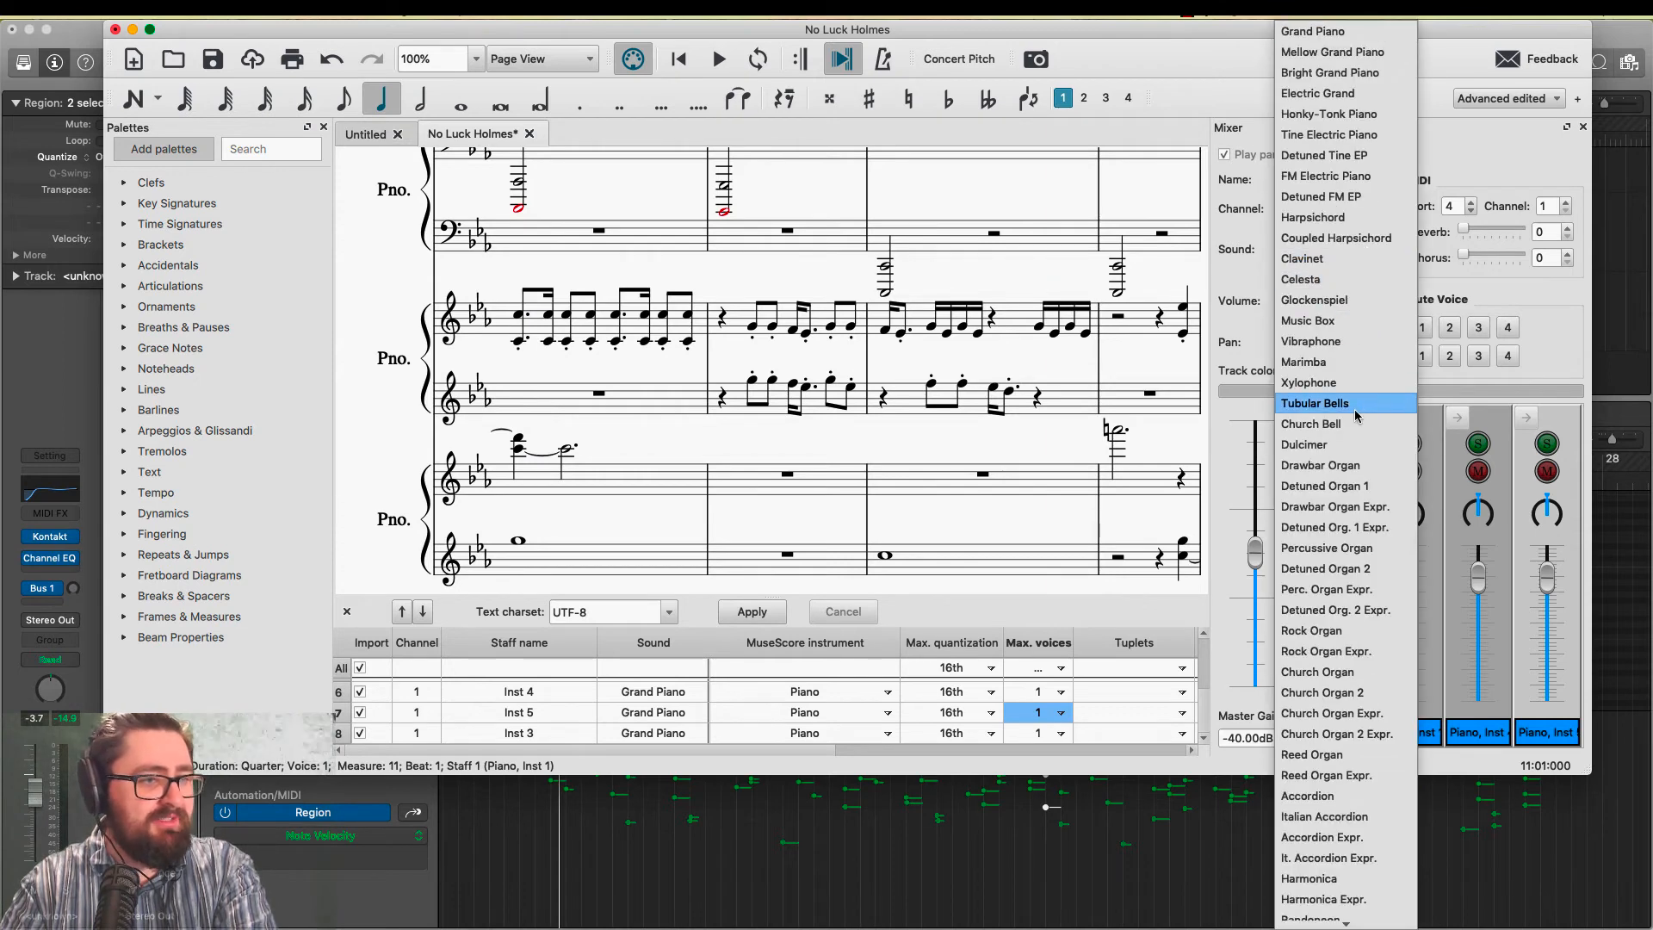
pyautogui.scroll(-8, 1369, 749)
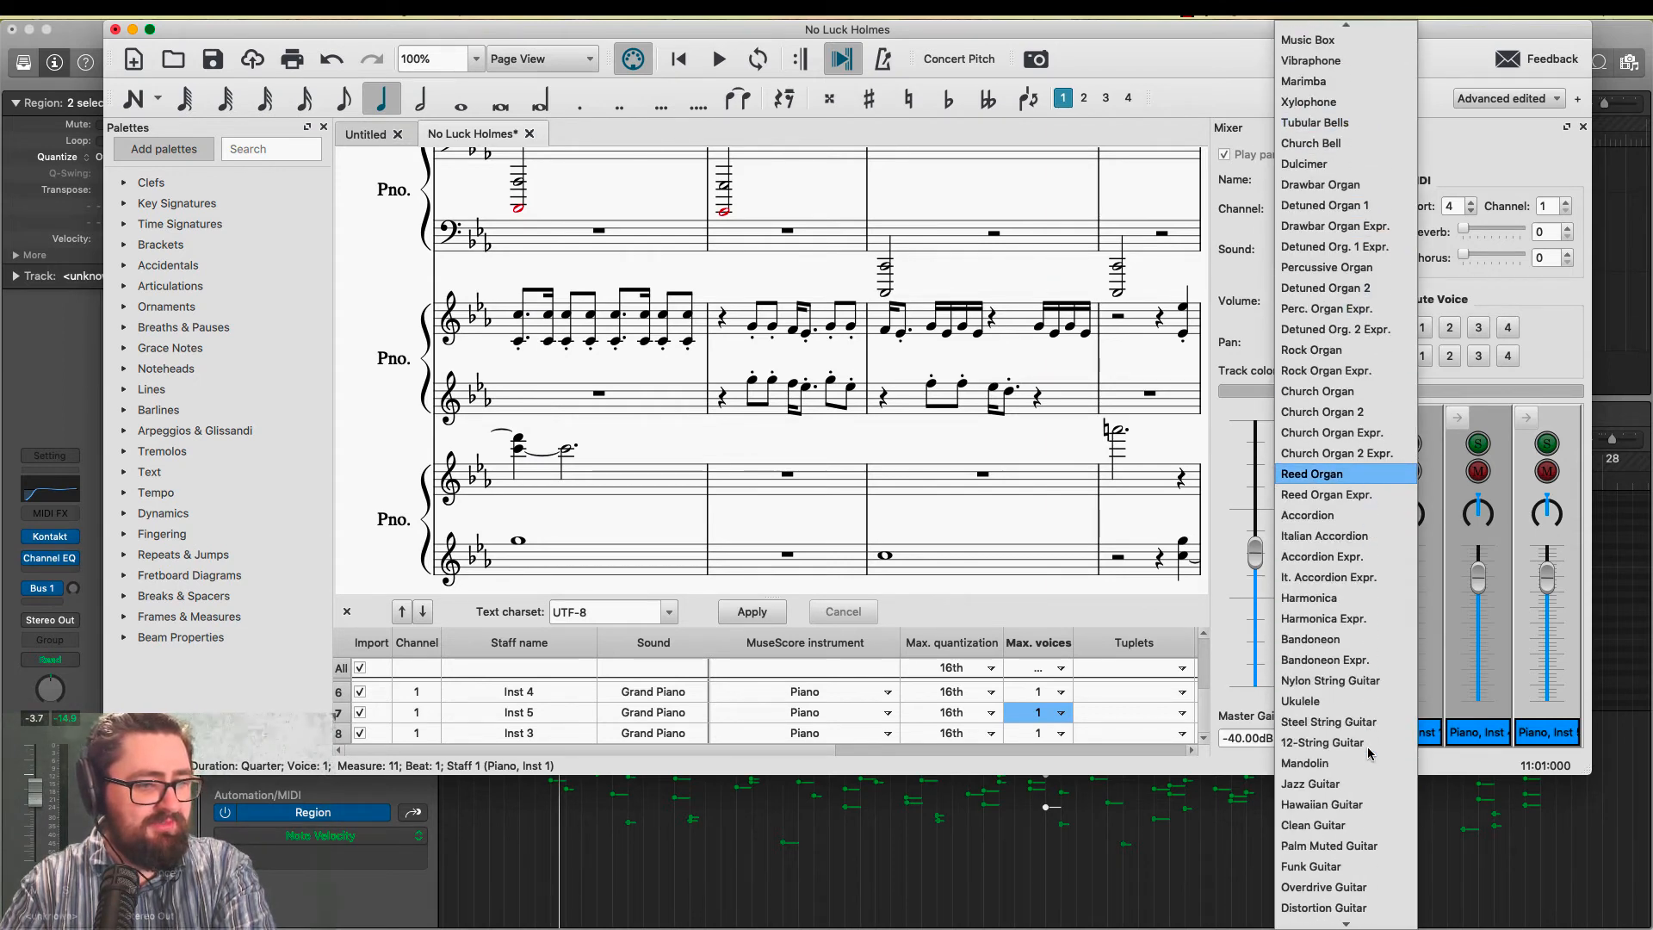
pyautogui.scroll(-10, 1369, 754)
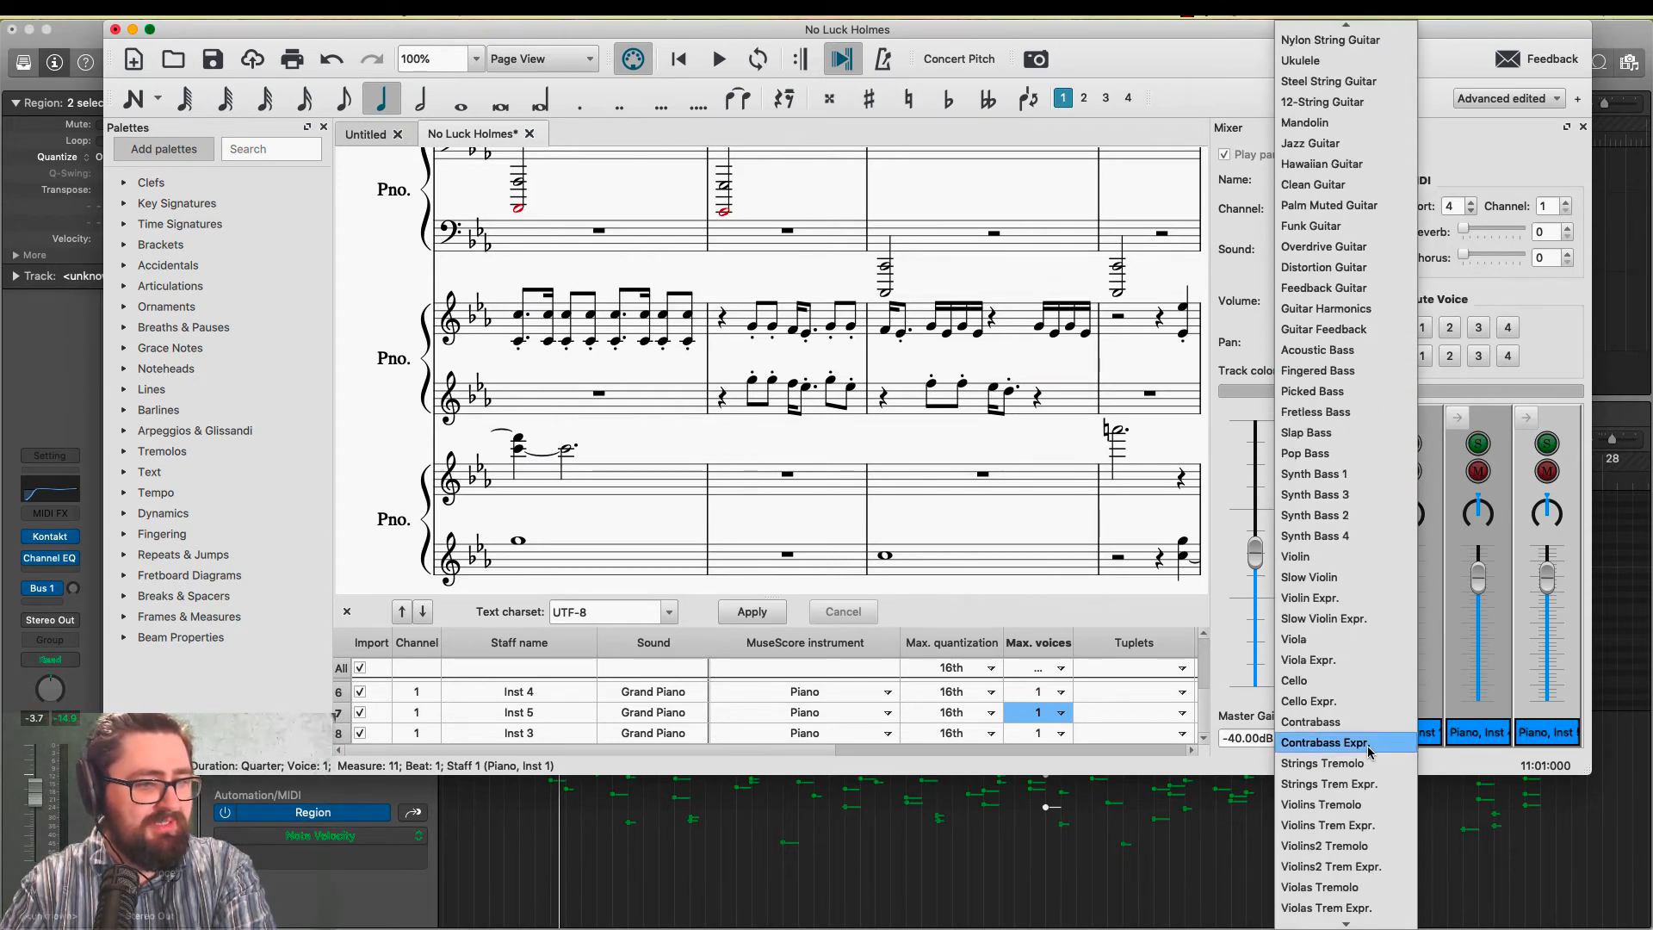
pyautogui.click(1353, 601)
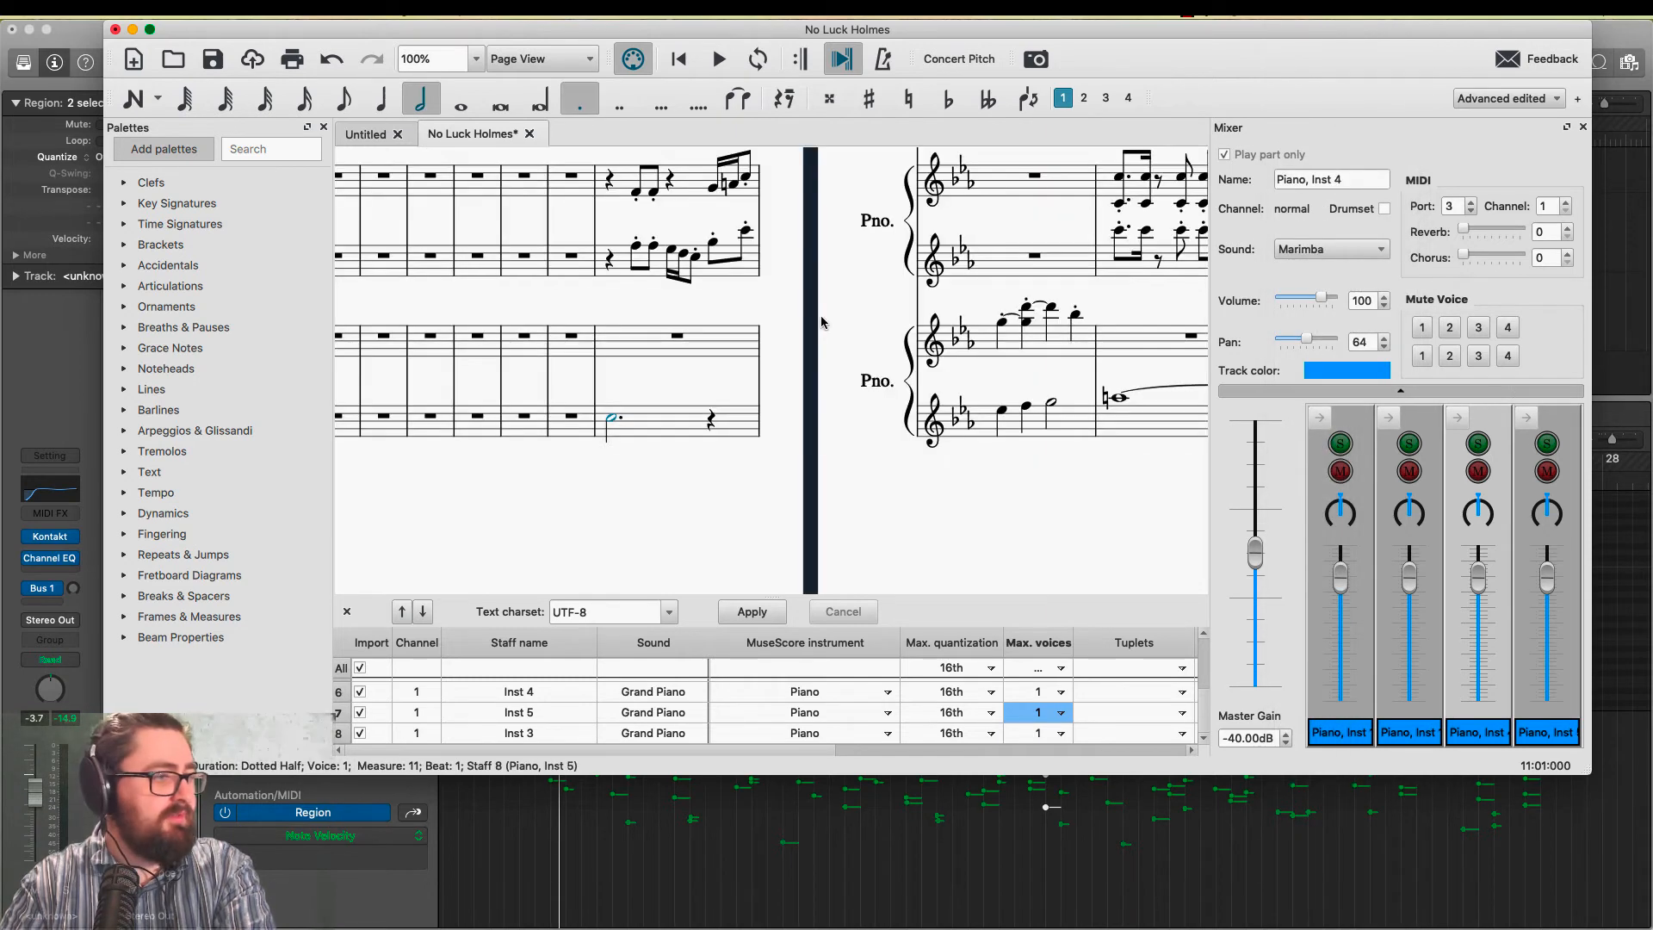
# Play from measure 11 while lowering the Inst 4 channel's volume and setting the Inst 5 channel's volume to about 74
pyautogui.click(636, 249)
pyautogui.press('space')
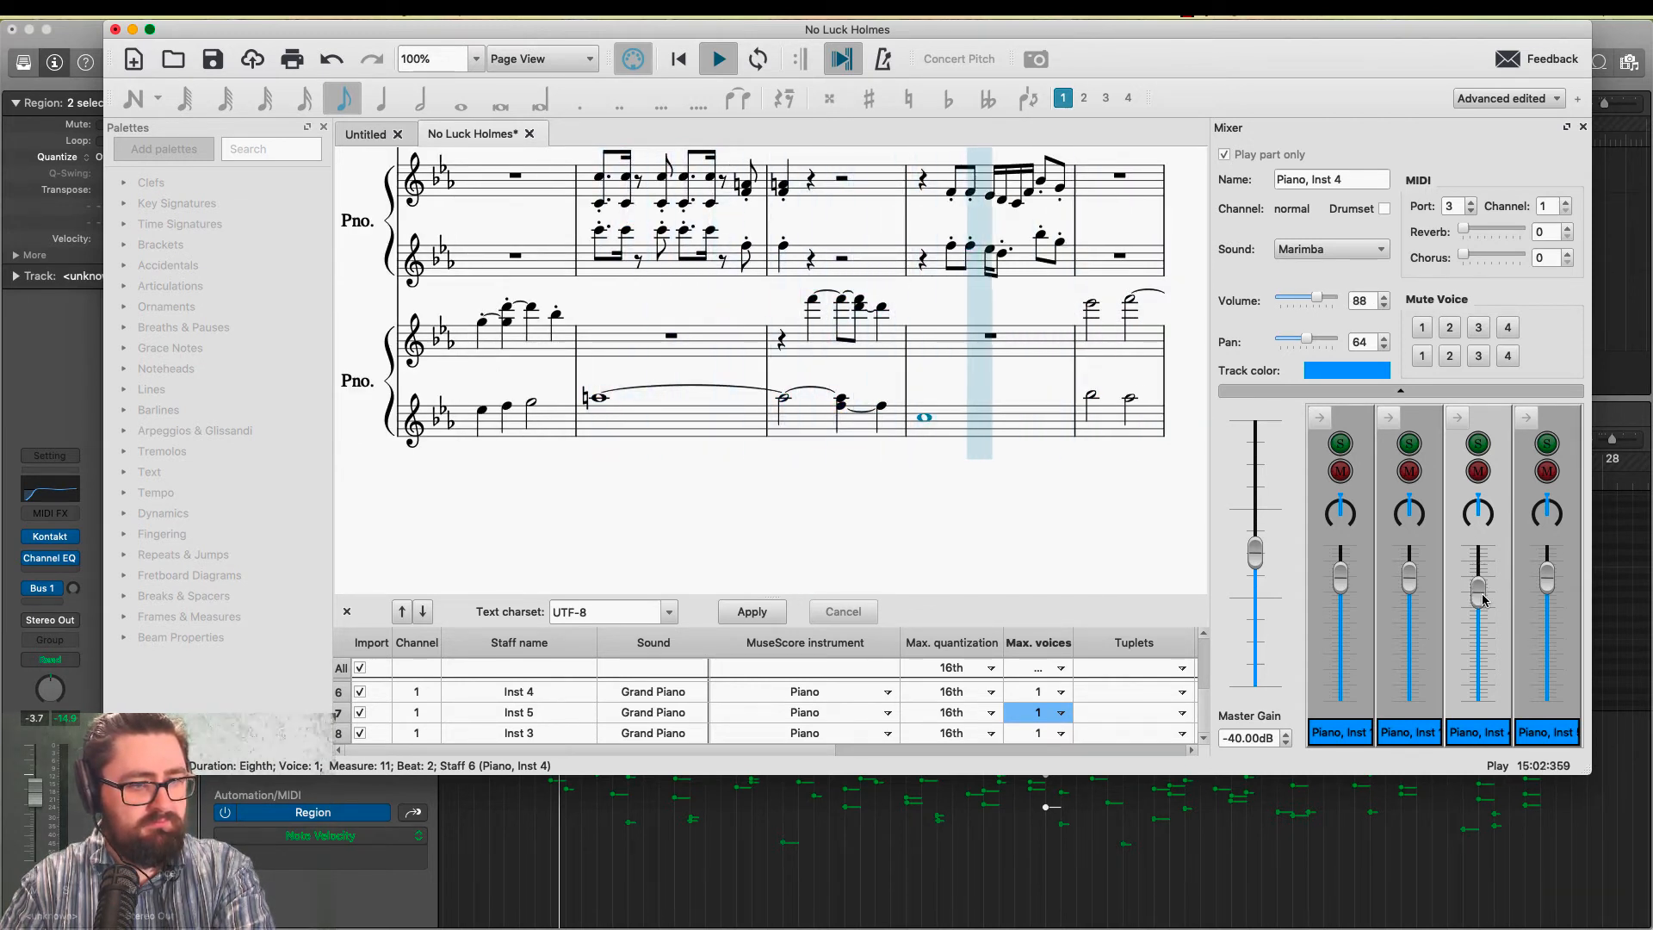
pyautogui.moveTo(1478, 574); pyautogui.dragTo(1545, 611)
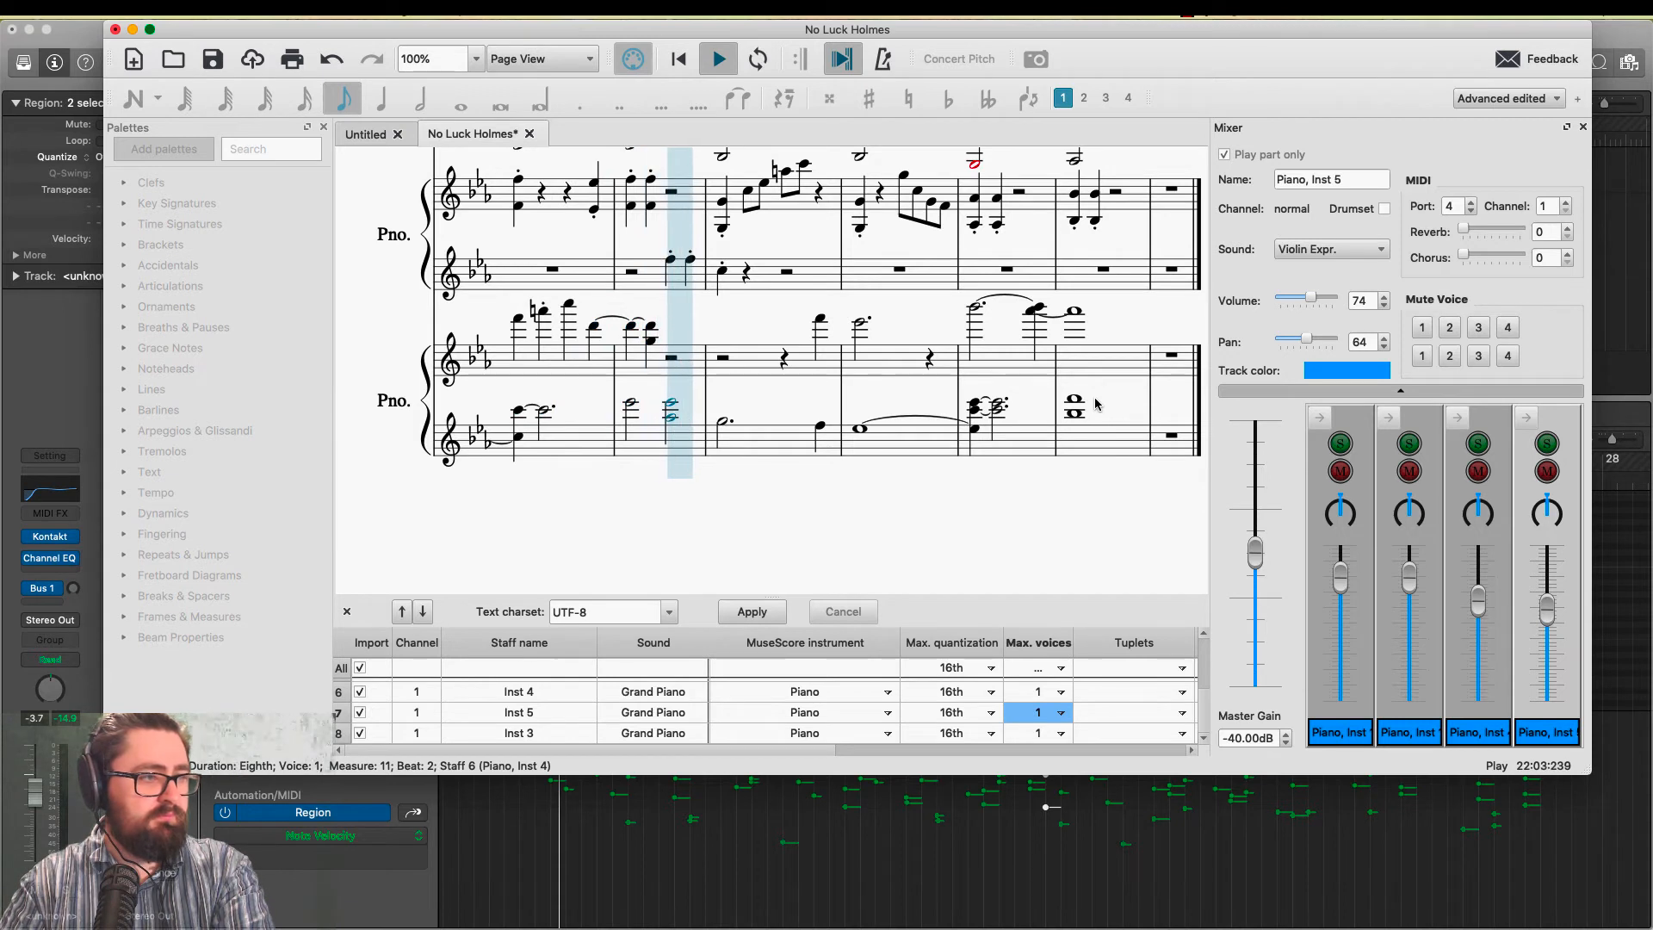
pyautogui.press('space')
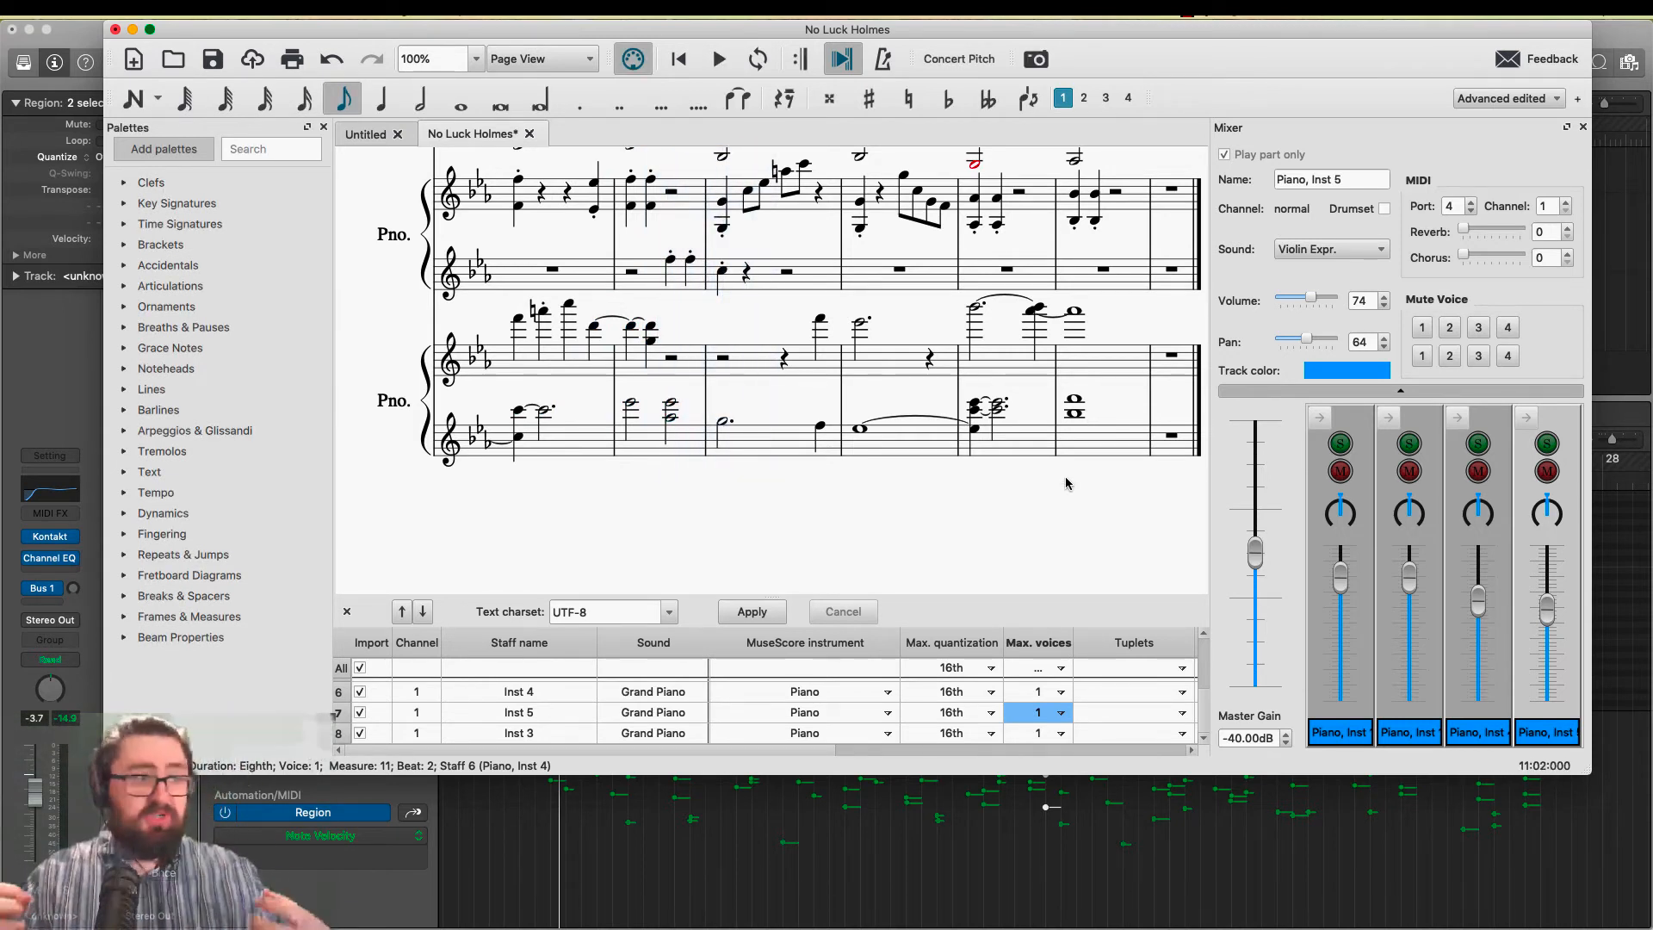
# Apply the bass clef with an 8 below at measure 11 on the upper staff of the second Inst 1 part
pyautogui.scroll(5, 1065, 483)
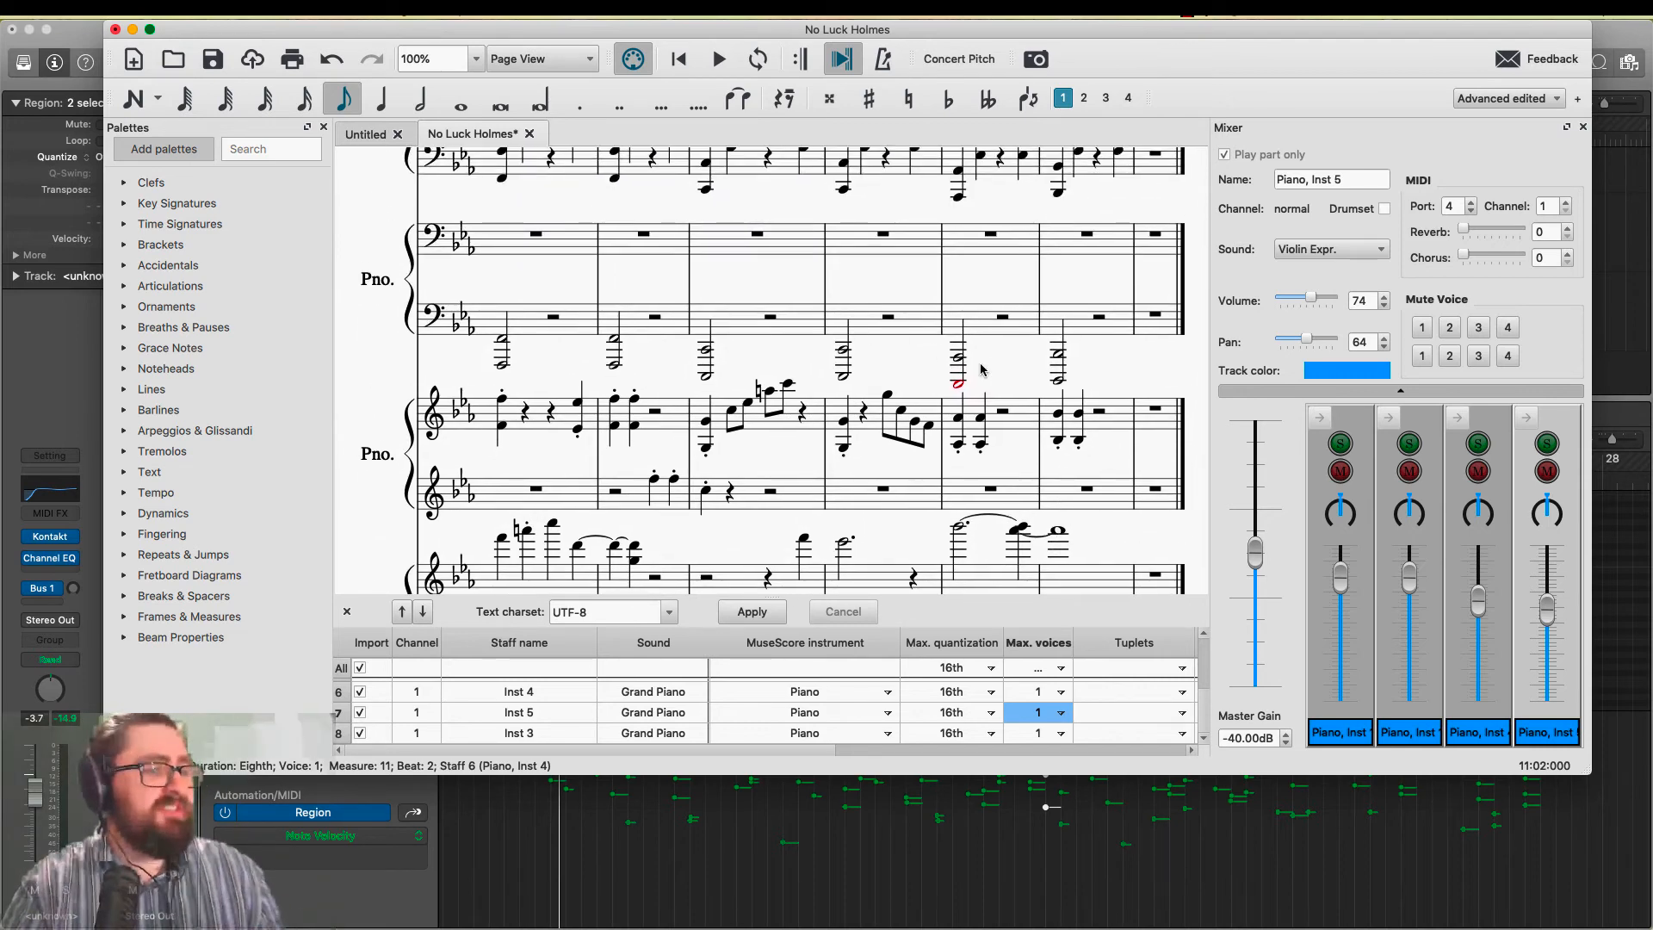
pyautogui.hscroll(-20, 543, 375)
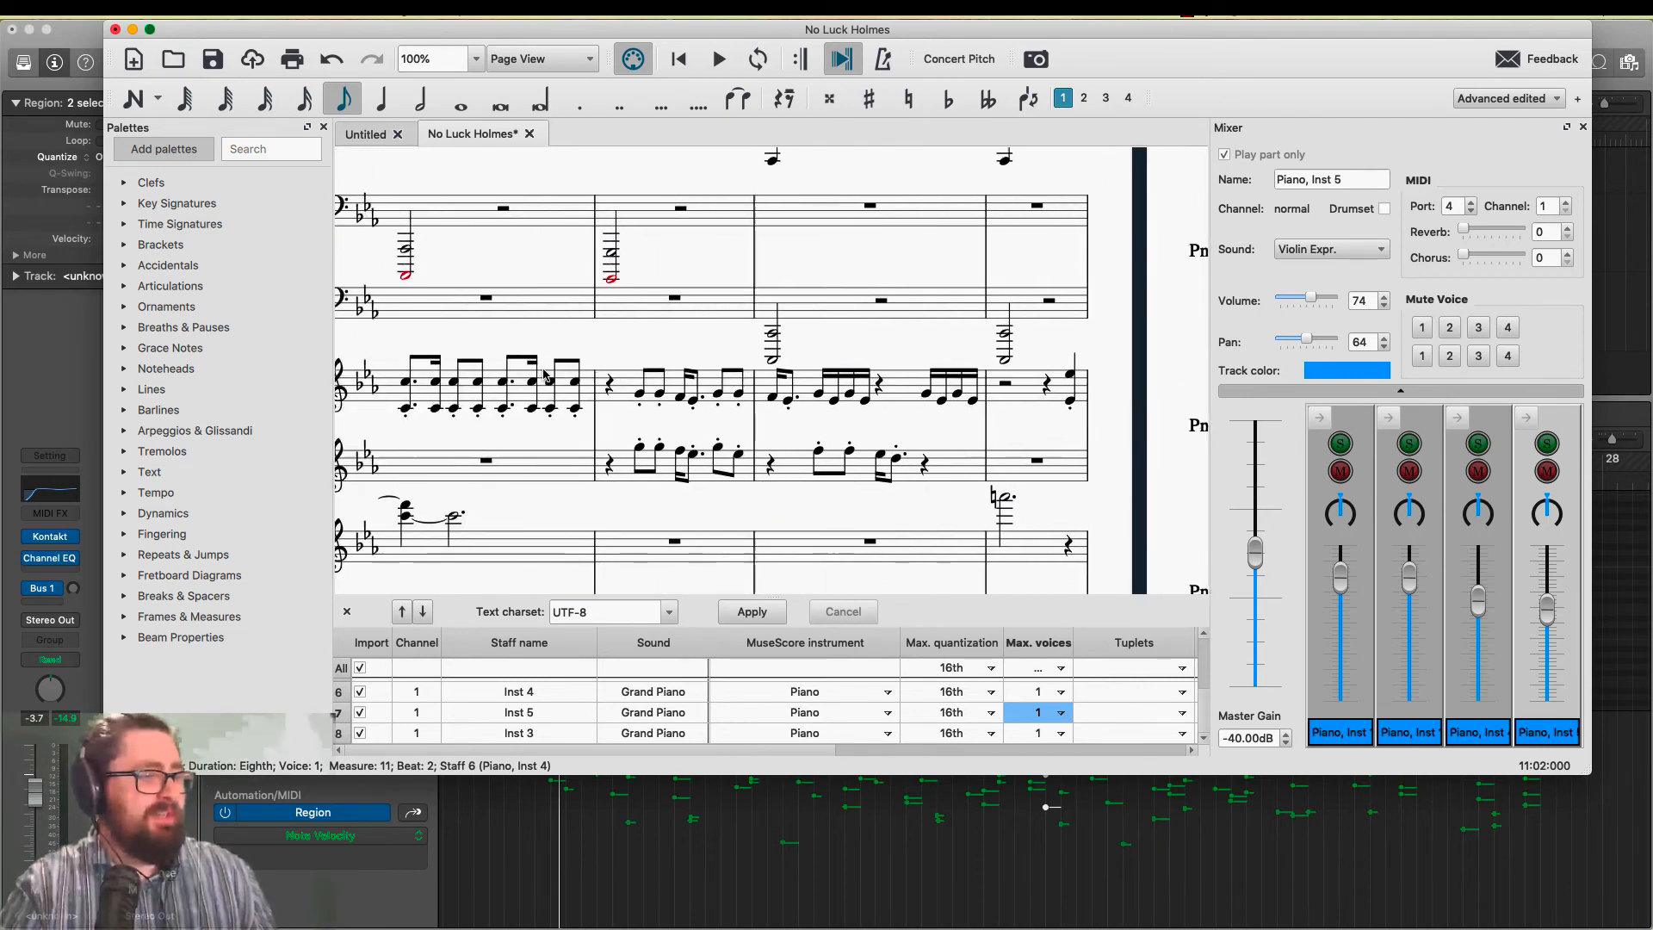
pyautogui.scroll(2, 543, 375)
pyautogui.hscroll(-3, 543, 374)
pyautogui.scroll(1, 543, 374)
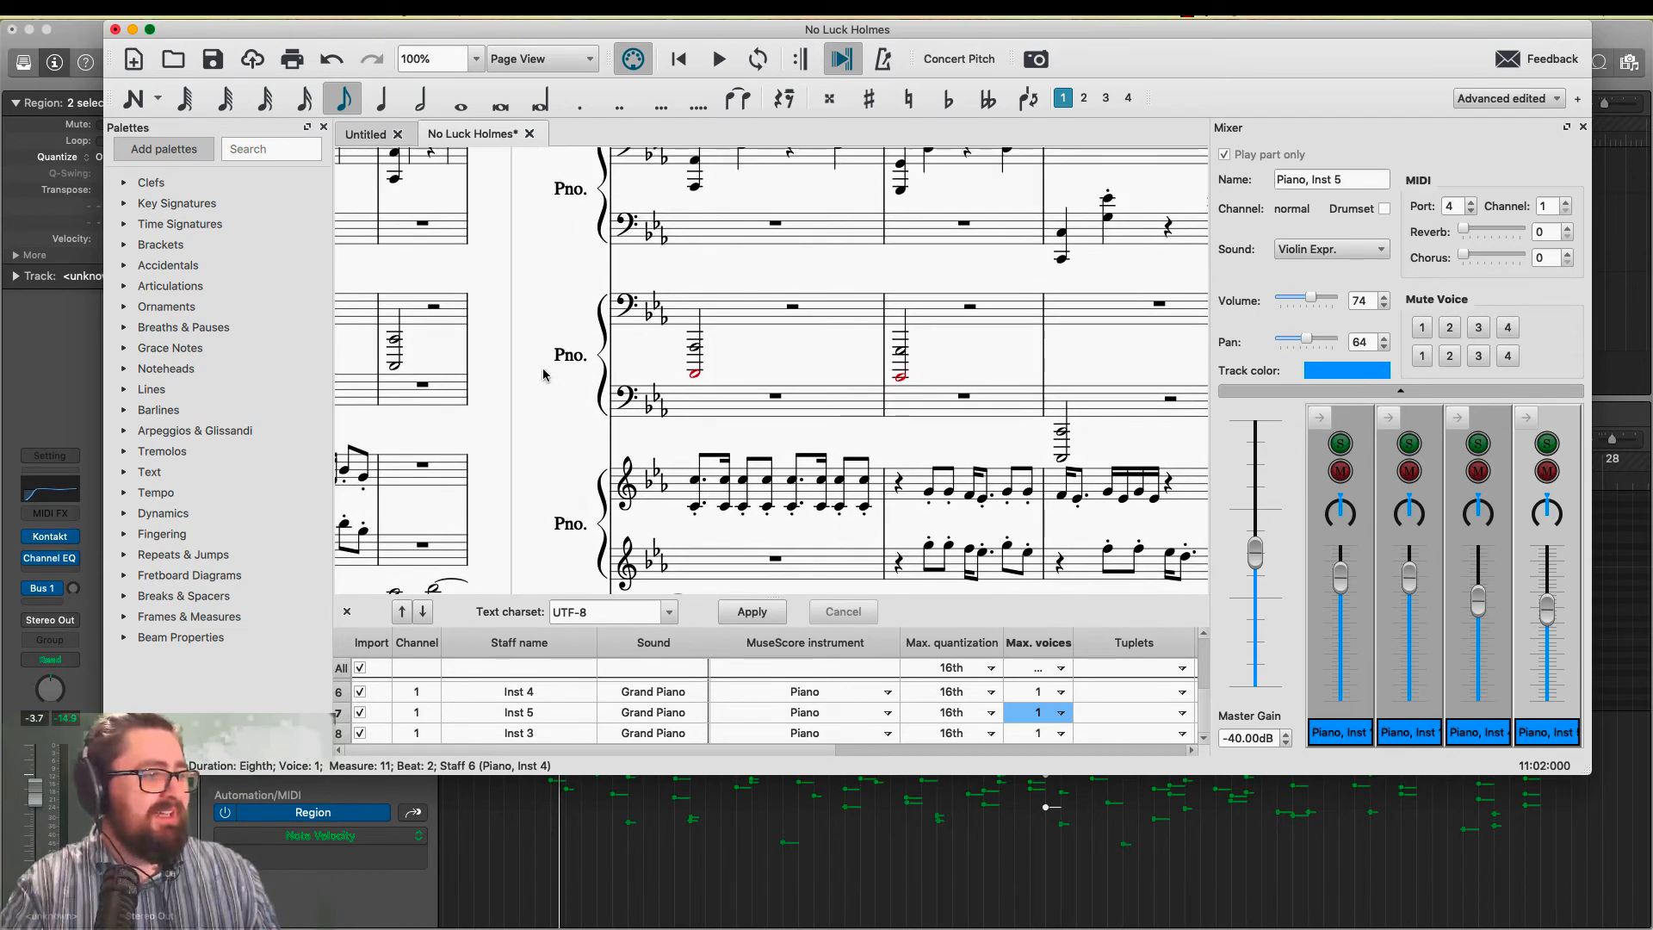
pyautogui.click(746, 319)
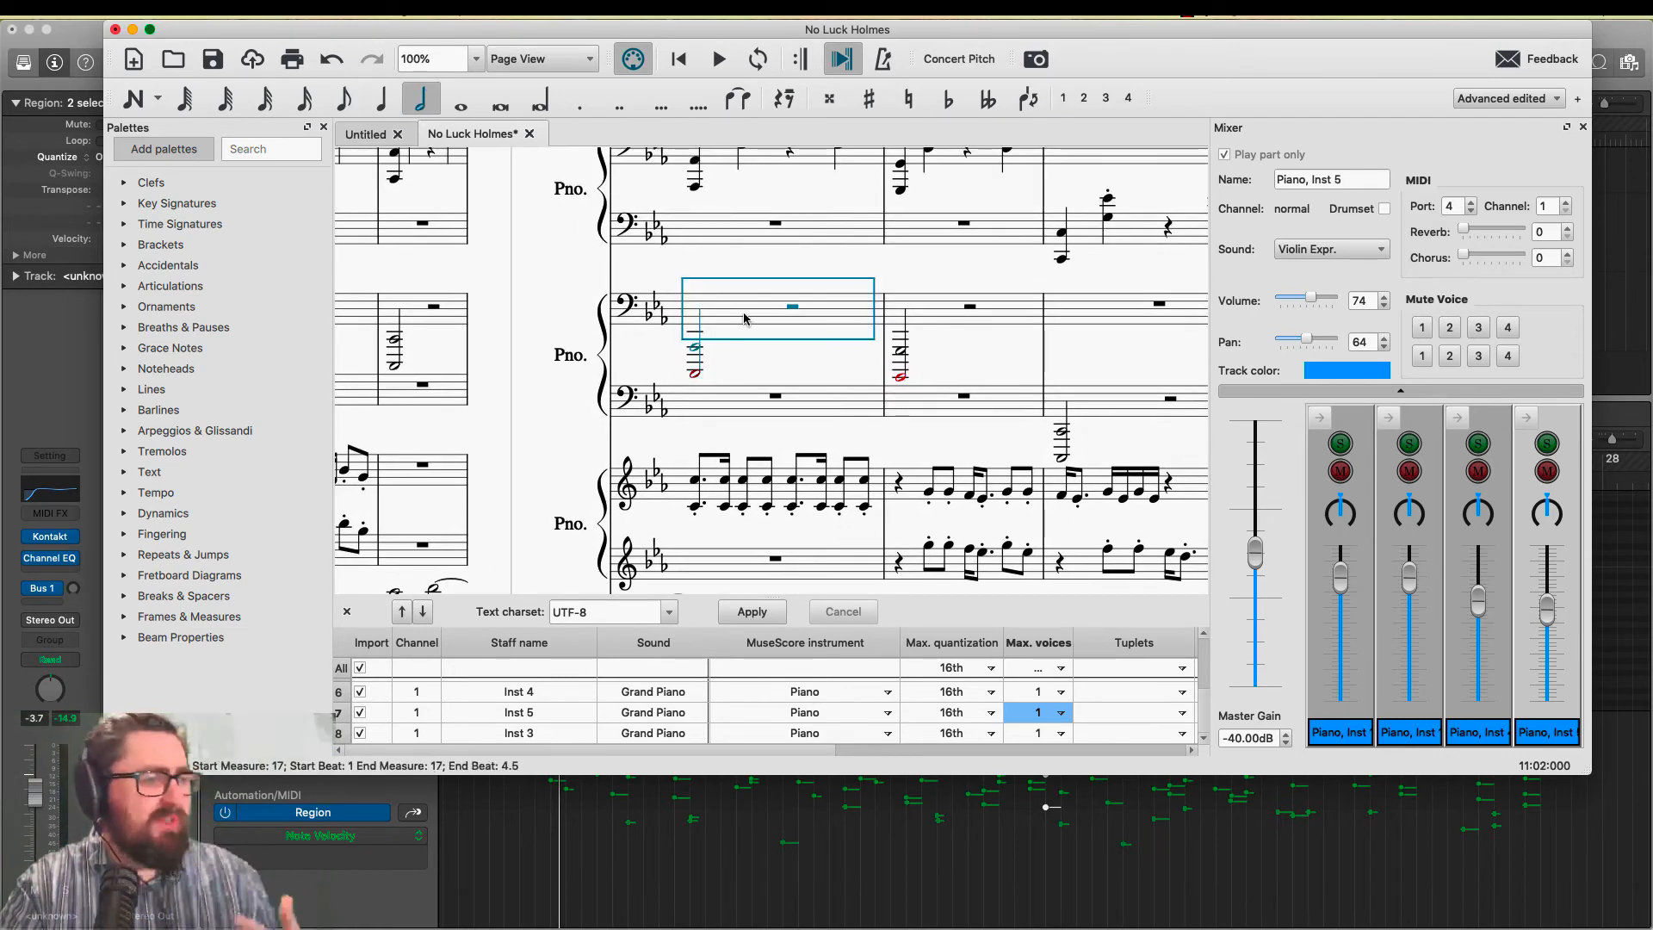
pyautogui.hscroll(-12, 745, 318)
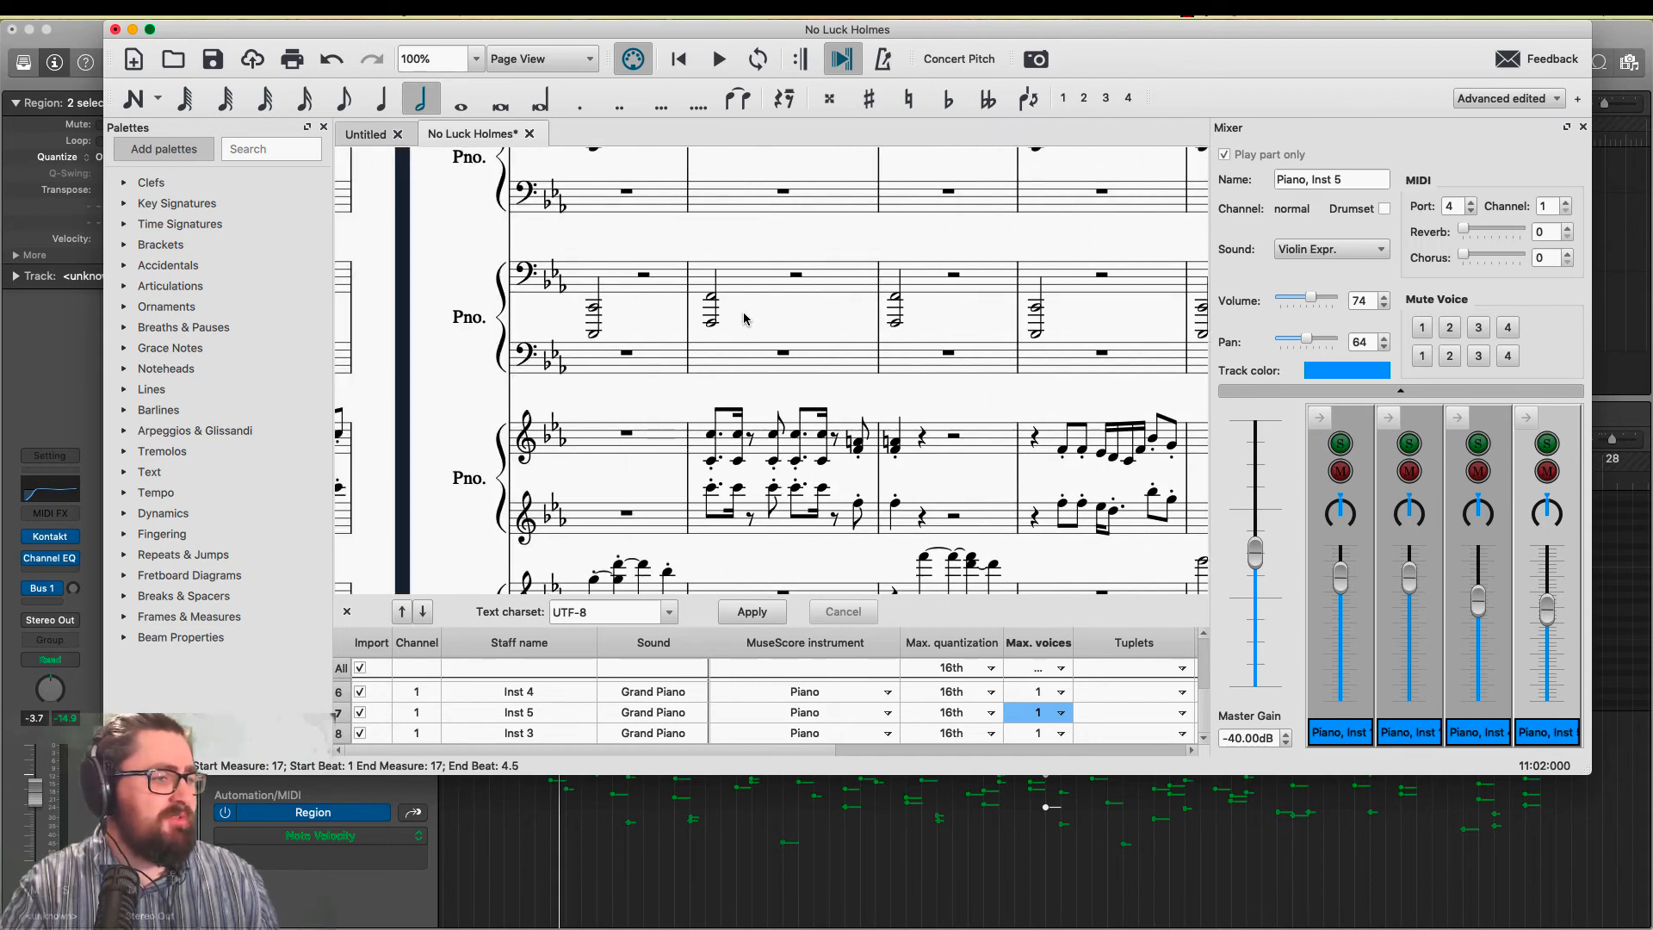
pyautogui.hscroll(-15, 746, 319)
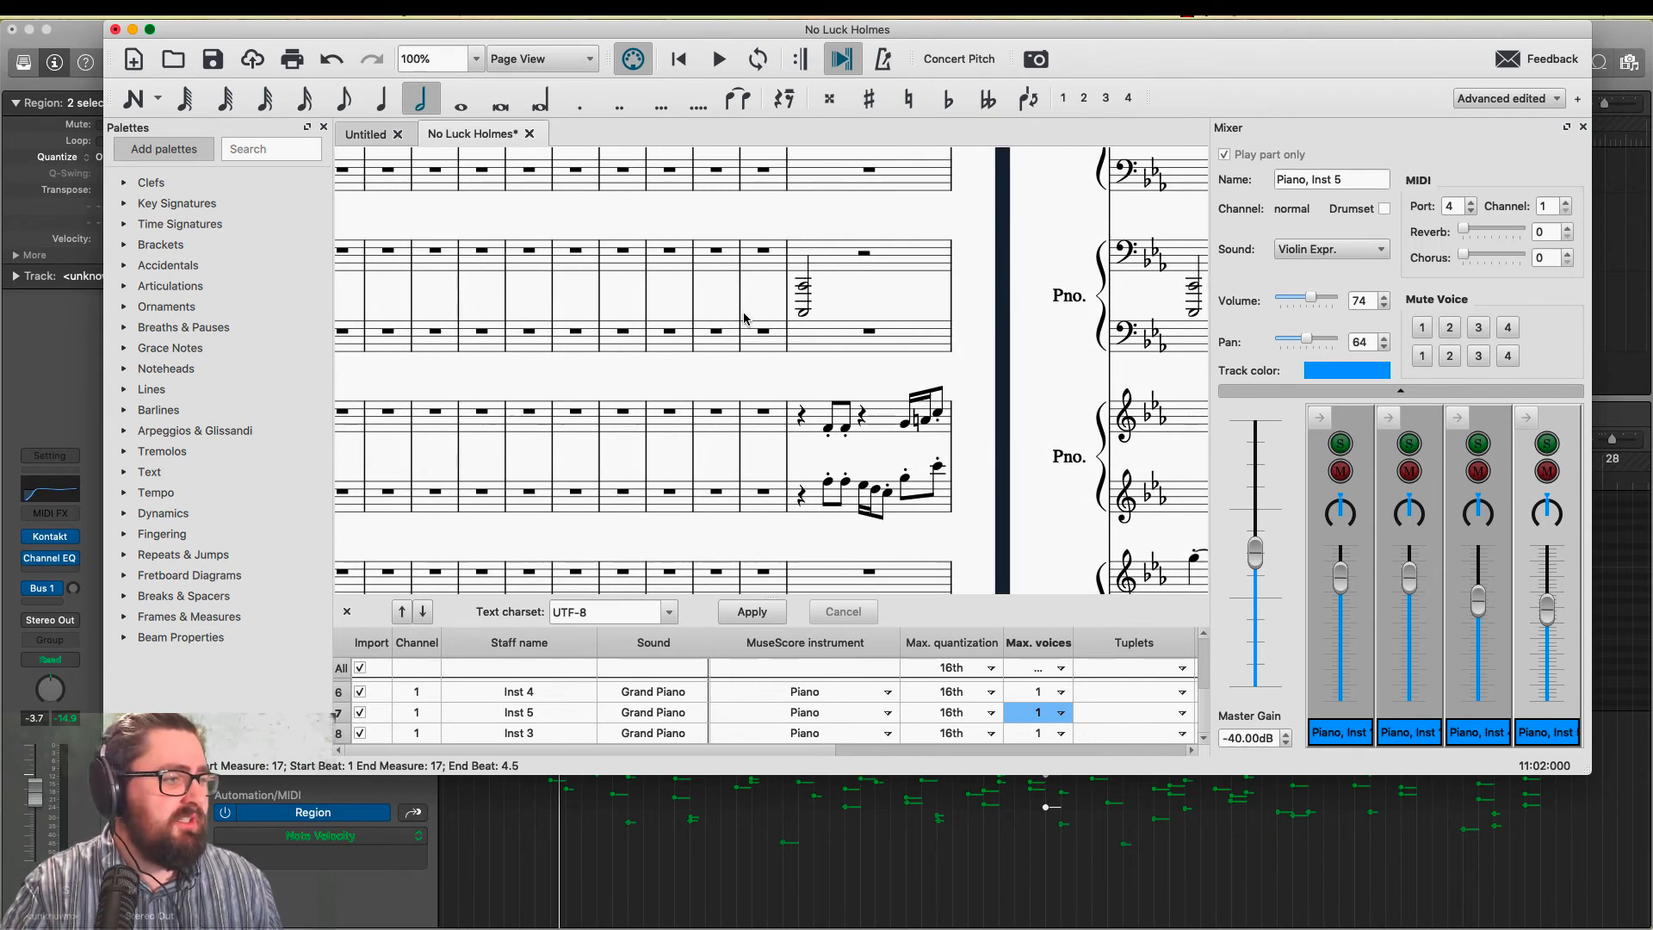
pyautogui.hscroll(-1, 745, 318)
pyautogui.click(826, 267)
pyautogui.scroll(2, 827, 267)
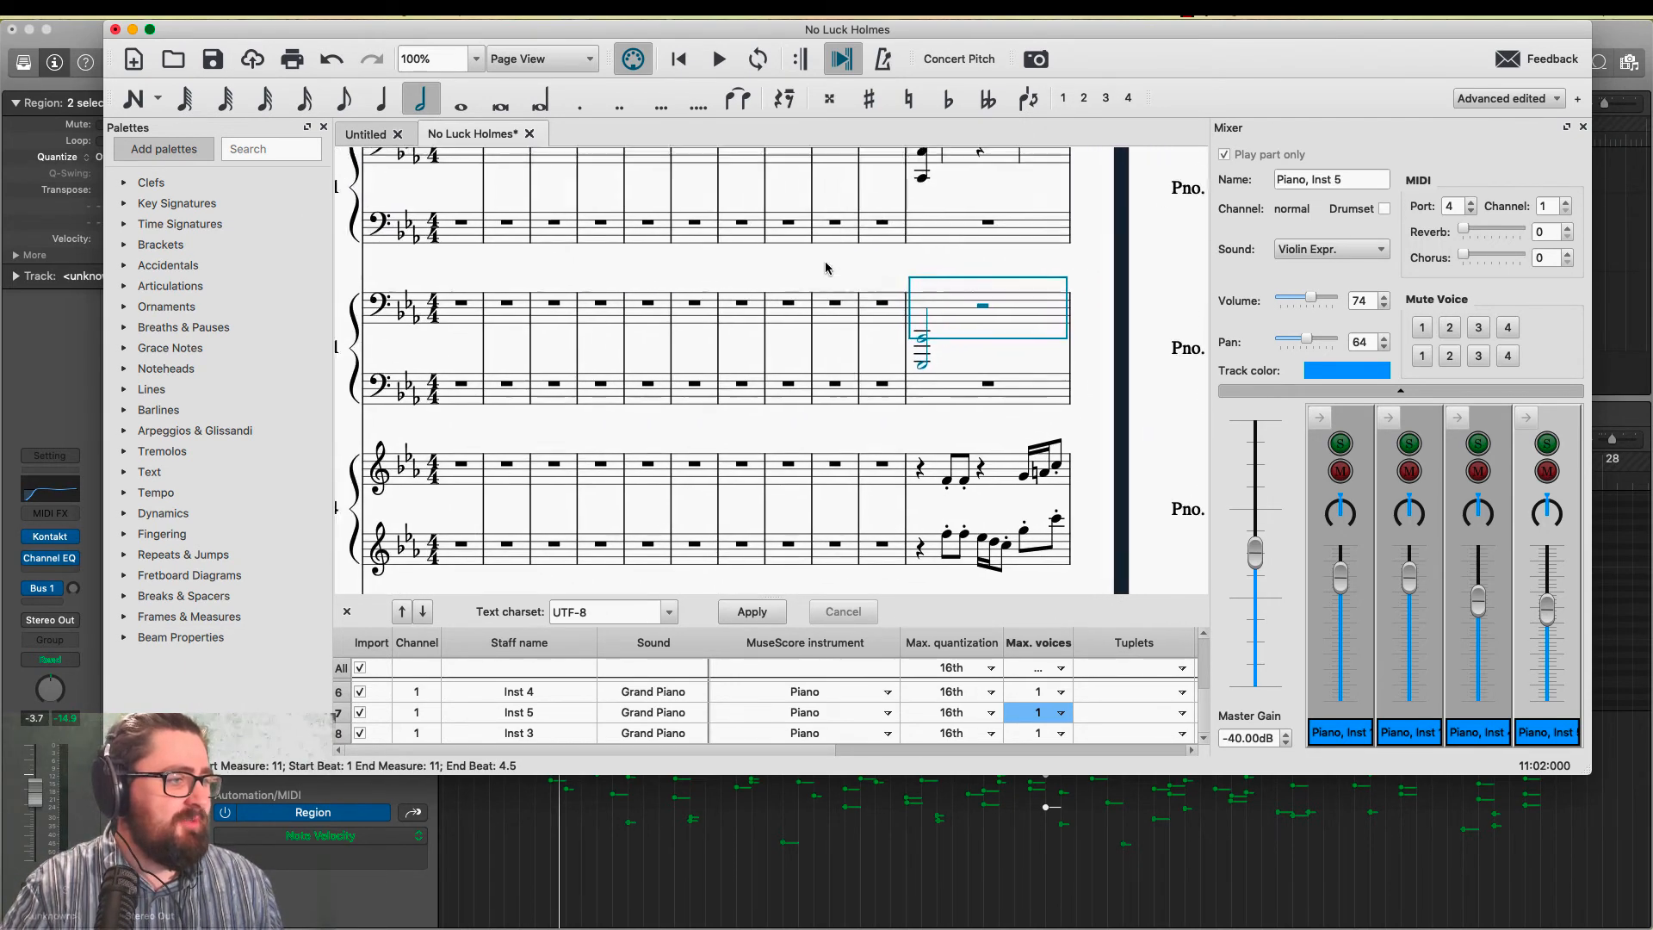
pyautogui.click(124, 183)
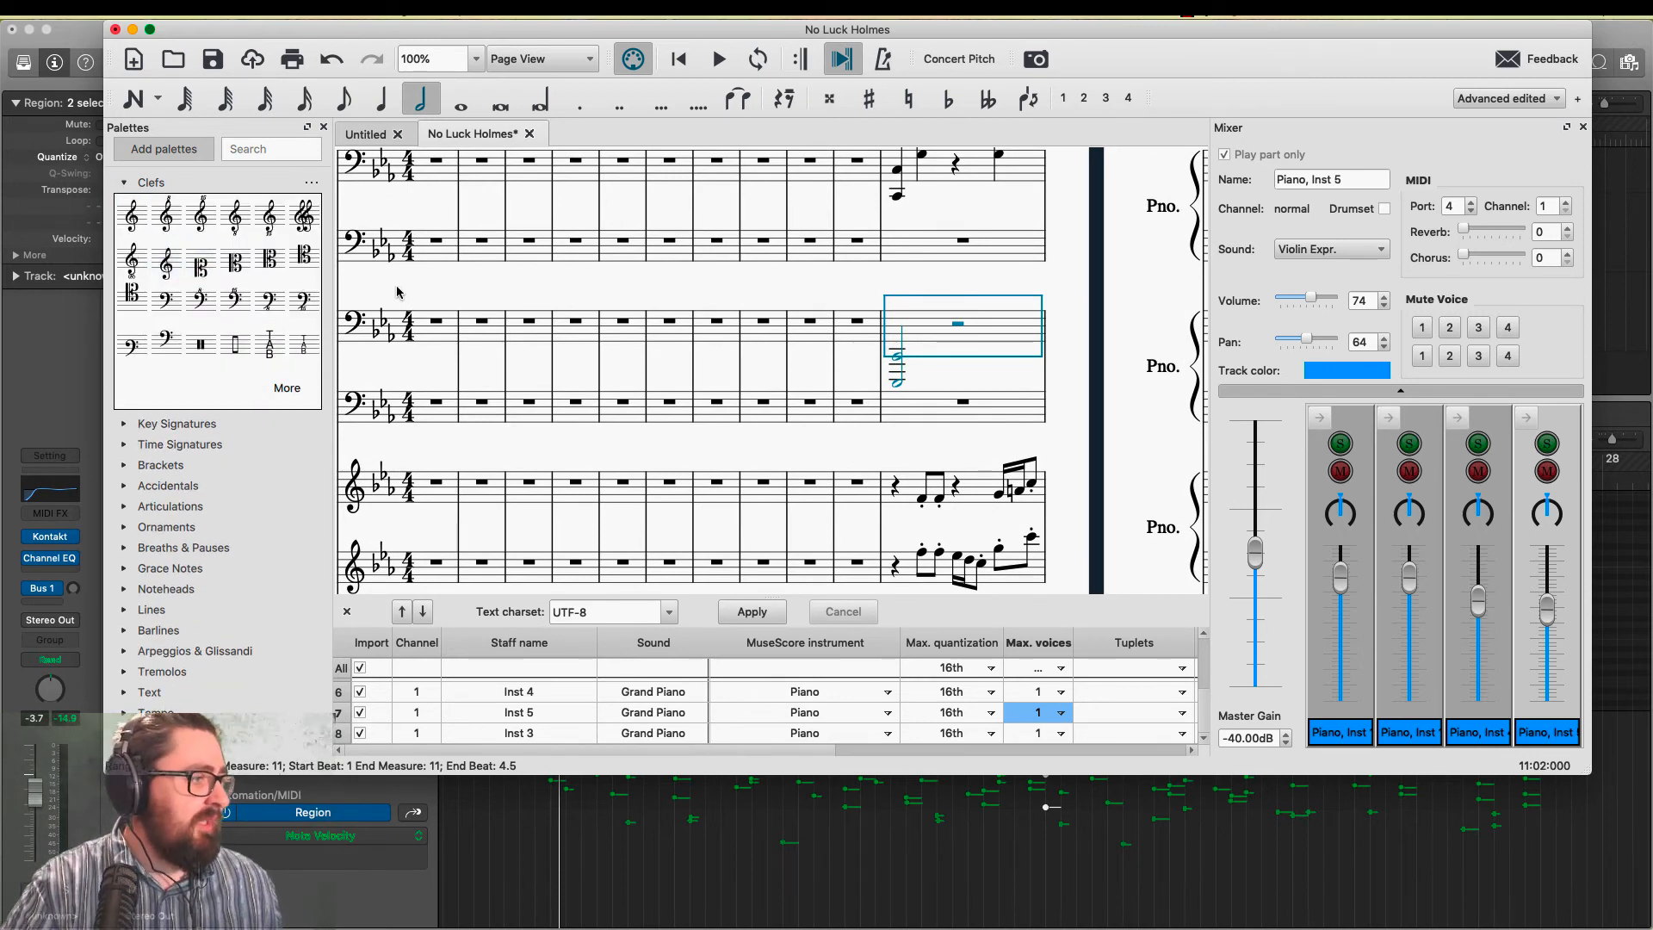
pyautogui.moveTo(267, 303); pyautogui.dragTo(897, 325)
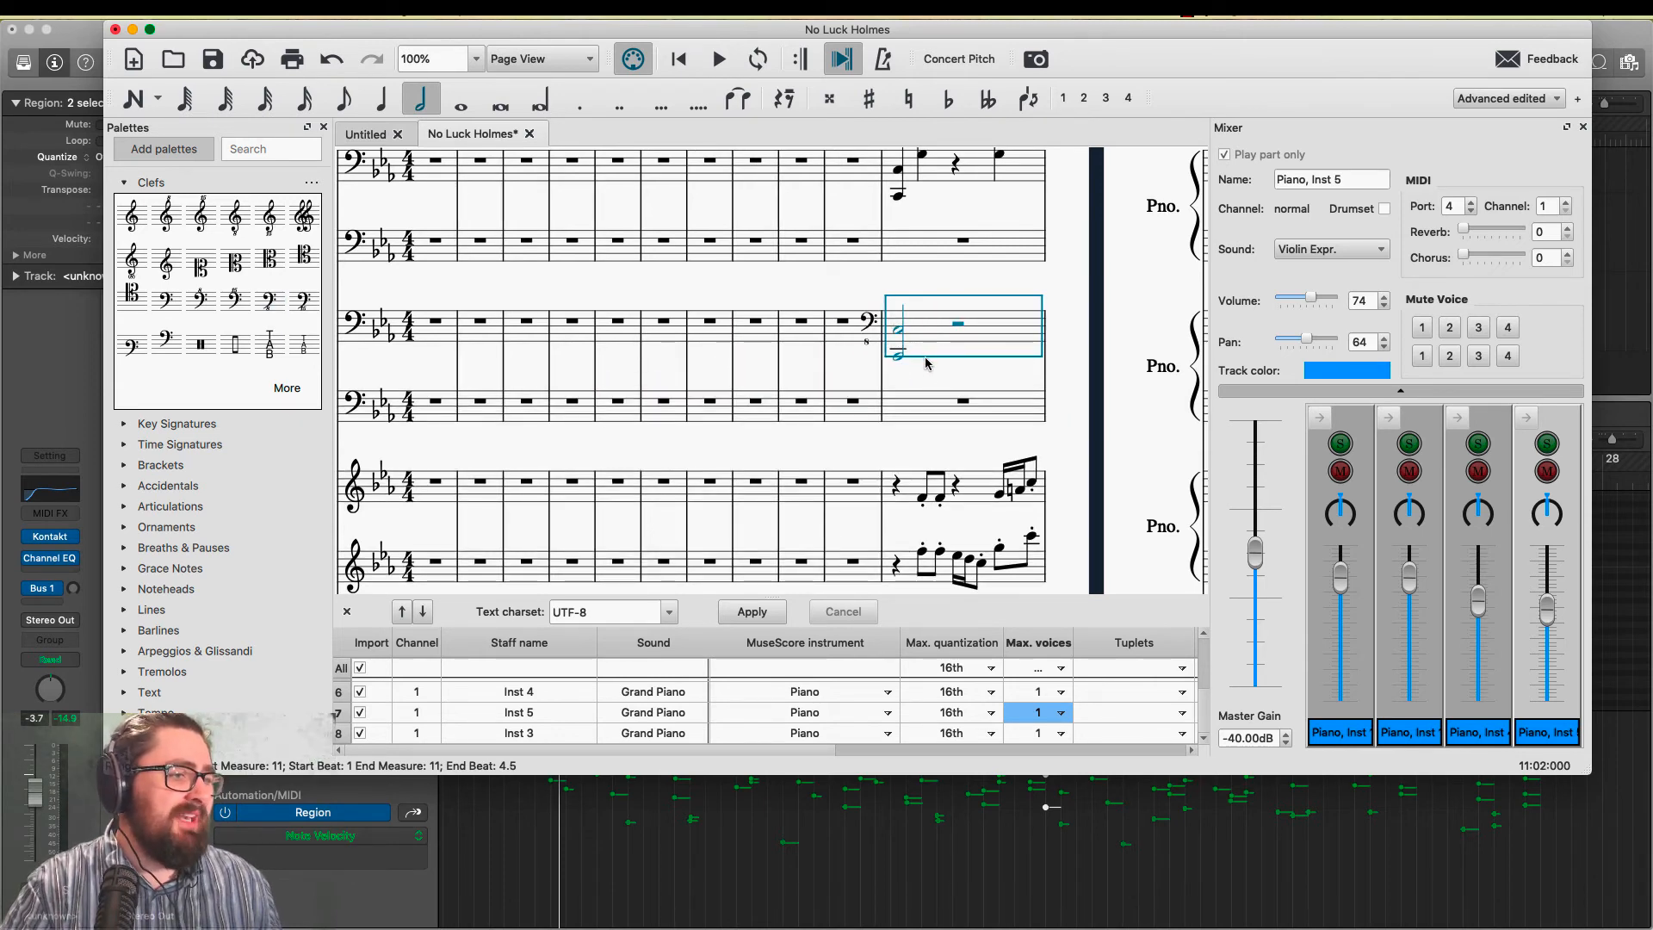
# Apply the treble clef with an 8 above at measure 12 on the upper staff of the Inst 5 part
pyautogui.hscroll(5, 926, 333)
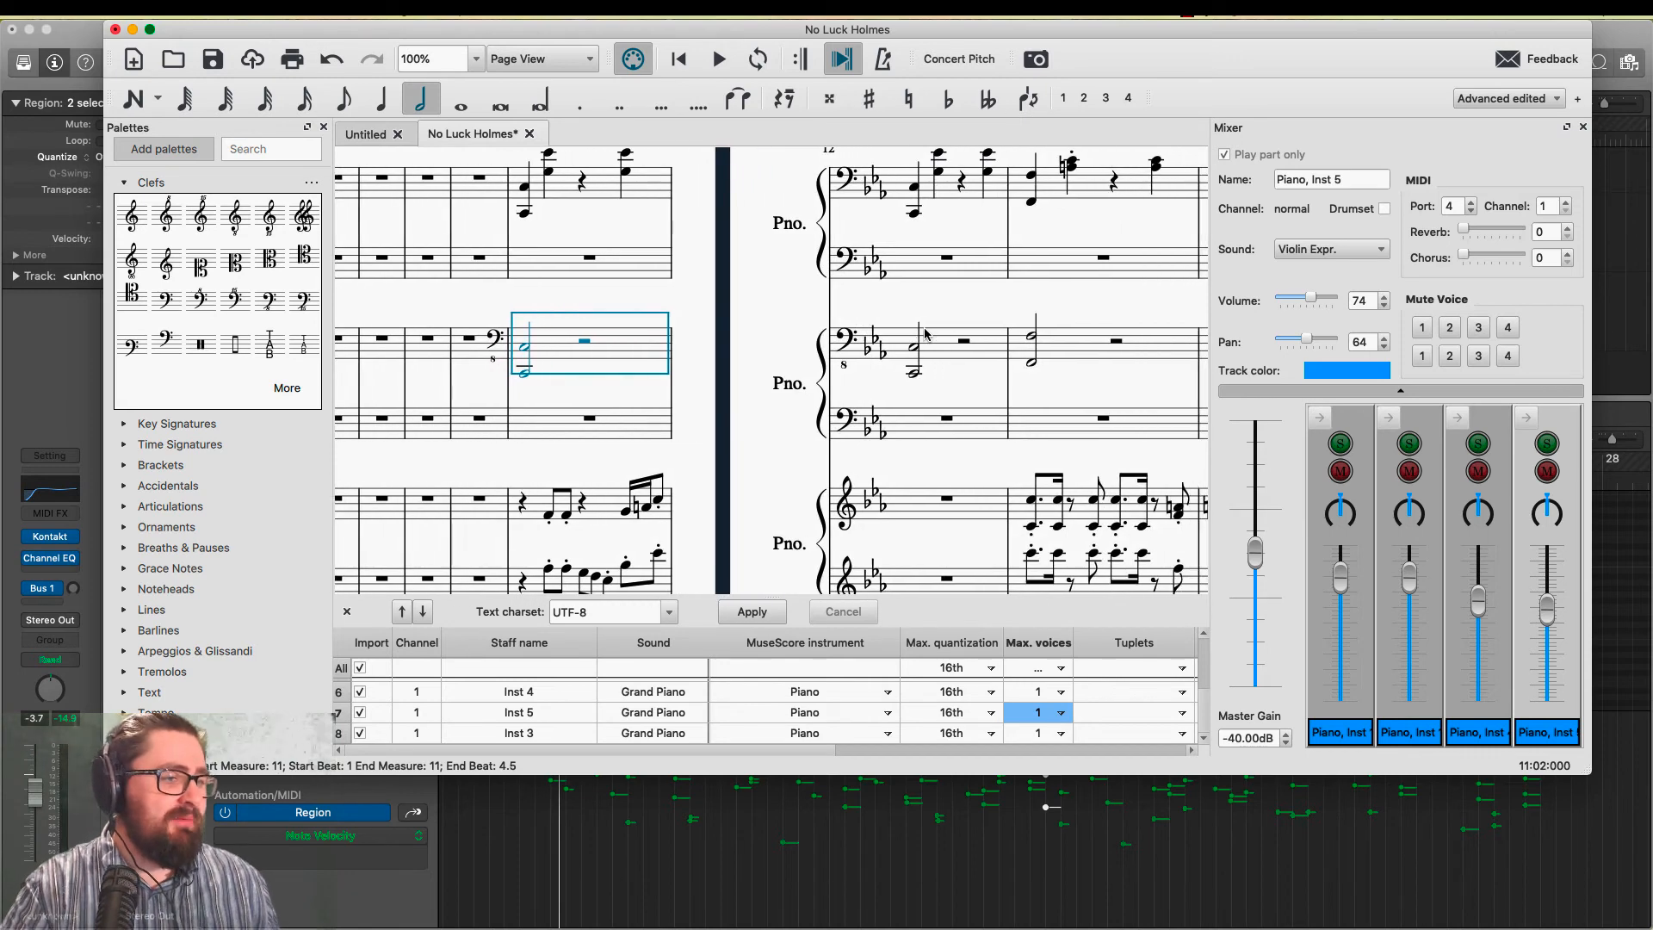
pyautogui.scroll(-5, 922, 336)
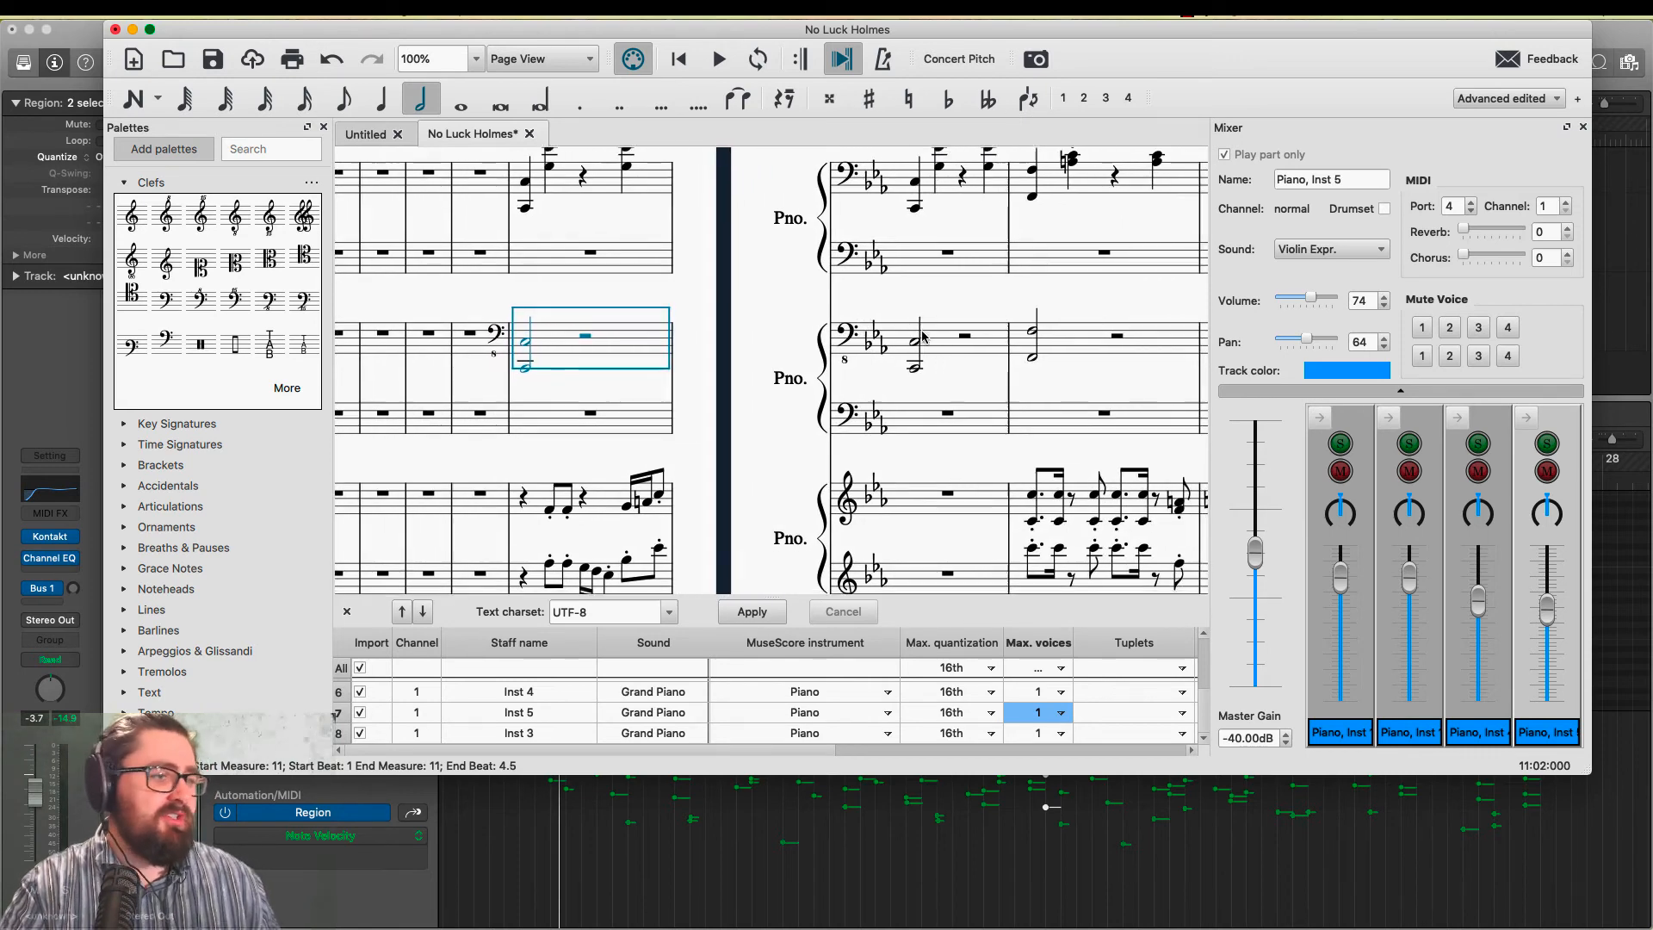
pyautogui.hscroll(2, 875, 328)
pyautogui.hscroll(4, 876, 327)
pyautogui.scroll(1, 875, 328)
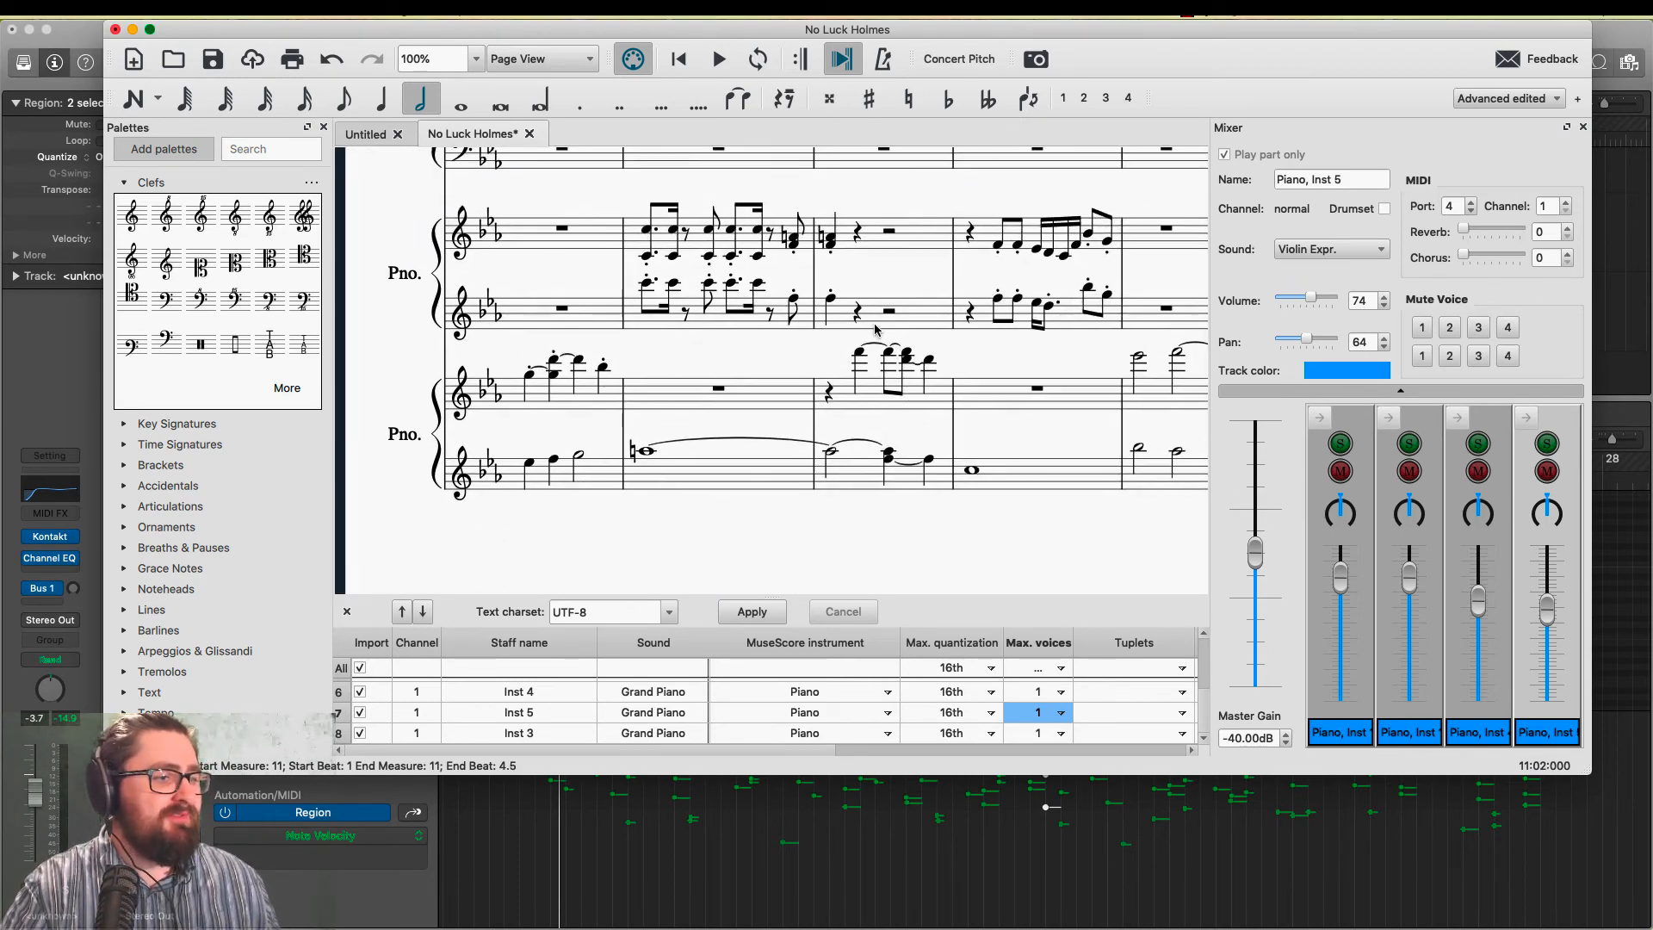
pyautogui.hscroll(-6, 349, 345)
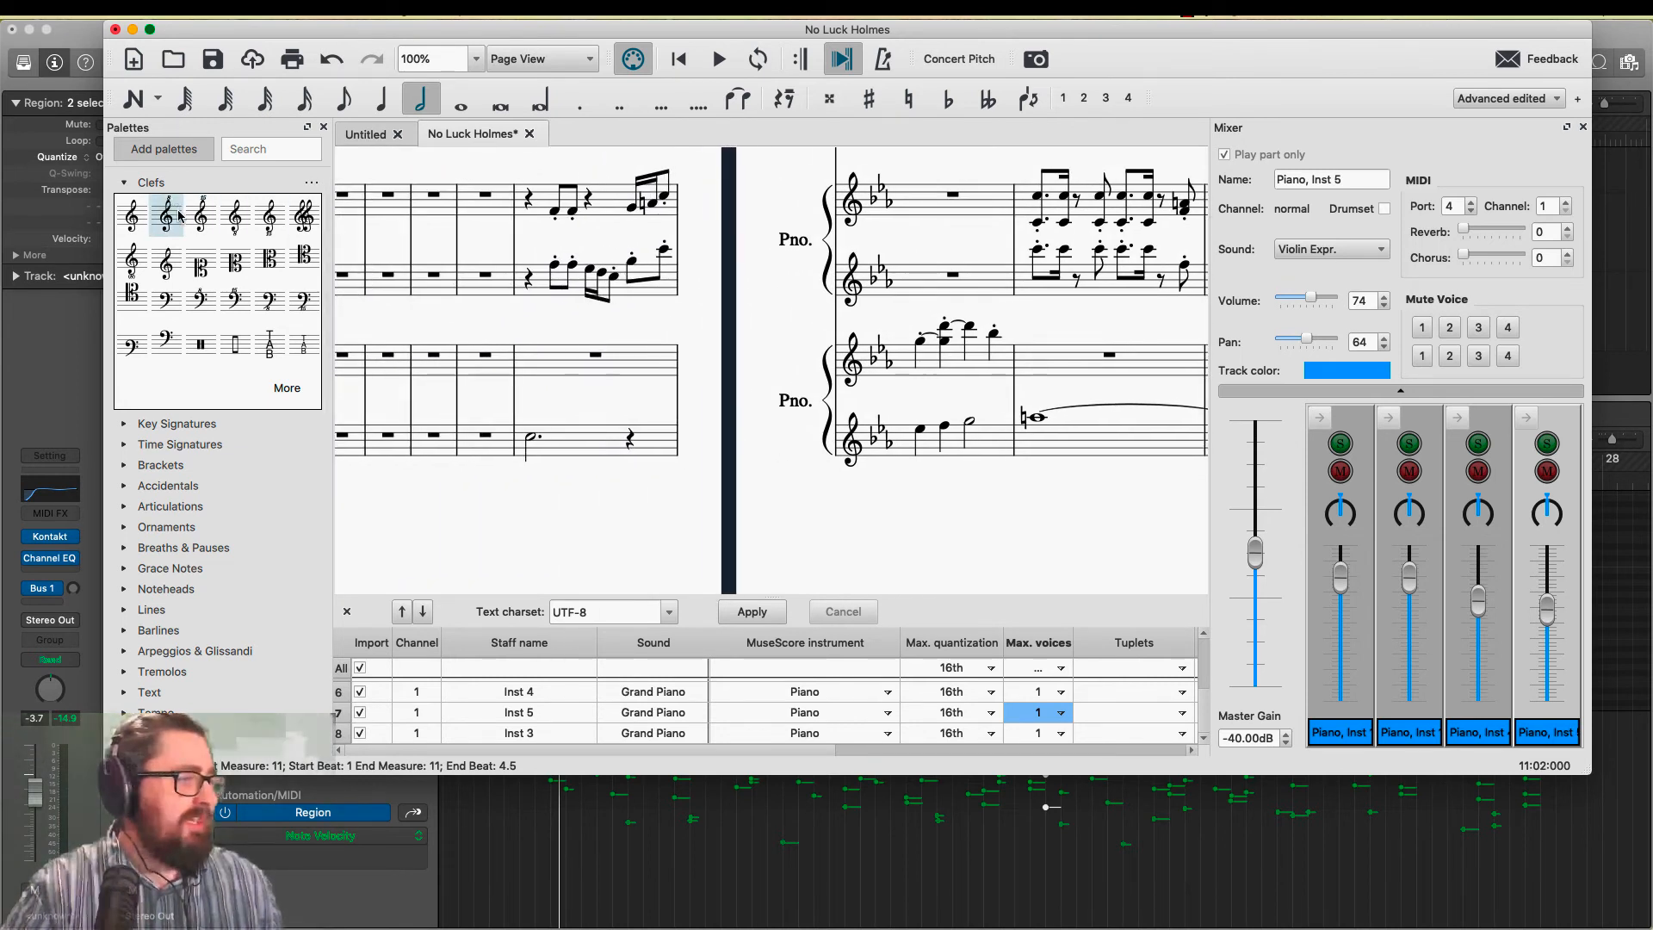
pyautogui.moveTo(166, 213); pyautogui.dragTo(855, 370)
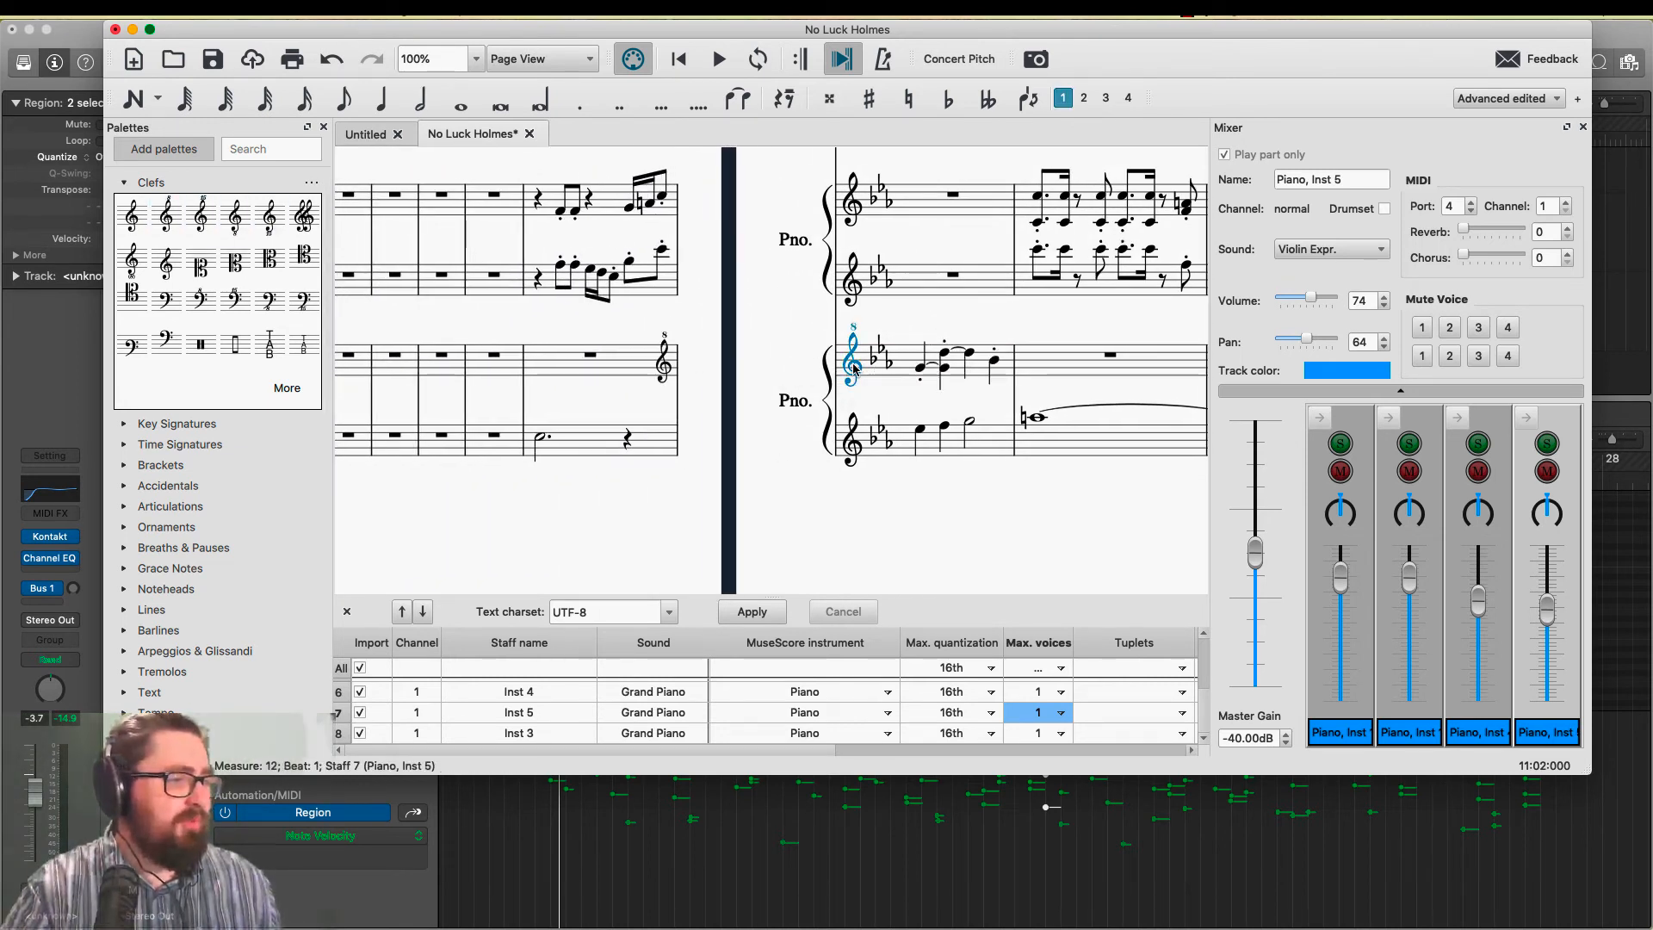
pyautogui.click(874, 377)
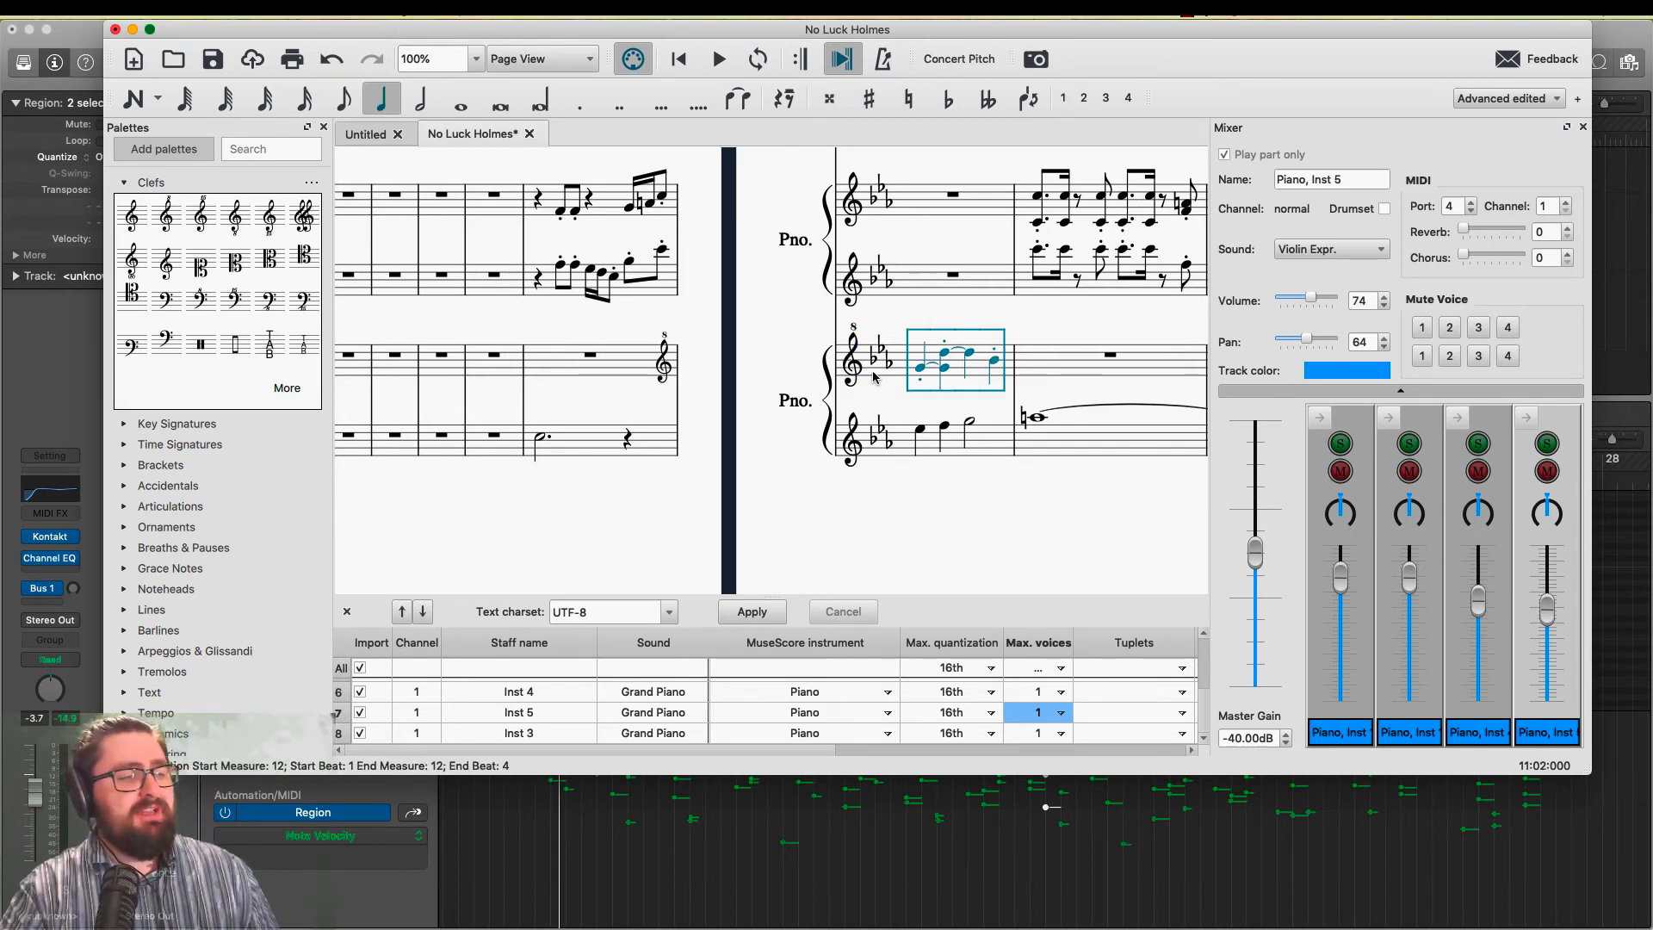
# Play the score with the new clefs from measure 11 and stop playback in measure 22
pyautogui.click(605, 365)
pyautogui.press('space')
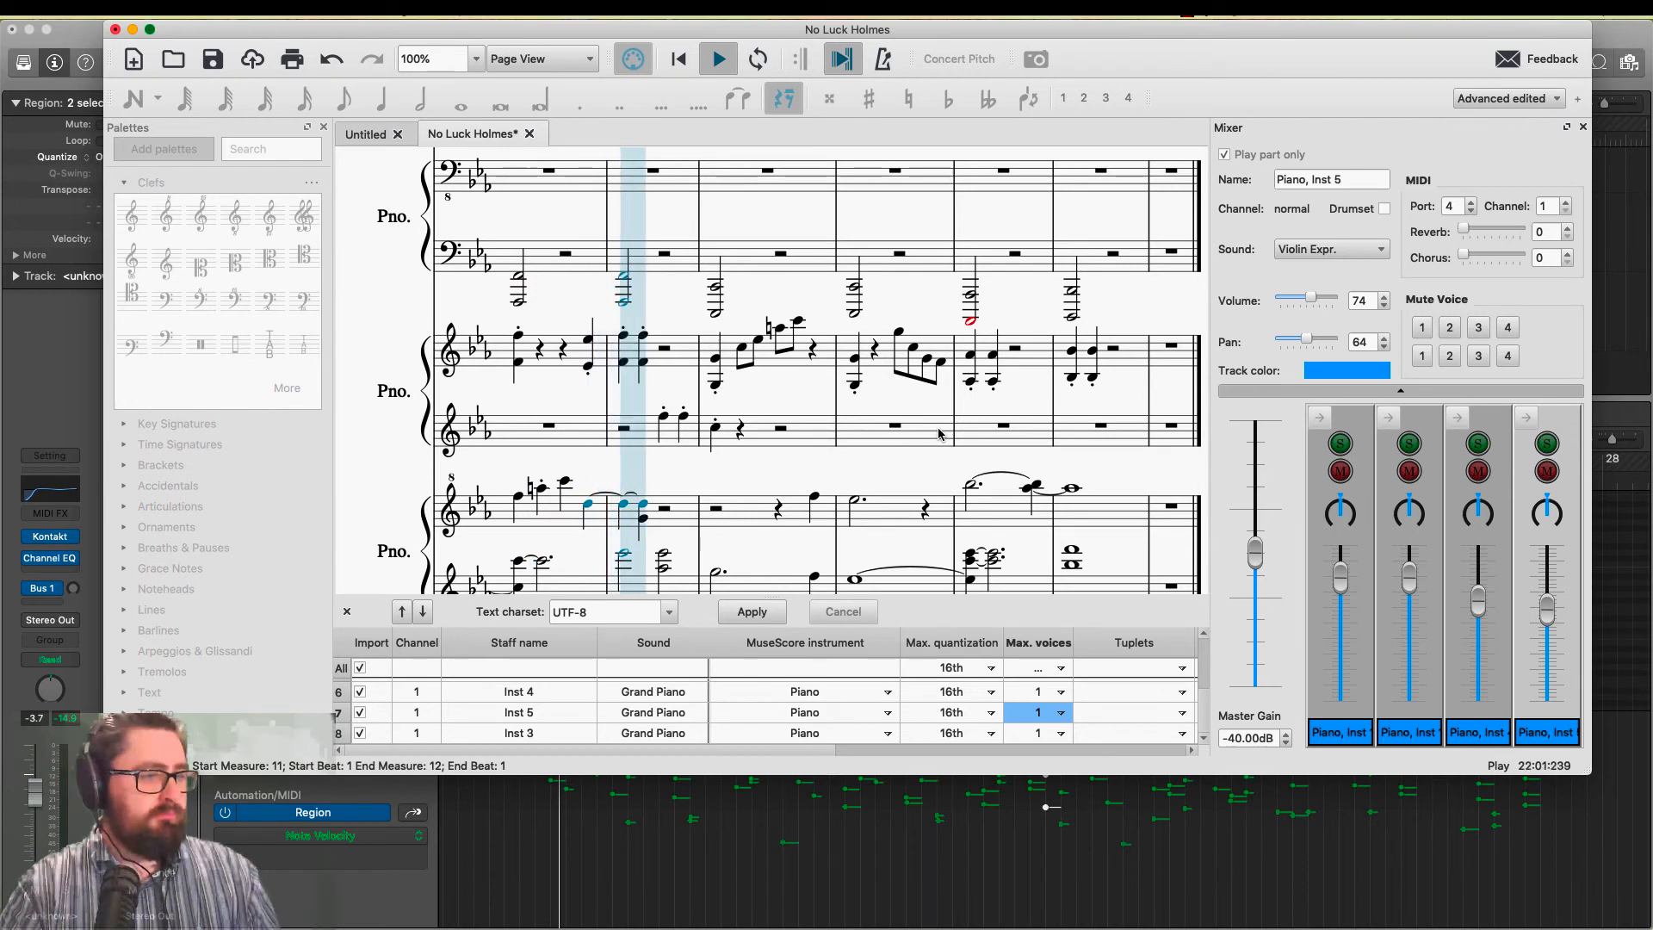
pyautogui.press('space')
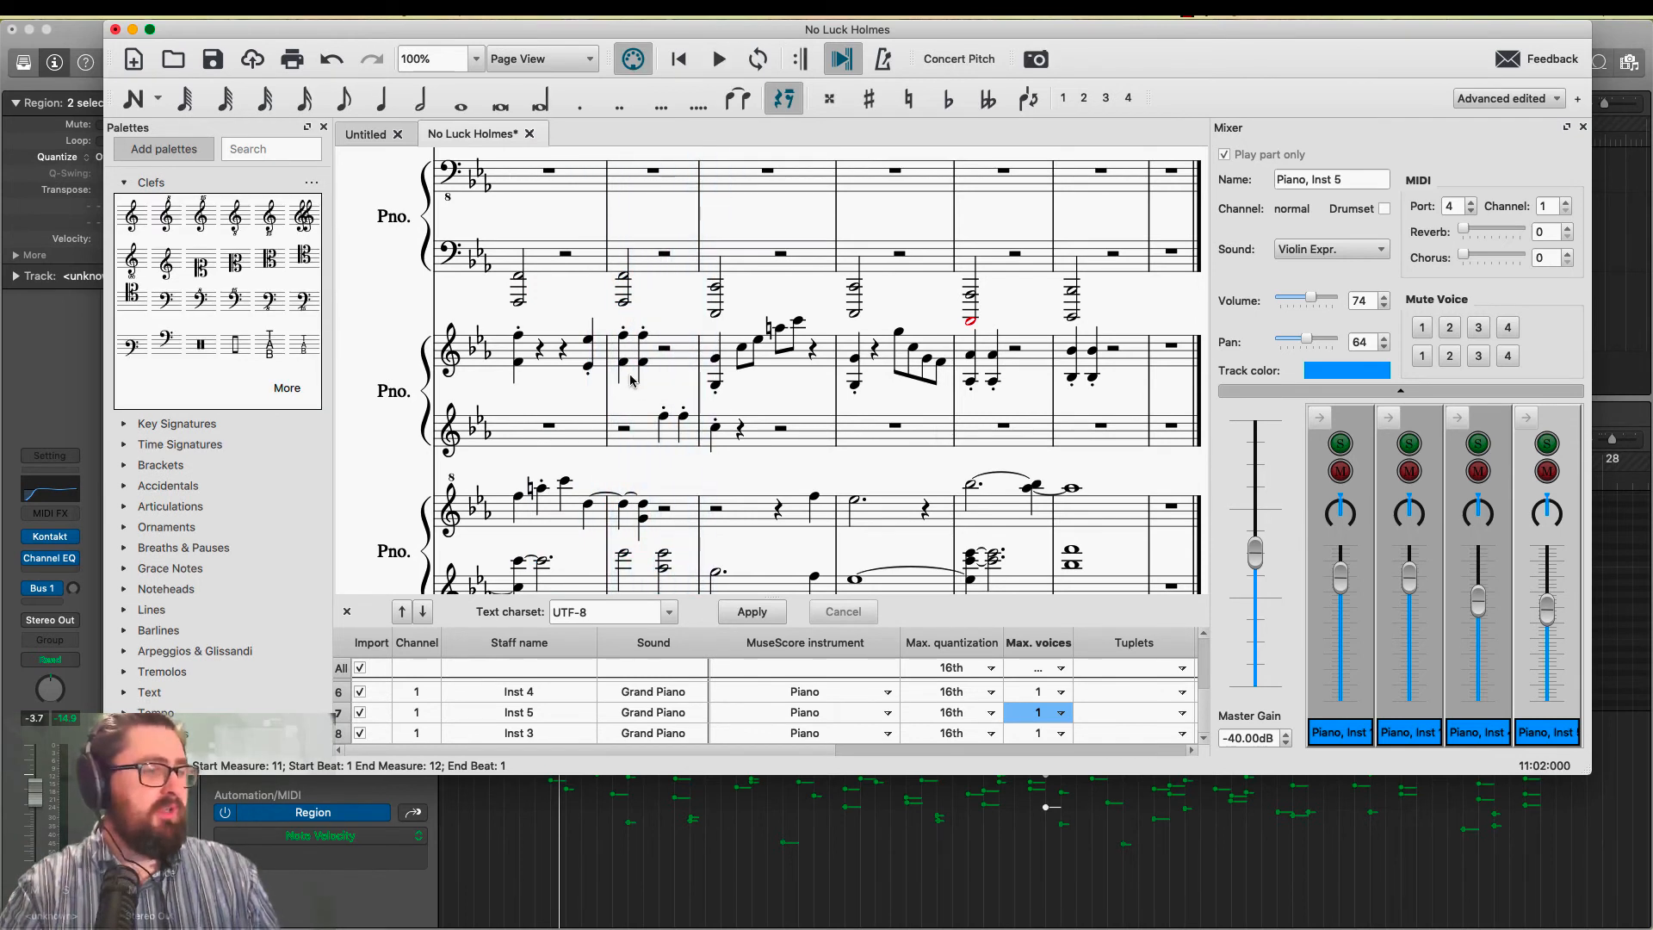
# Examine the eighth-note figure in measure 23 of the Inst 4 part and the low piano staves back to measure 17
pyautogui.click(779, 329)
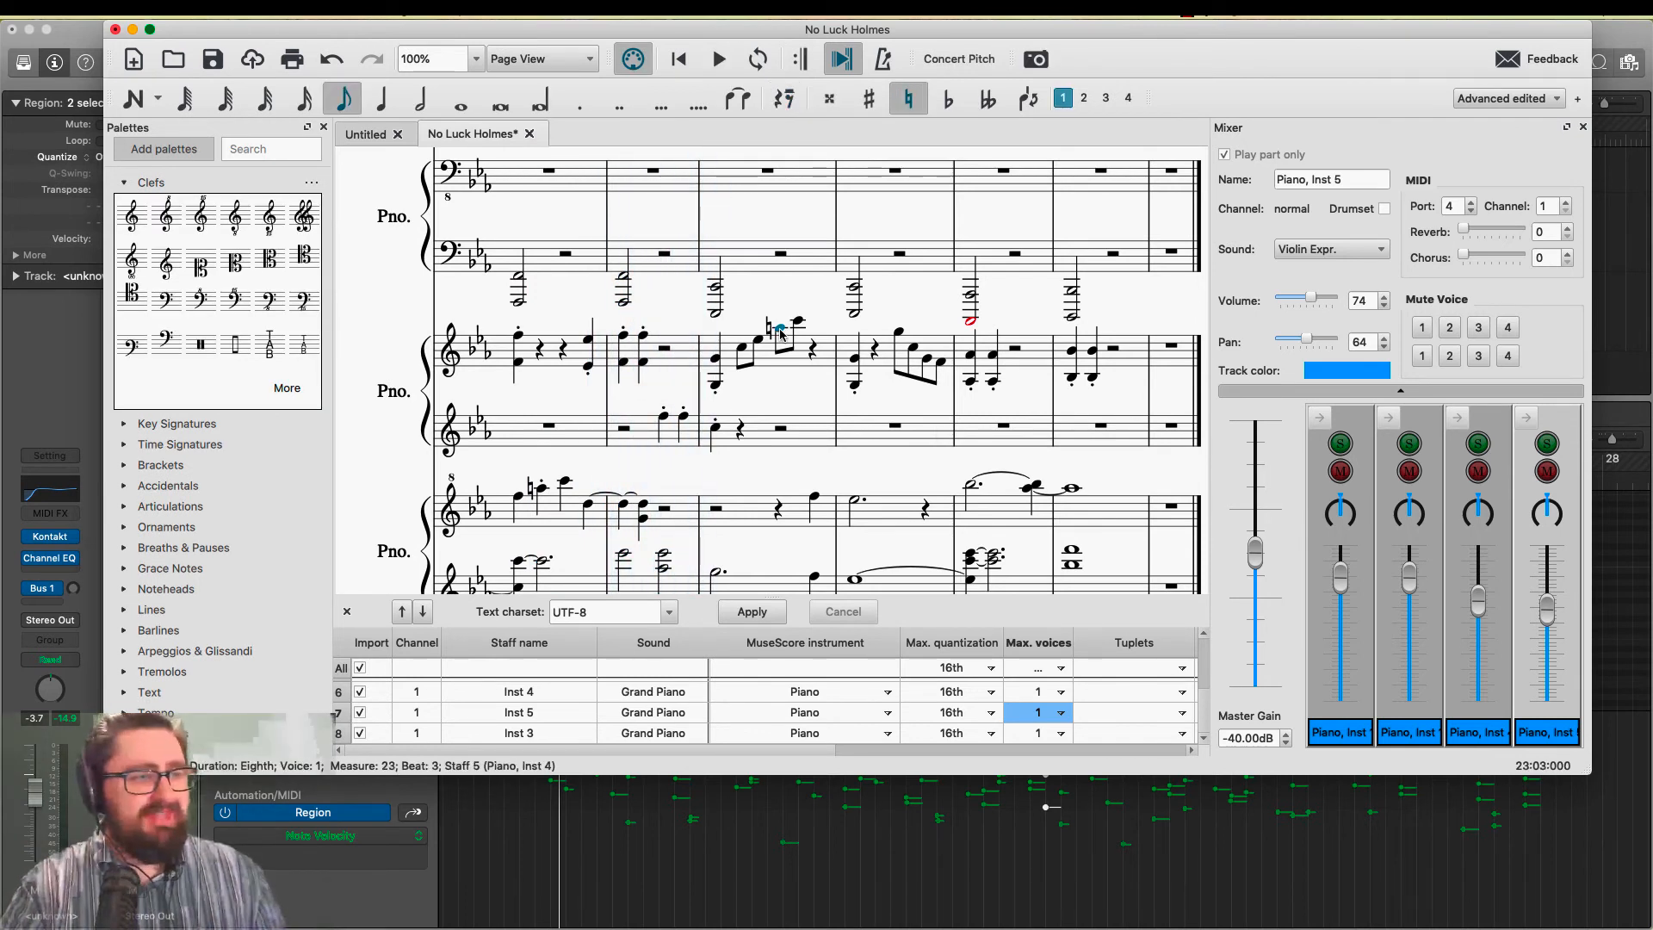
pyautogui.scroll(5, 781, 334)
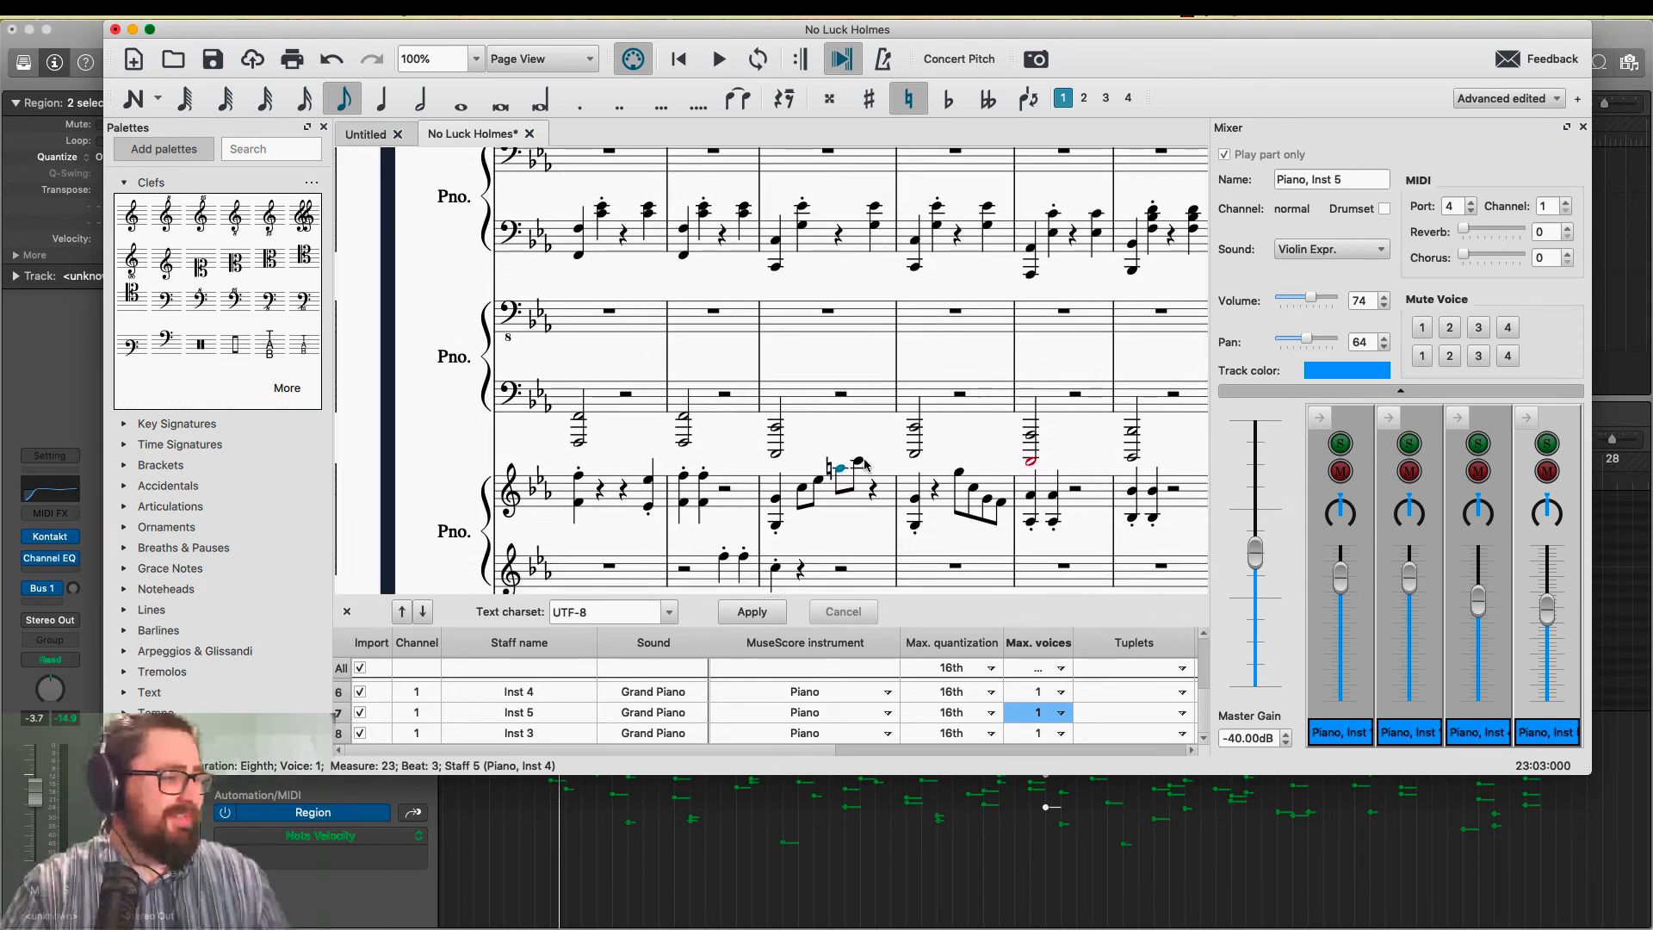
pyautogui.scroll(3, 742, 275)
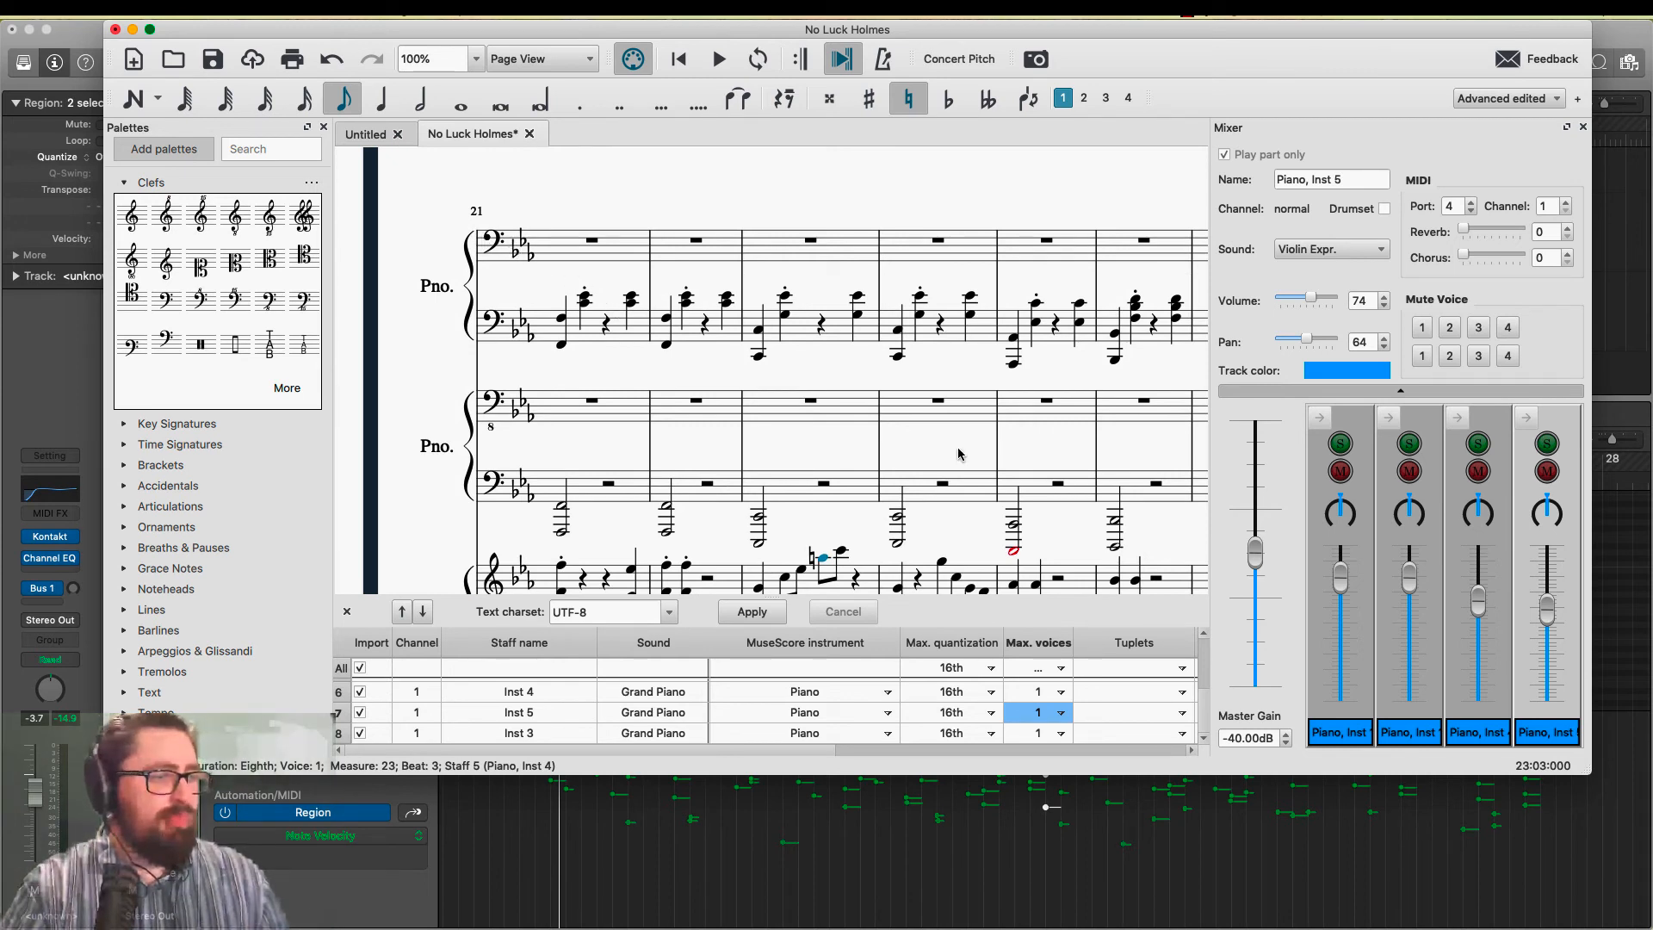
pyautogui.scroll(-3, 960, 454)
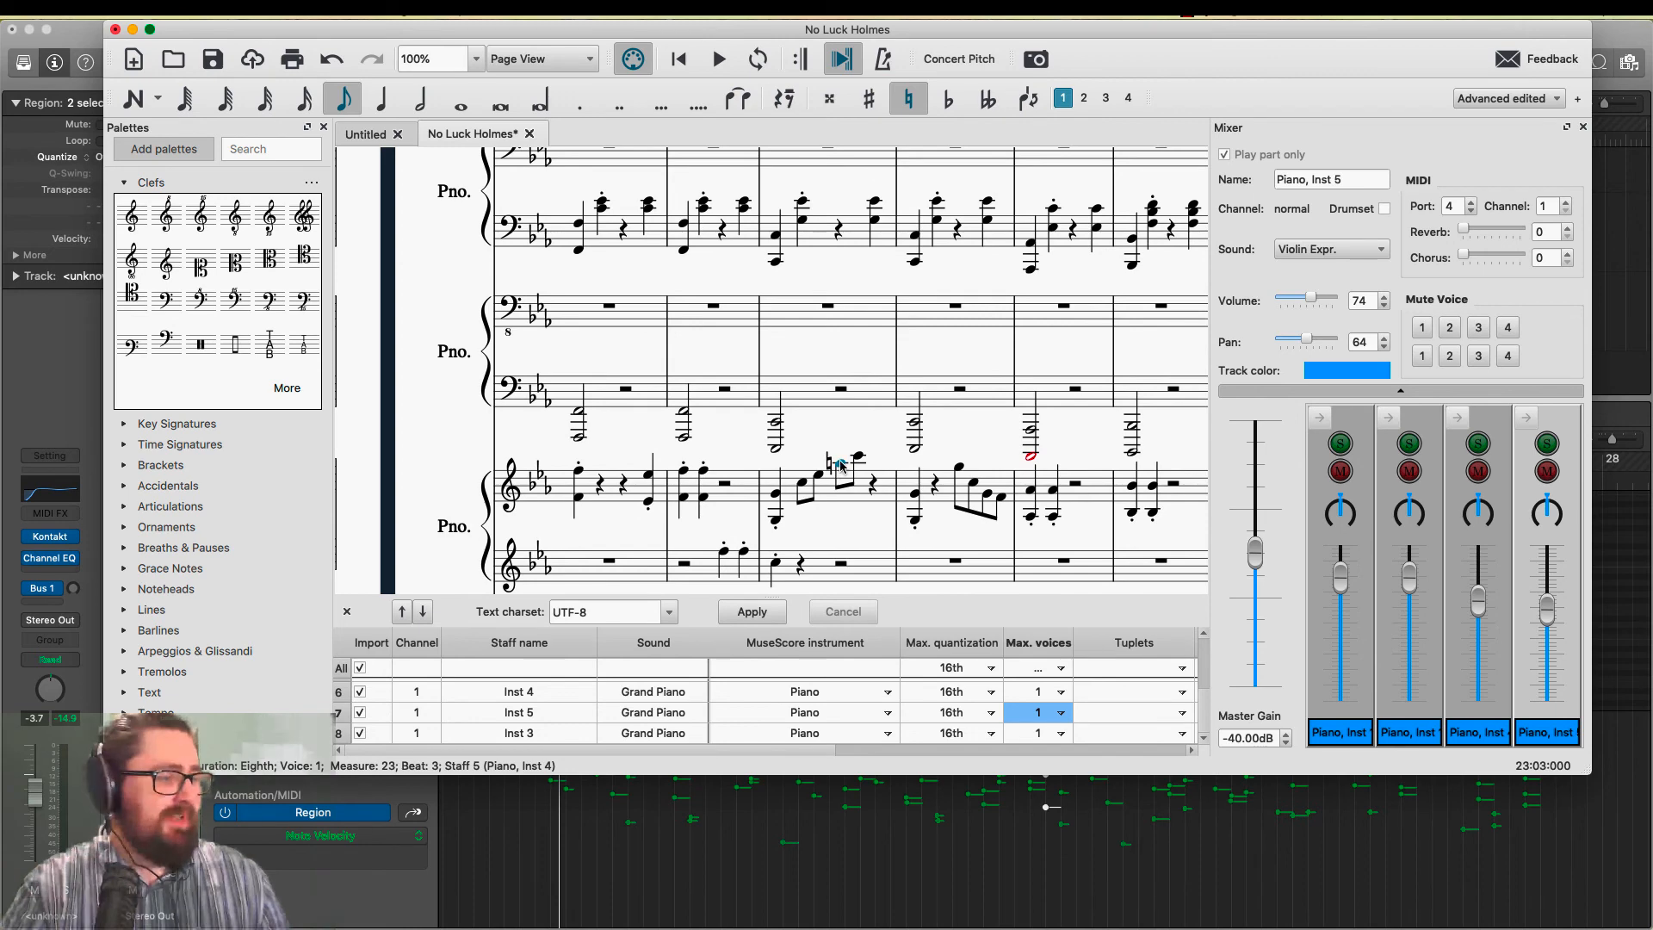
pyautogui.hscroll(-10, 841, 465)
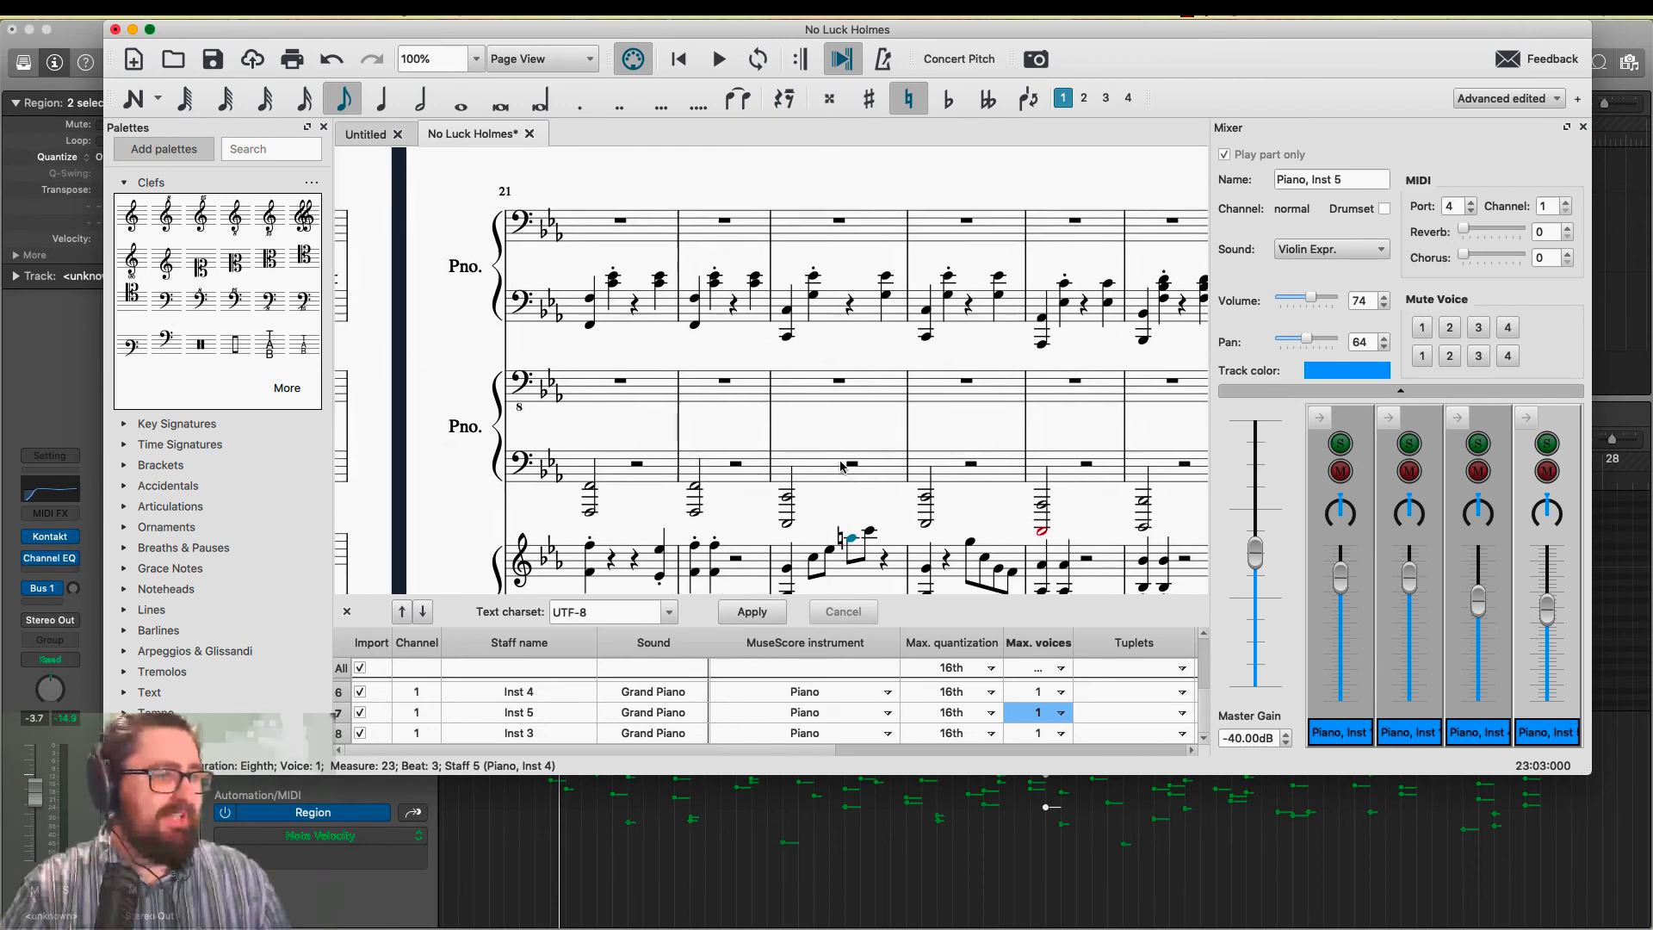
pyautogui.hscroll(-10, 841, 465)
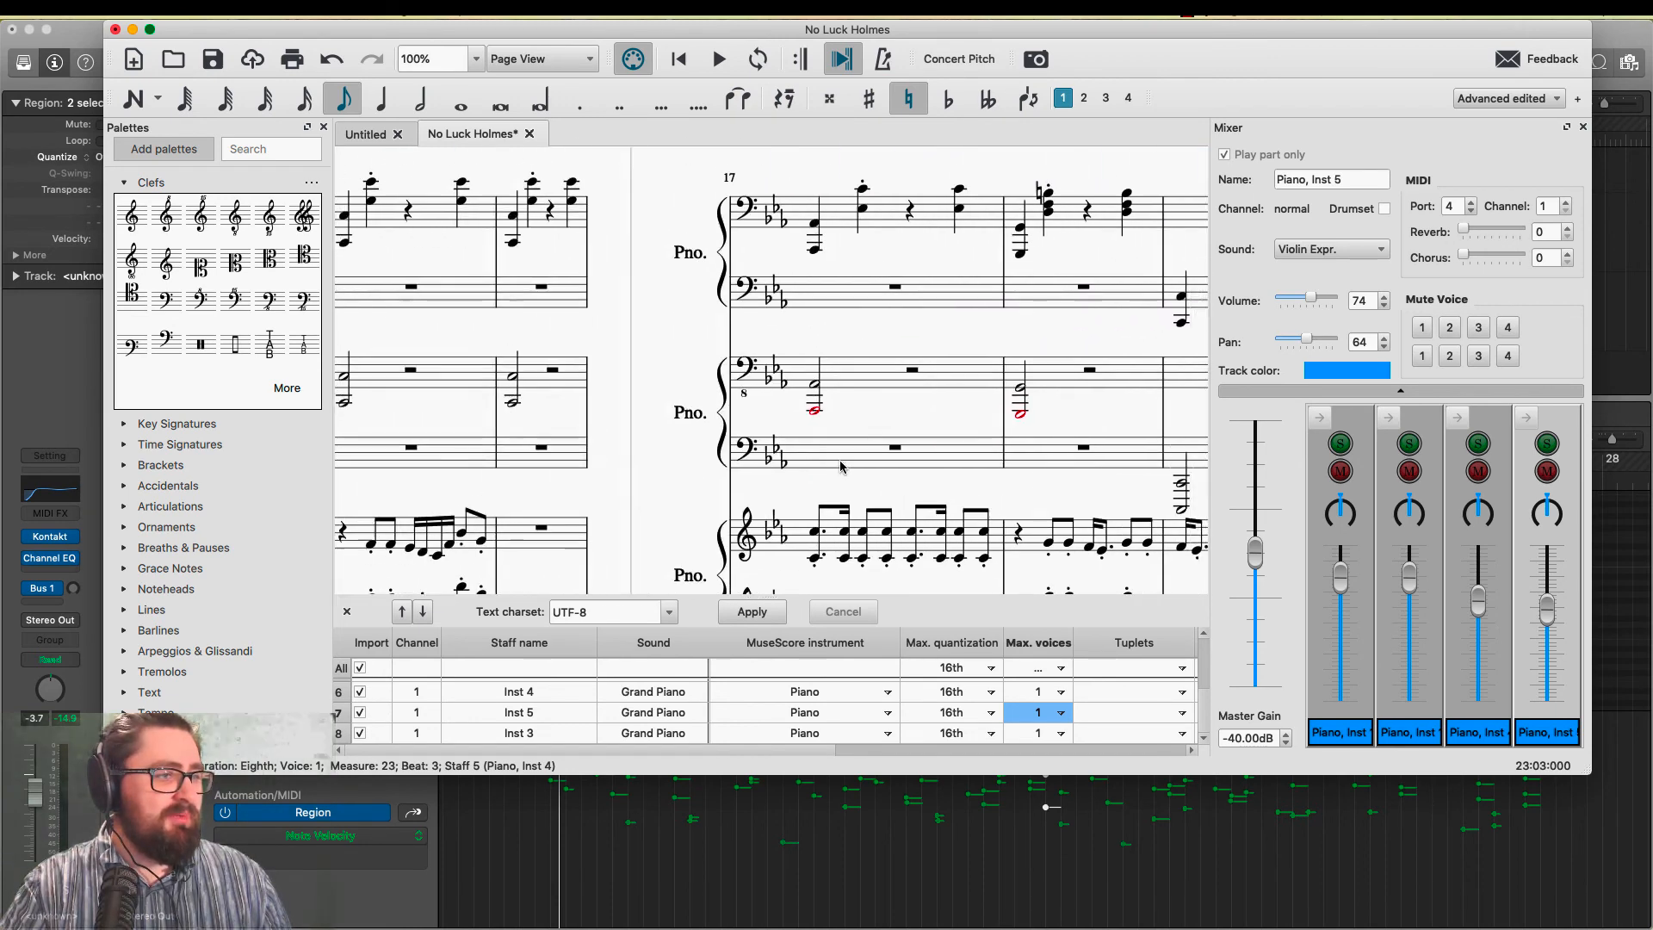
# Play the score from the low quarter note at the start of measure 13 on the top Inst 1 staff and stop playback
pyautogui.hscroll(-10, 841, 466)
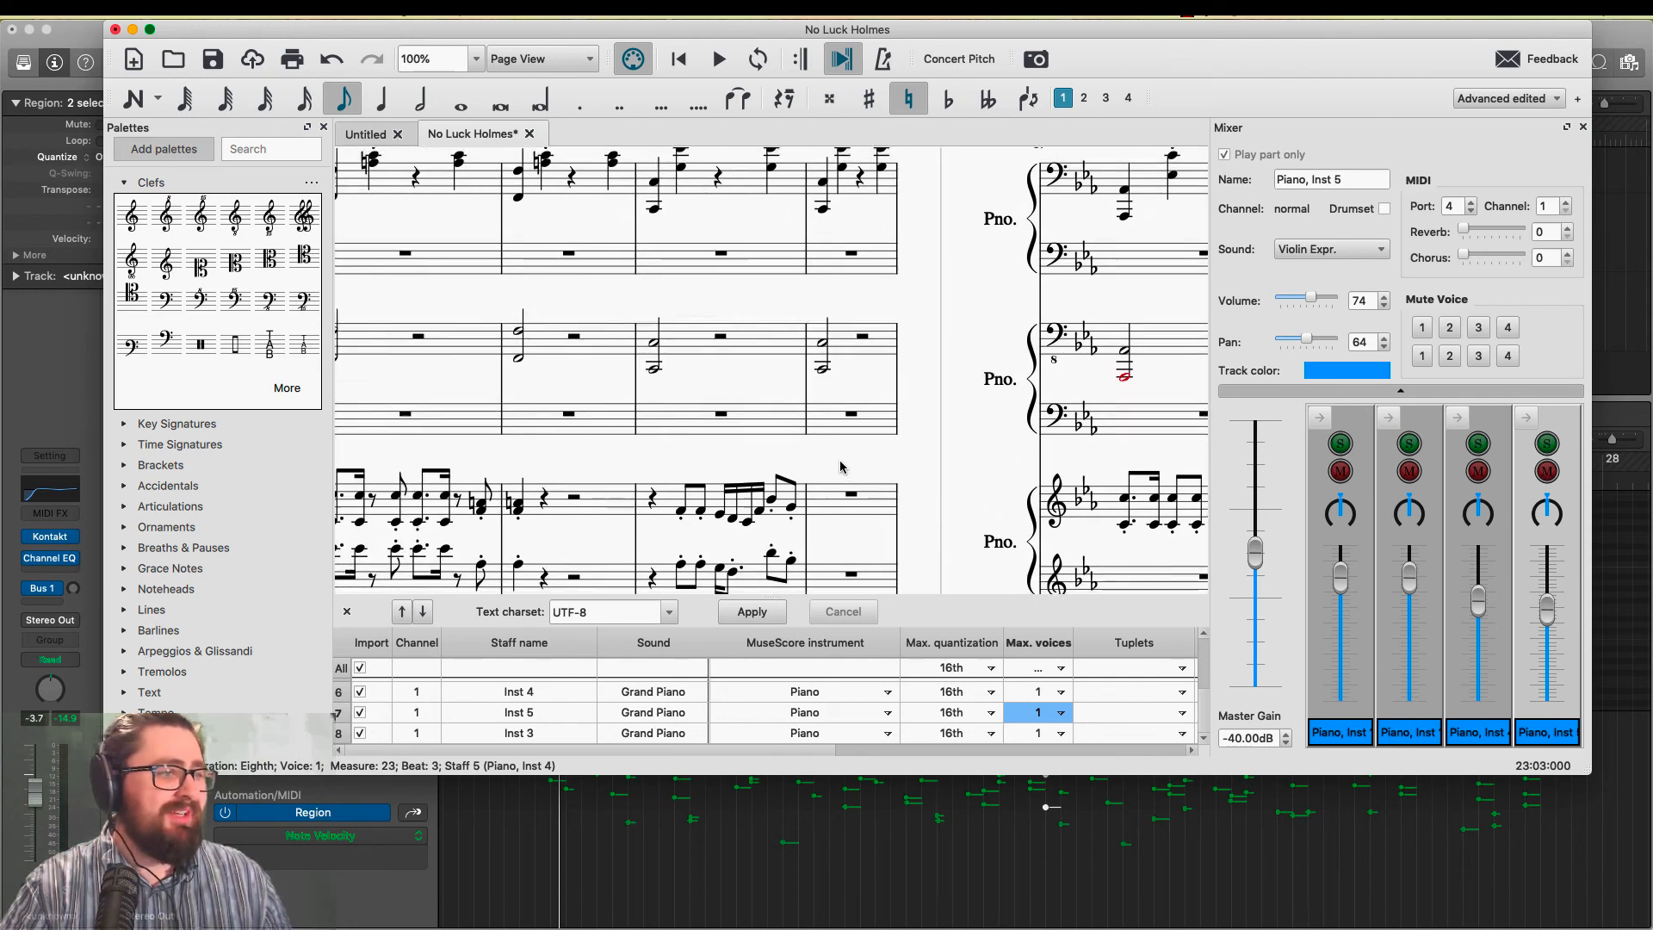
pyautogui.hscroll(10, 764, 288)
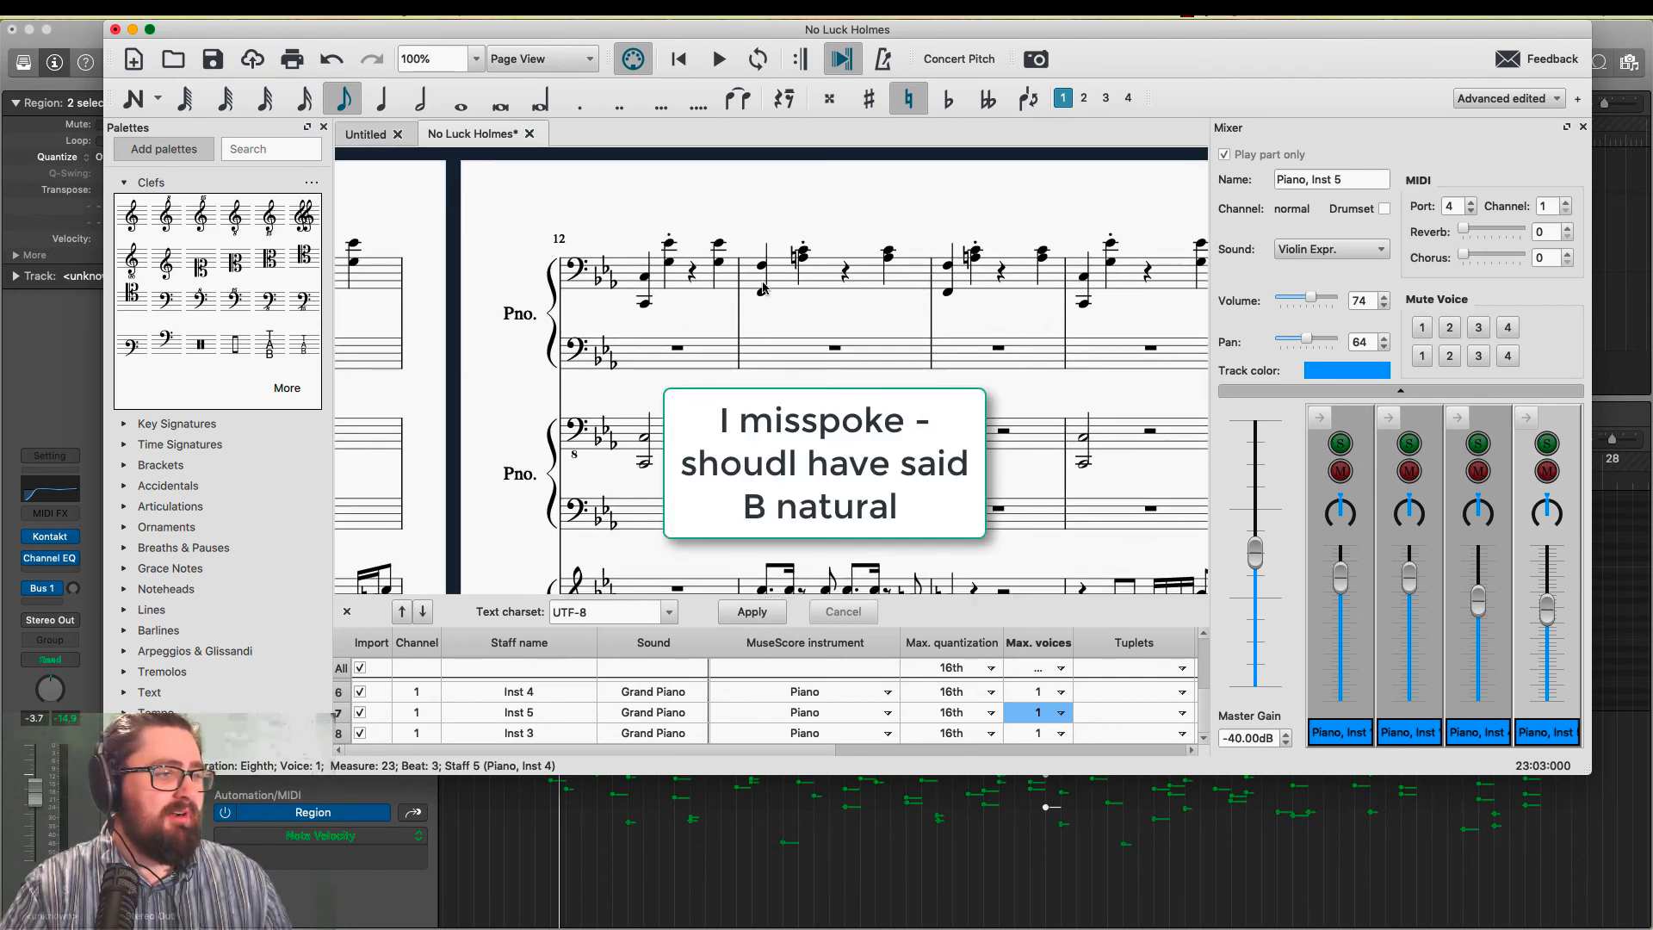
pyautogui.click(762, 293)
pyautogui.press('space')
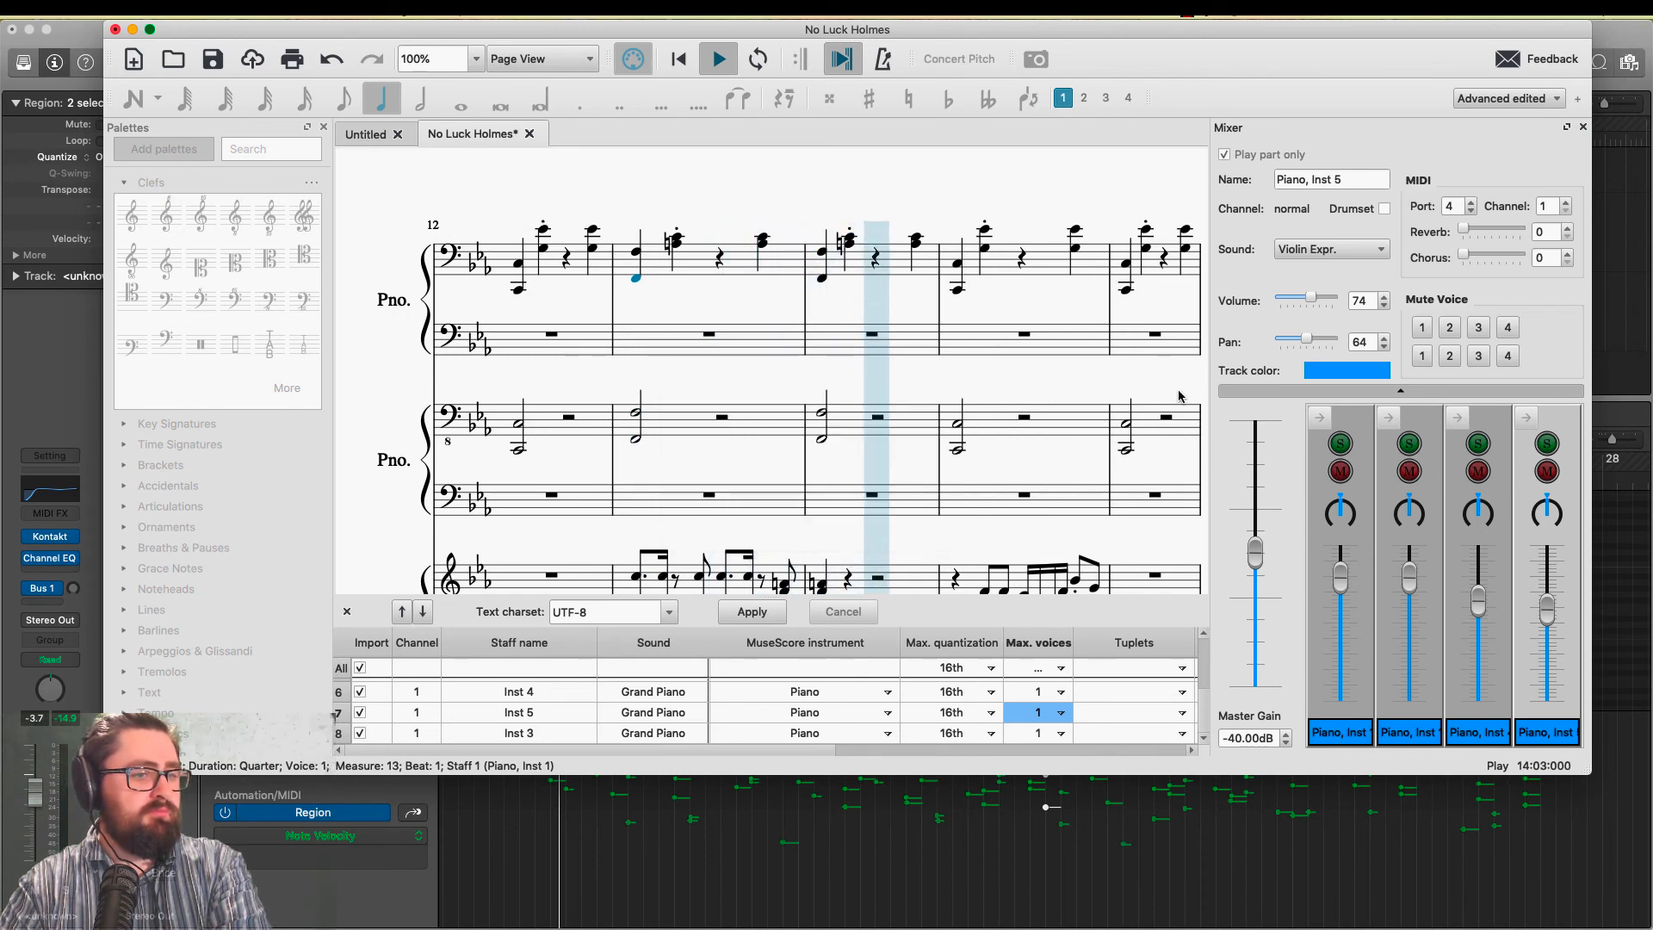
pyautogui.press('space')
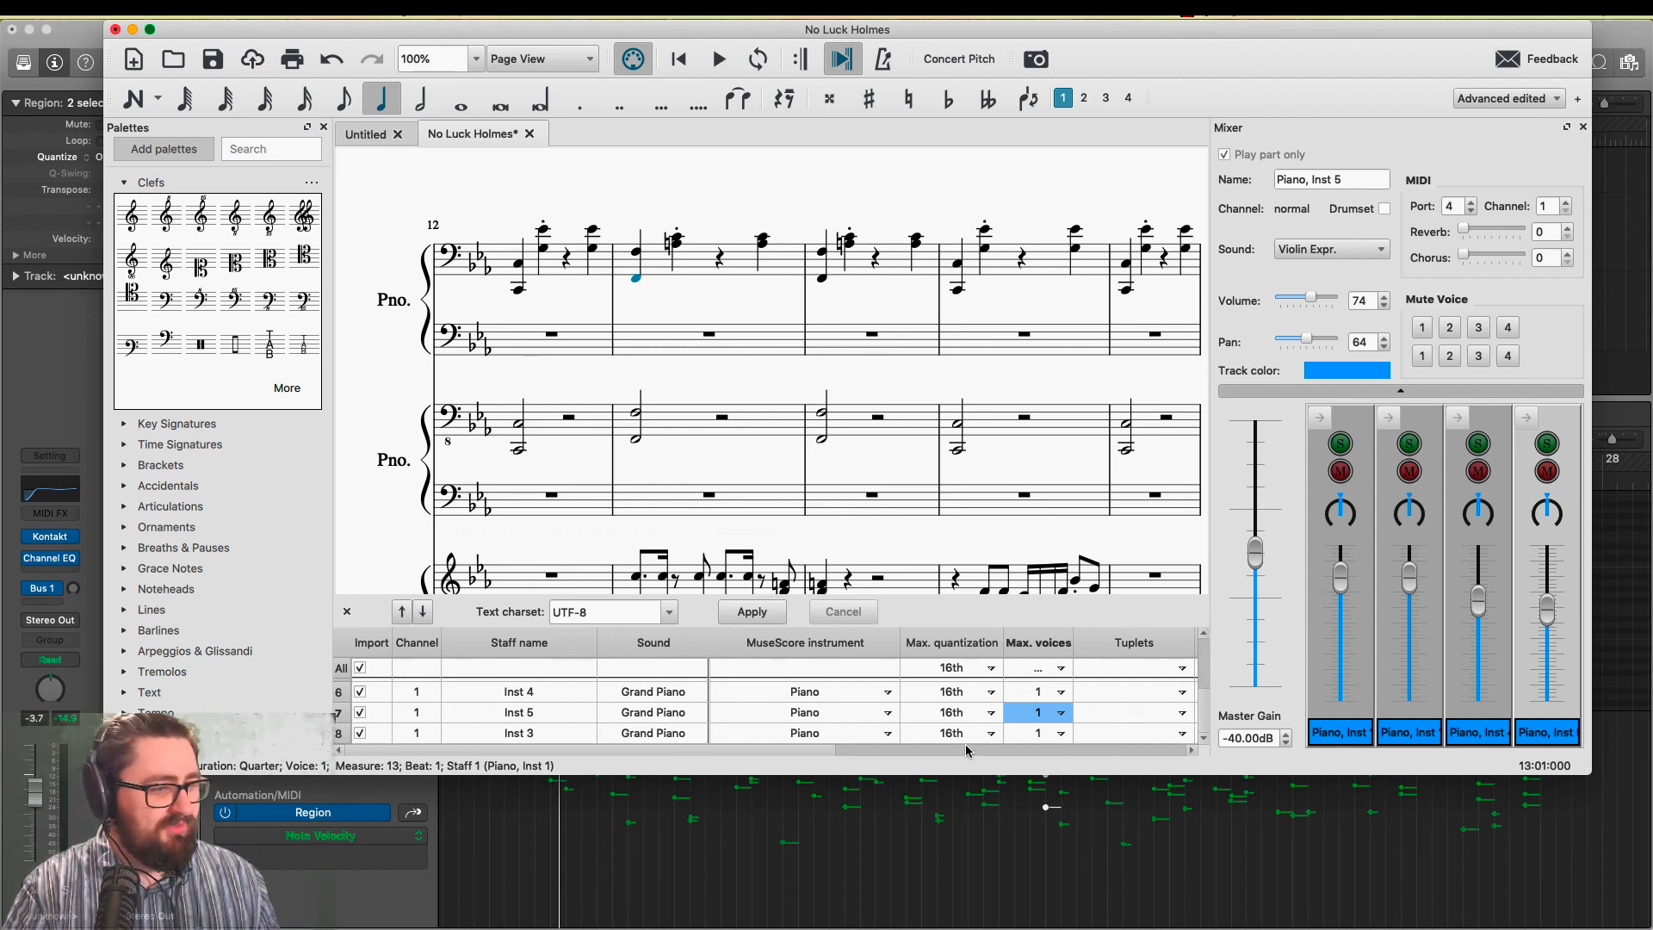
# Review the MIDI import options from tuplets through swing detection, and look over the lower piano staves around measure 12
pyautogui.hscroll(5, 972, 749)
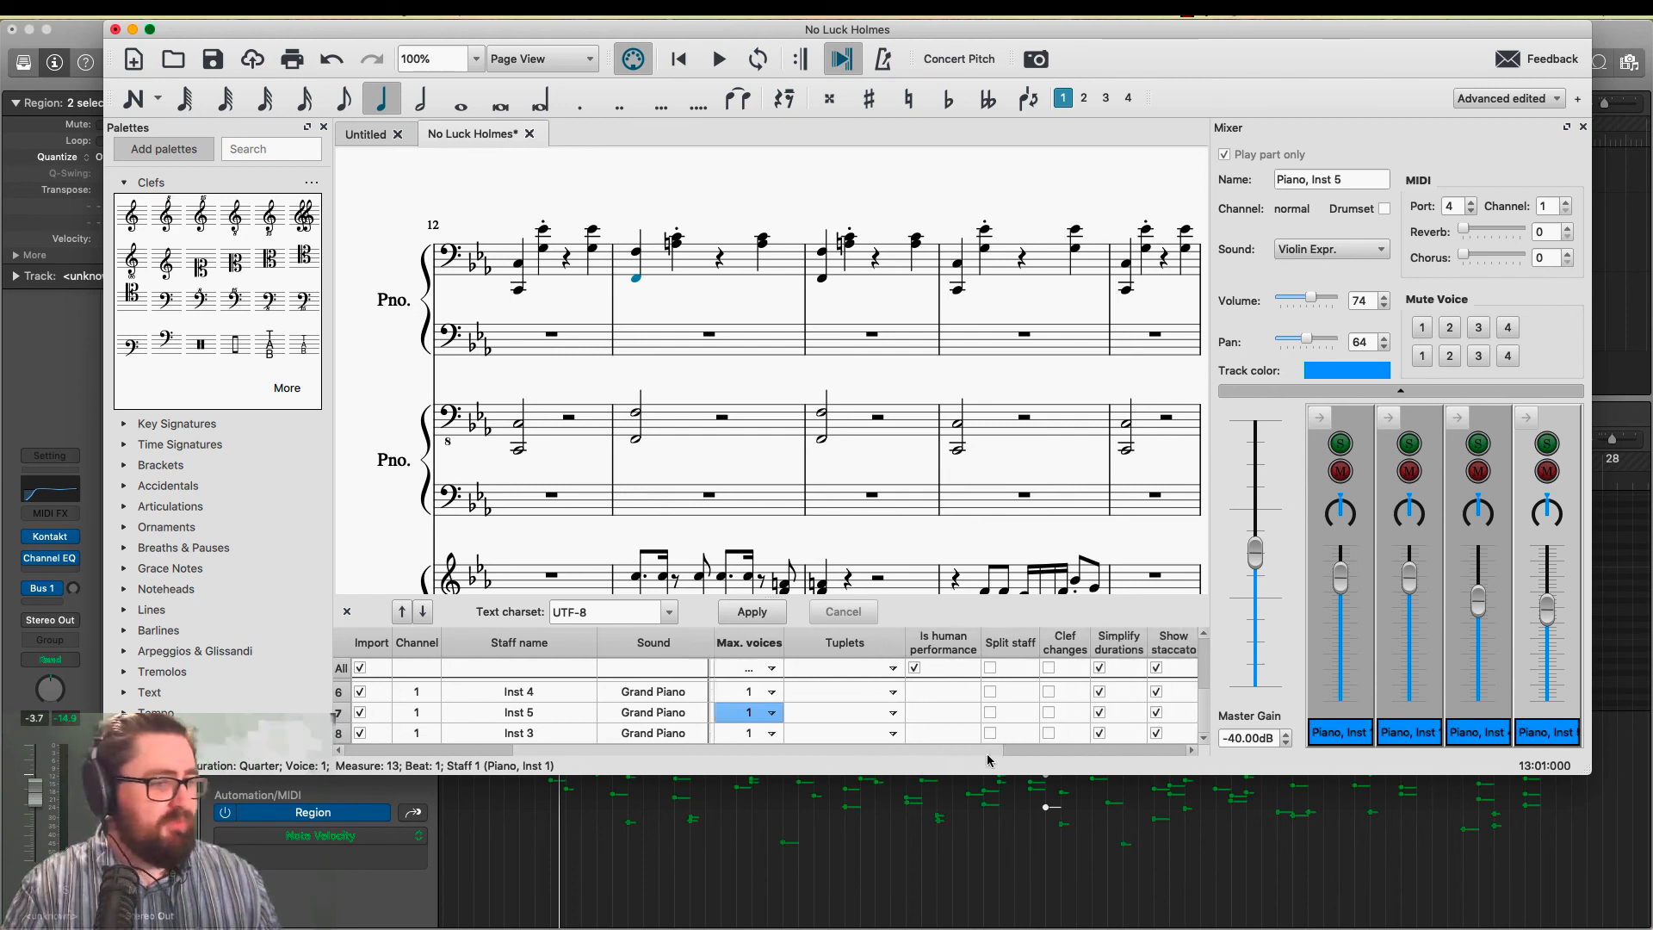
pyautogui.hscroll(3, 989, 760)
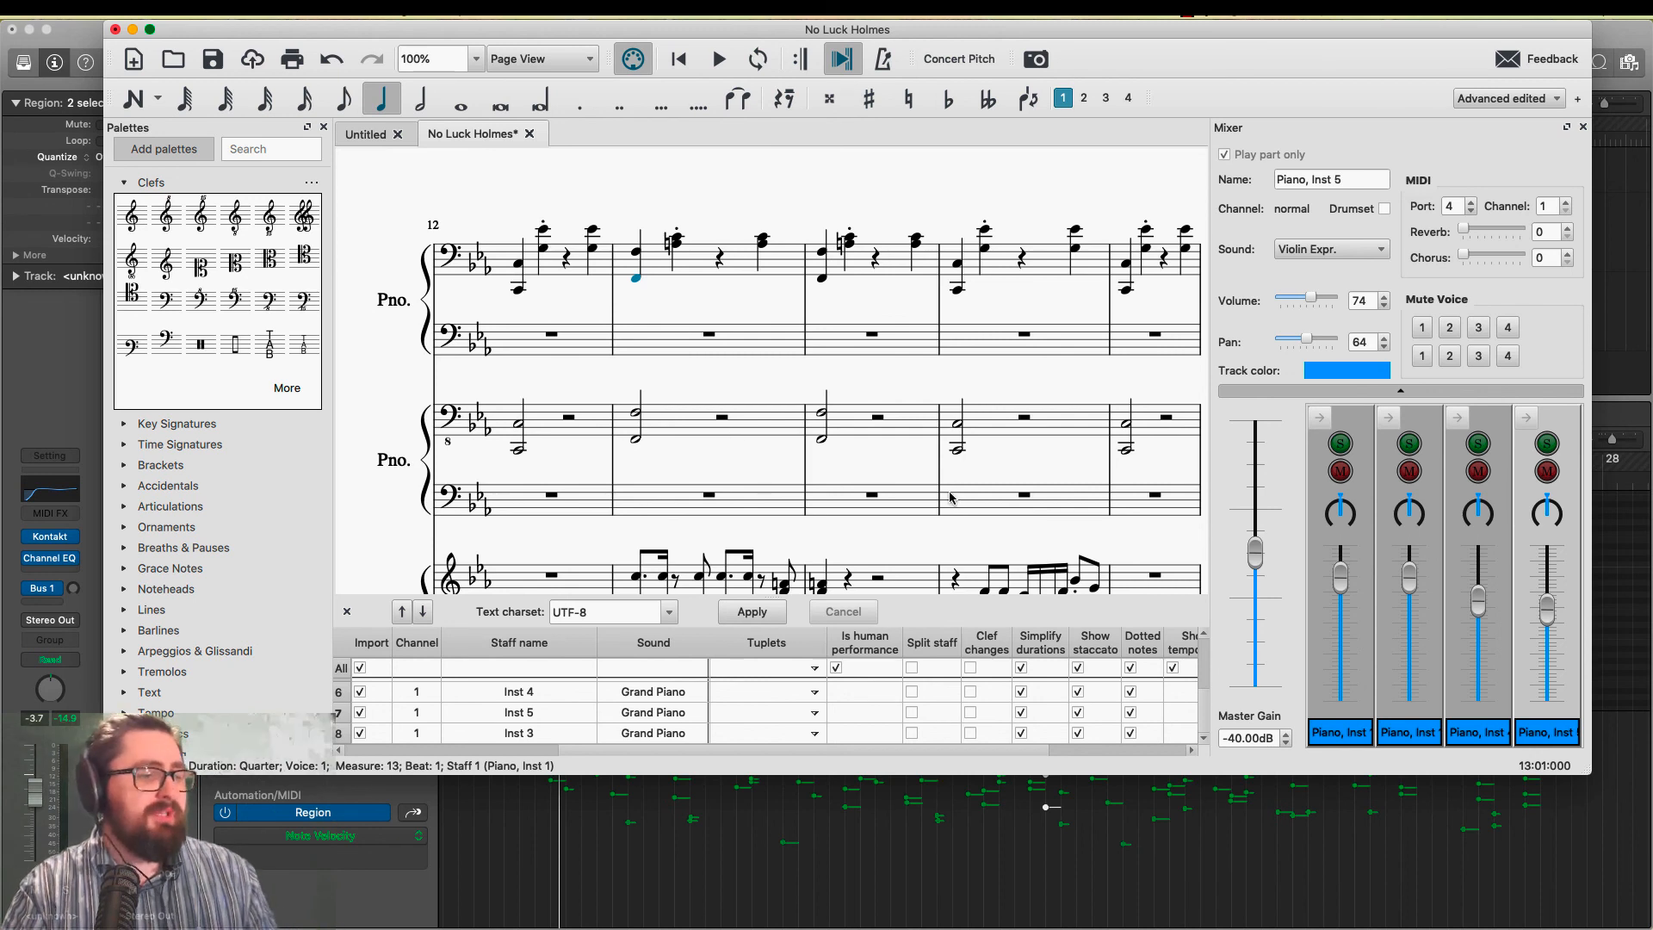
pyautogui.hscroll(4, 1033, 763)
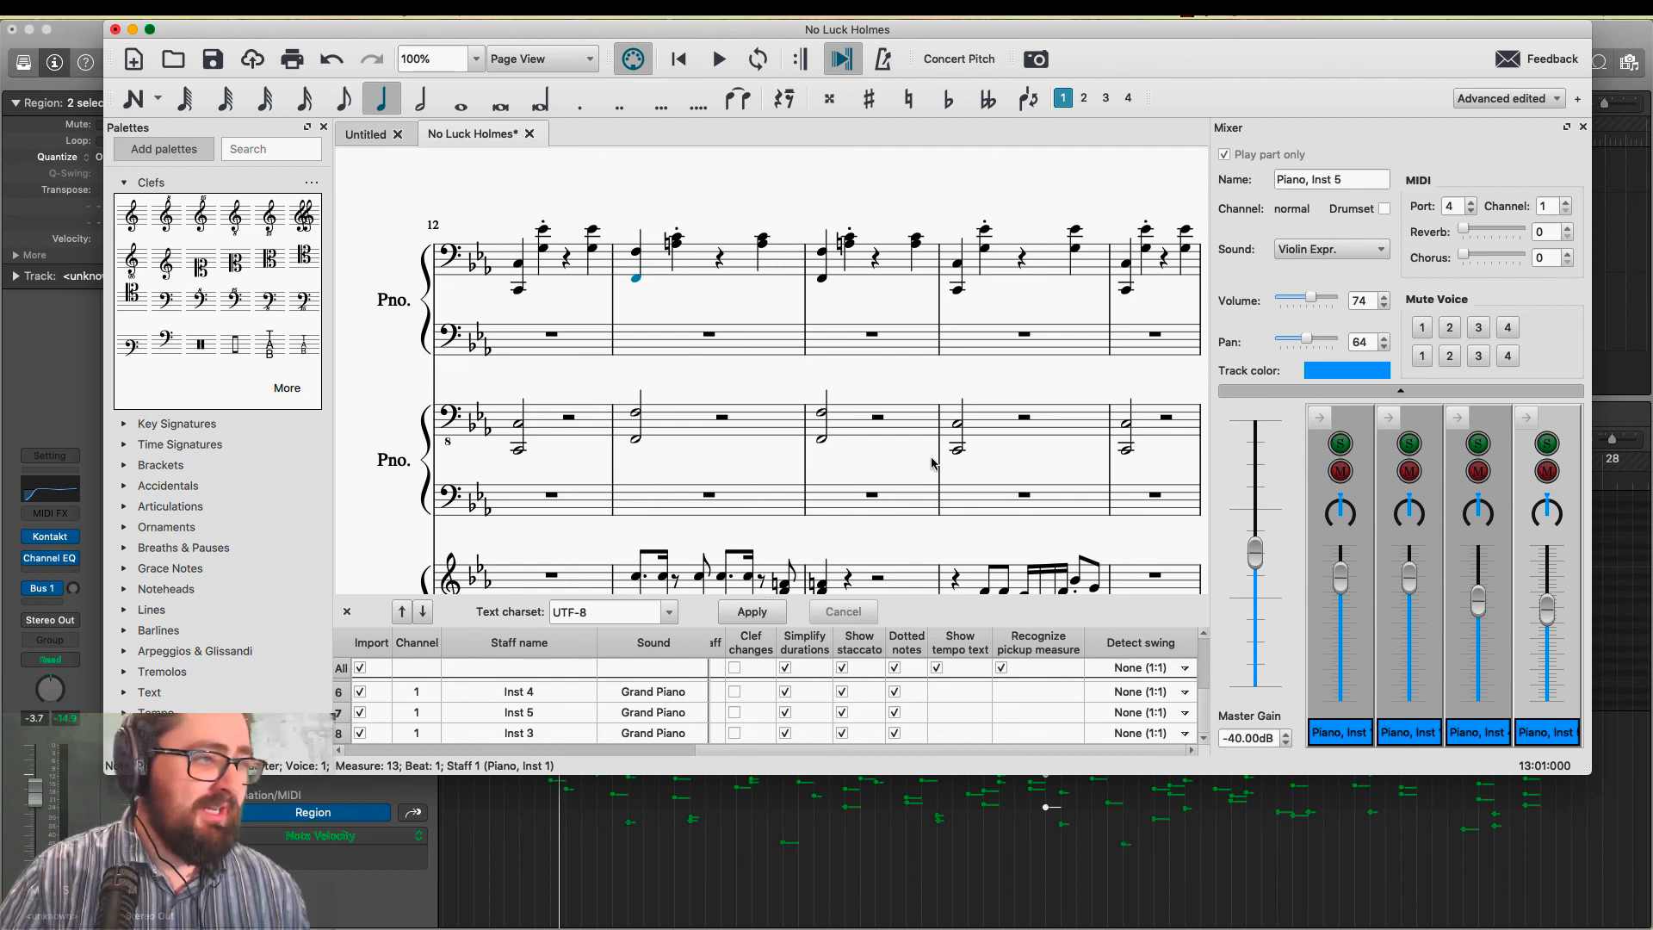
pyautogui.scroll(-5, 598, 258)
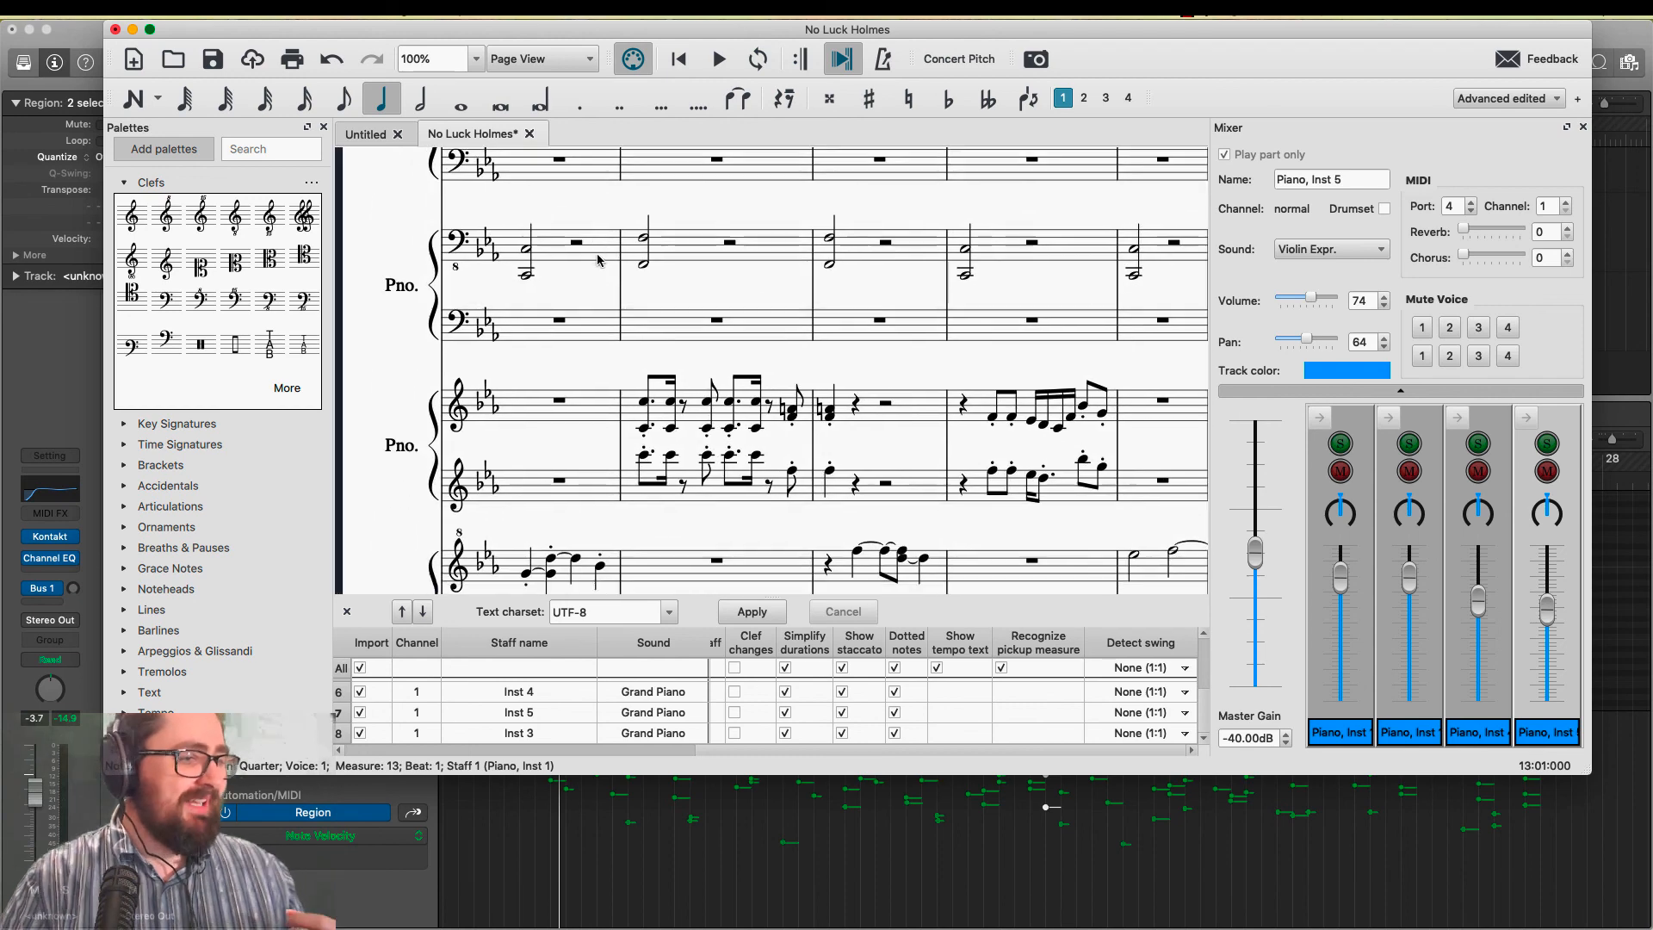
pyautogui.hscroll(-5, 598, 258)
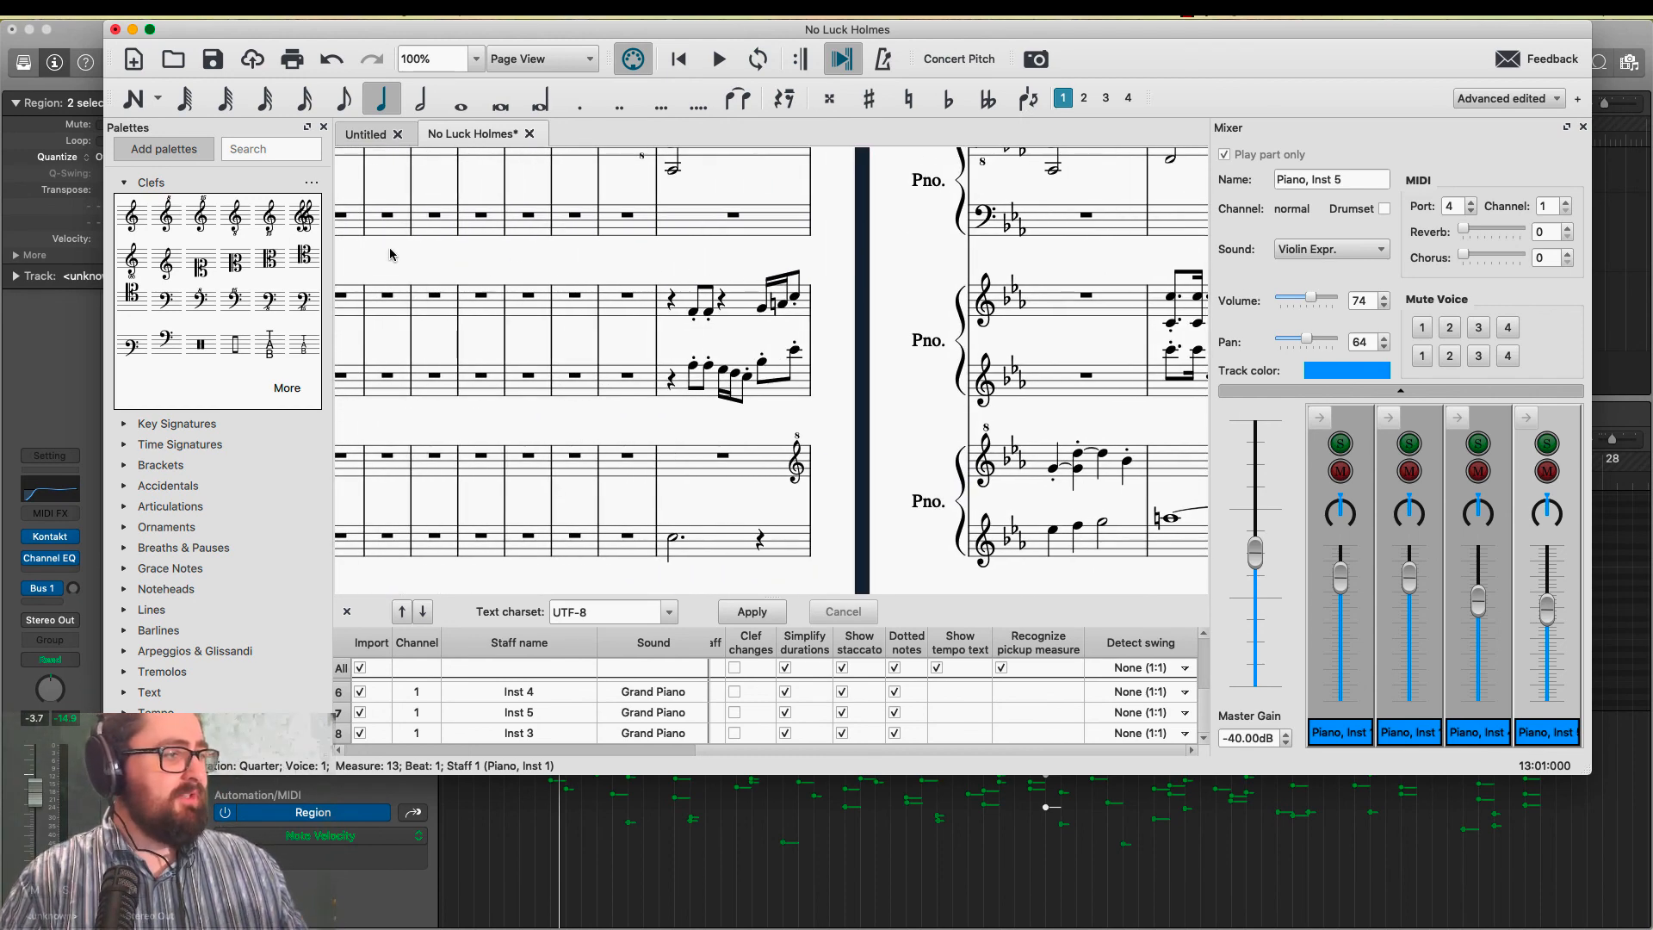